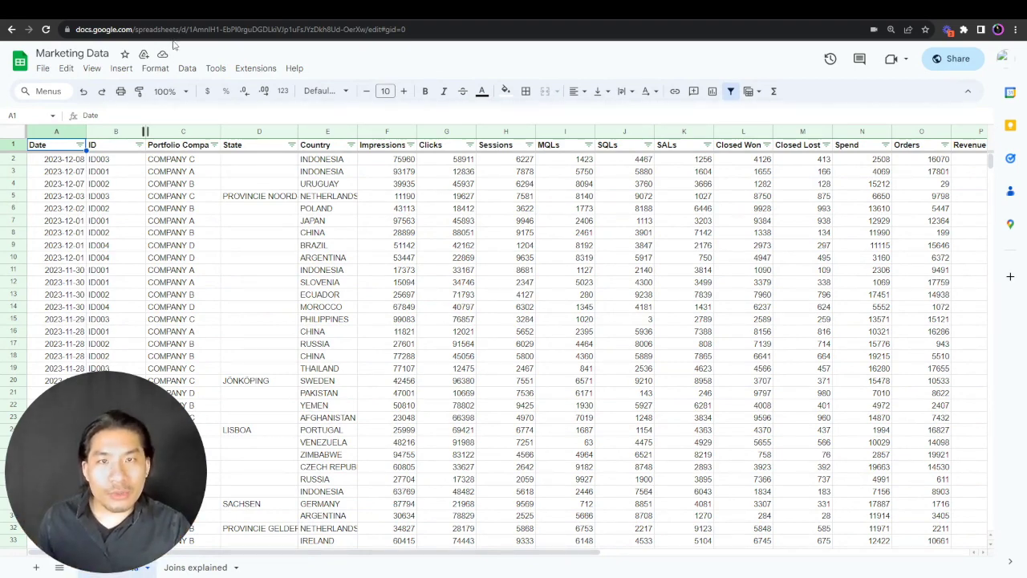
Highlight the spreadsheet ID within the web address of the Marketing Data sheet
click(211, 29)
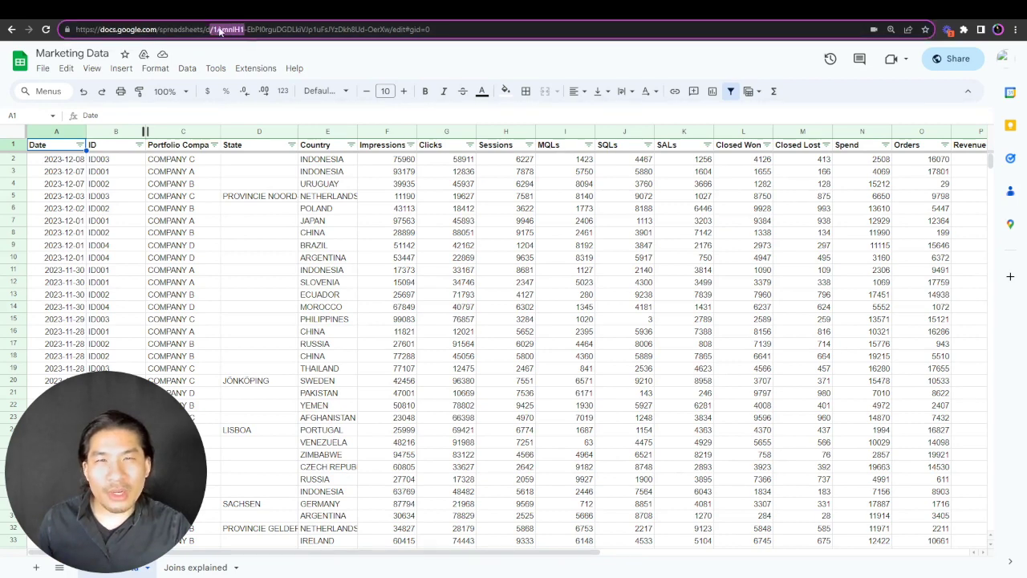
drag(214, 28, 381, 28)
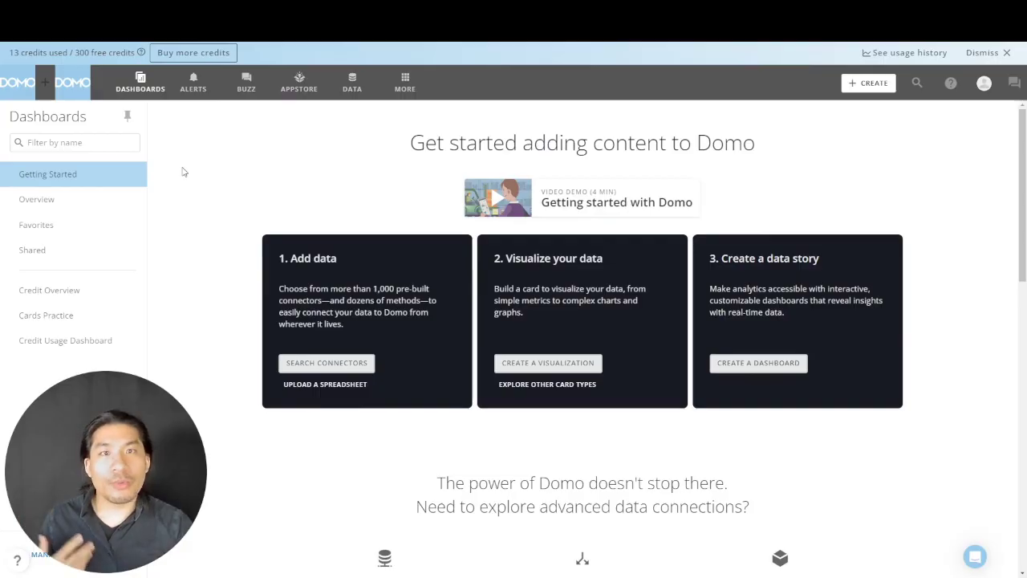
Switch to Domo and start a new Google Sheets connector dataset using the saved Google Sheets account
click(353, 83)
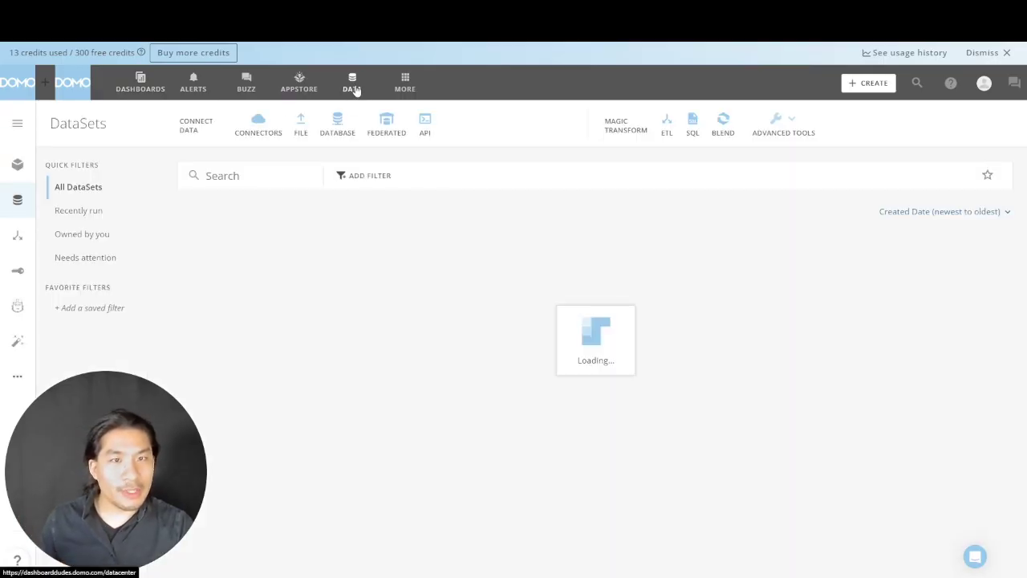
click(266, 124)
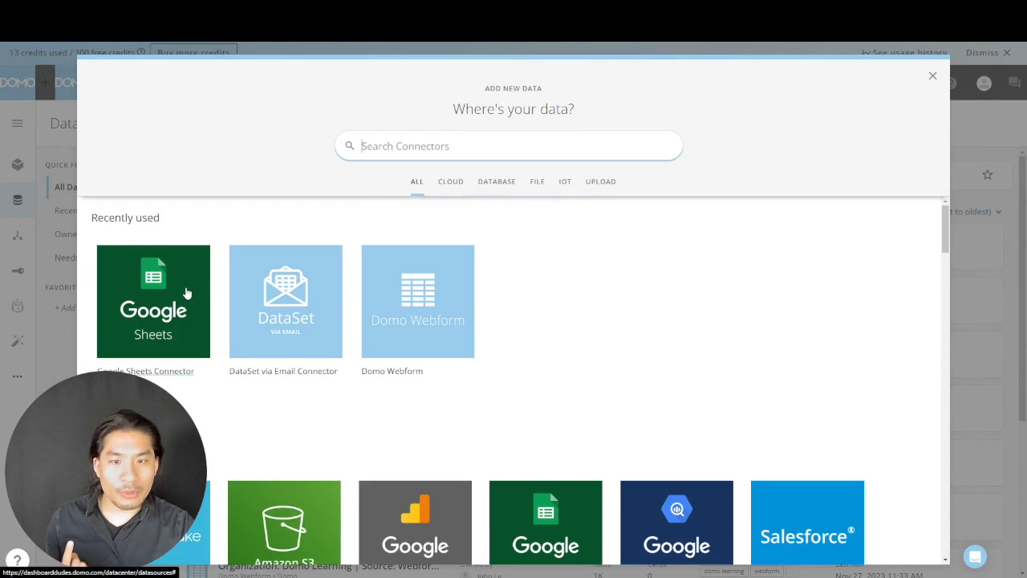
click(186, 292)
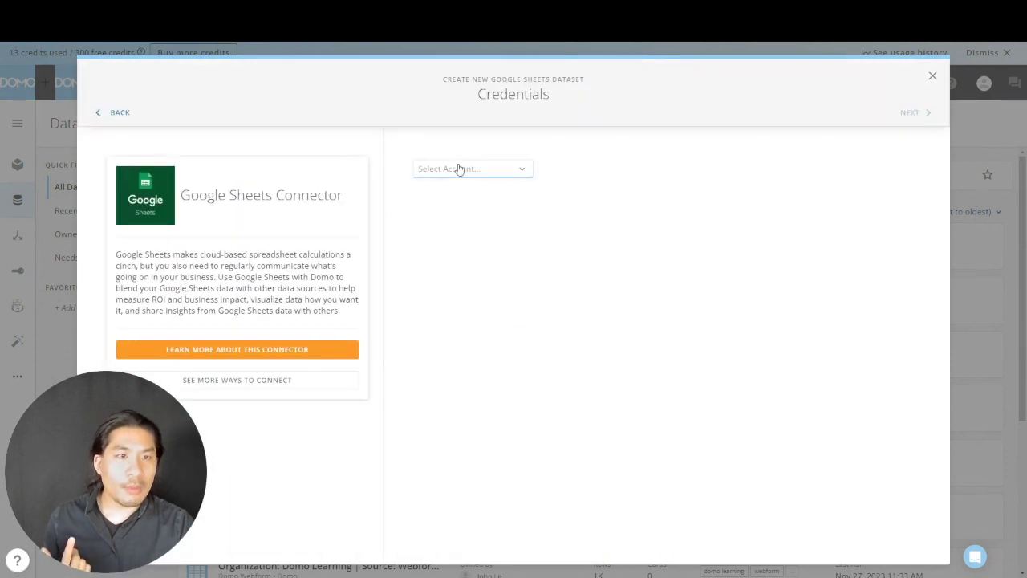
click(457, 169)
click(458, 201)
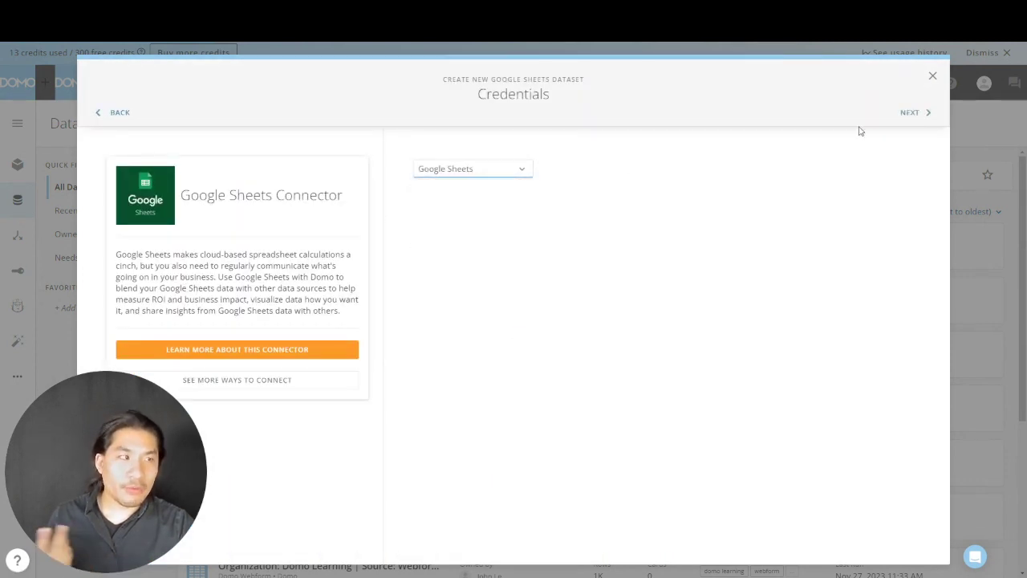
click(915, 117)
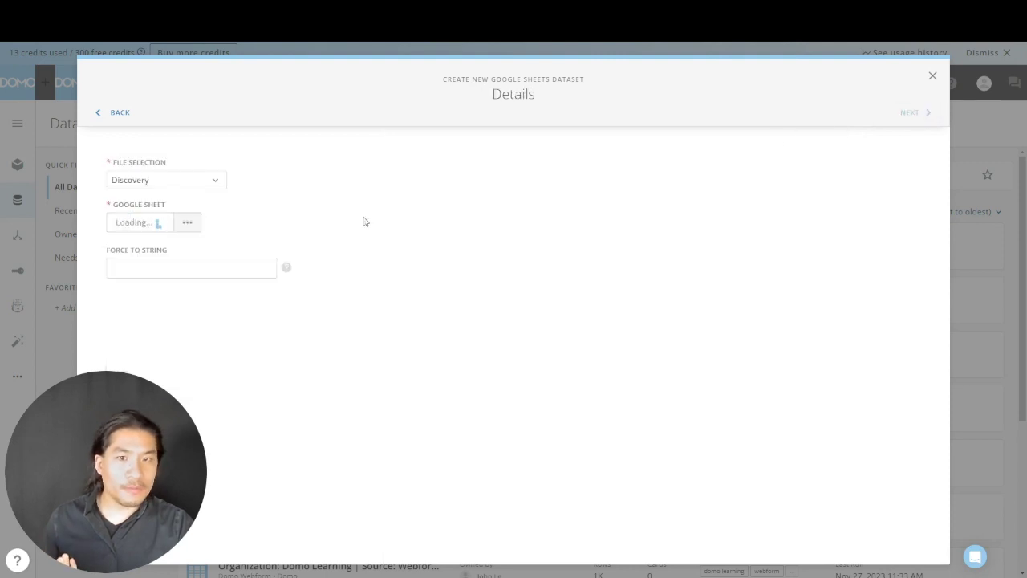
Set the connector's file selection to Spreadsheet ID, and close the dataset setup without saving
click(178, 184)
click(178, 254)
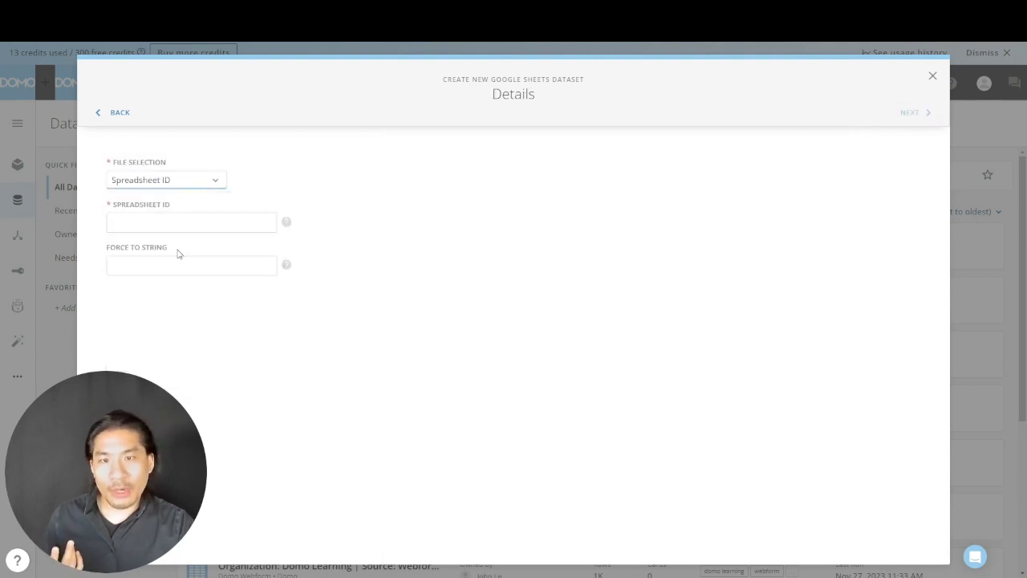
click(177, 221)
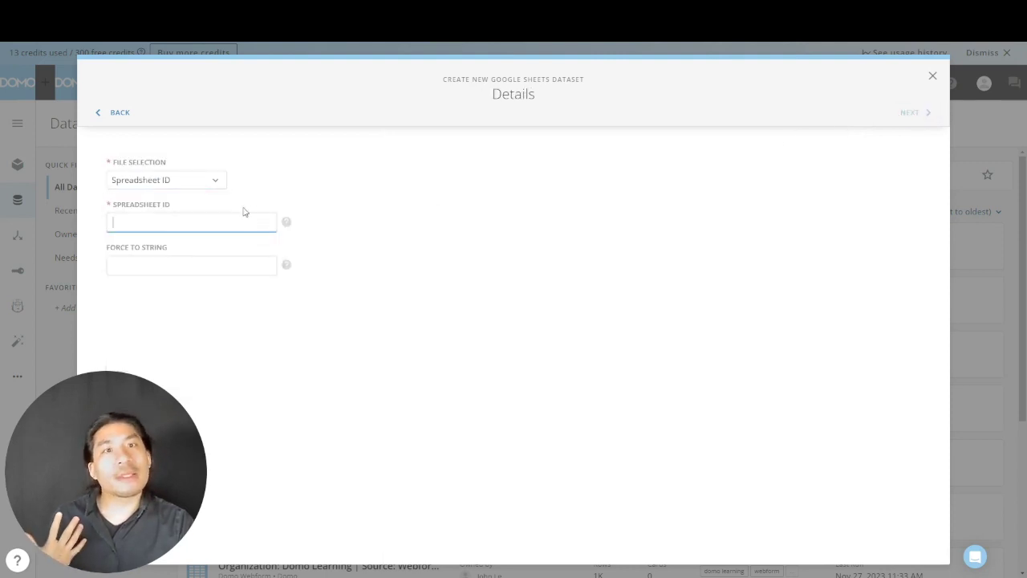
click(932, 76)
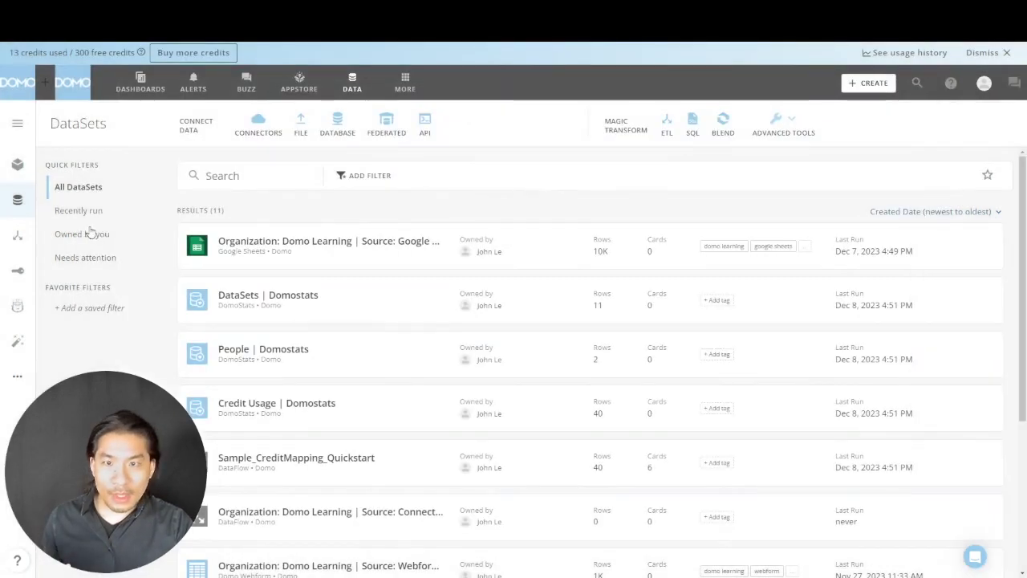
Filter the datasets list to the Google Sheets type
click(371, 176)
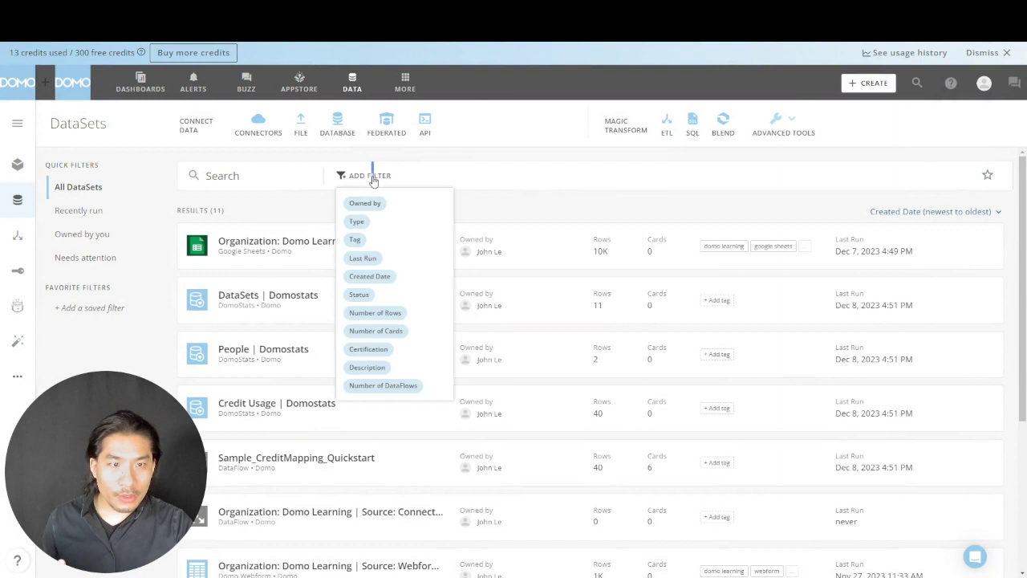
click(357, 222)
click(383, 237)
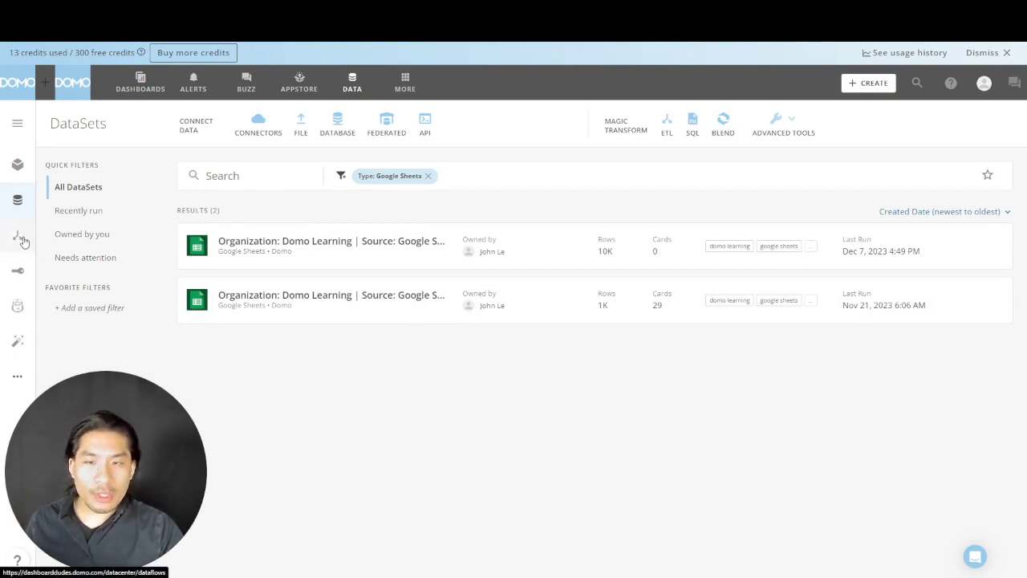
Create a new Magic ETL dataflow and place two Input DataSet actions on the canvas, one below the other
click(674, 128)
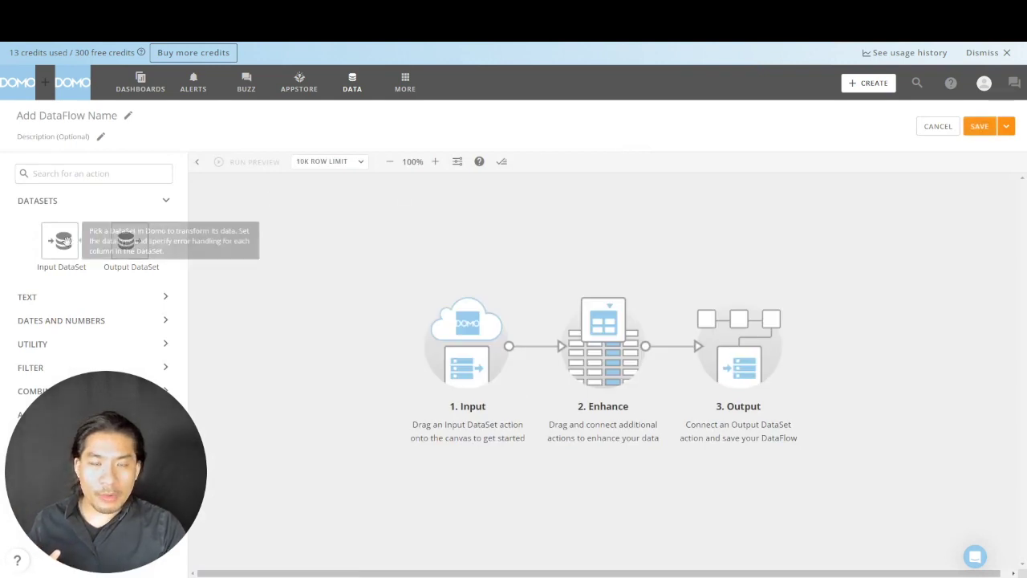
drag(64, 241, 240, 201)
drag(209, 265, 241, 269)
Assign the Google Sheets dataset "Sample Marketing Data" to the first Input DataSet, filtering the choices by the Google Sheets type
click(245, 208)
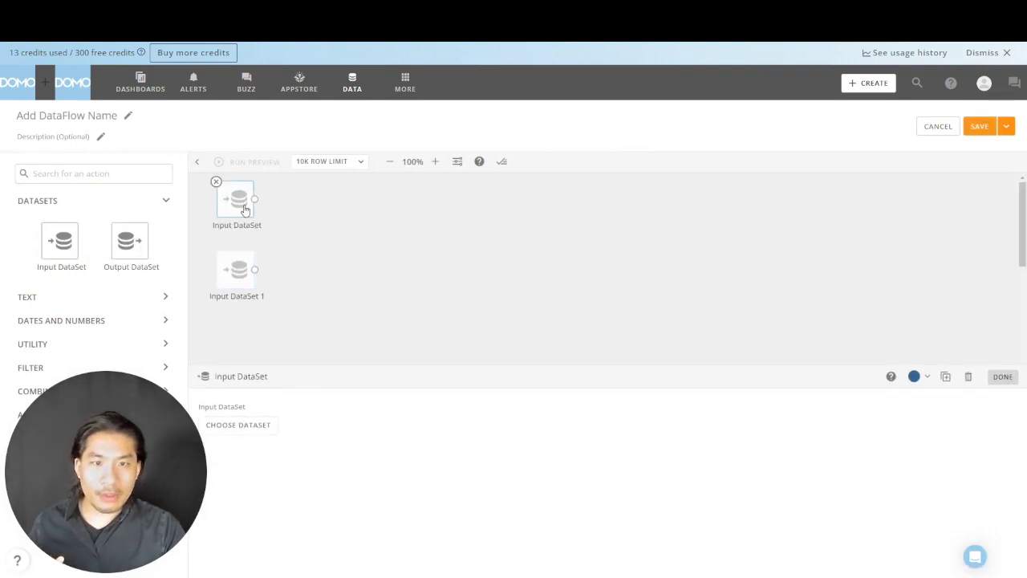
click(258, 426)
click(492, 207)
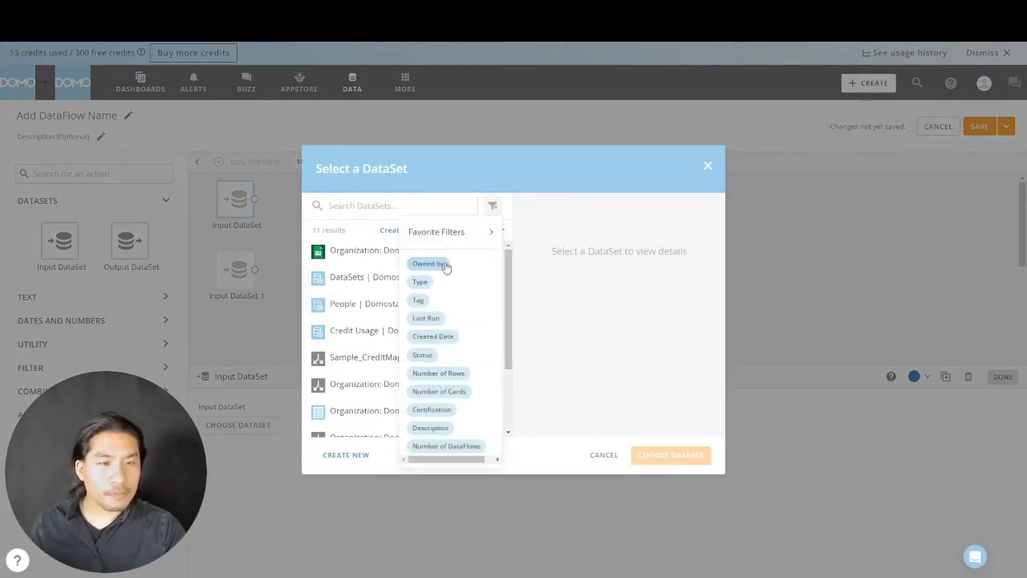
click(419, 282)
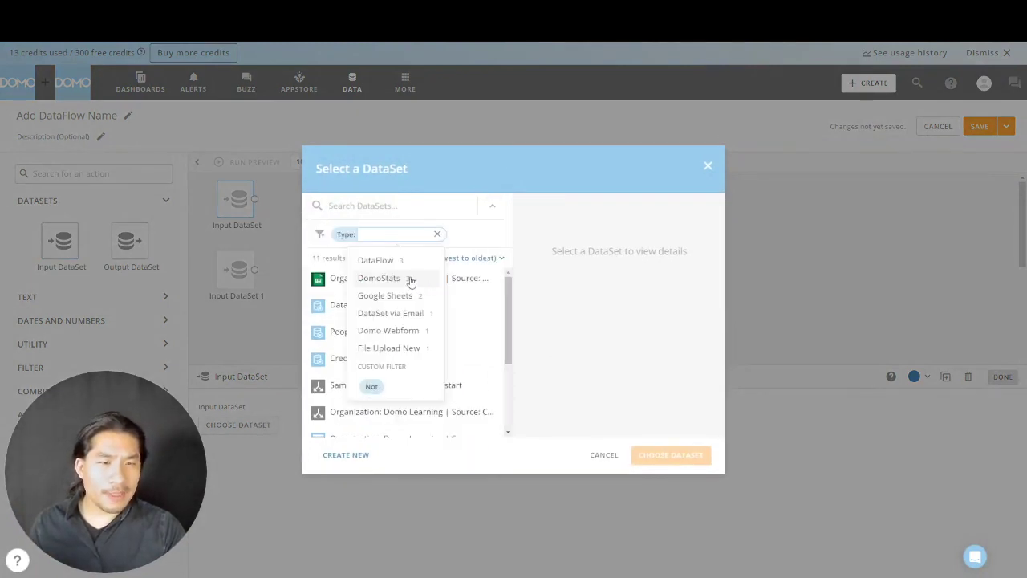
click(411, 299)
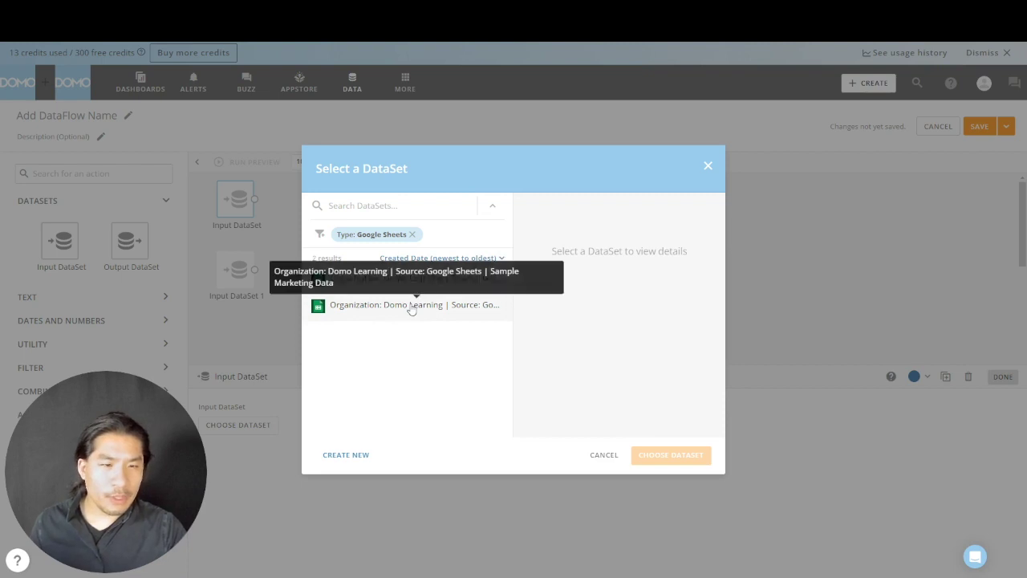
click(411, 310)
click(658, 455)
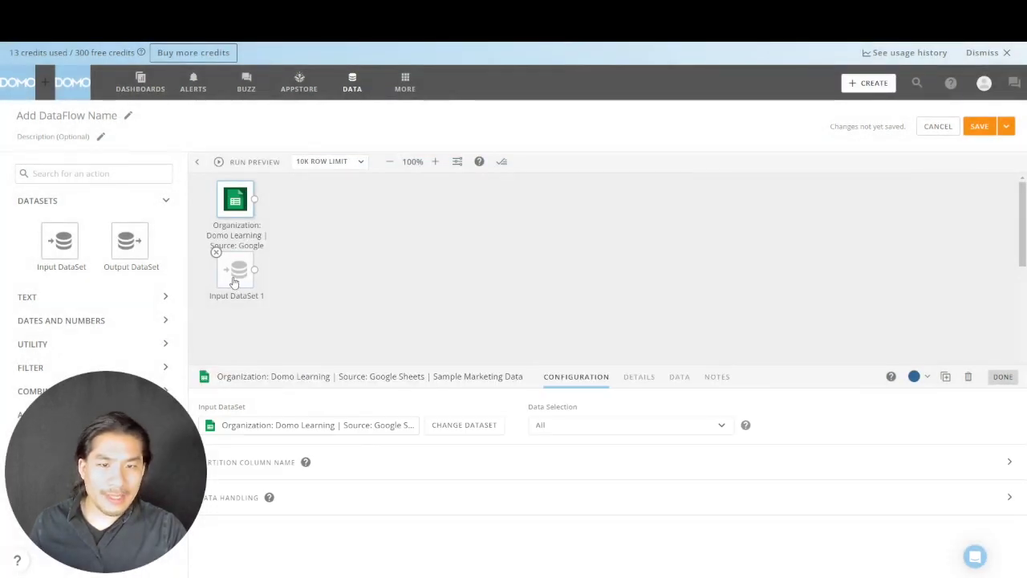
Assign the Google Sheets dataset "Sales Mock Data" to the second Input DataSet
click(236, 296)
click(244, 425)
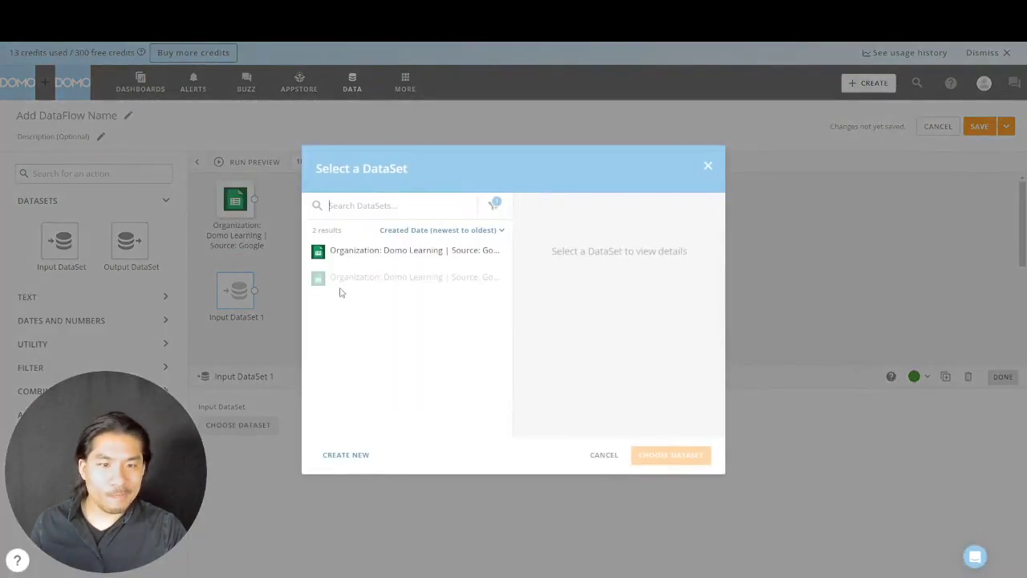
click(385, 256)
click(695, 456)
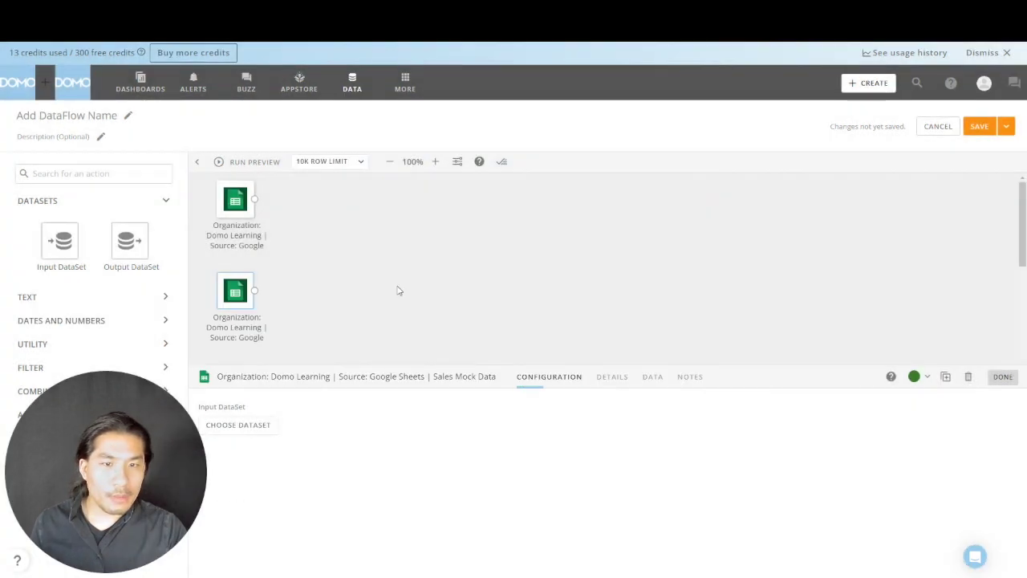
Add a Select Columns action connected to the Sample Marketing Data input and include all of its columns
click(105, 346)
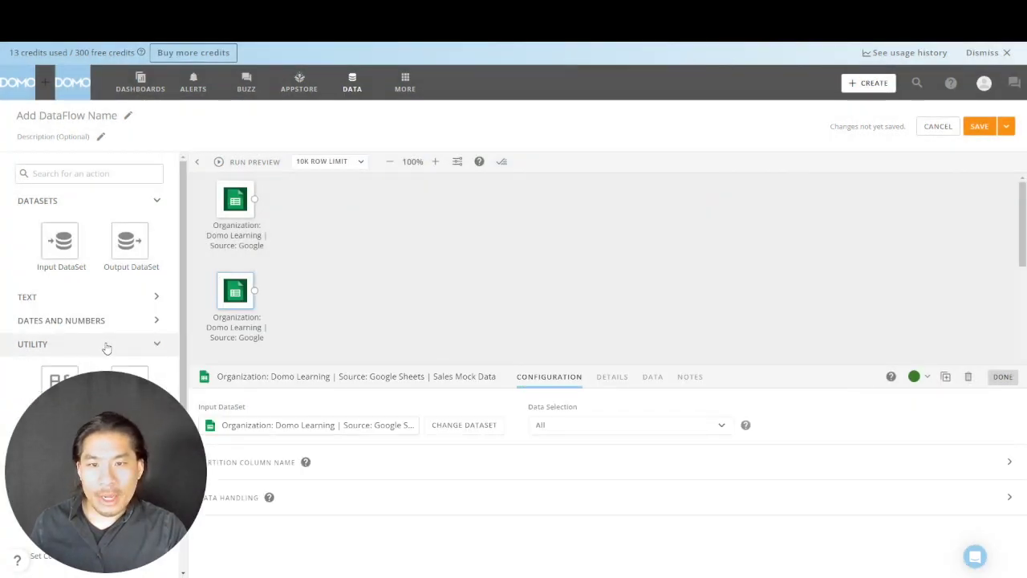
scroll(143, 289, down, 3)
drag(134, 270, 290, 200)
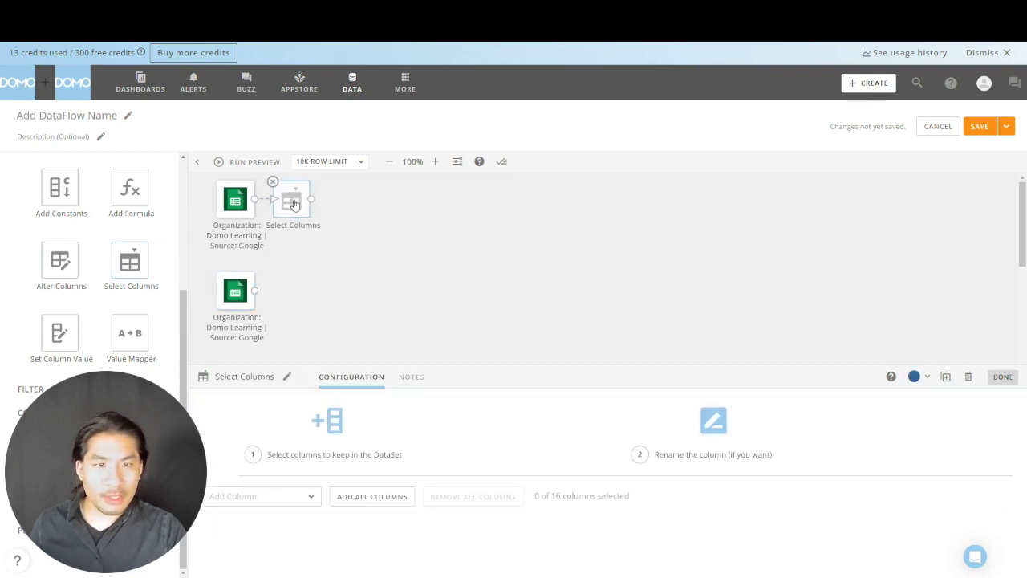
click(378, 496)
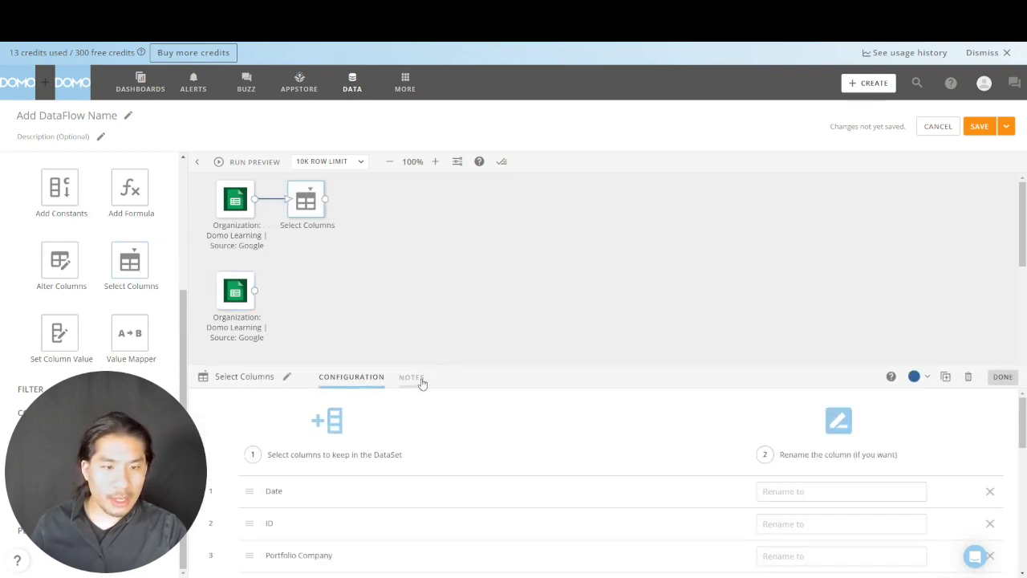
mouse_move(433, 366)
mouse_down()
mouse_move(426, 292)
mouse_move(419, 376)
mouse_up()
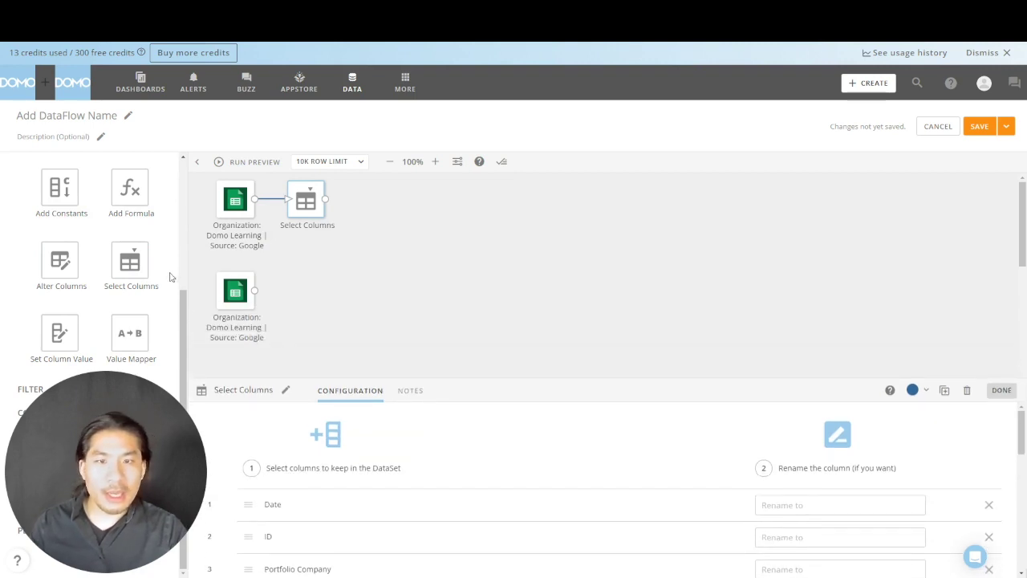
Add a second Select Columns action connected to the Sales Mock Data input and include all of its columns
drag(155, 279, 309, 297)
click(393, 239)
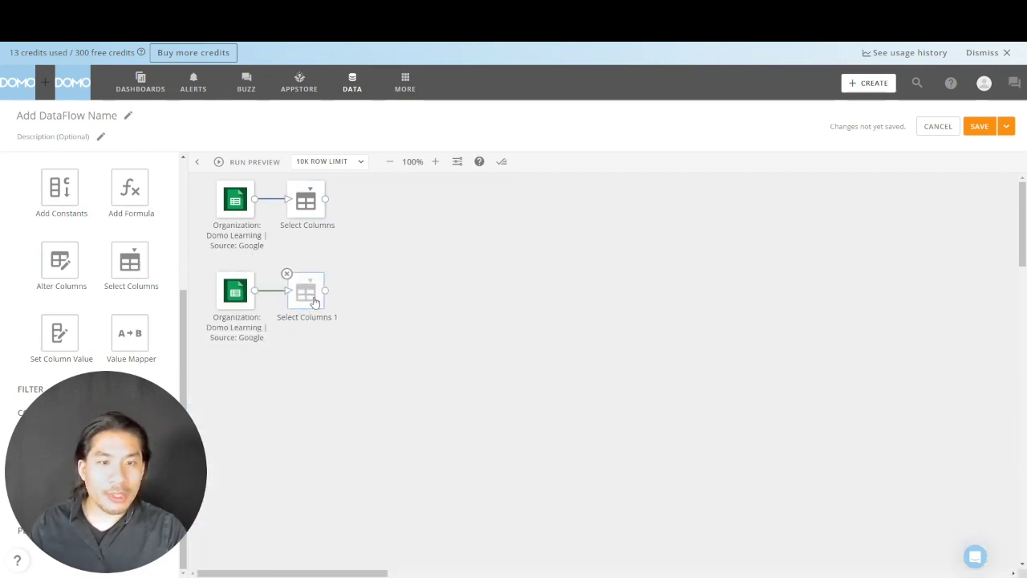
click(312, 295)
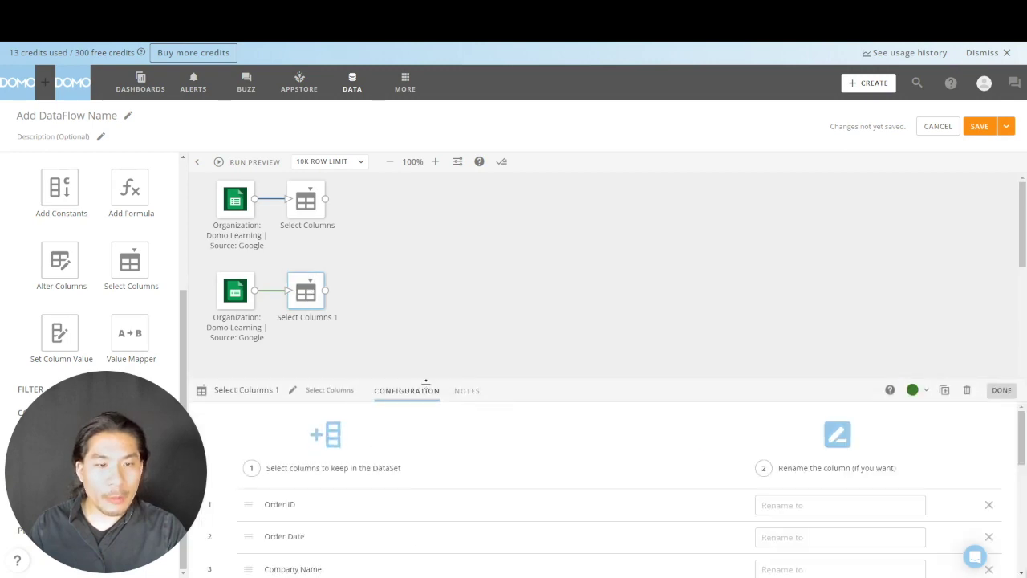
Rename the Order Date column to "Date" in the Select Columns action of the Sales Mock Data branch
click(325, 226)
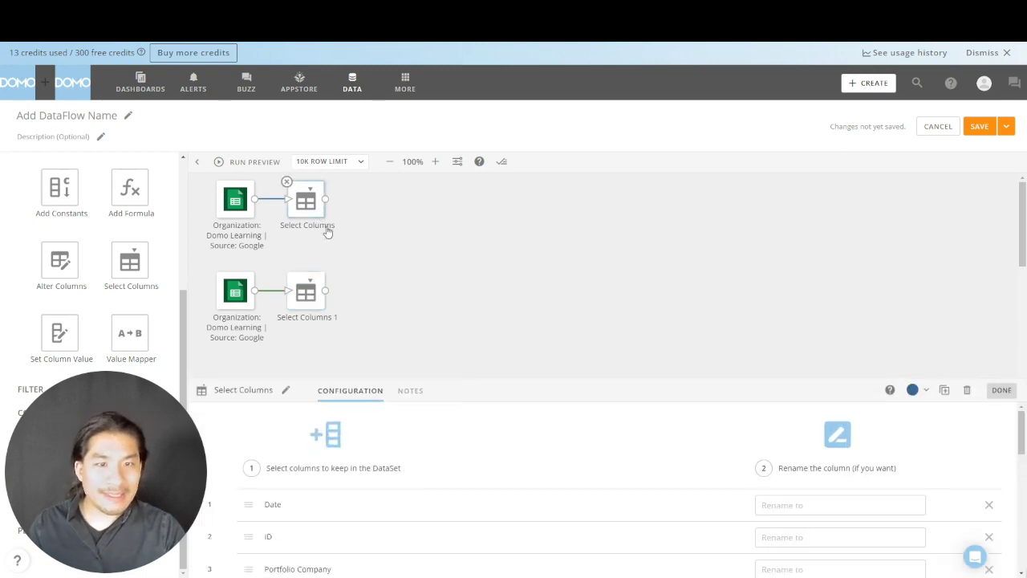
click(312, 298)
drag(395, 377, 390, 280)
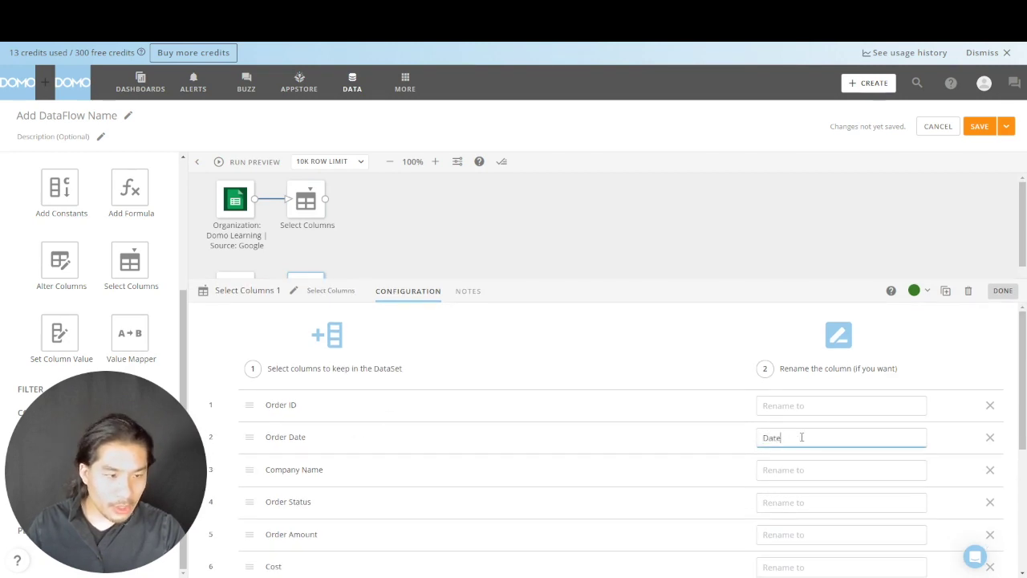
scroll(653, 431, down, 1)
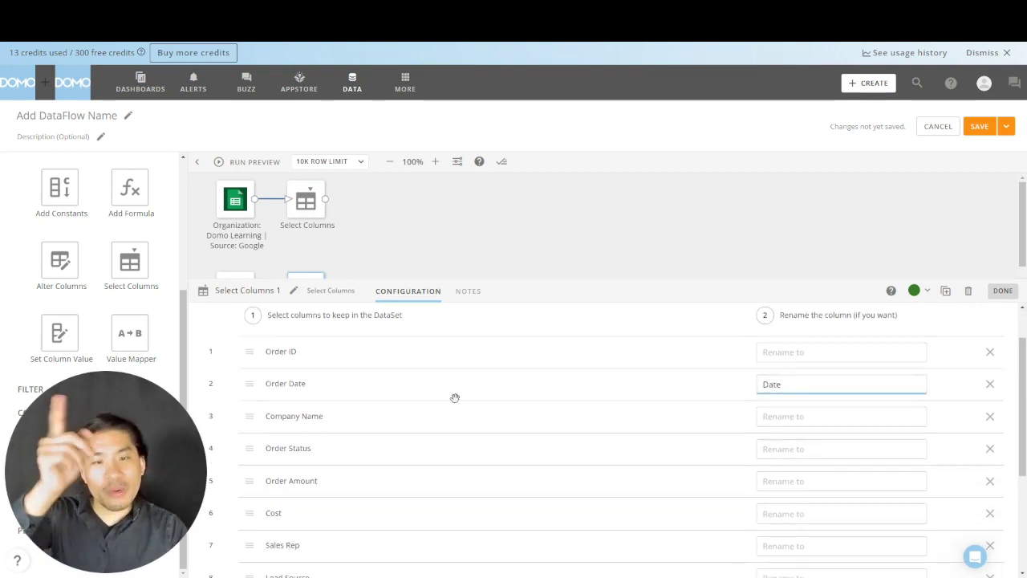
click(431, 244)
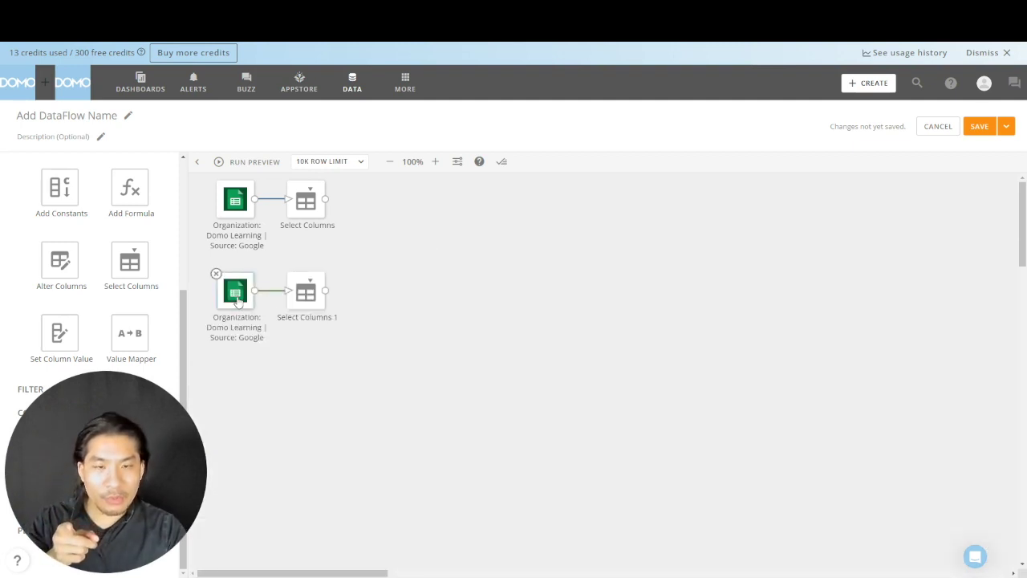
Set the Order Date column's data type to Date in the data handling of the Sales Mock Data input
click(236, 294)
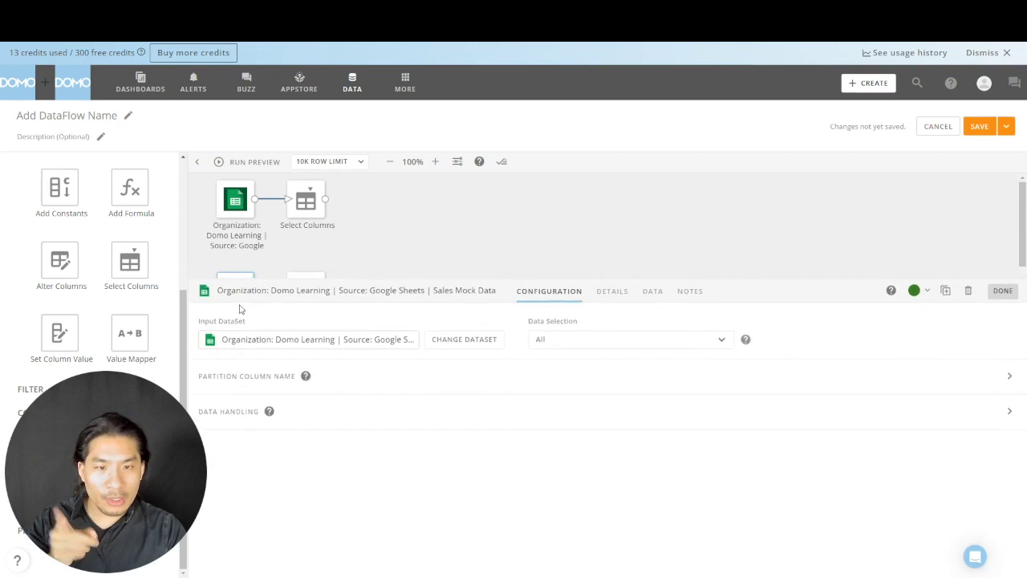
click(257, 413)
scroll(442, 415, down, 3)
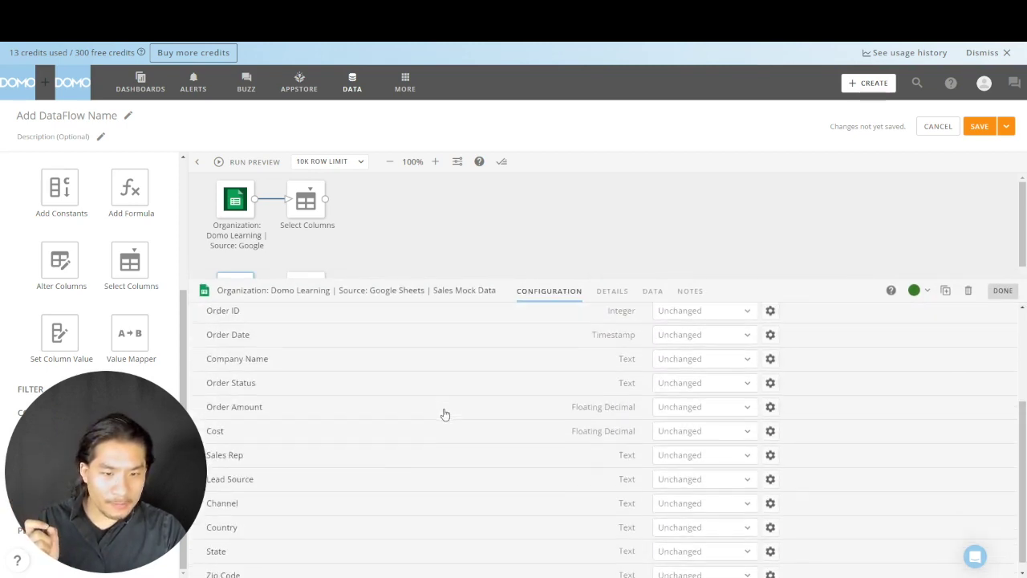
click(719, 328)
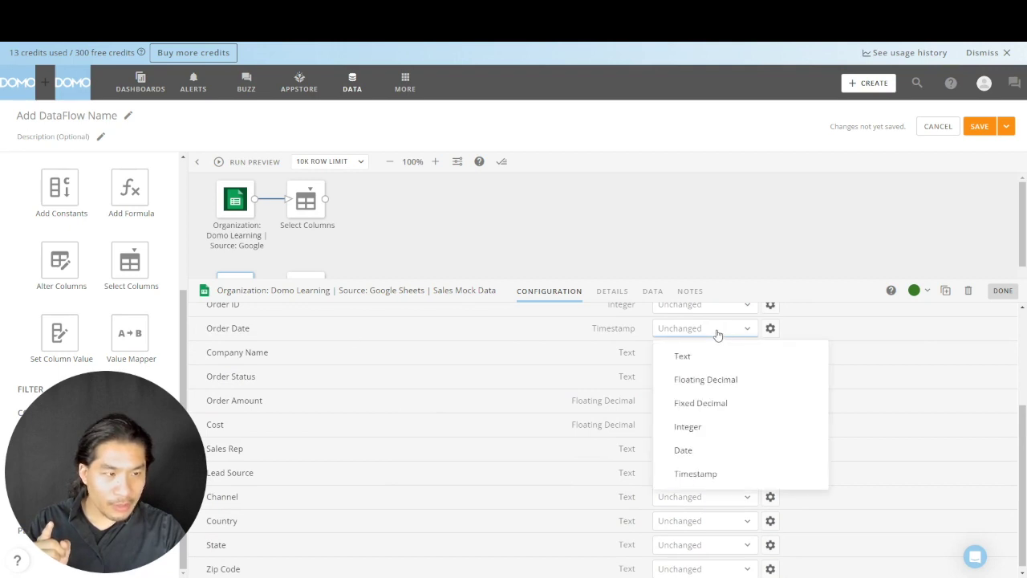
click(700, 450)
click(578, 270)
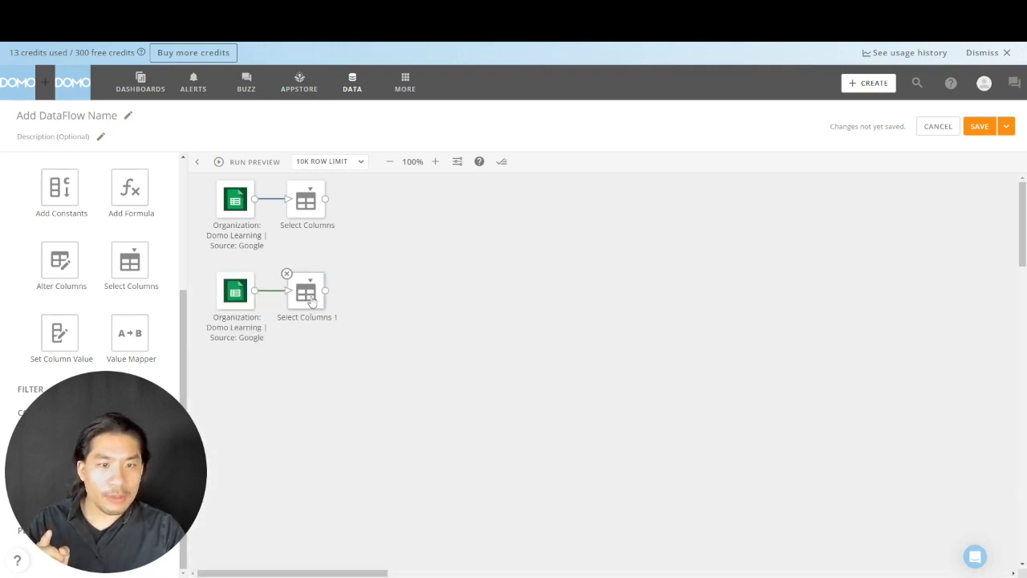
In the Sales Mock Data branch's Select Columns action, rename Company Name to "Company", Order Amount to "Revenue" and Cost to "Spend"
click(310, 295)
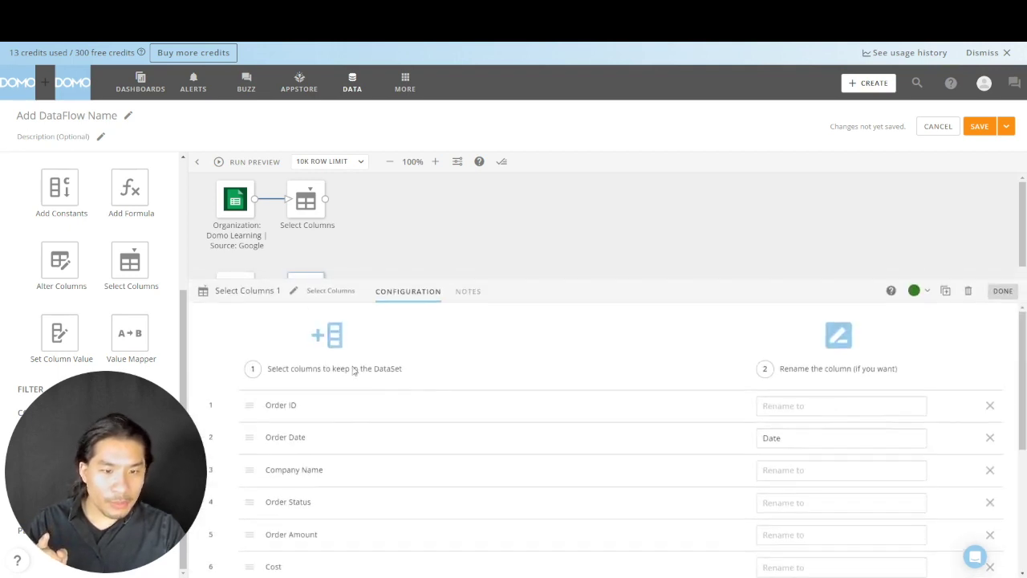
click(798, 471)
text(Company)
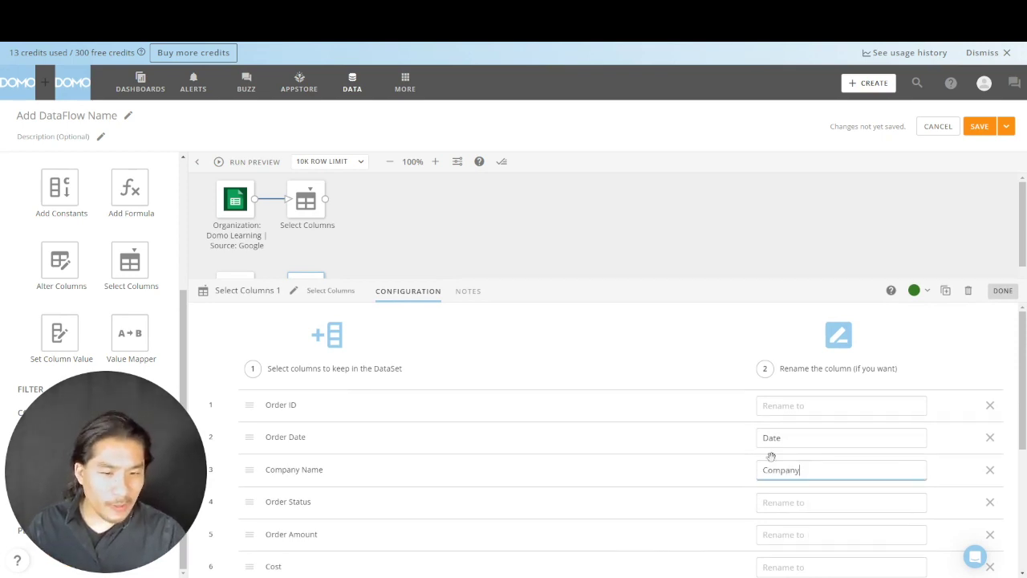
scroll(778, 500, down, 1)
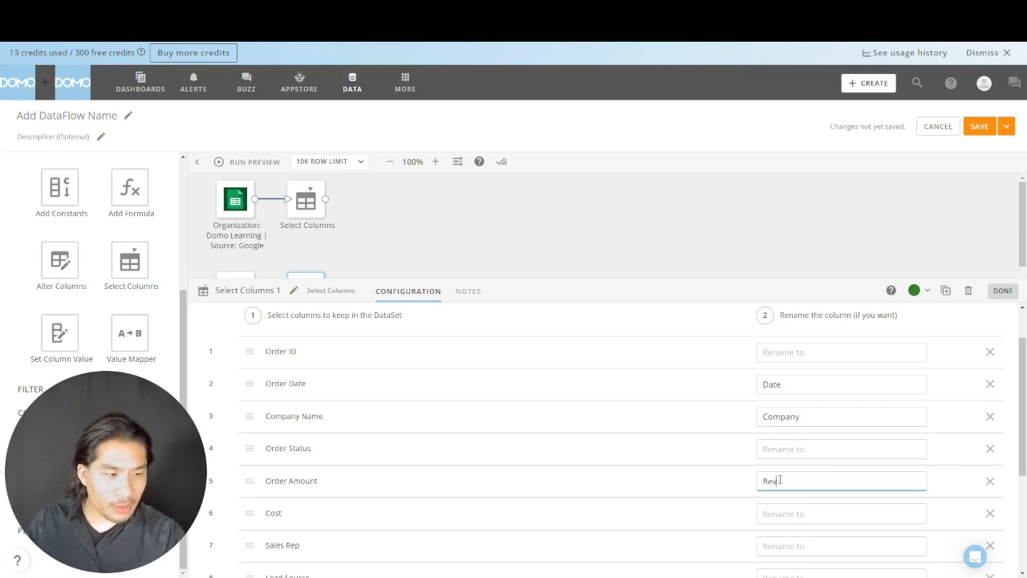
scroll(787, 473, down, 1)
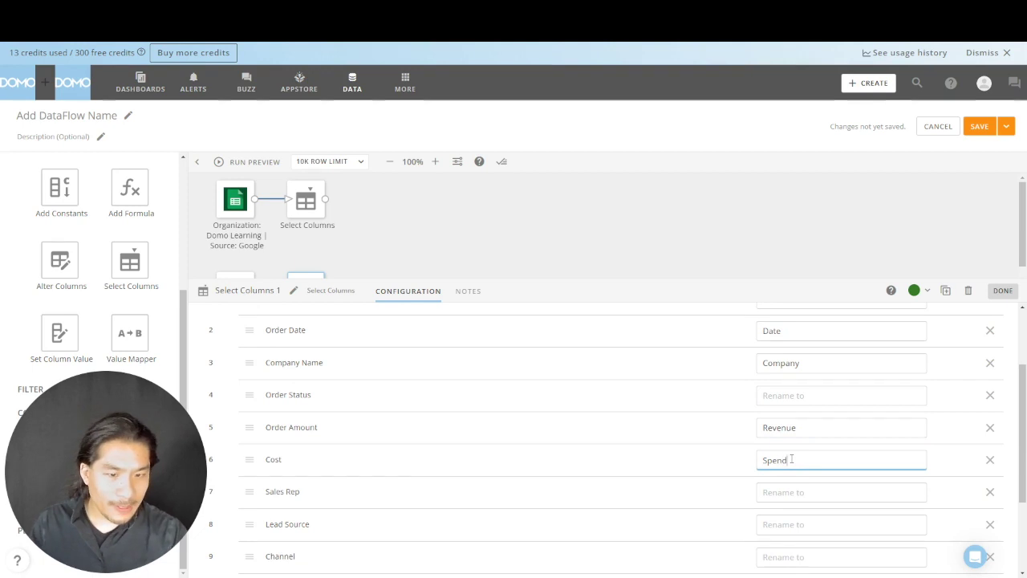
scroll(791, 459, down, 3)
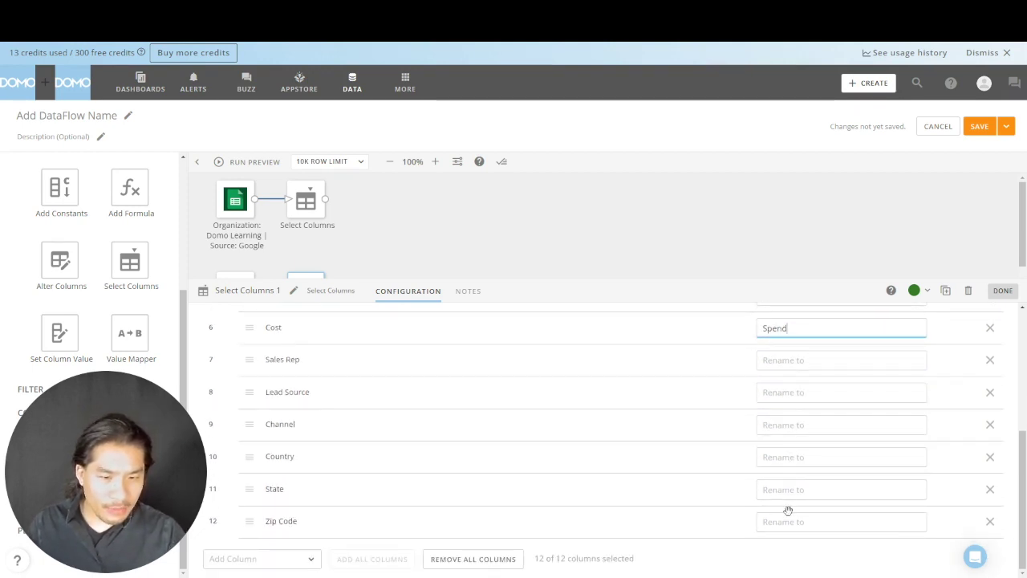
click(487, 215)
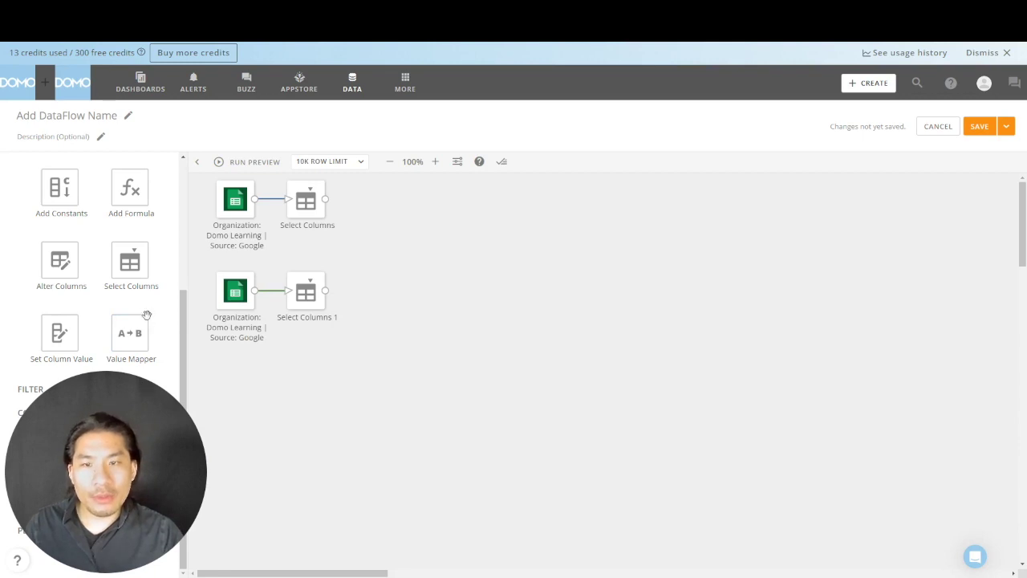
Add a Text Formatting action connected to the Select Columns action of the Sales Mock Data branch
scroll(147, 315, up, 3)
click(166, 256)
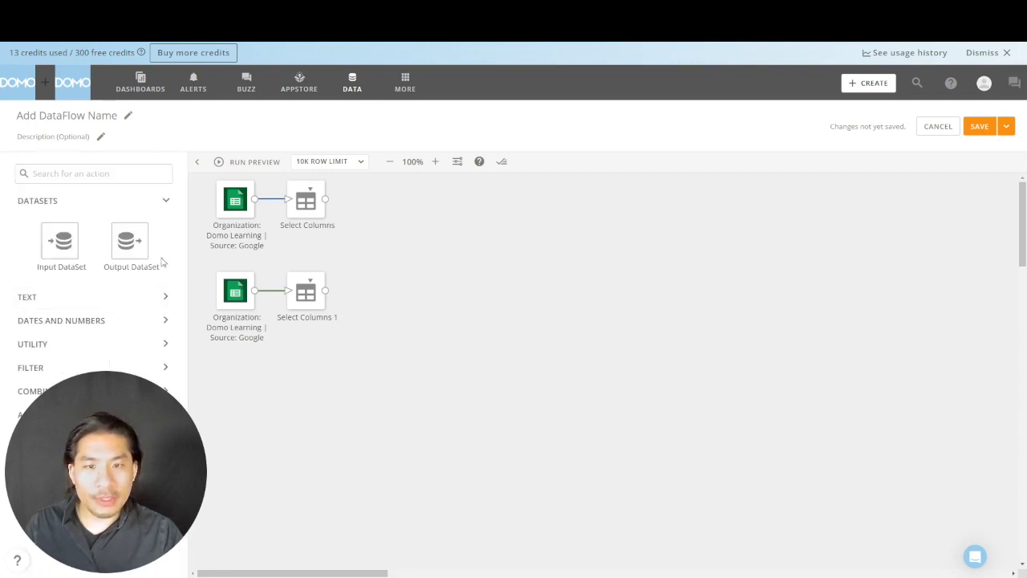
click(166, 201)
mouse_move(218, 277)
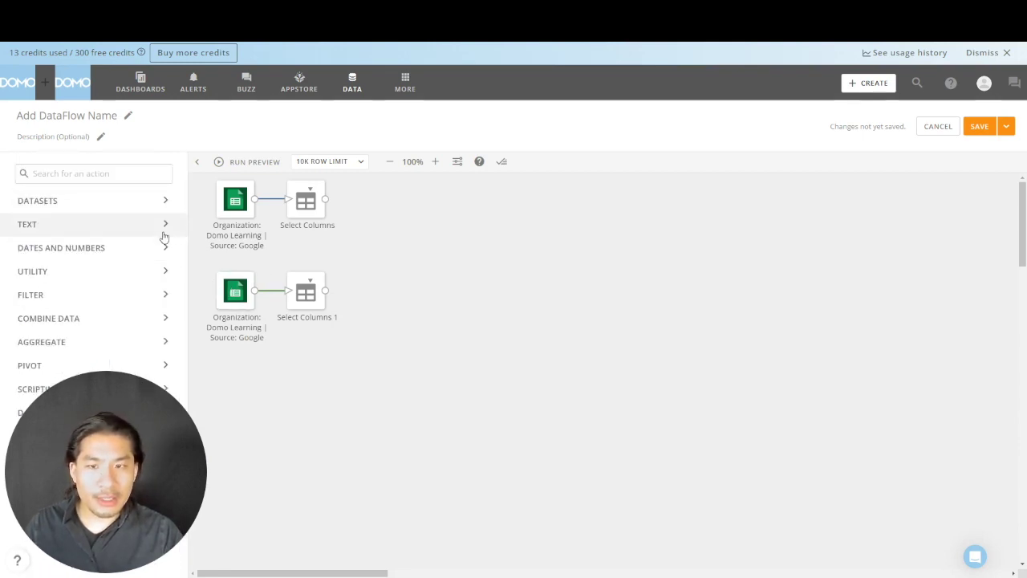
click(168, 231)
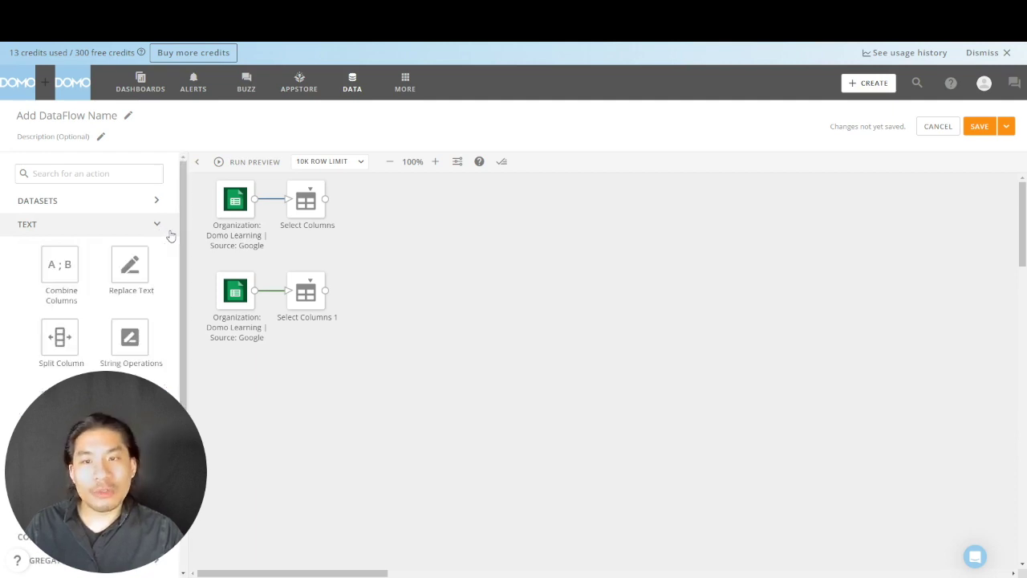
scroll(152, 291, down, 2)
drag(60, 306, 369, 294)
scroll(116, 279, up, 2)
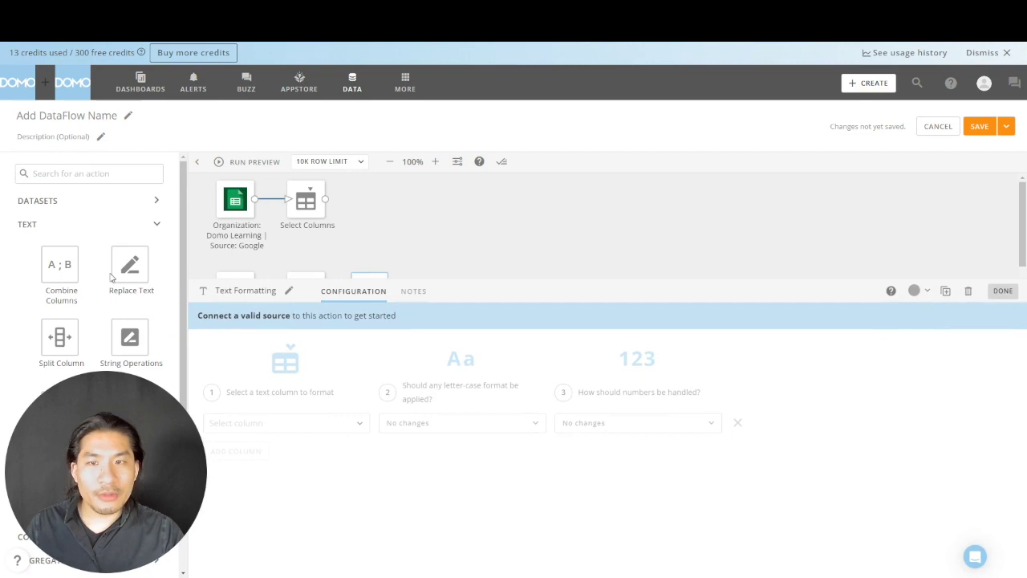
click(448, 262)
Format the Company and Channel columns as all upper case in the Text Formatting action
click(367, 300)
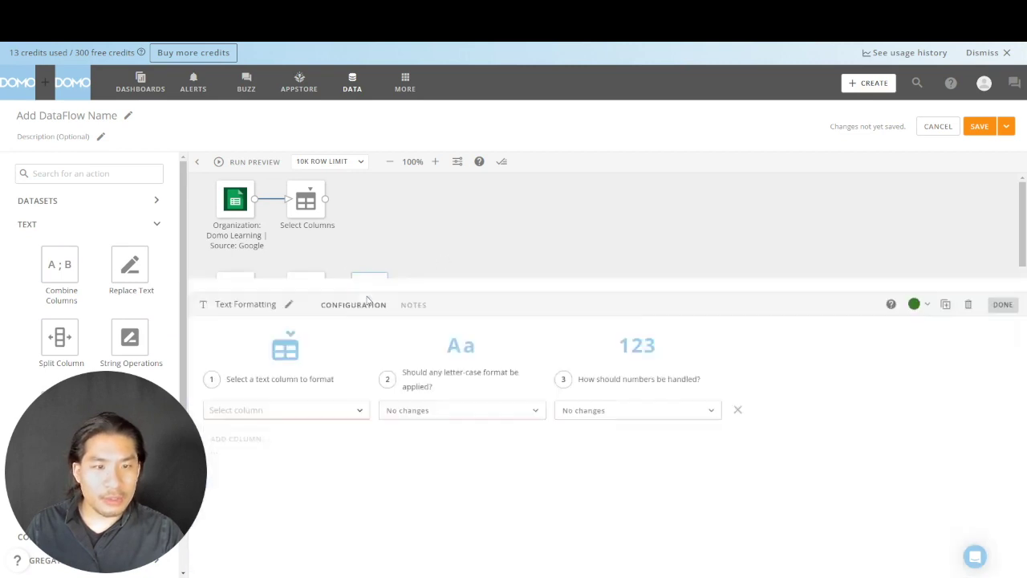
click(349, 394)
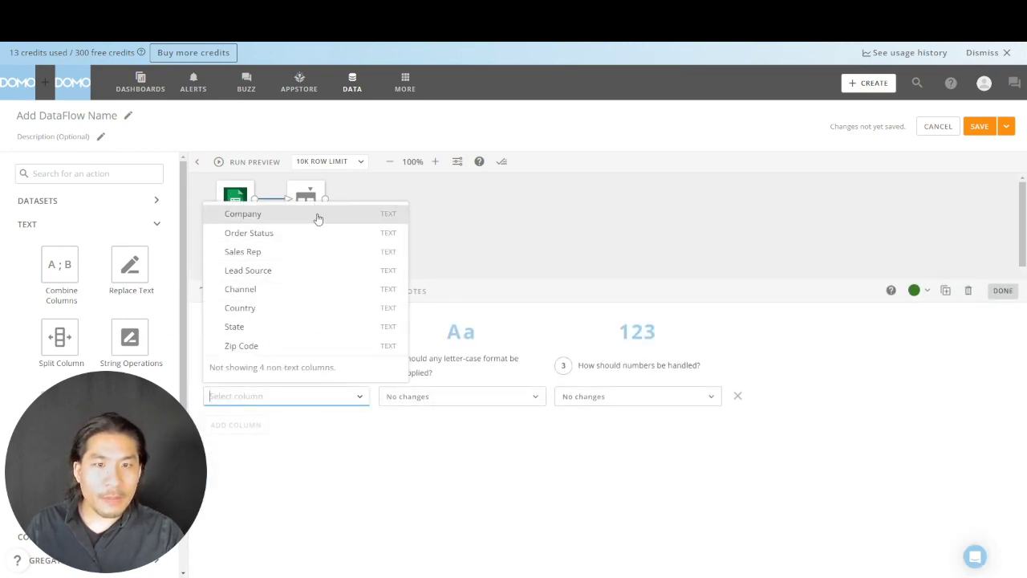
click(316, 215)
click(437, 399)
click(427, 461)
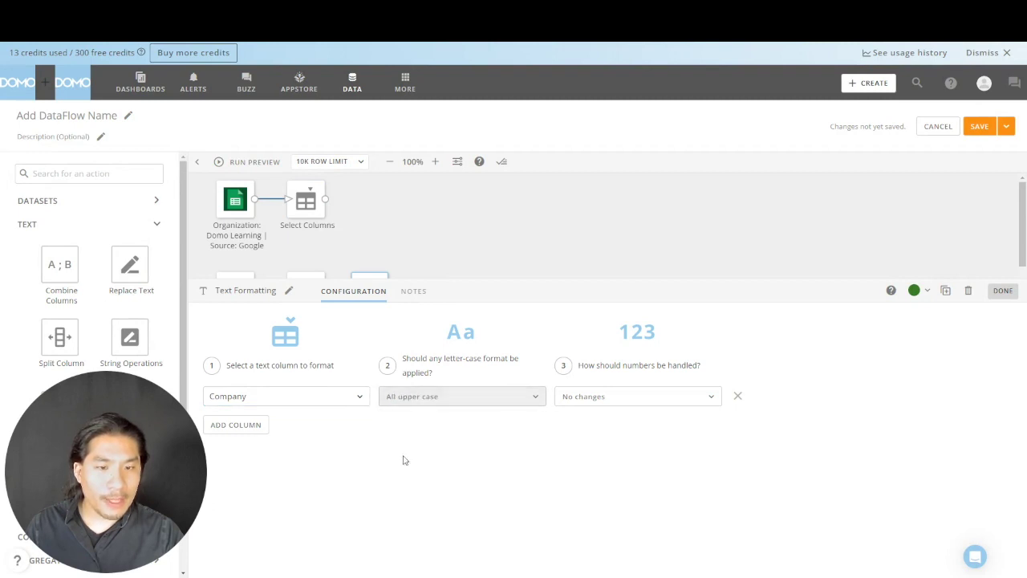
click(243, 425)
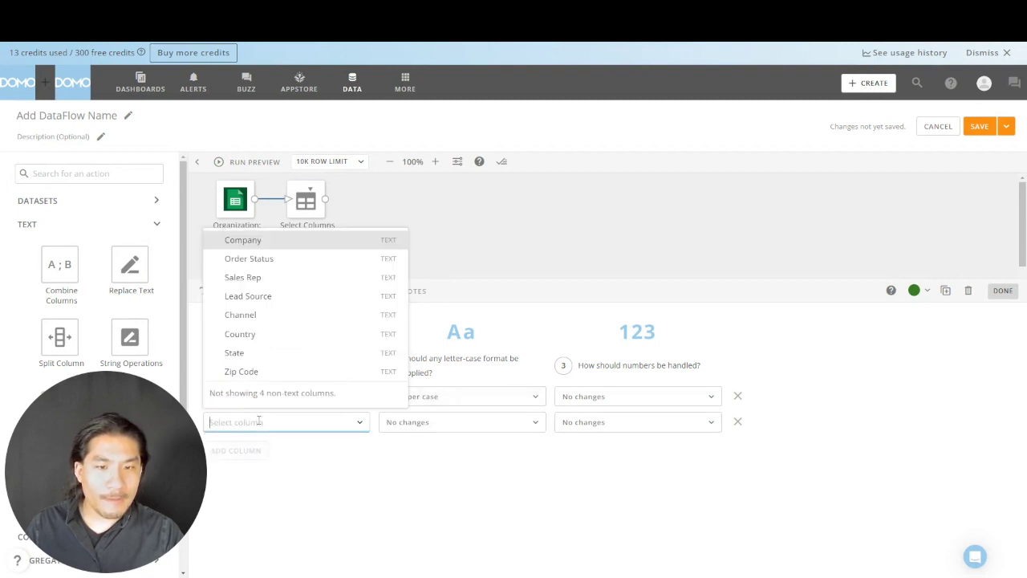
click(268, 318)
click(425, 426)
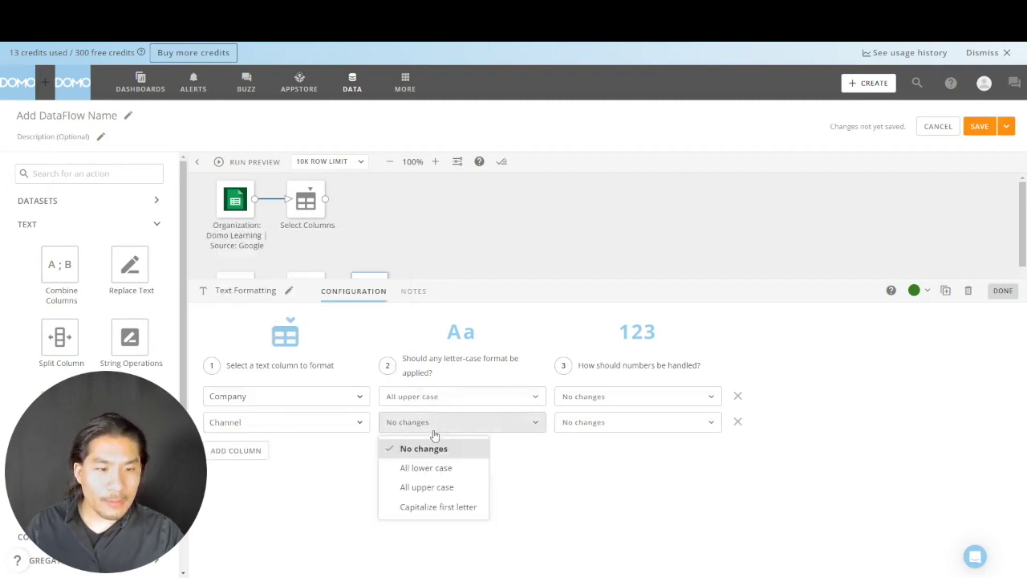
click(448, 486)
Add the Lead Source and Country columns to the Text Formatting action, both formatted as all upper case
click(247, 452)
click(289, 322)
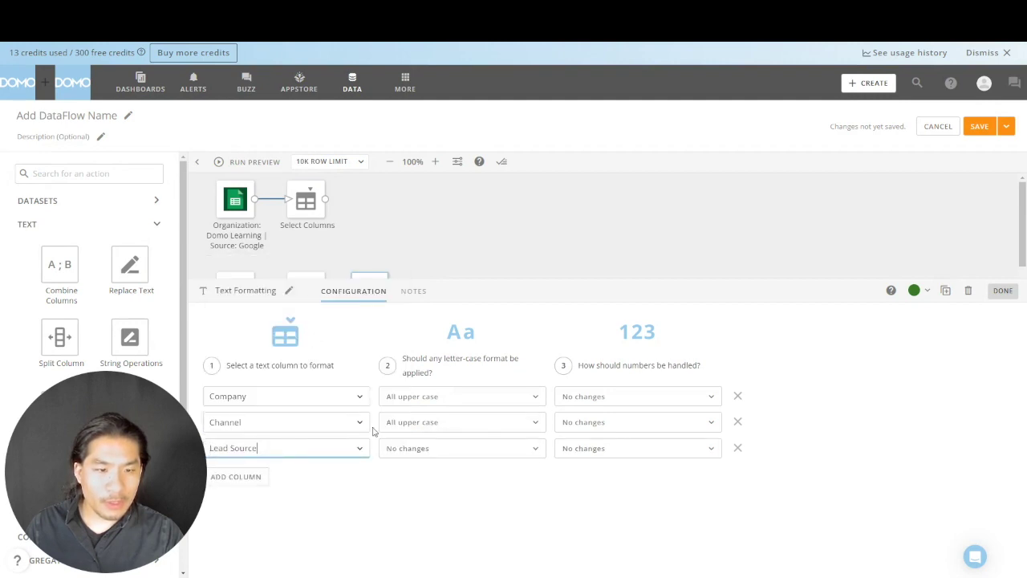
click(426, 447)
click(453, 513)
click(257, 480)
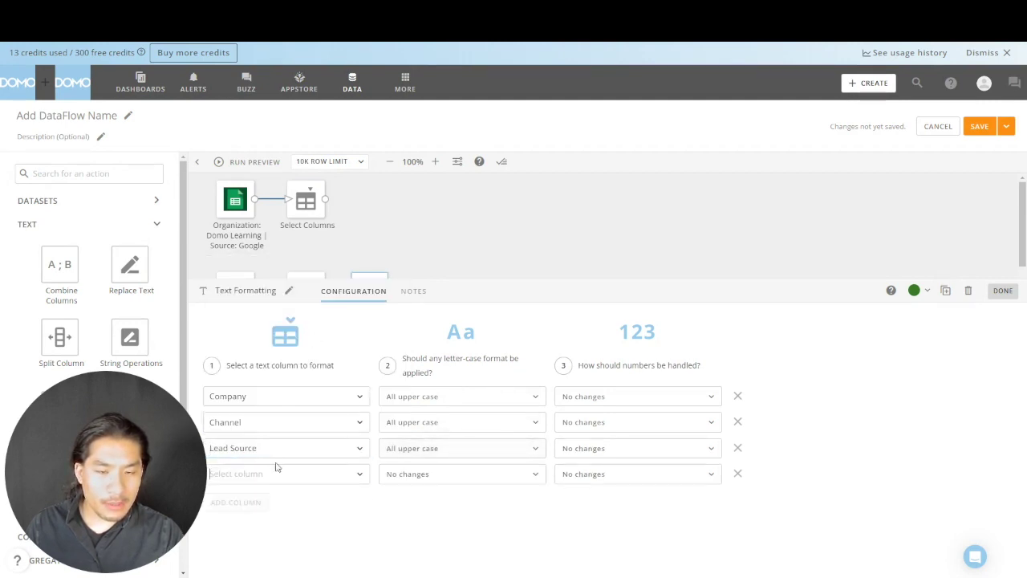
click(290, 474)
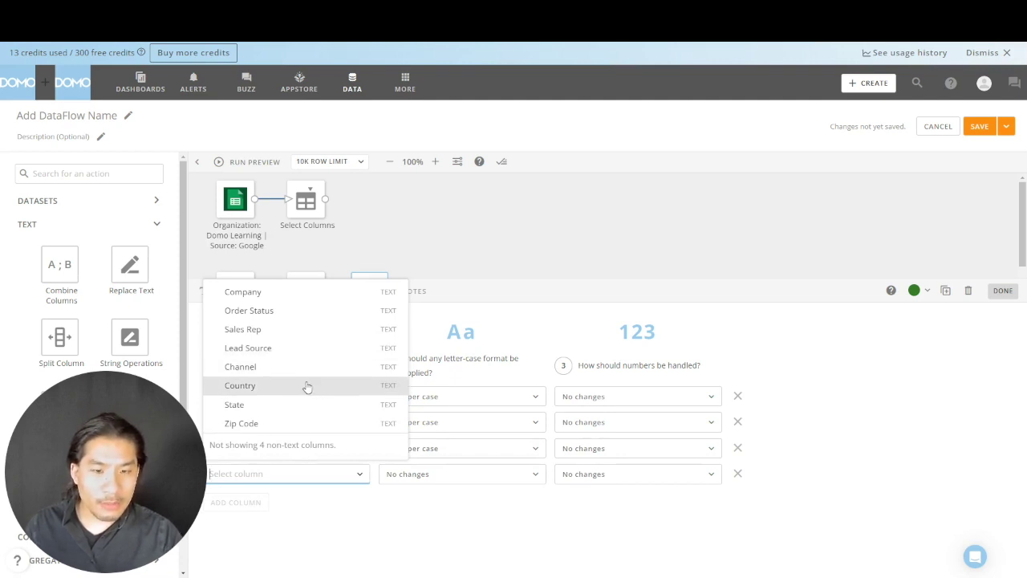
click(308, 386)
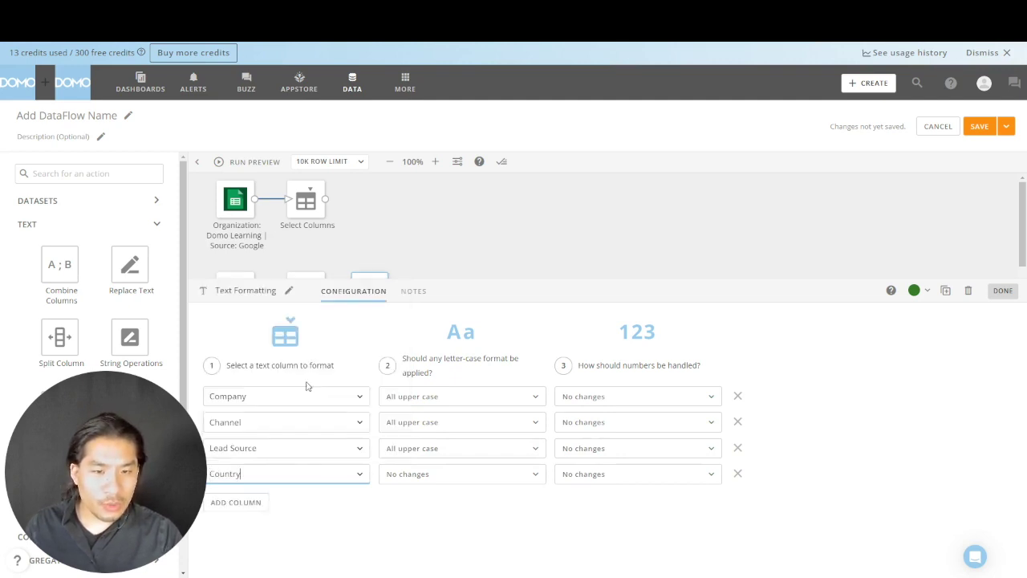
click(414, 474)
click(447, 538)
Add the State column to the Text Formatting action as all upper case and close its configuration
click(263, 506)
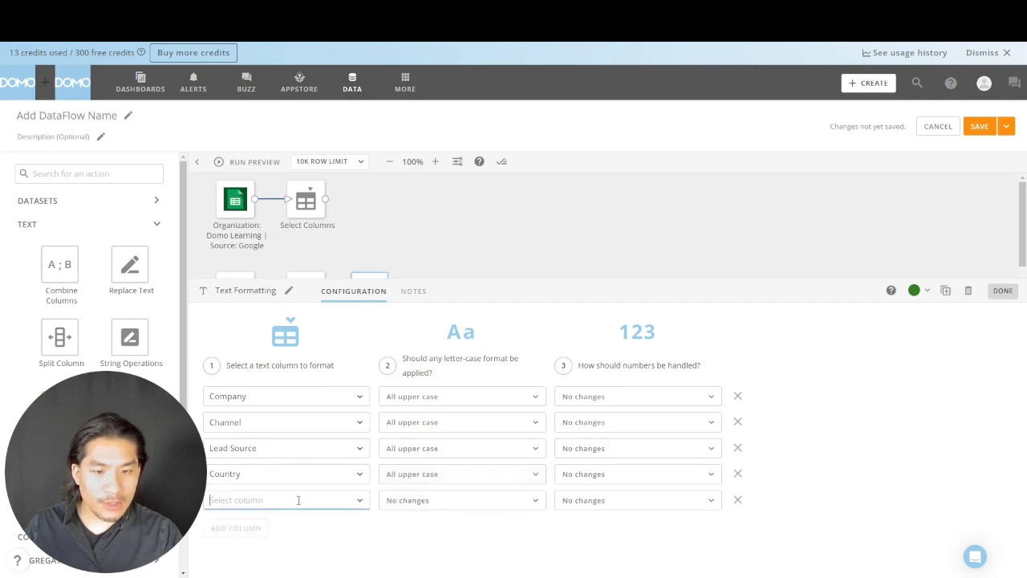
click(298, 498)
click(305, 434)
click(425, 500)
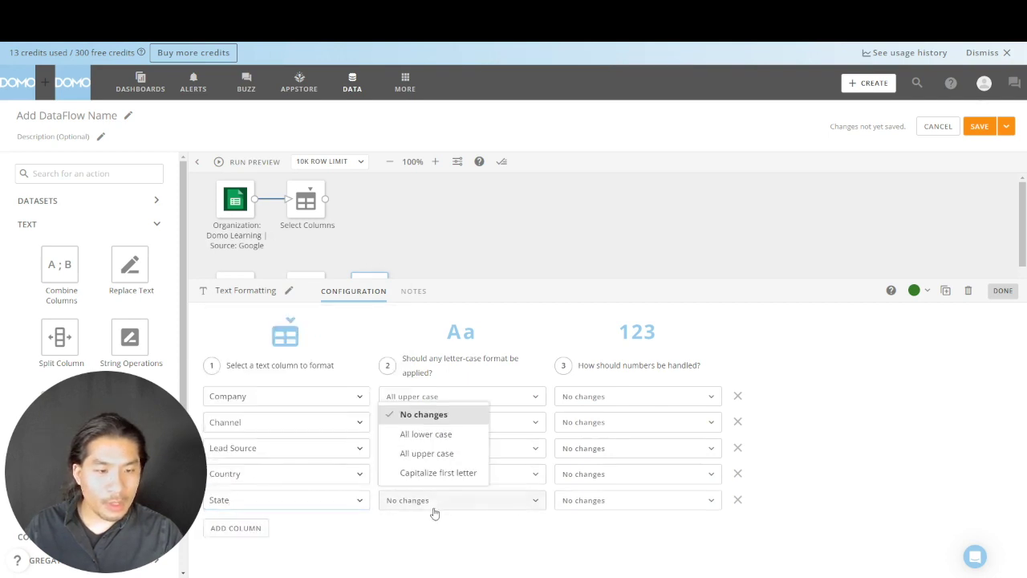
click(440, 456)
click(473, 273)
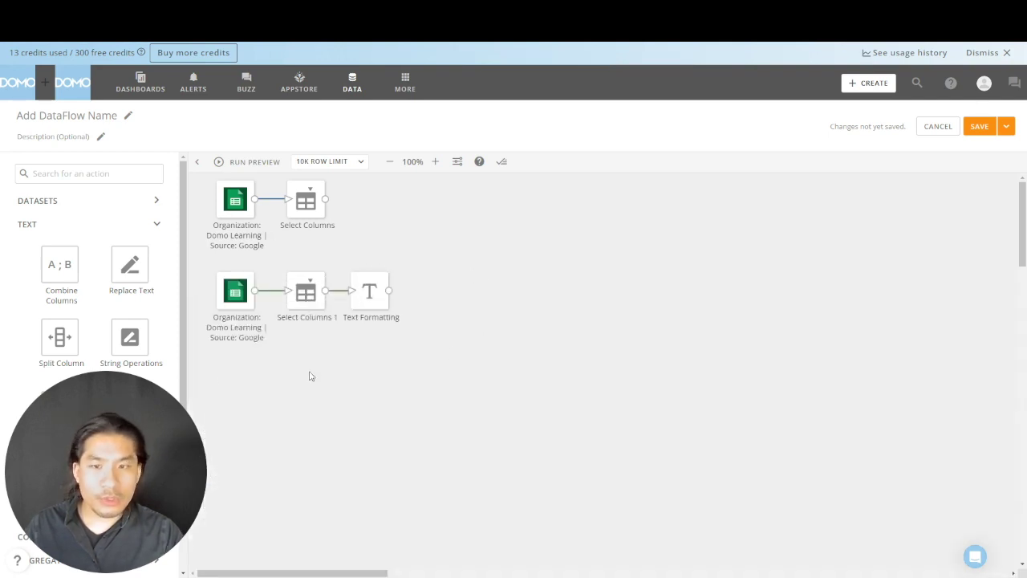
Add an Append Rows action fed by the marketing branch's Select Columns and the sales branch's Text Formatting
scroll(128, 403, down, 3)
drag(124, 421, 524, 459)
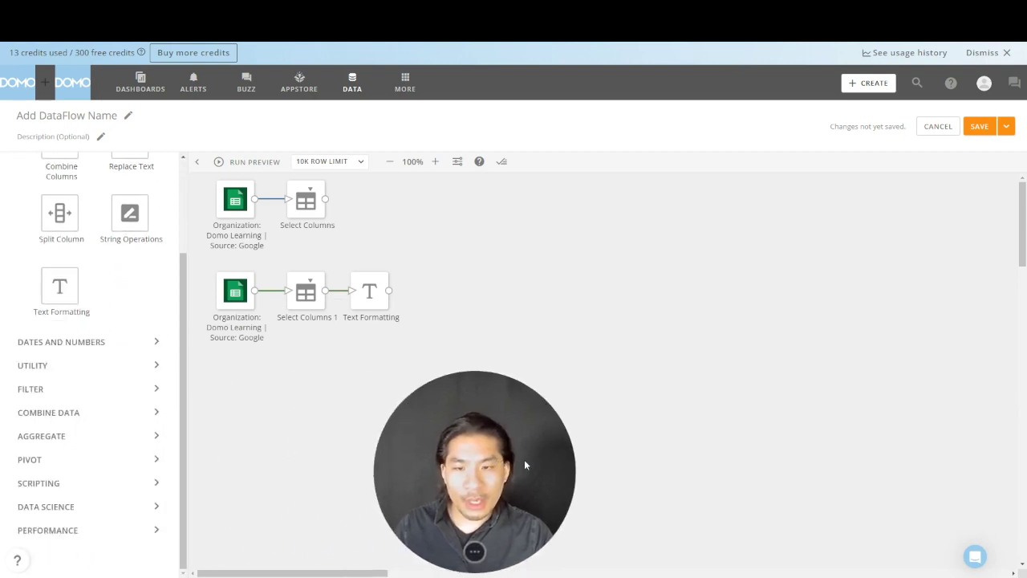
click(140, 412)
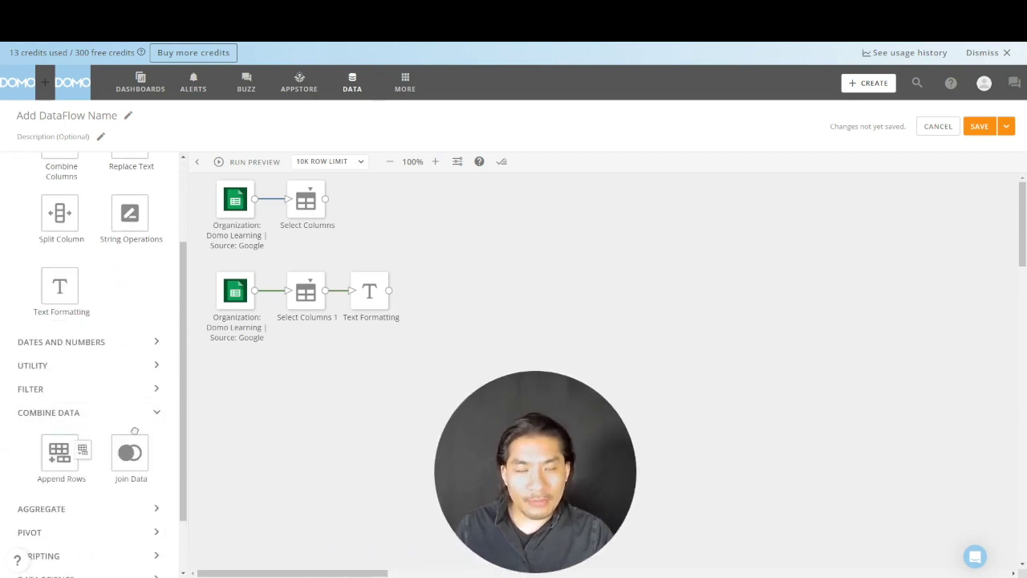
drag(70, 447, 478, 202)
click(413, 210)
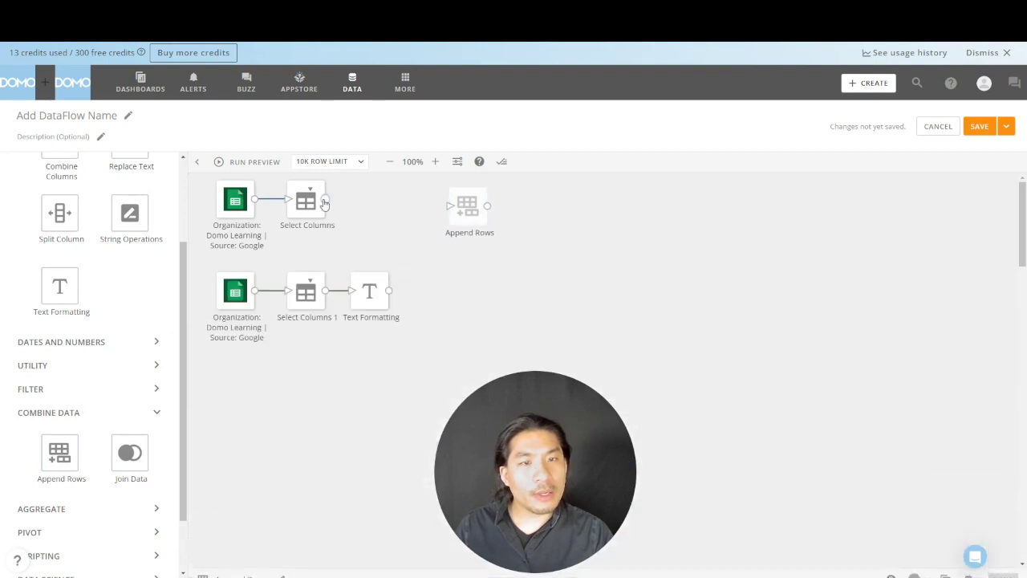
drag(325, 199, 450, 206)
Configure the Append Rows action to include all columns from both inputs
click(474, 202)
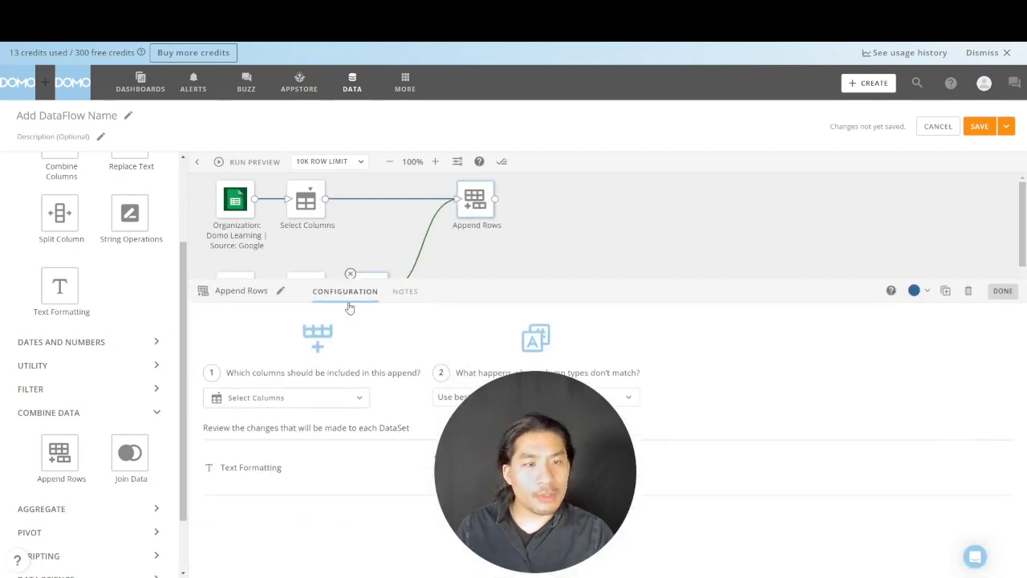
click(304, 401)
click(300, 499)
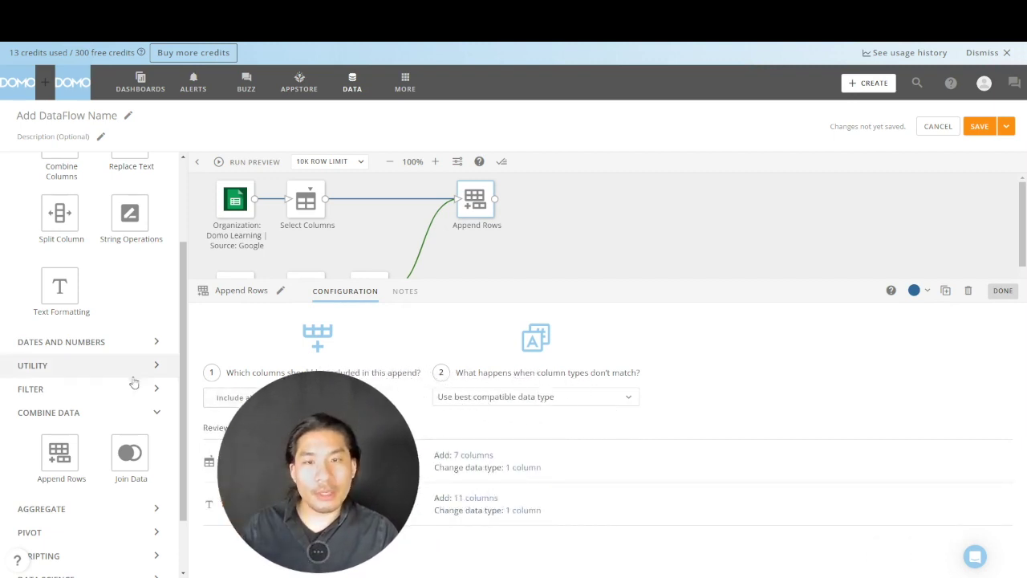
Add a Select Columns action connected after Append Rows, include all of its columns and review the list
scroll(130, 389, up, 3)
scroll(128, 401, down, 5)
click(150, 297)
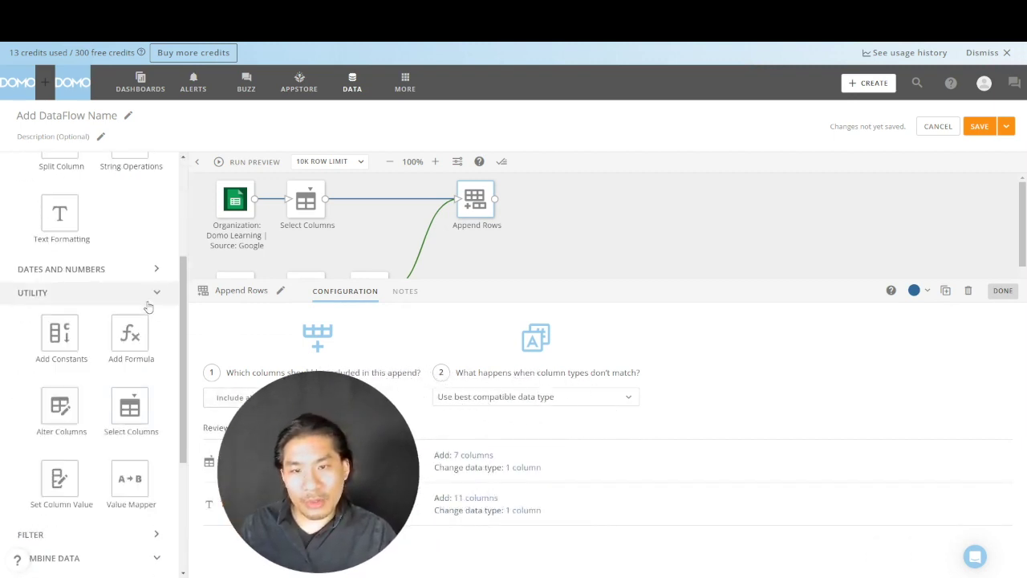
drag(131, 409, 545, 200)
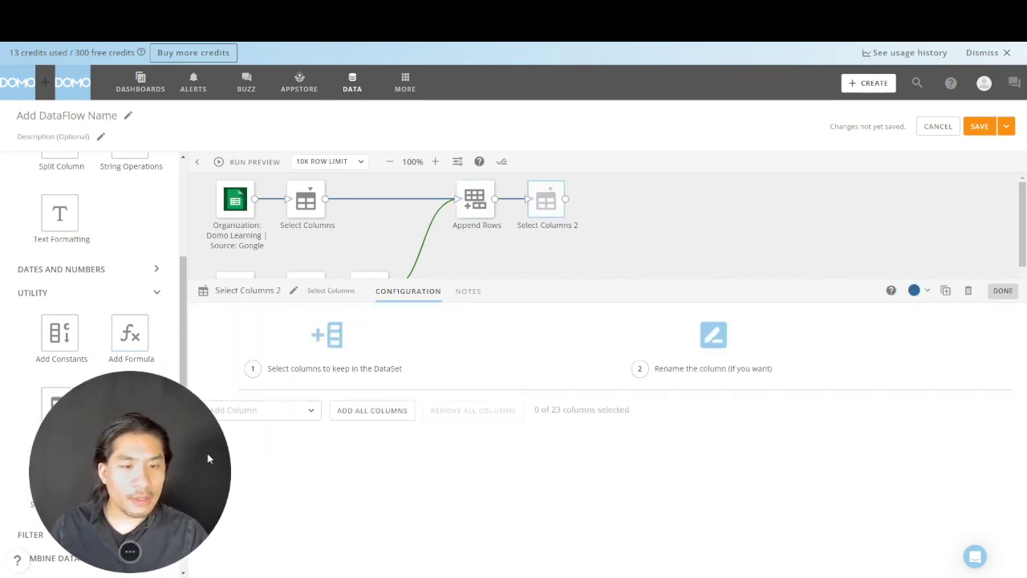
click(370, 413)
scroll(346, 442, down, 1)
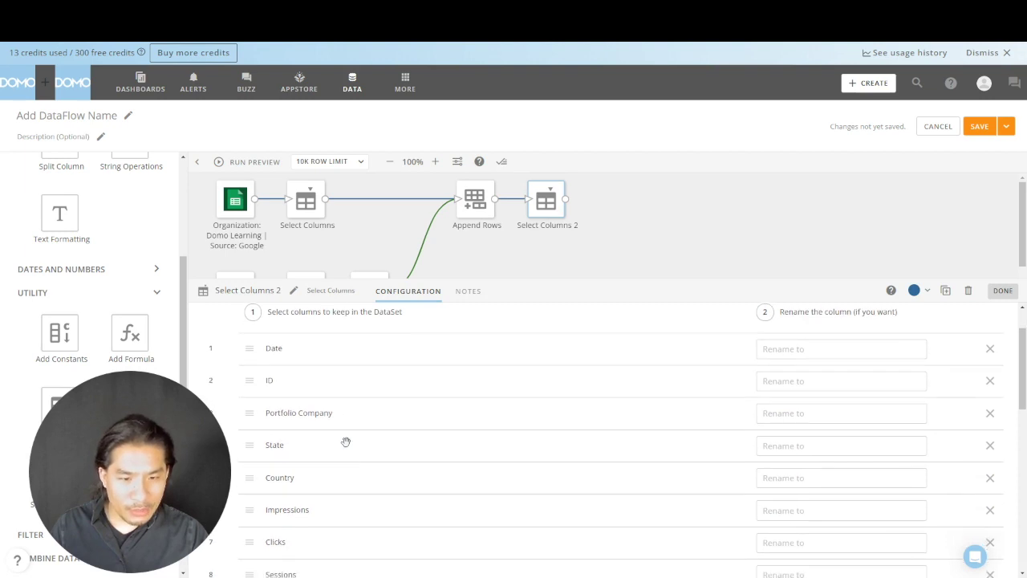
scroll(346, 443, down, 1)
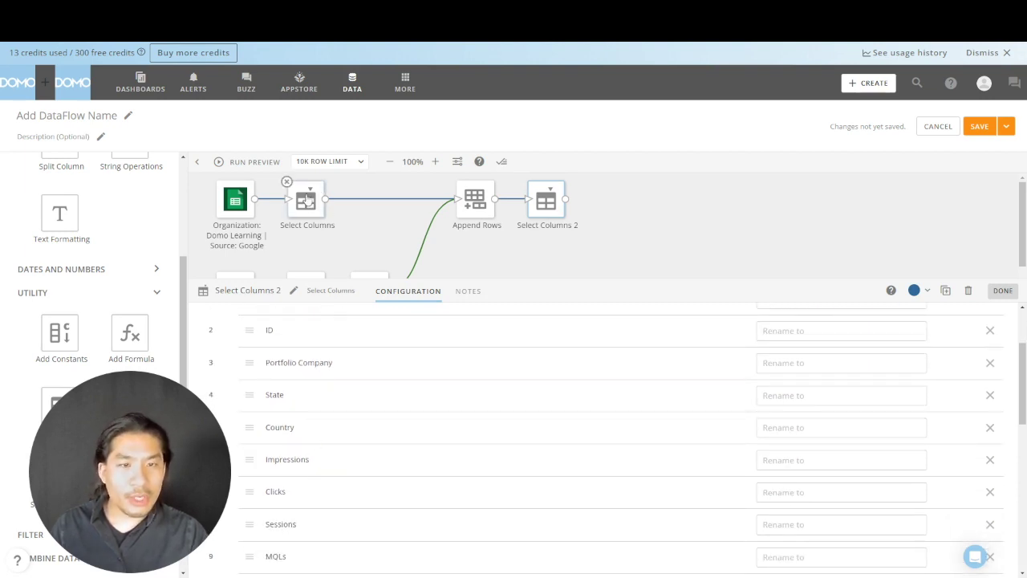
Rename the Portfolio Company column to "Company" in the Select Columns action of the Sample Marketing Data branch
click(306, 201)
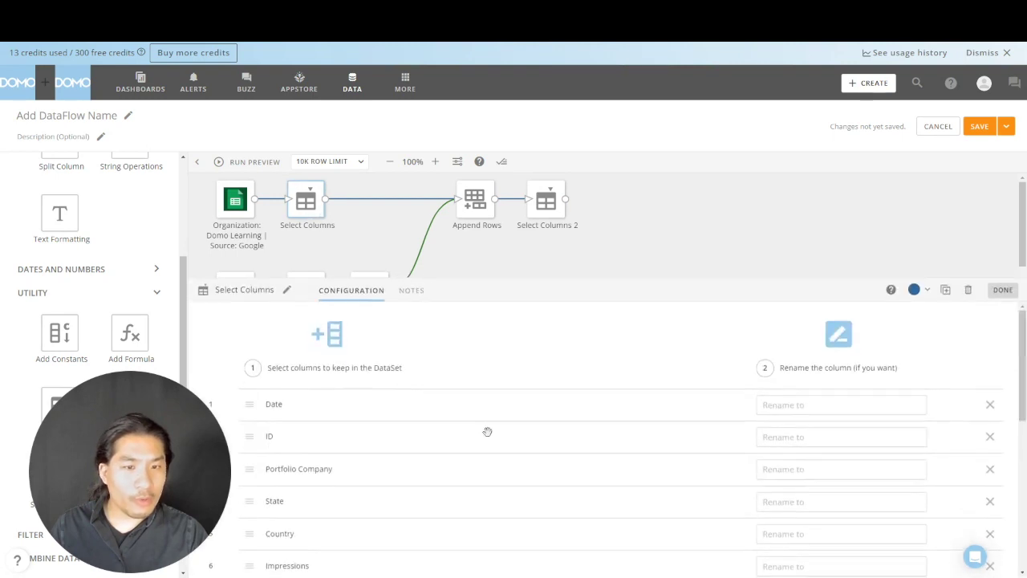
click(771, 472)
text(Com)
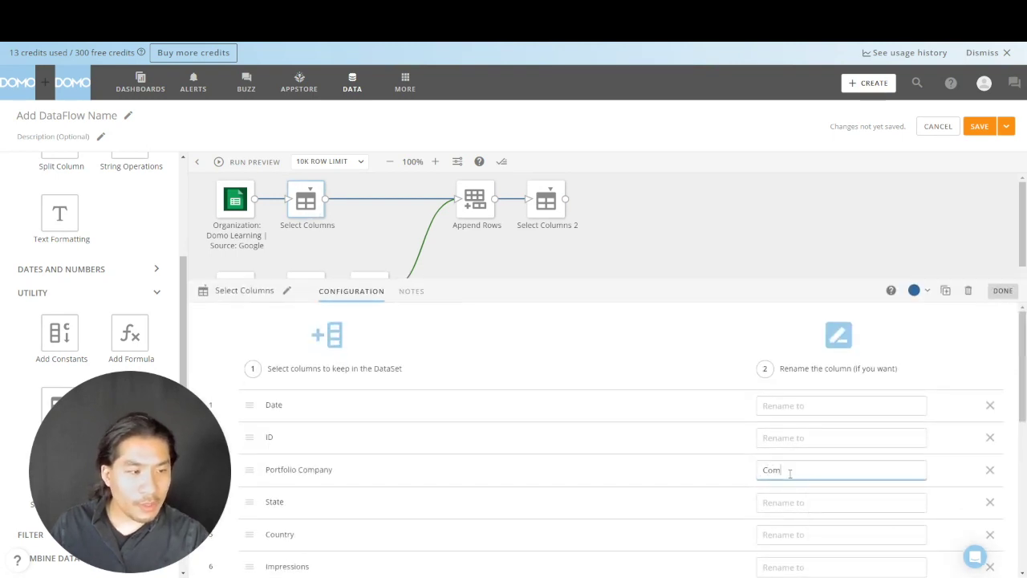
text(pany)
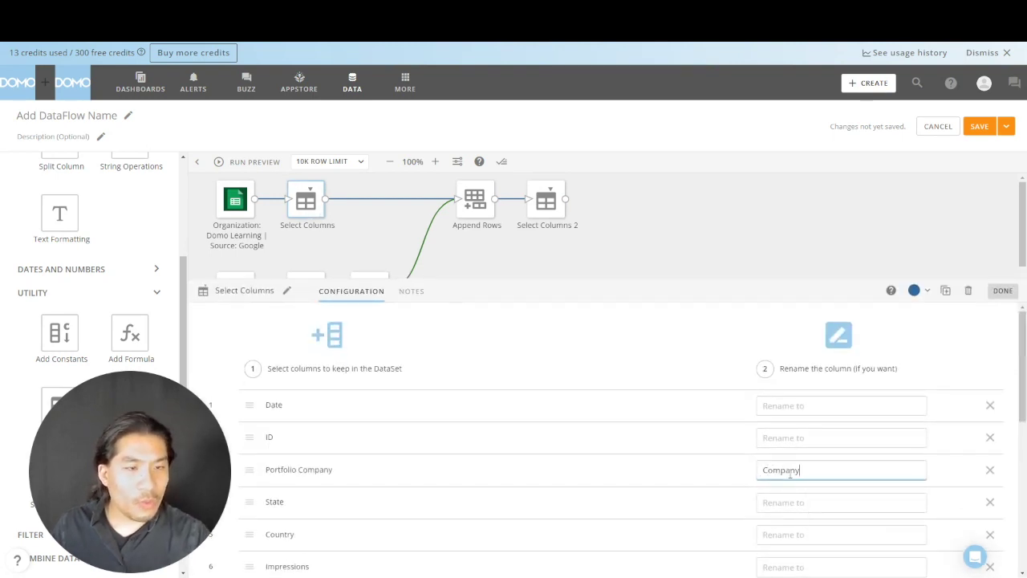
click(680, 255)
Remove the missing Portfolio Company column from the Select Columns action after Append Rows and review its remaining columns
click(544, 209)
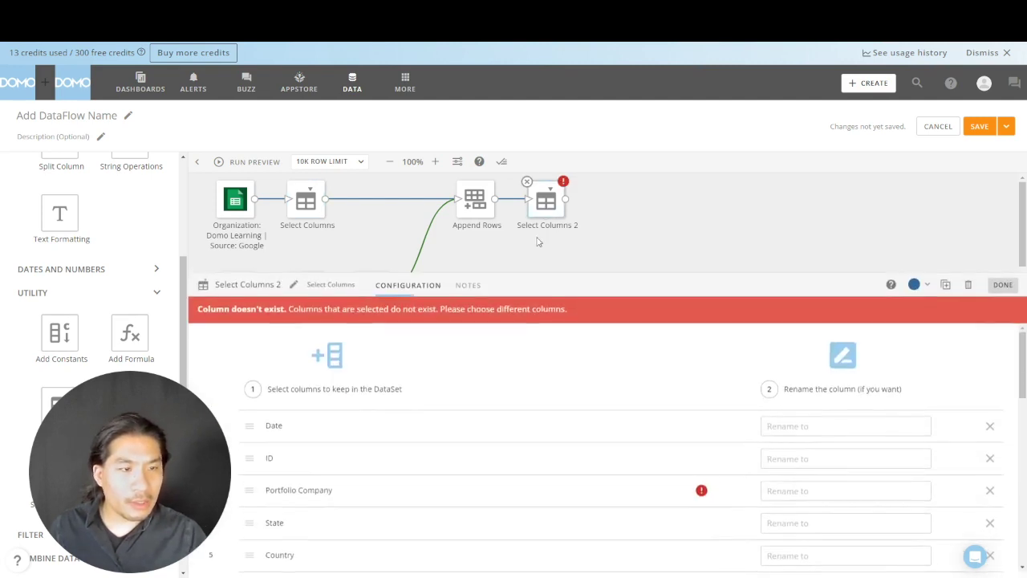
click(991, 495)
scroll(571, 457, down, 5)
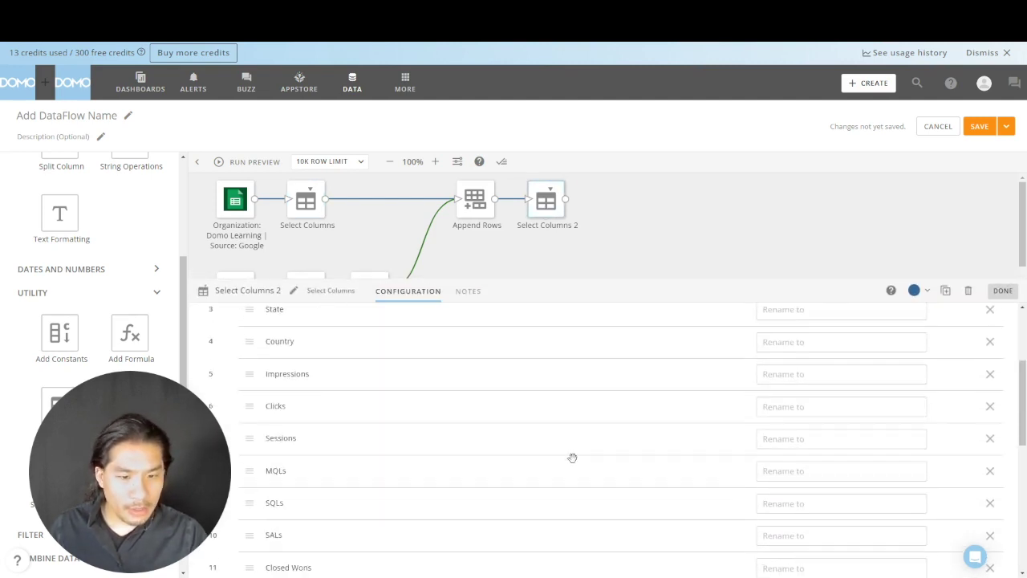
scroll(469, 434, down, 5)
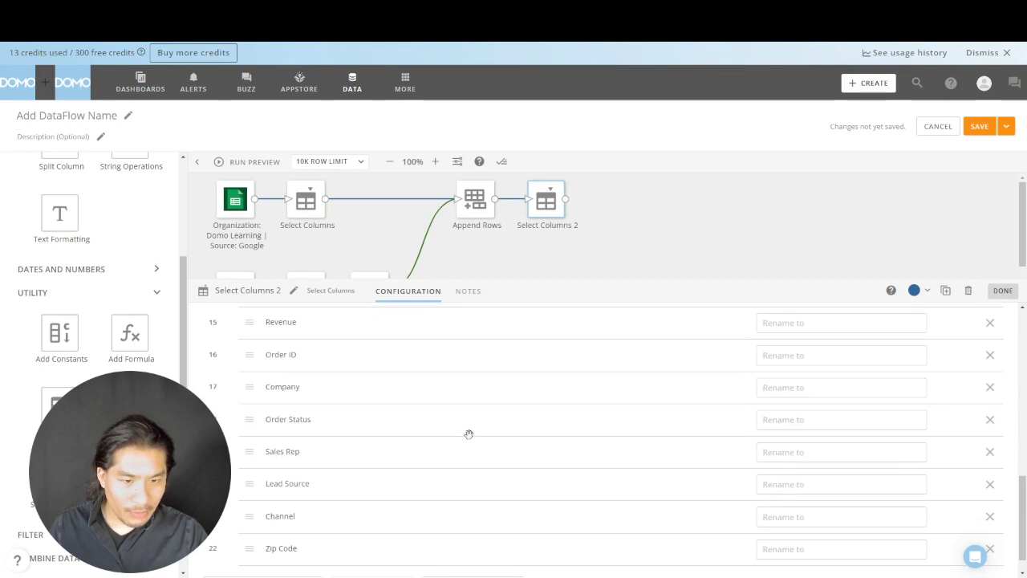
click(633, 227)
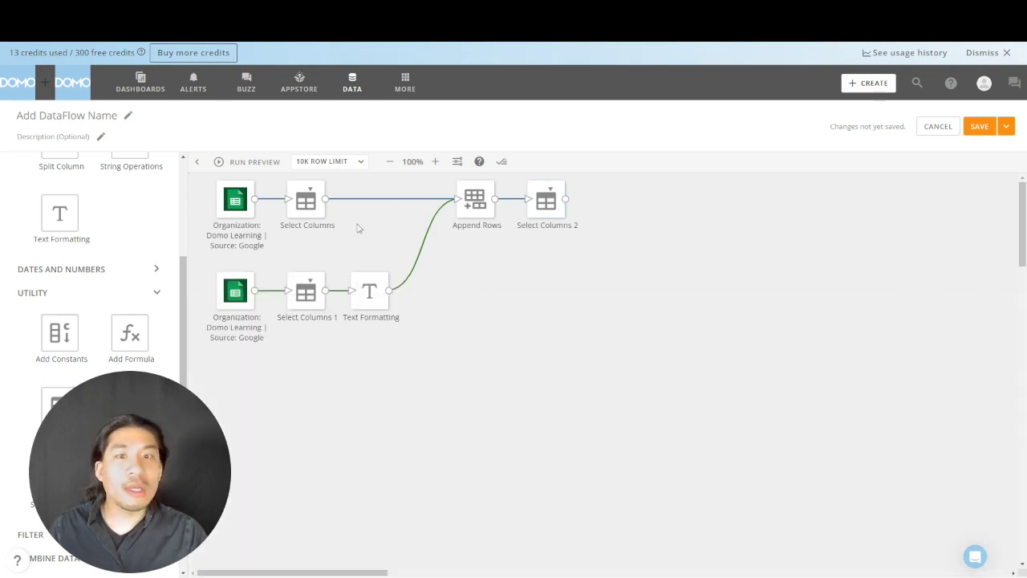
Run a preview of the dataflow and view the output of the final Select Columns action
scroll(170, 275, up, 3)
click(239, 163)
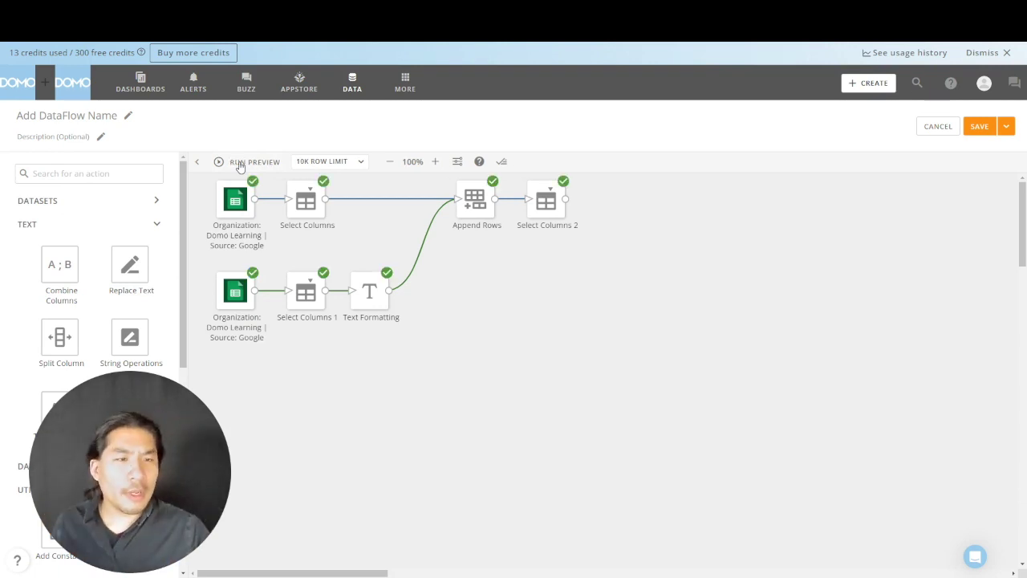
click(542, 207)
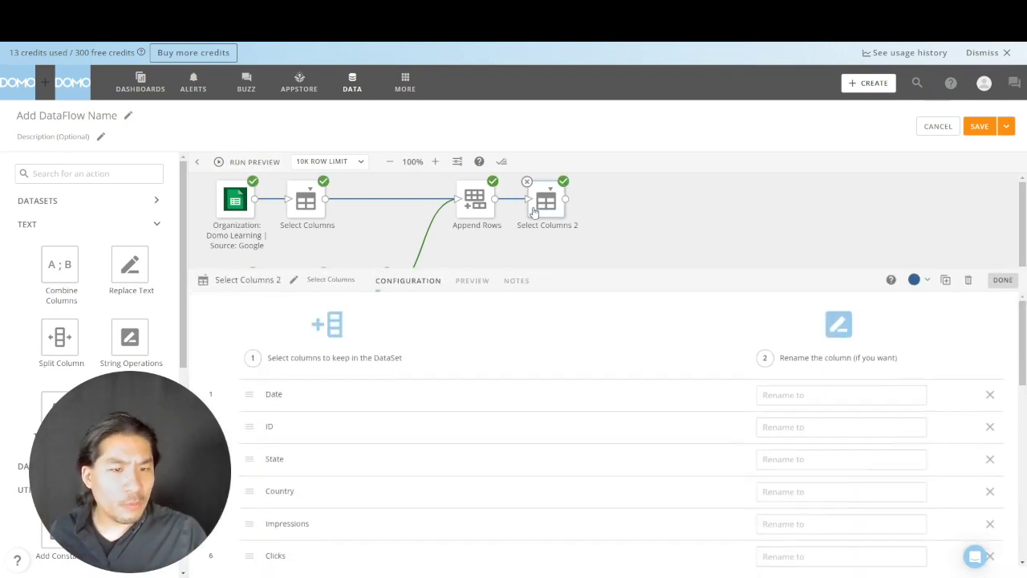
click(470, 298)
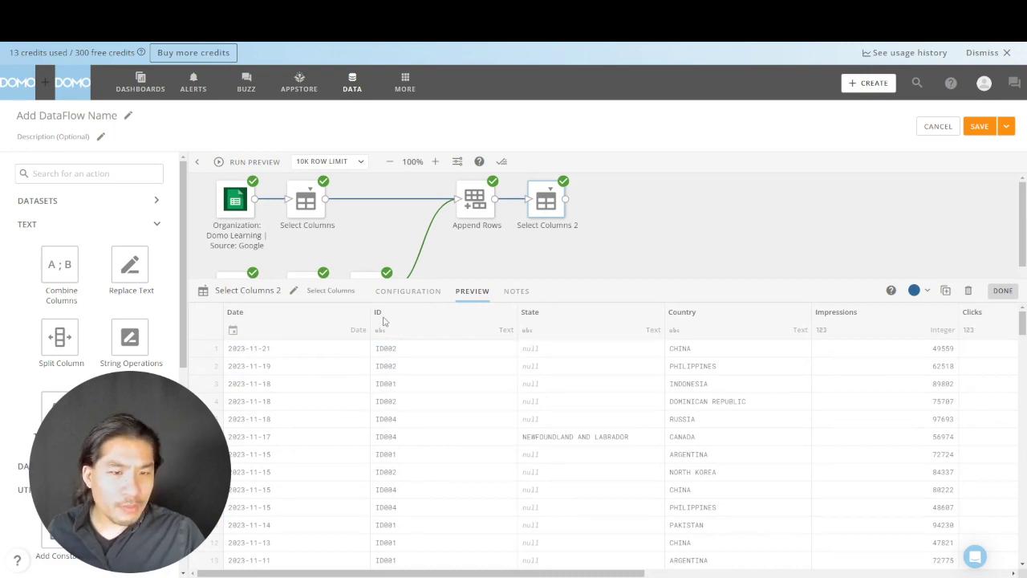
Rename Order ID to "ID" in the sales branch's Select Columns and remove the missing Order ID column from the final Select Columns
click(364, 233)
click(305, 292)
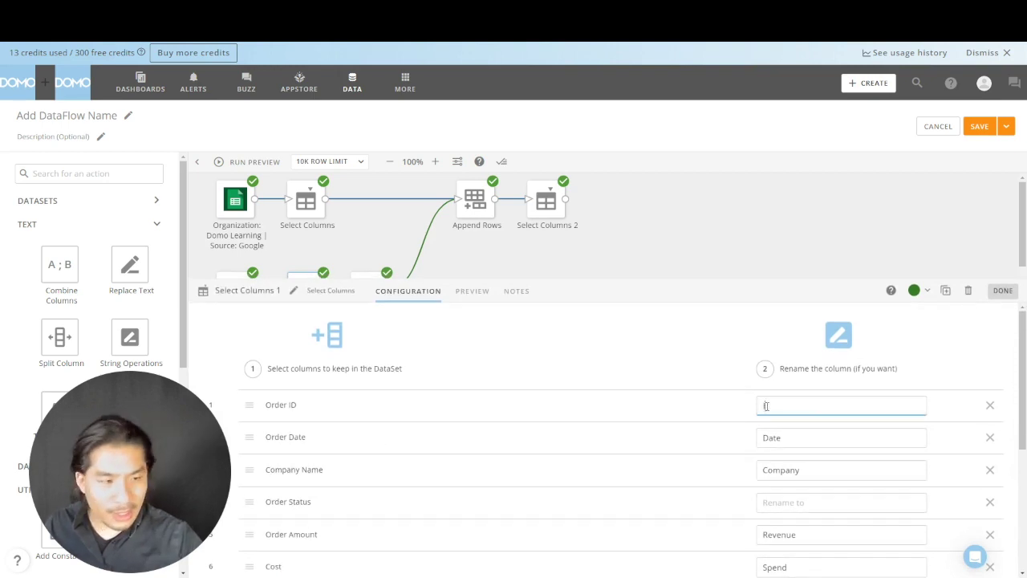
click(546, 201)
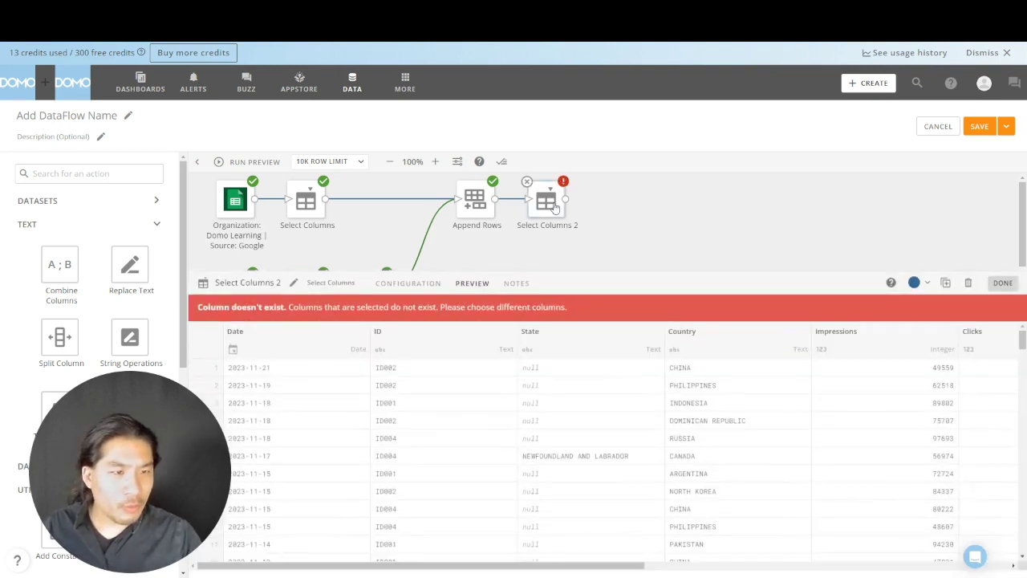
click(414, 292)
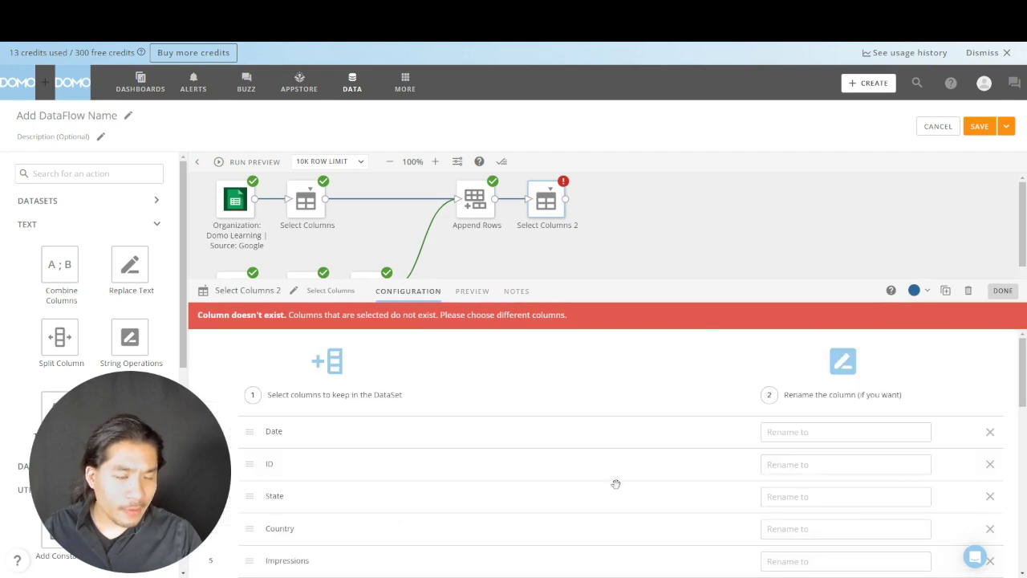
scroll(615, 484, down, 5)
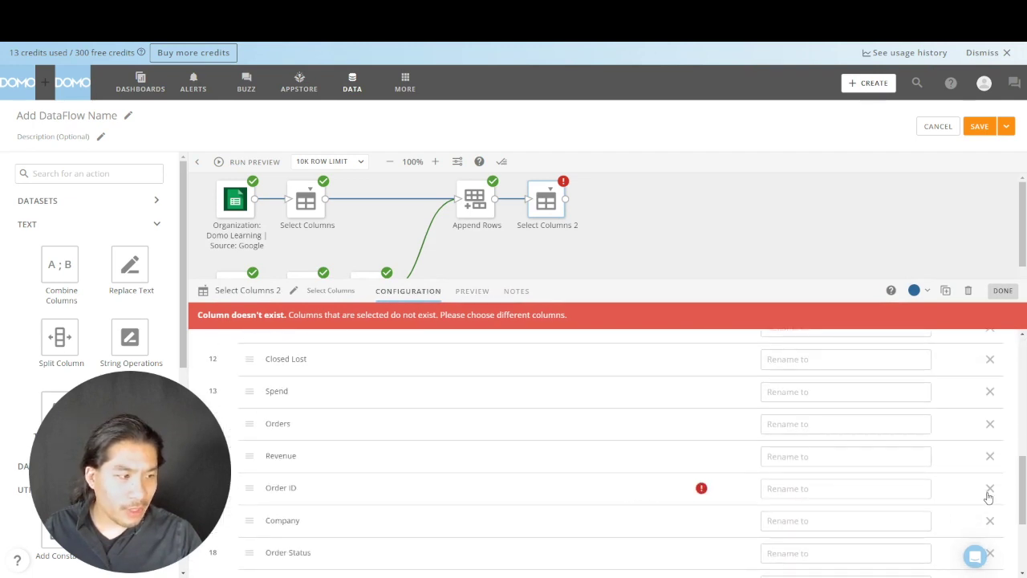
click(989, 492)
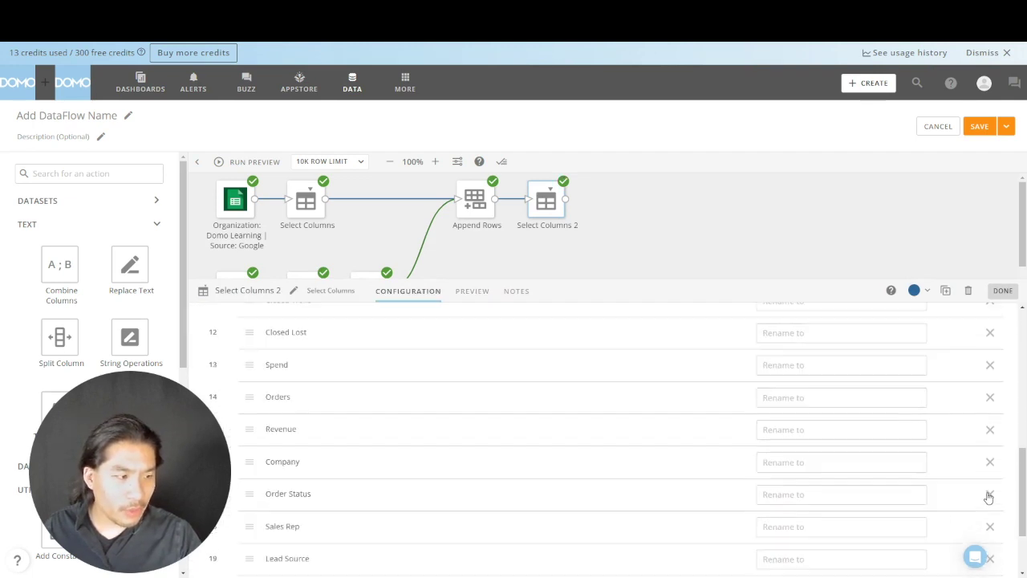
Examine the preview columns of the final Select Columns action across the full width of the table
click(482, 292)
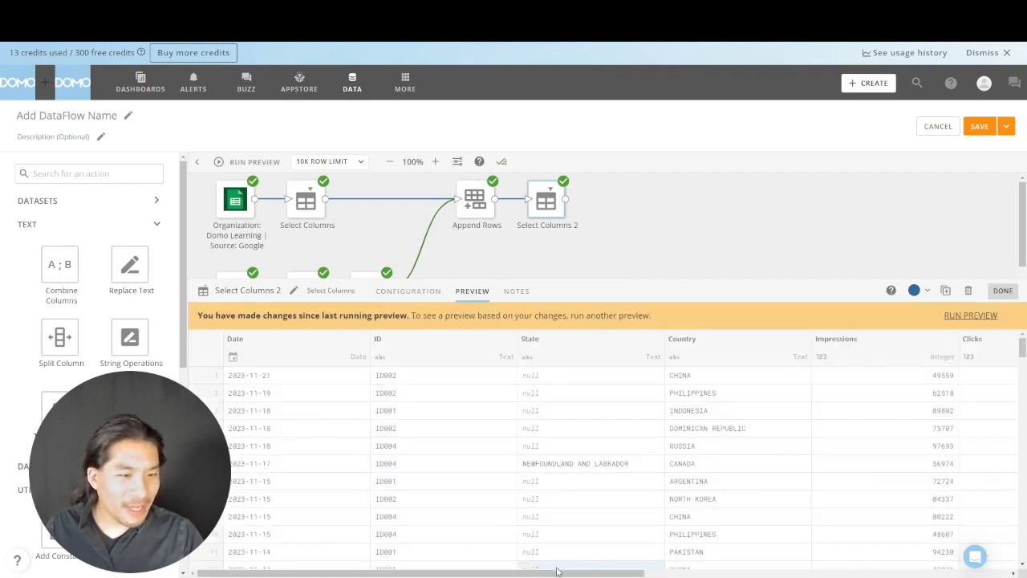
drag(558, 573, 769, 567)
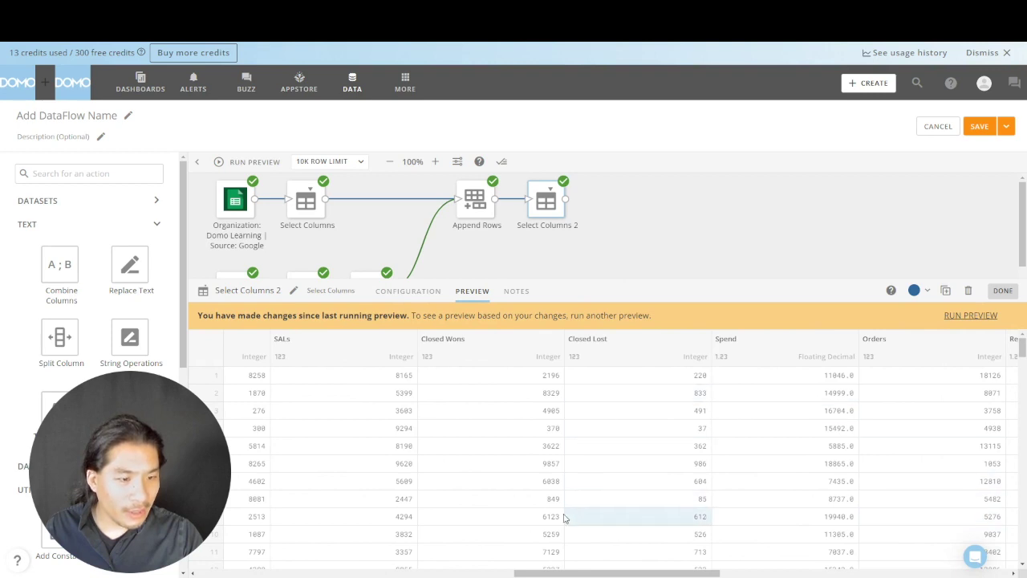
drag(557, 573, 868, 574)
click(794, 215)
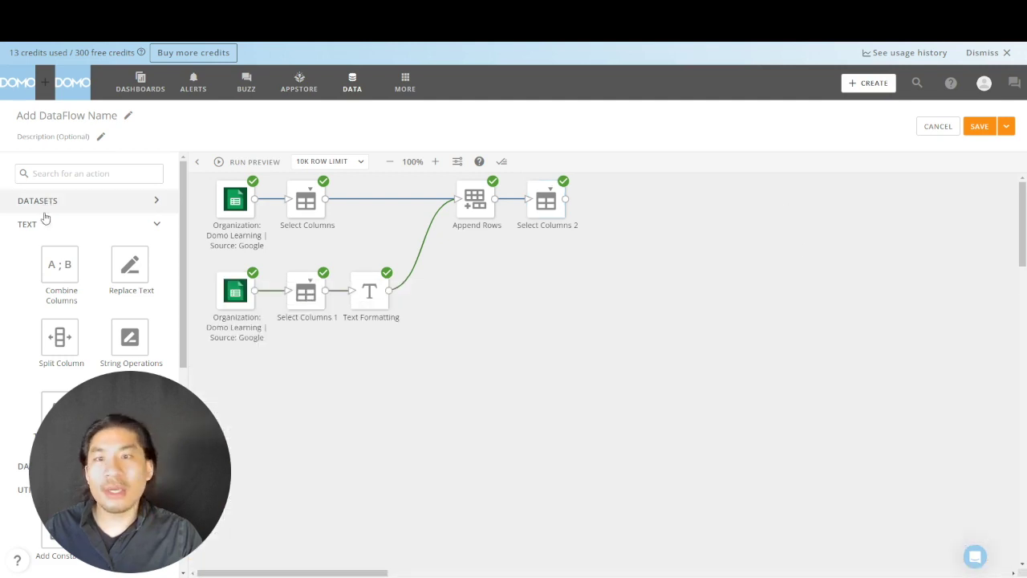
Add an Output DataSet fed by the final Select Columns and name the dataflow "Organization: Domo Learning | Source: Google Sheets | Combined Mock Data"
click(157, 200)
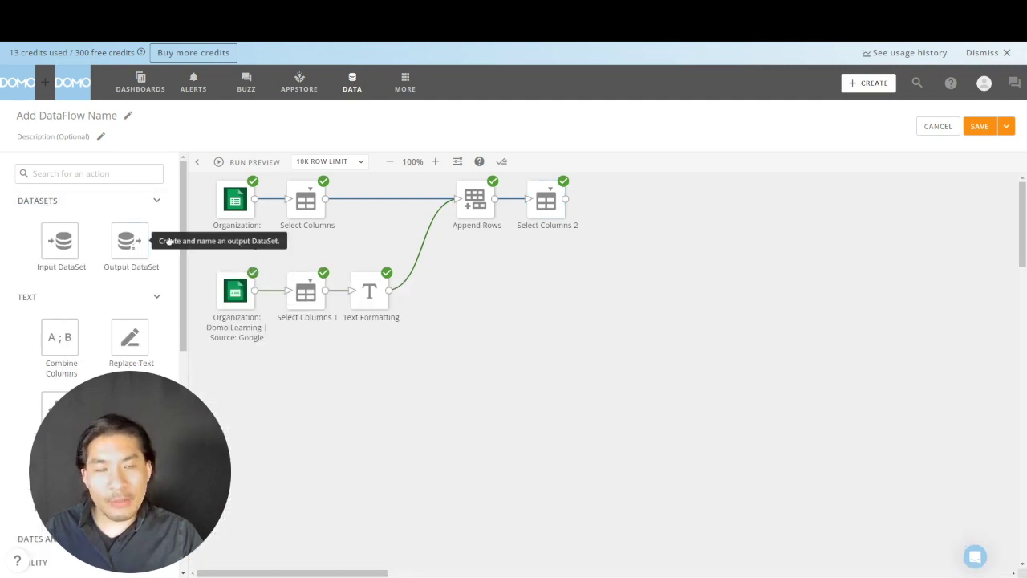
drag(131, 239, 634, 210)
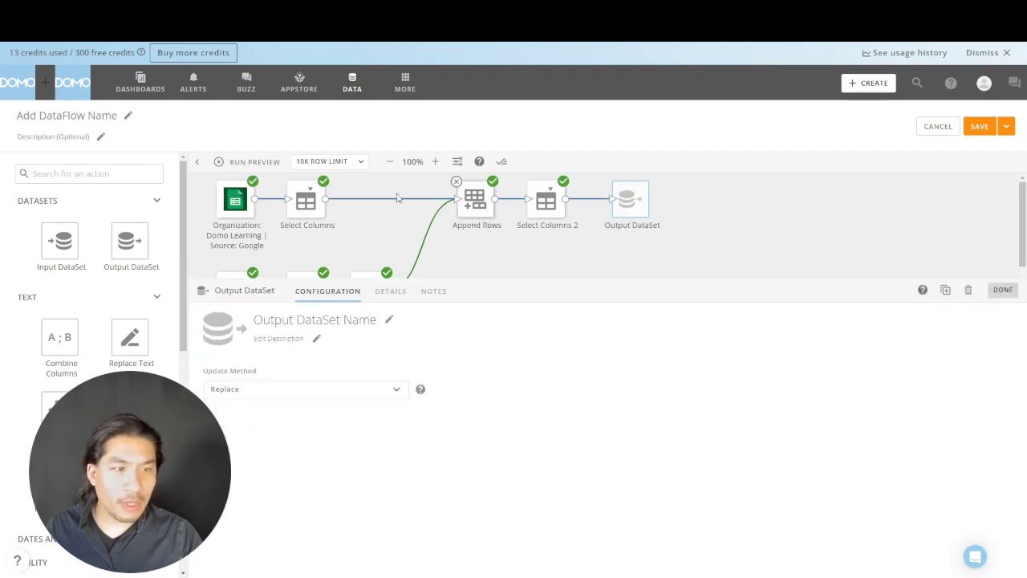
click(60, 112)
text(O)
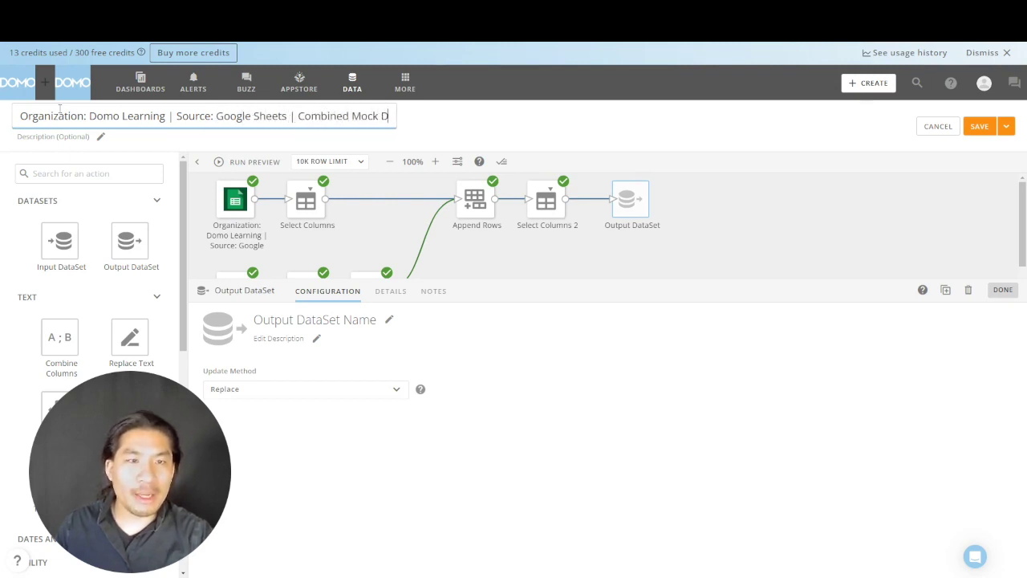
Copy the dataflow's name and use it as the name of the Output DataSet
triple_click(232, 117)
key(ctrl+c)
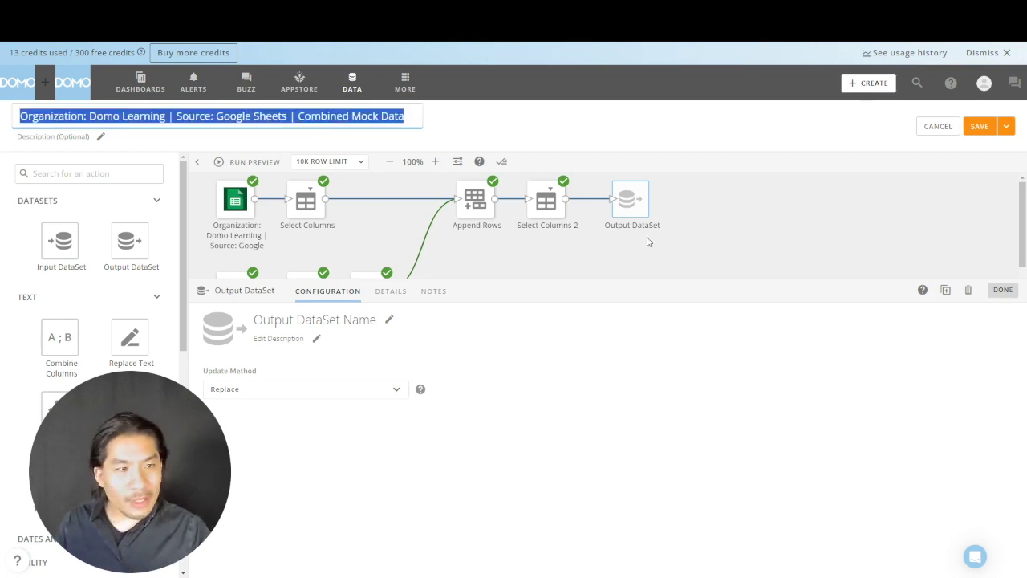
click(314, 319)
key(ctrl+v)
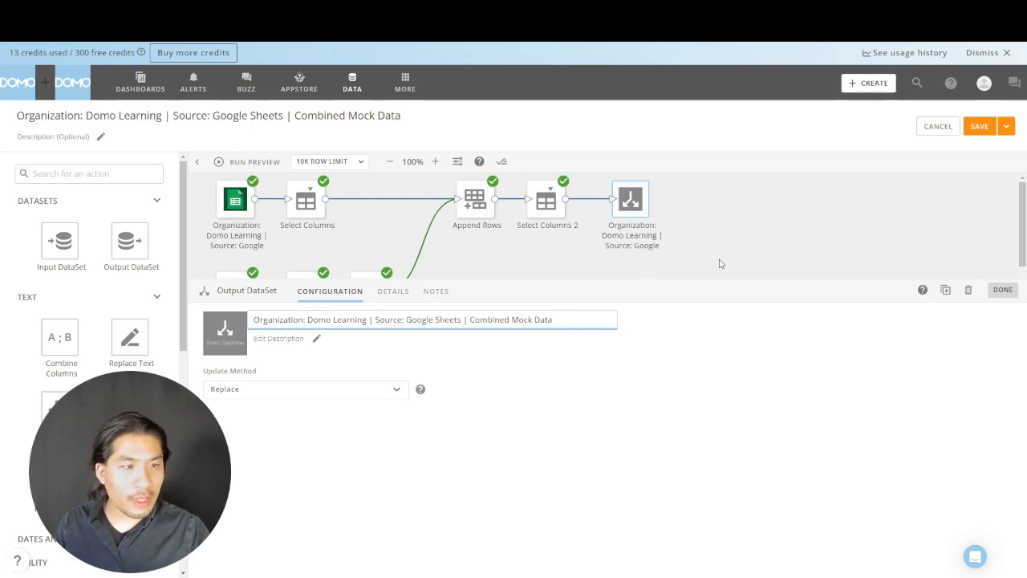
click(718, 262)
Save and run the combined mock data dataflow
click(1007, 127)
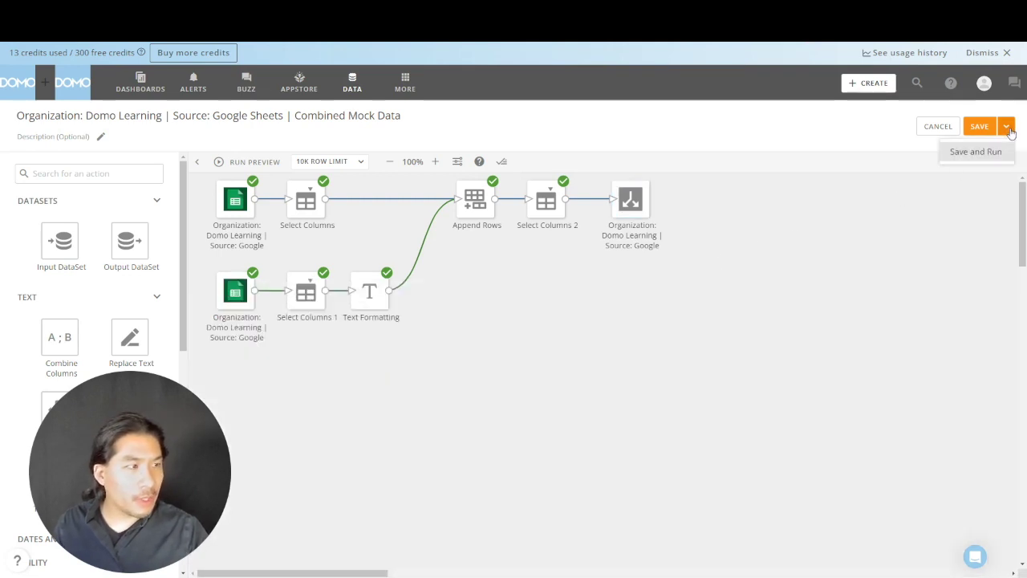
click(976, 152)
click(800, 456)
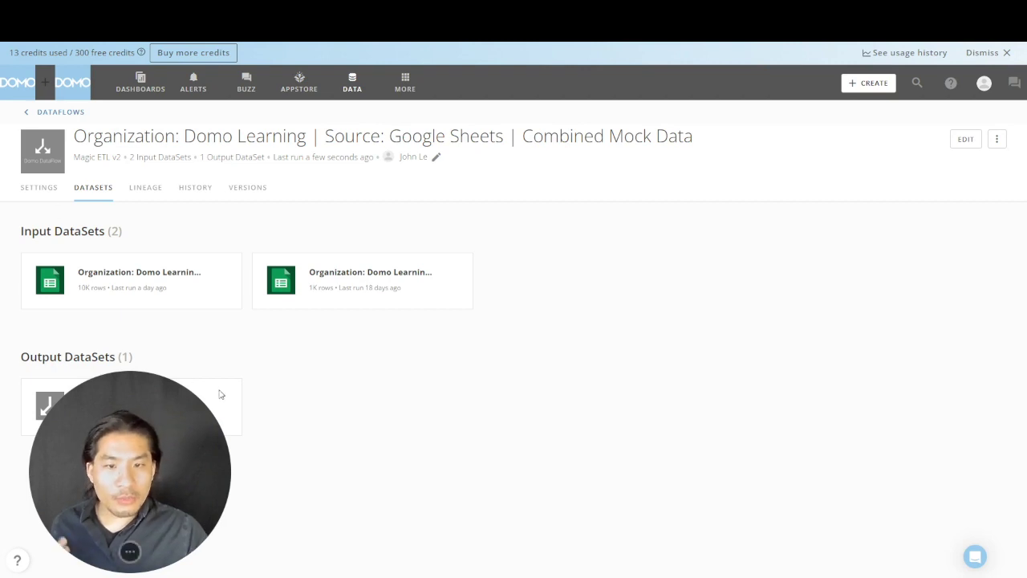
Create a new dashboard named "Demo Dashboard" and open it
click(141, 89)
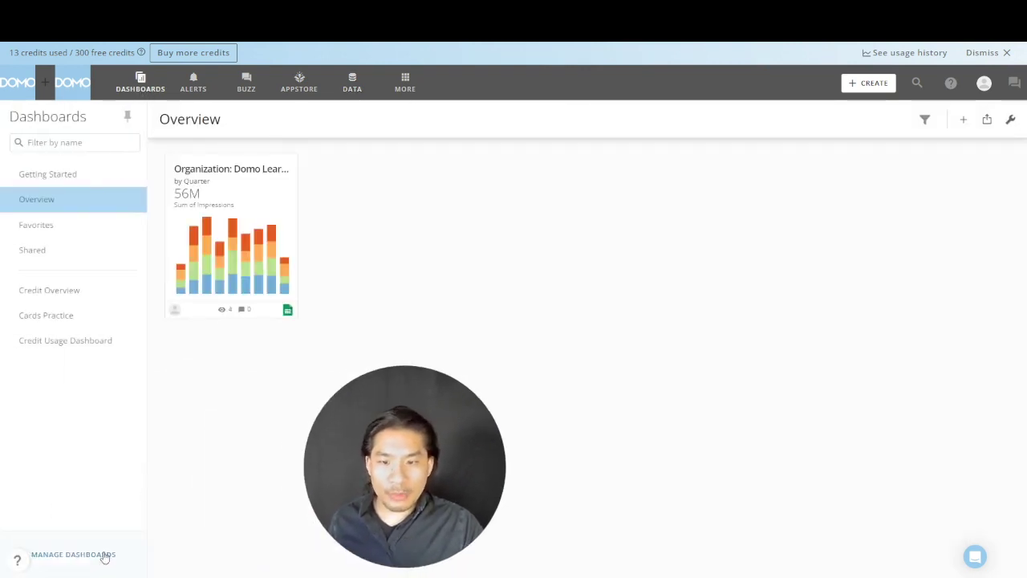
click(104, 556)
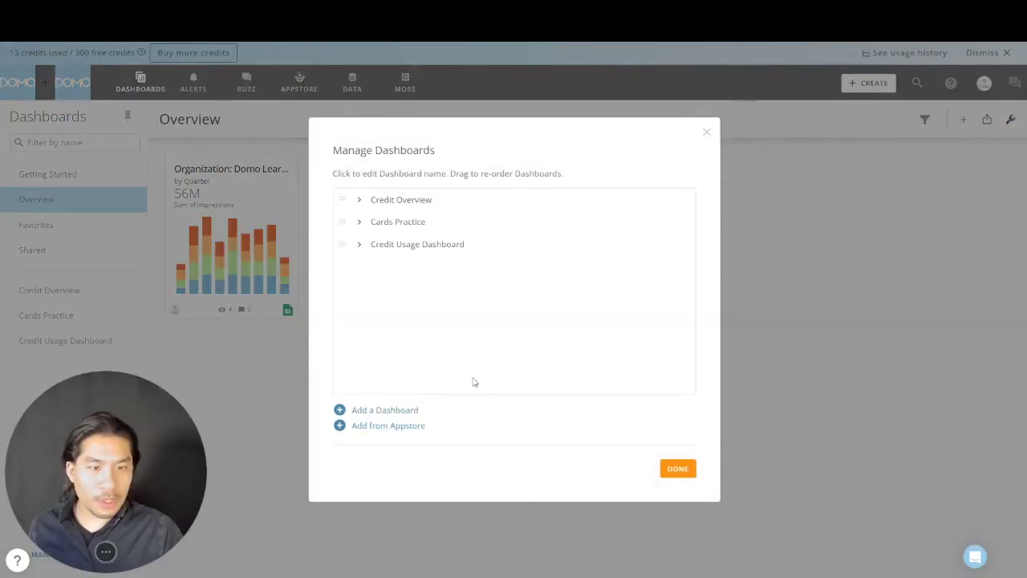
click(392, 415)
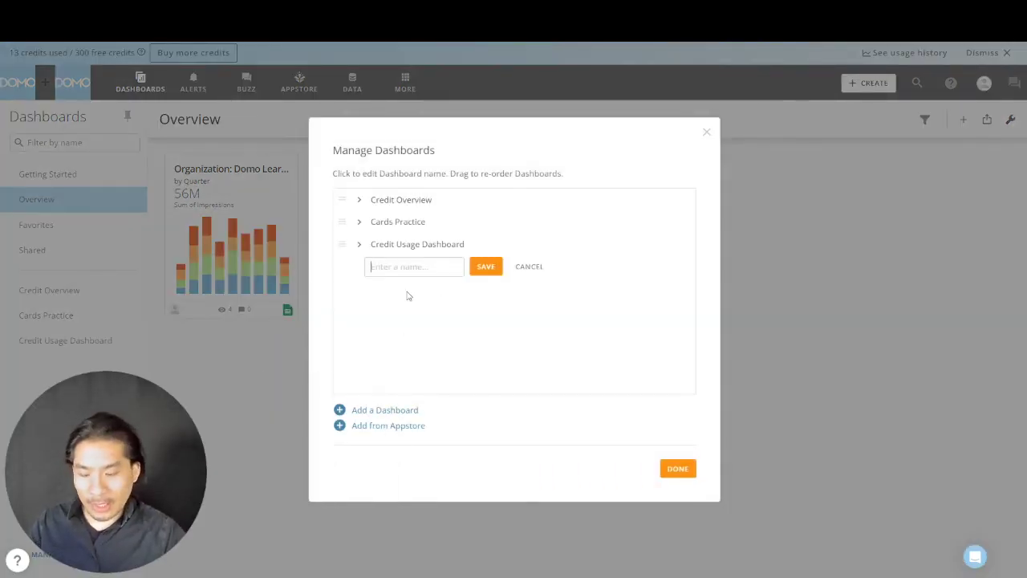
text(Demo Dashboard)
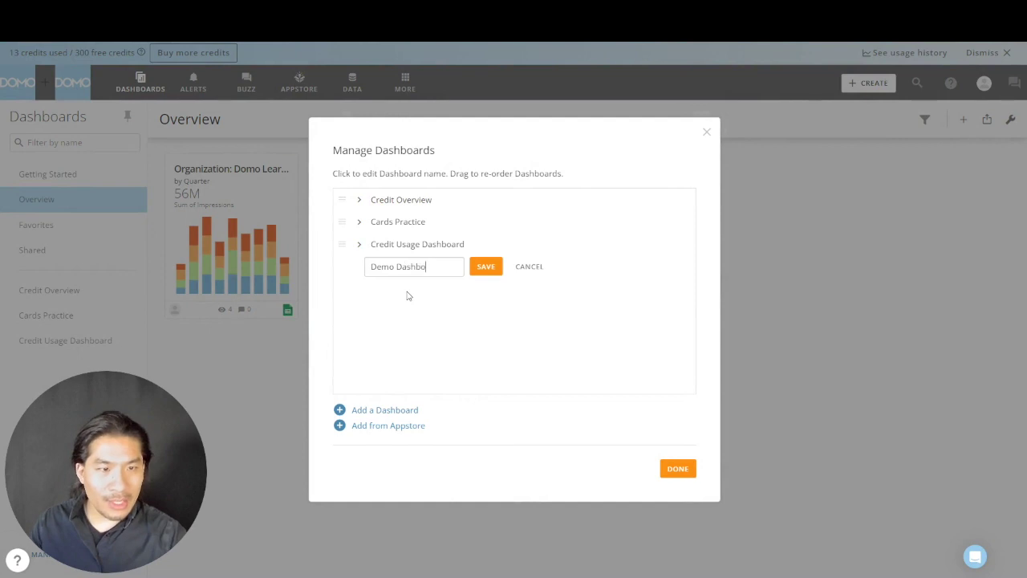
click(486, 268)
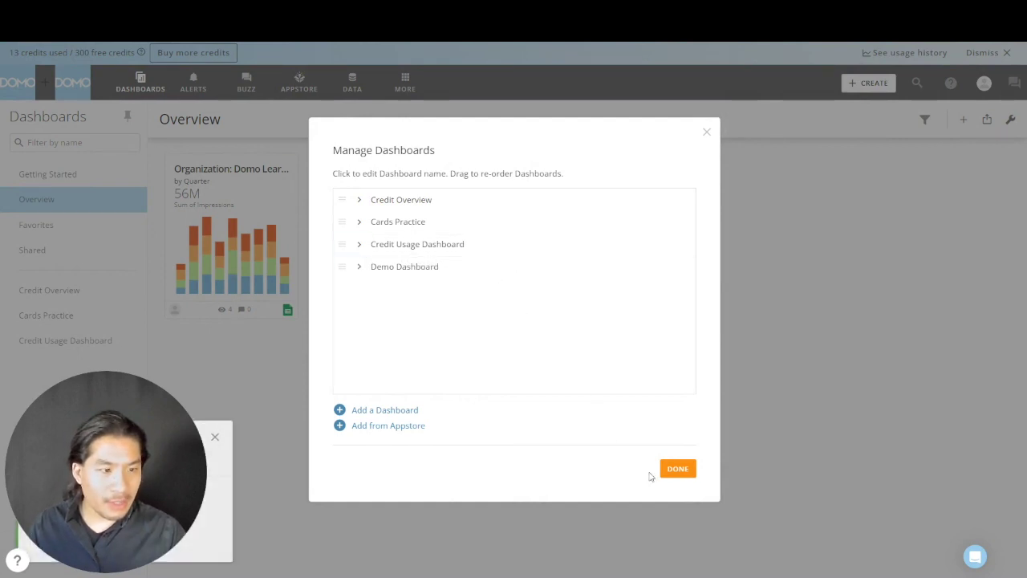
click(691, 471)
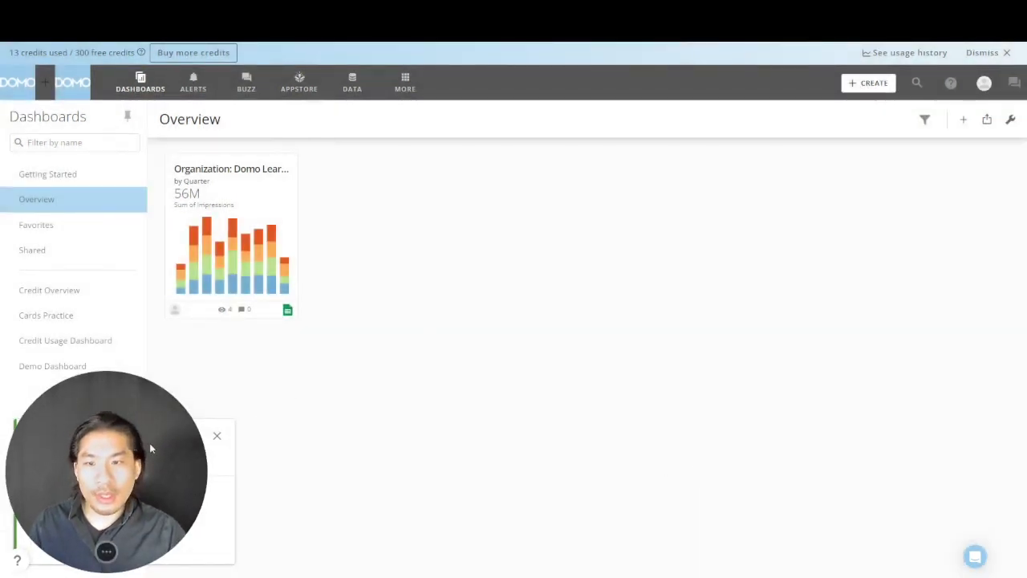
click(61, 370)
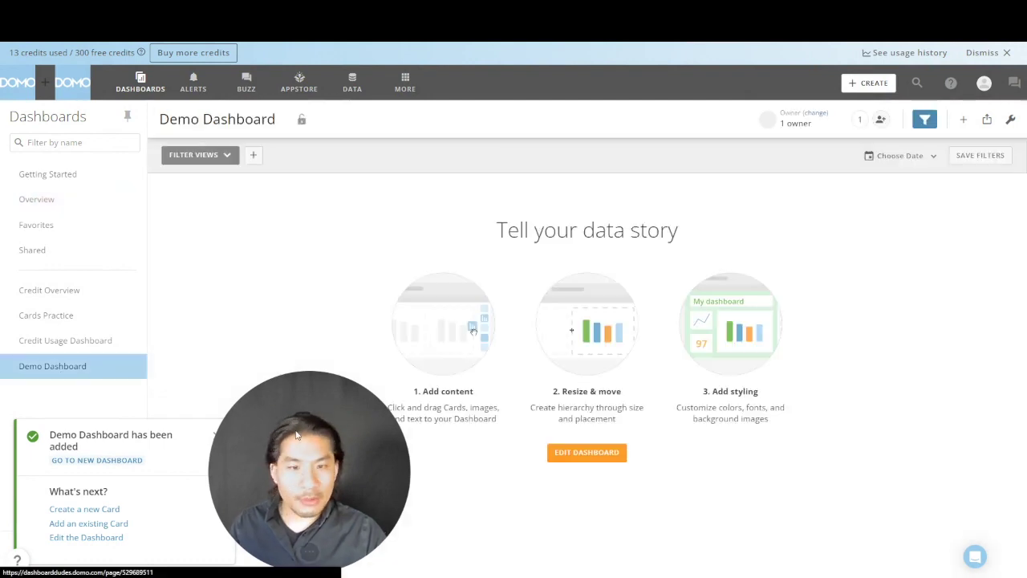
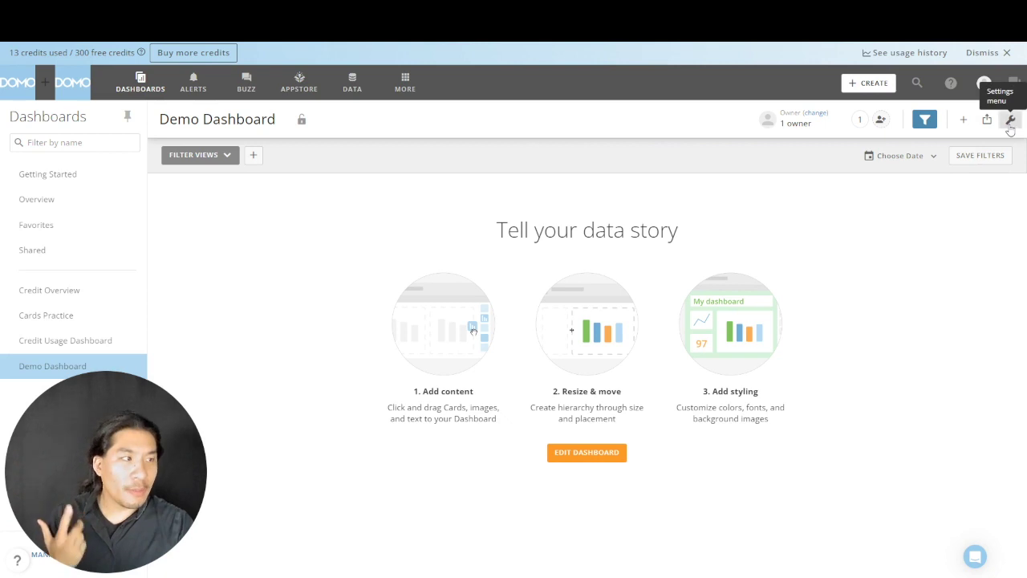
Start editing the Demo Dashboard layout and add a header titled "Controls" at the top of the canvas
click(1011, 120)
click(982, 152)
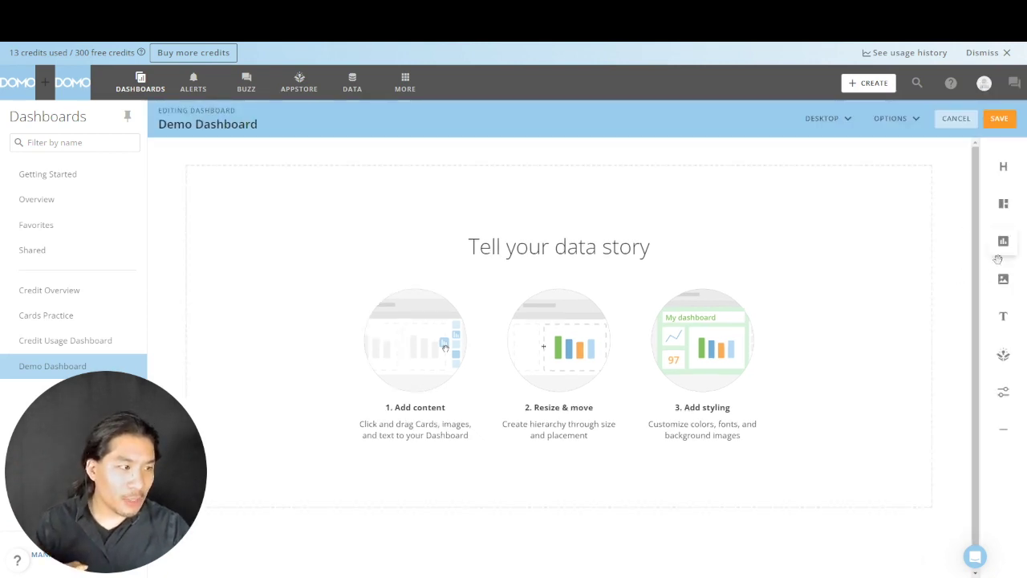
drag(1000, 163, 491, 198)
double_click(243, 191)
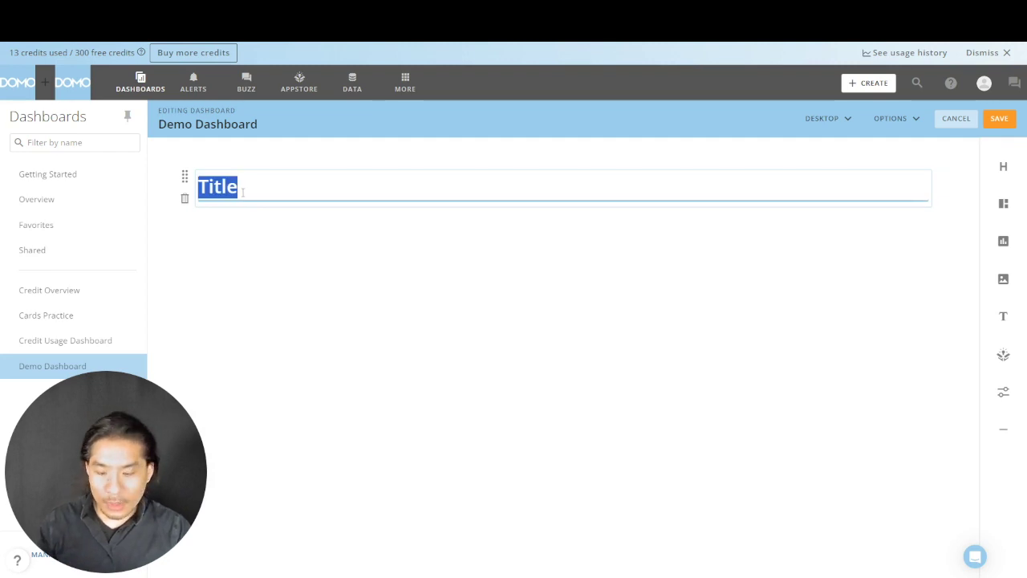
text(Controls)
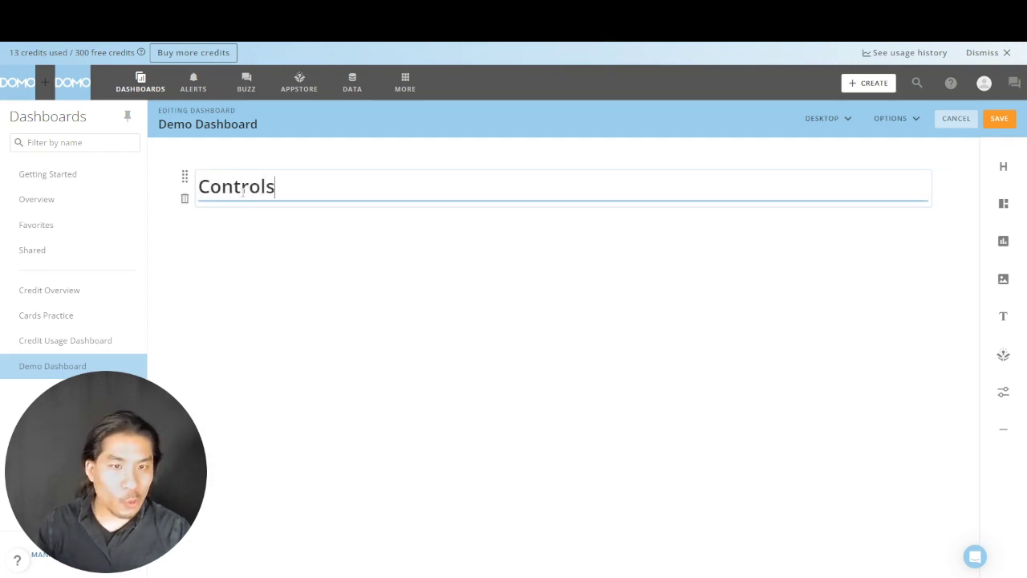
click(802, 333)
Place a divider below the Controls header and add a second header titled "Overview" beneath it
drag(1002, 432, 601, 227)
drag(999, 164, 566, 235)
text(Overview)
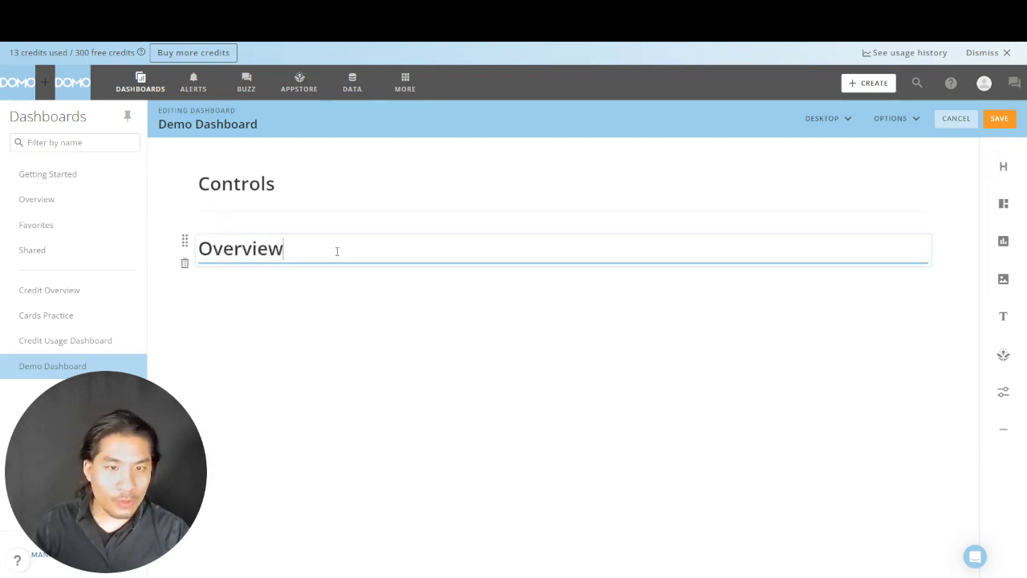
click(559, 347)
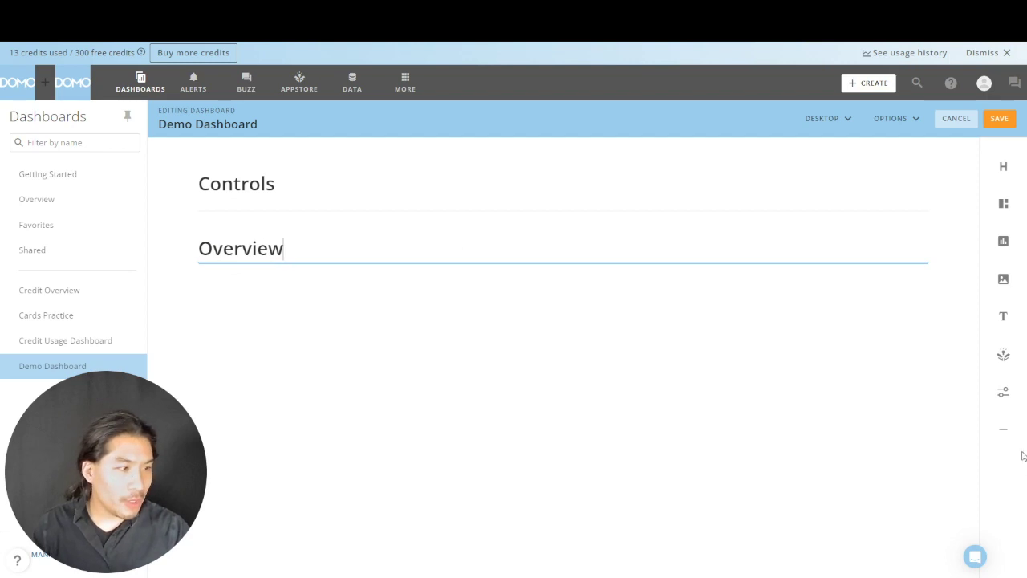
Place a divider below the Overview header and add a header titled "Performance Over Time" beneath it
drag(1003, 431, 772, 257)
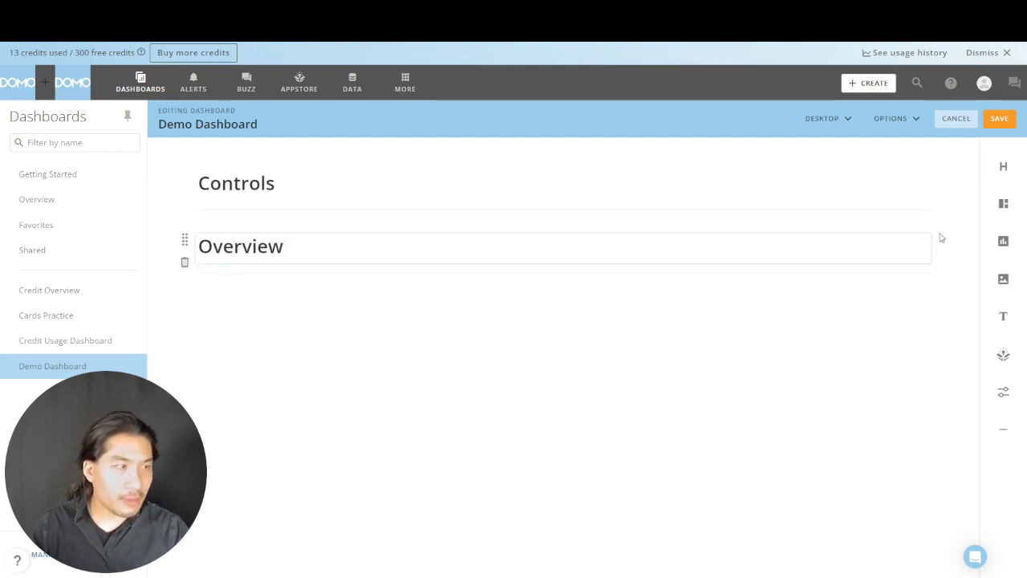
drag(1004, 166, 589, 299)
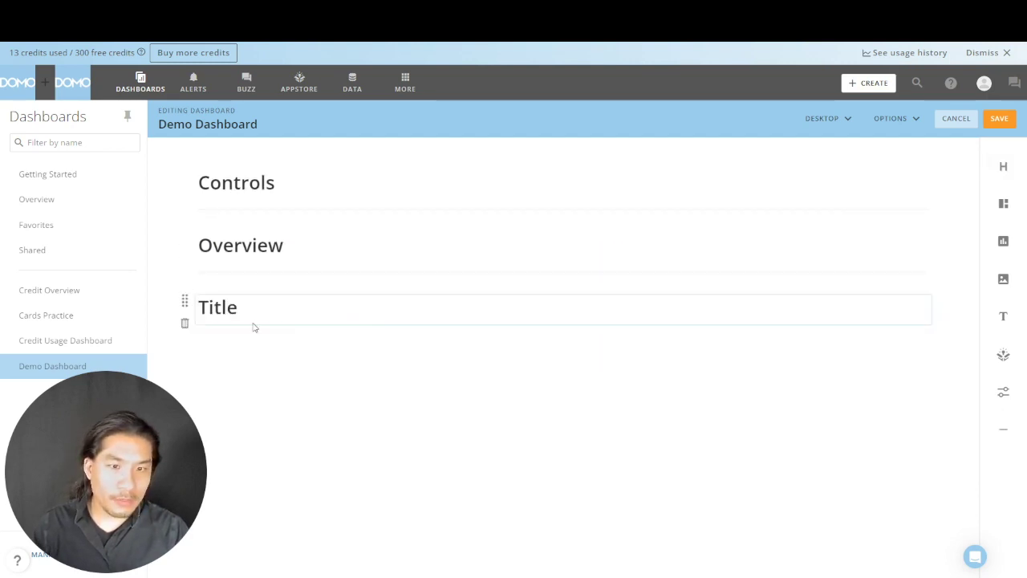
double_click(261, 307)
text(Perfo)
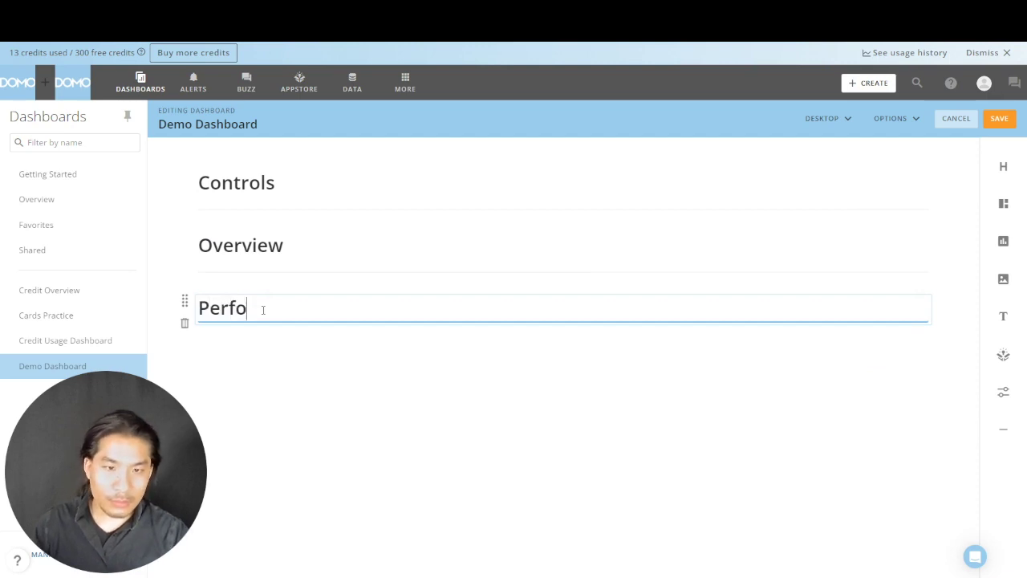
text(rmance Over Time)
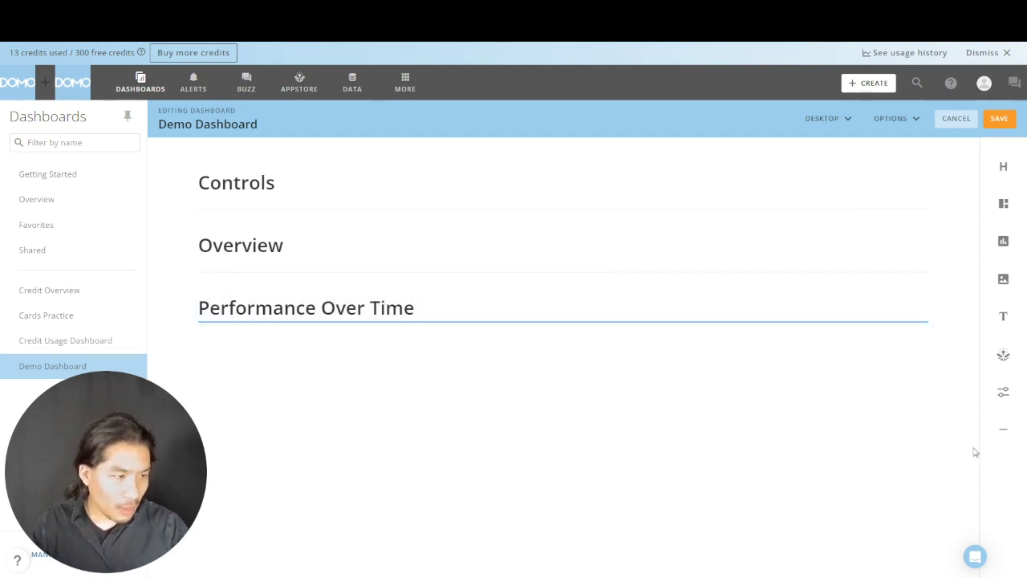
Place a divider below Performance Over Time, add a header titled "Breakdown" beneath it, and save the dashboard layout
drag(1002, 428, 827, 323)
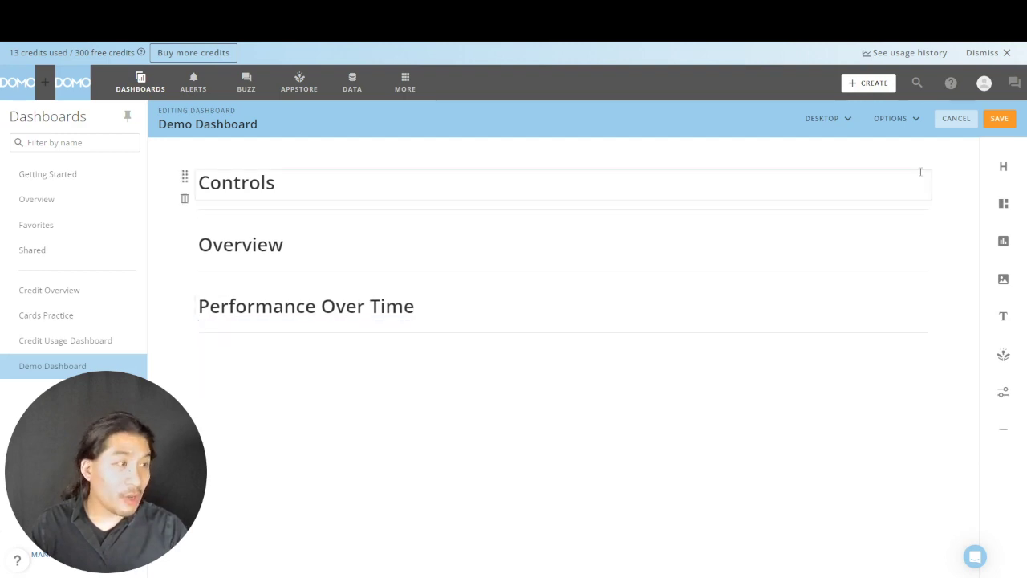
drag(1003, 166, 350, 347)
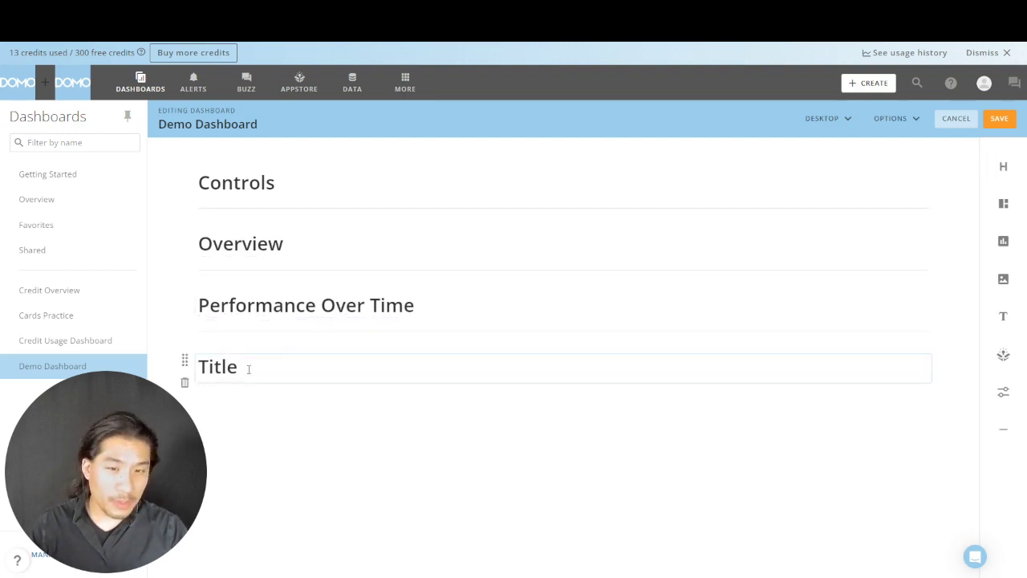
double_click(248, 367)
text(Breakd)
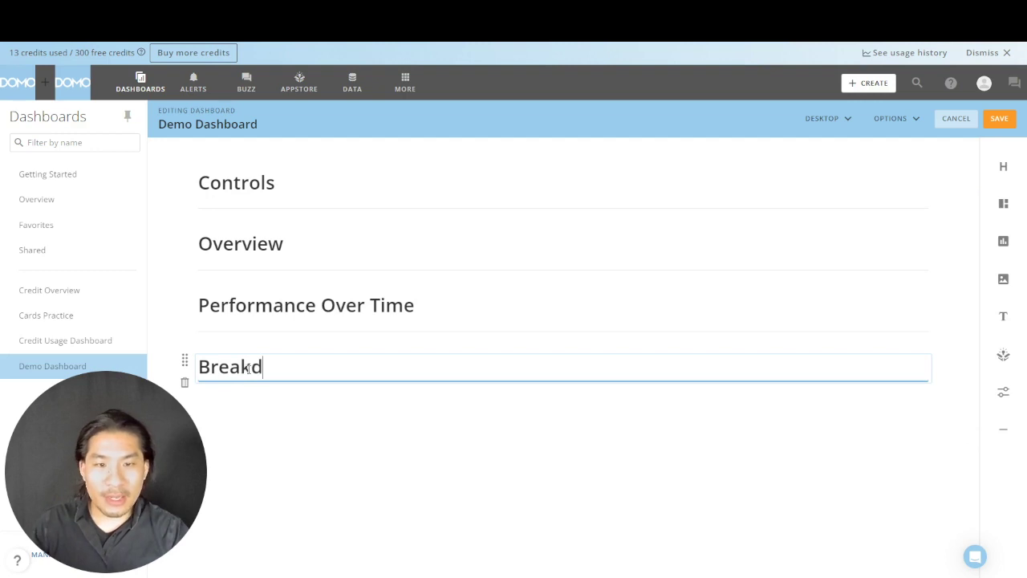
text(own)
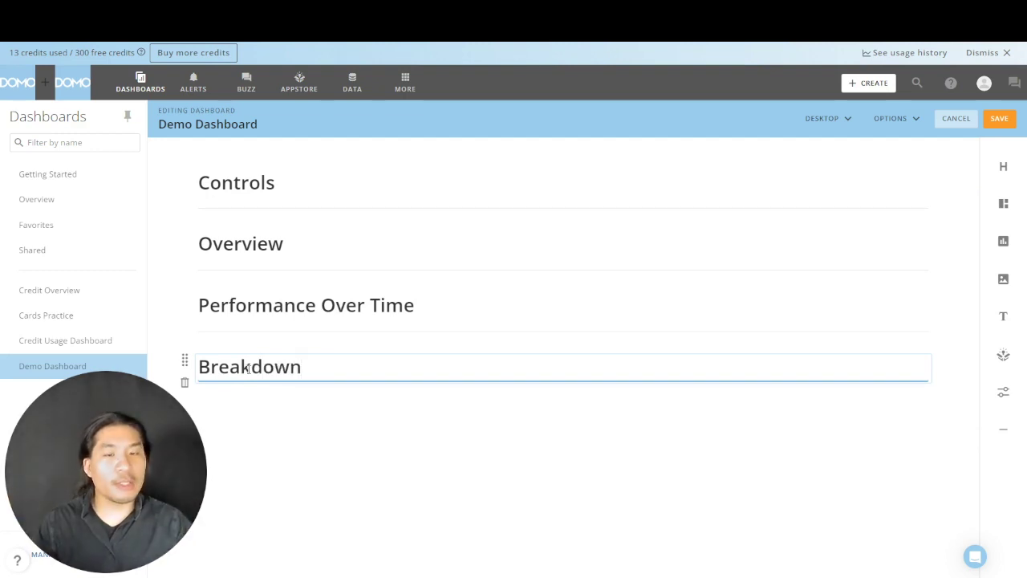
click(540, 442)
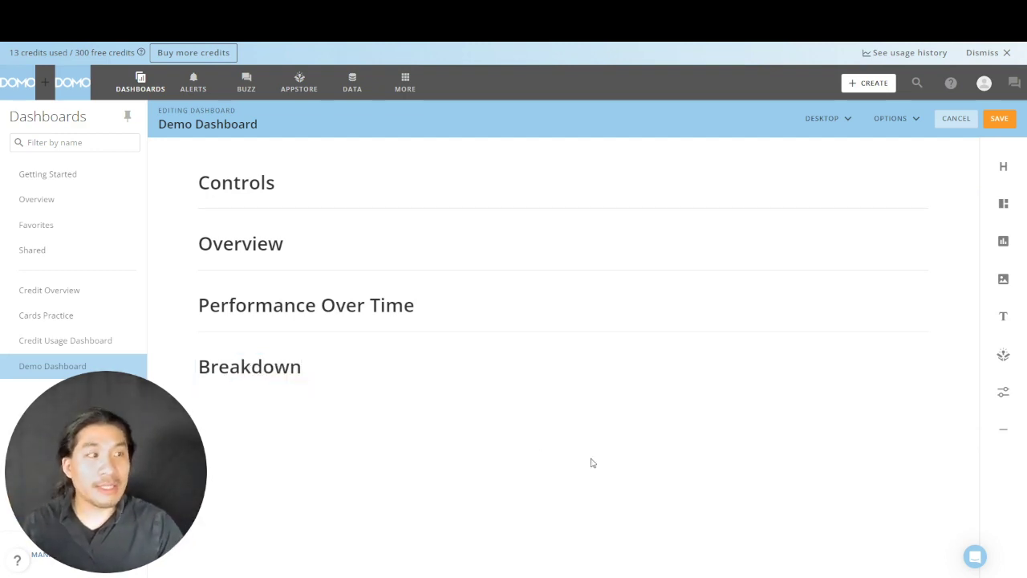
click(999, 119)
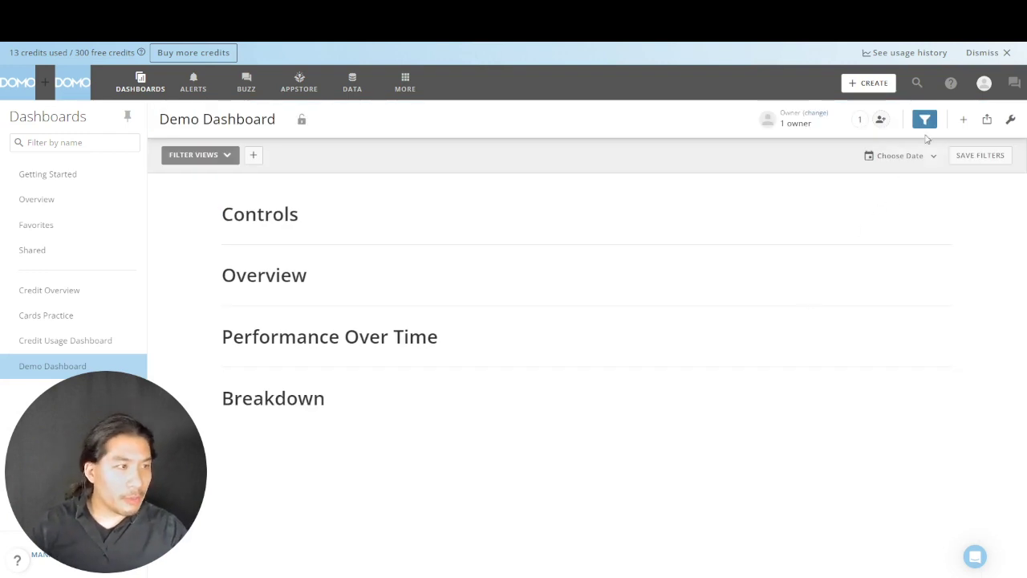
Start a new visualization card on the Demo Dashboard and proceed to its dataset selection
click(964, 122)
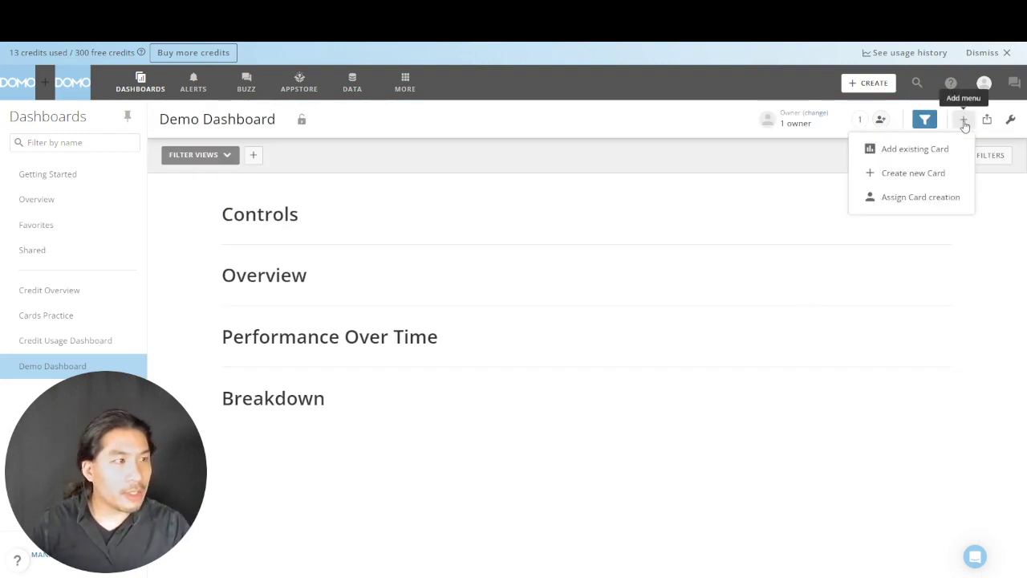
click(935, 175)
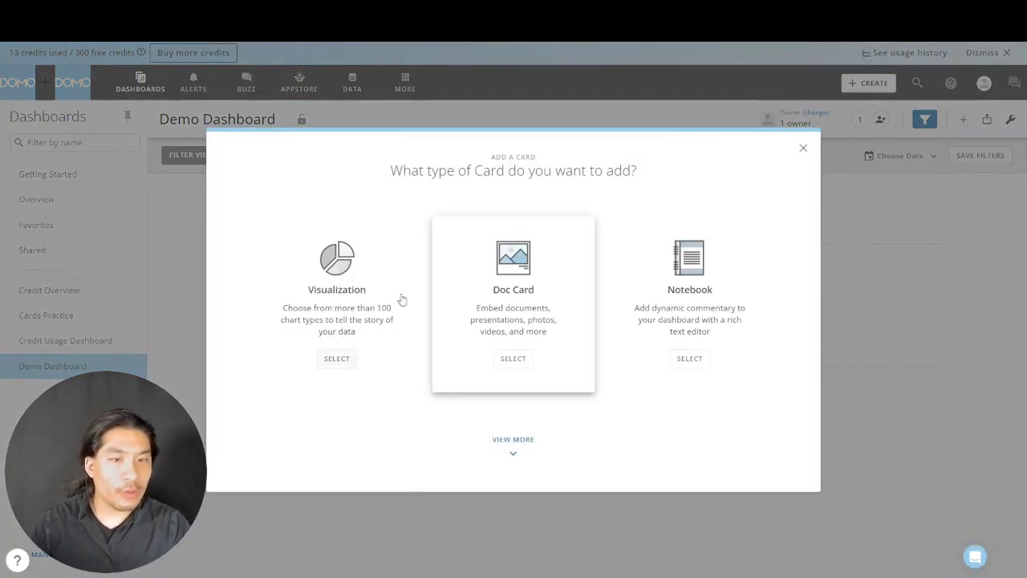
click(335, 291)
click(251, 324)
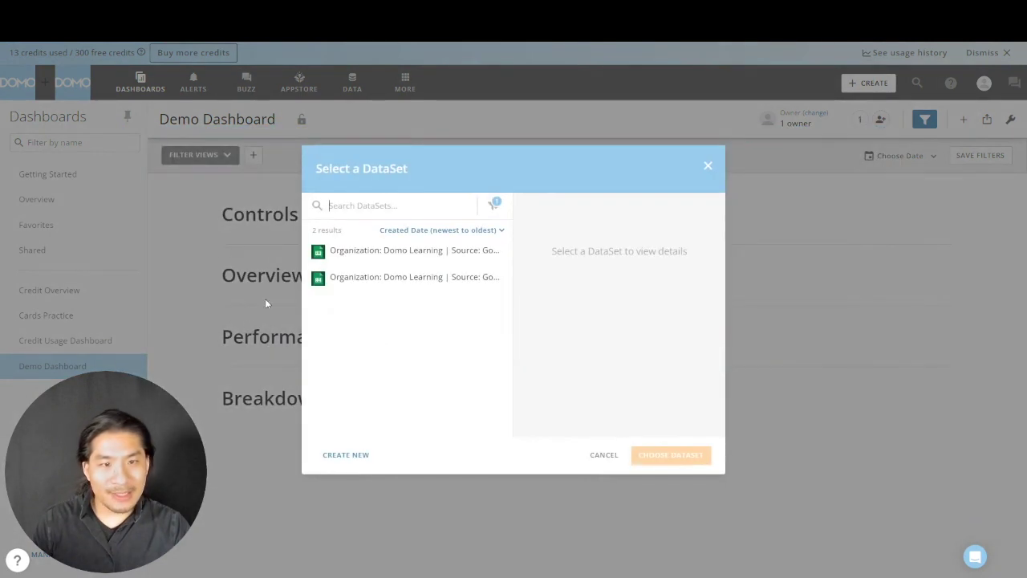
Remove the Google Sheets type filter, search the datasets for "combined", and choose the Combined Mock Data dataset for the card
click(494, 206)
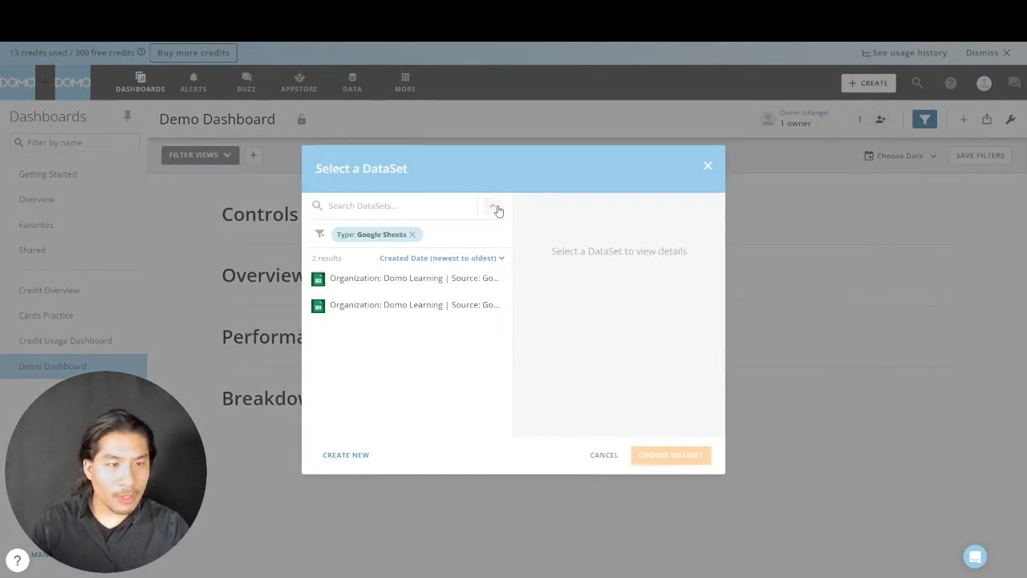
click(413, 239)
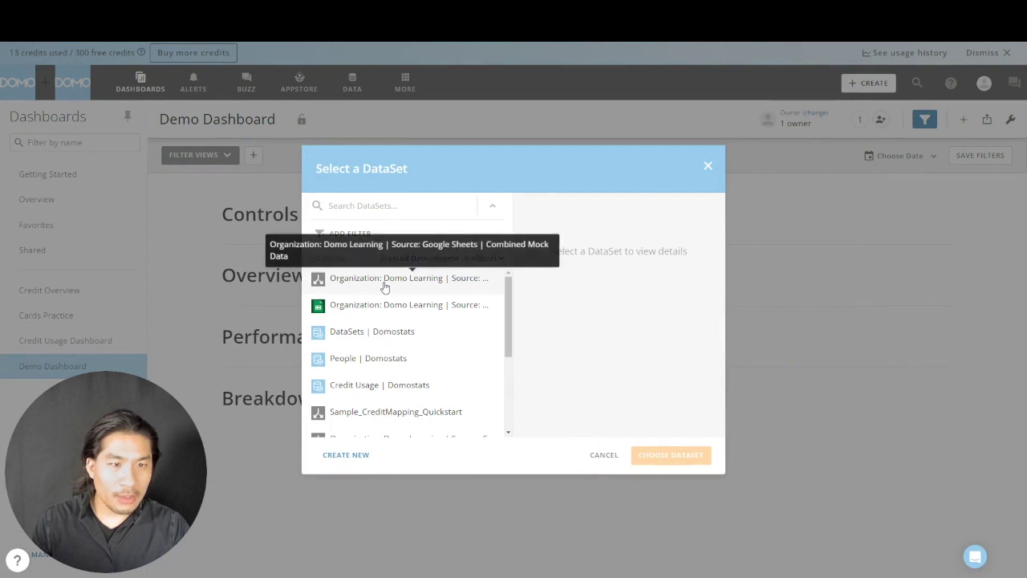
click(386, 207)
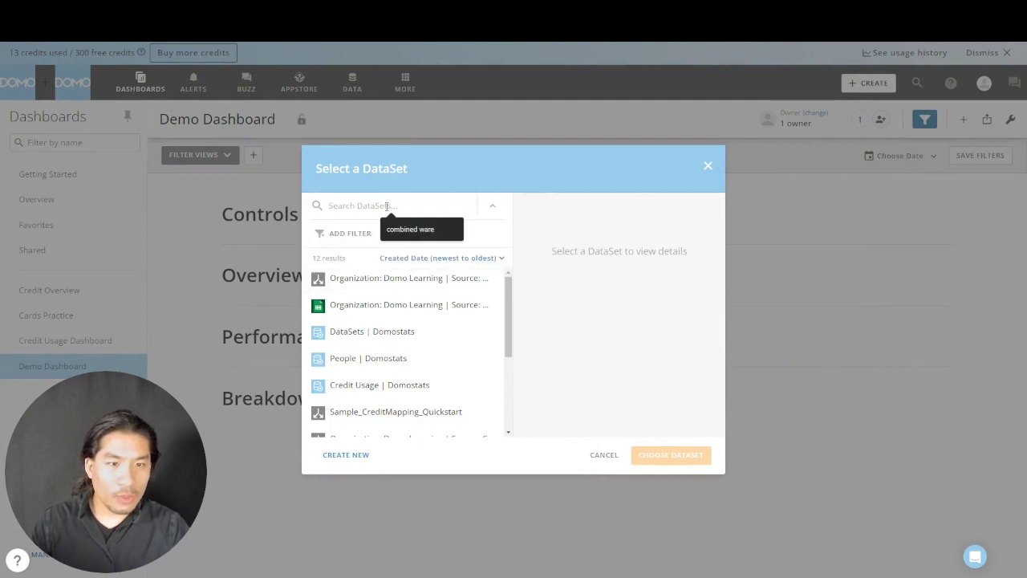
text(domo)
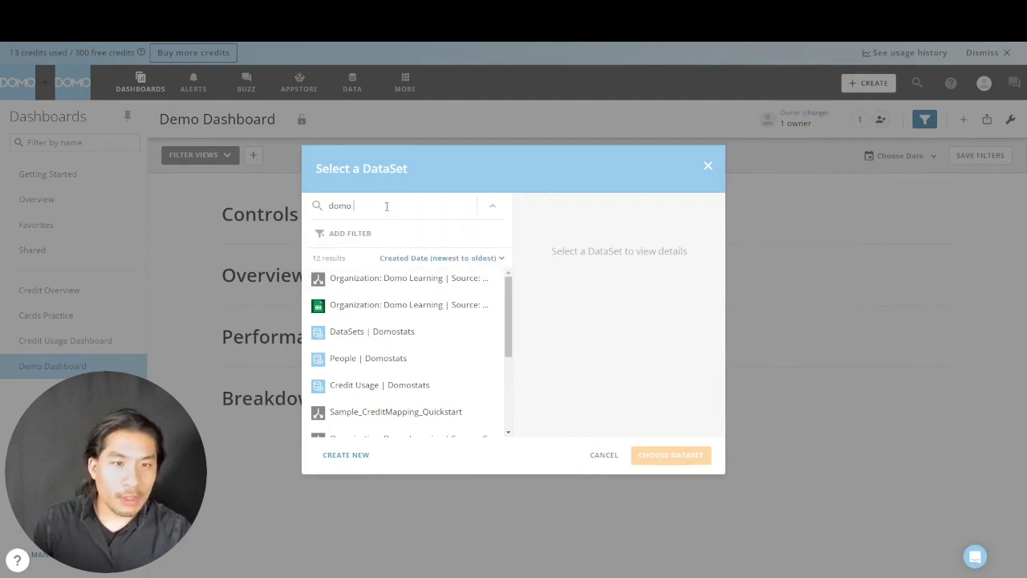
text(combined)
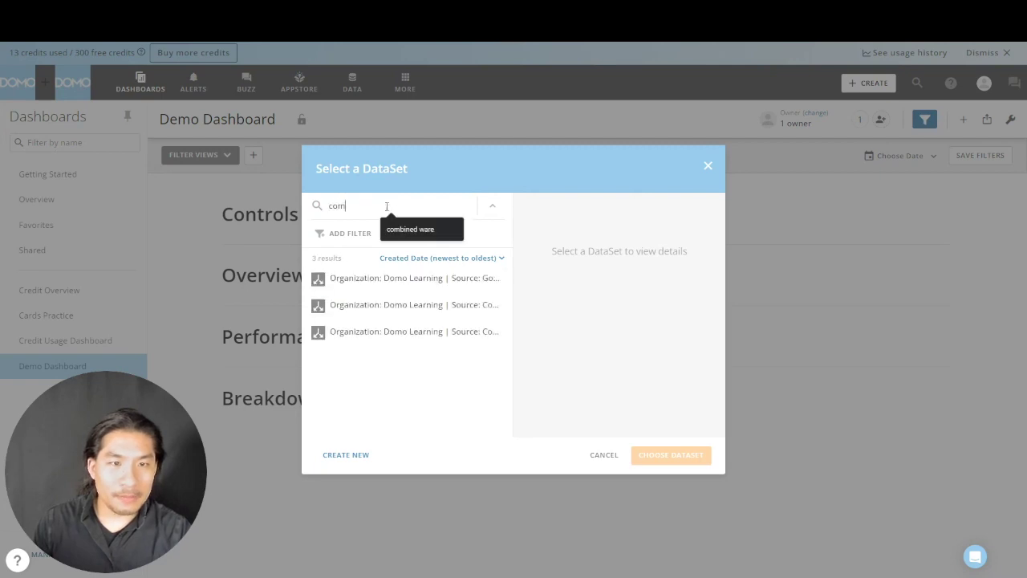
click(431, 279)
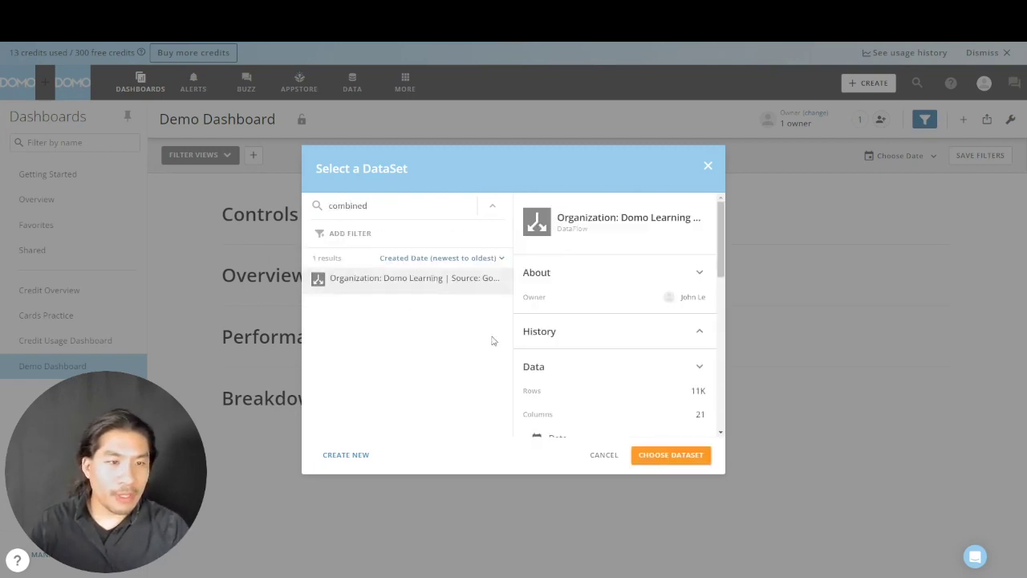
click(658, 458)
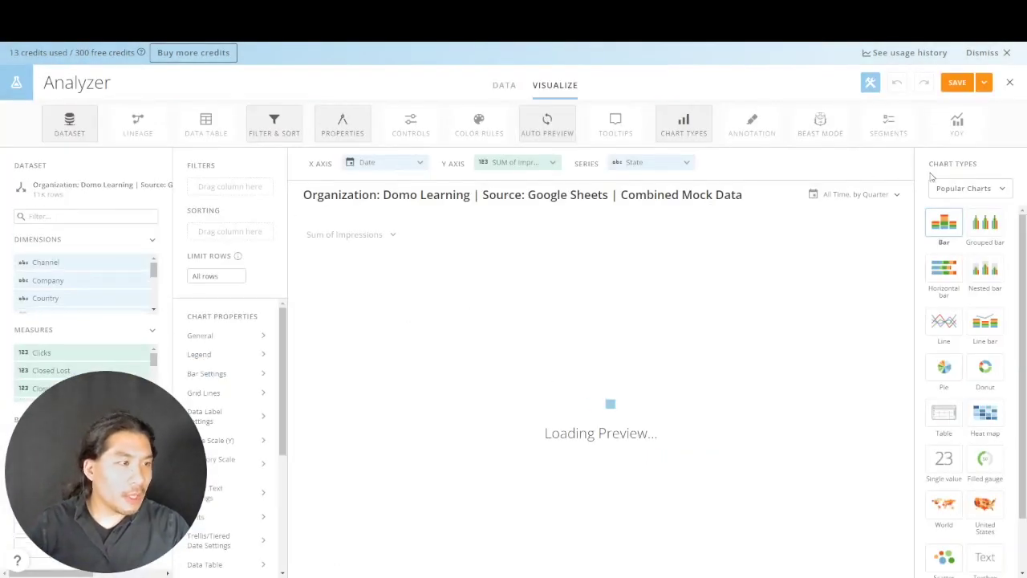
Change the chart to a Dropdown selector filter with Company as the items and count of Company as the optional group, sorted by Company
click(945, 191)
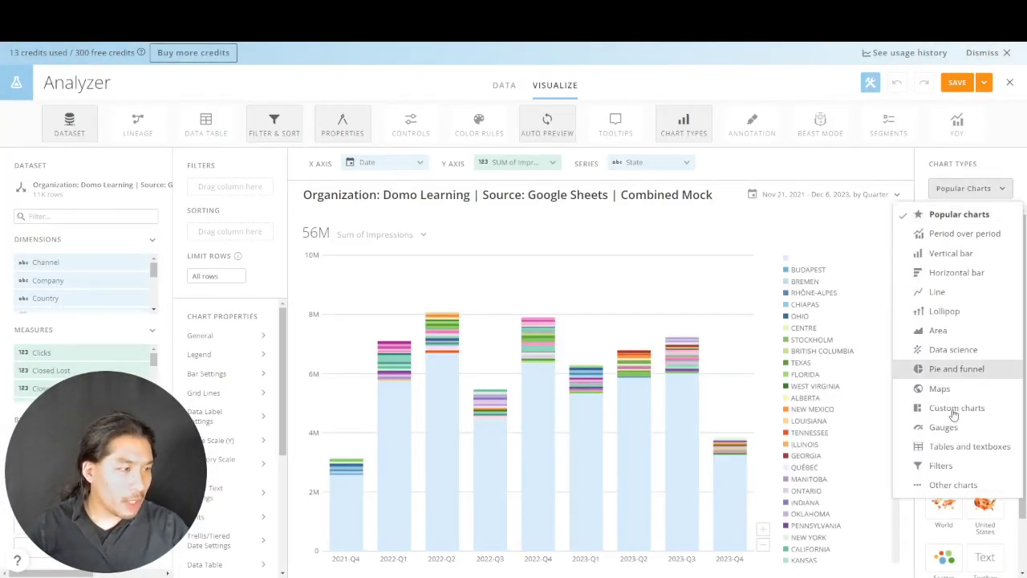
click(960, 470)
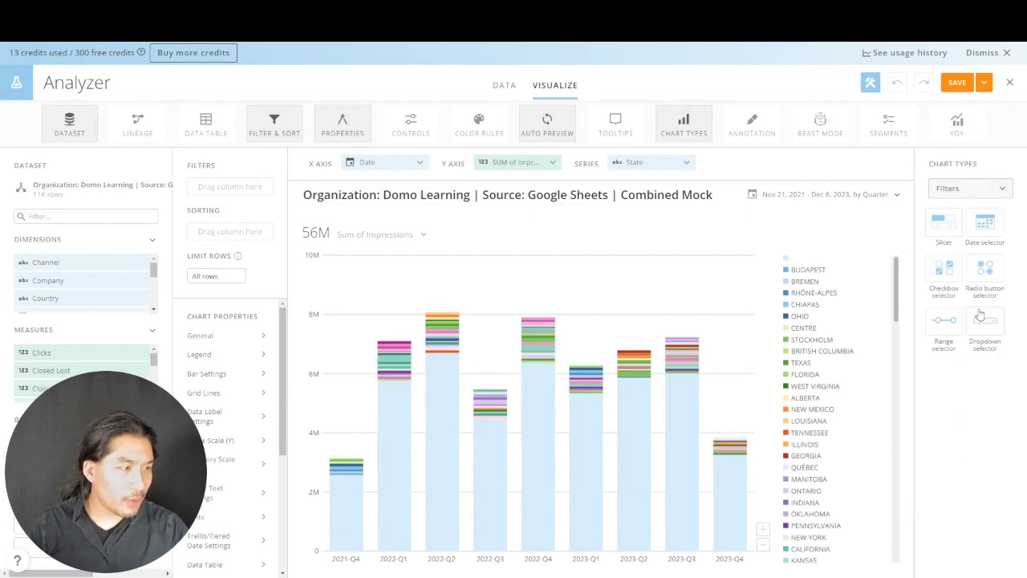
click(990, 331)
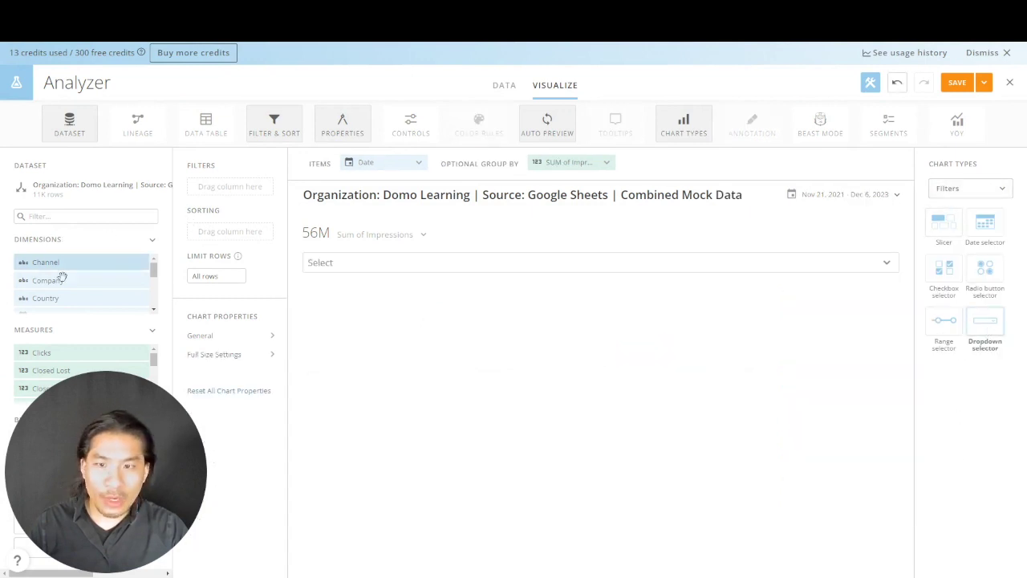
drag(66, 281, 586, 165)
drag(371, 165, 231, 232)
Set the card to show no summary number and change its title to "Company"
click(401, 237)
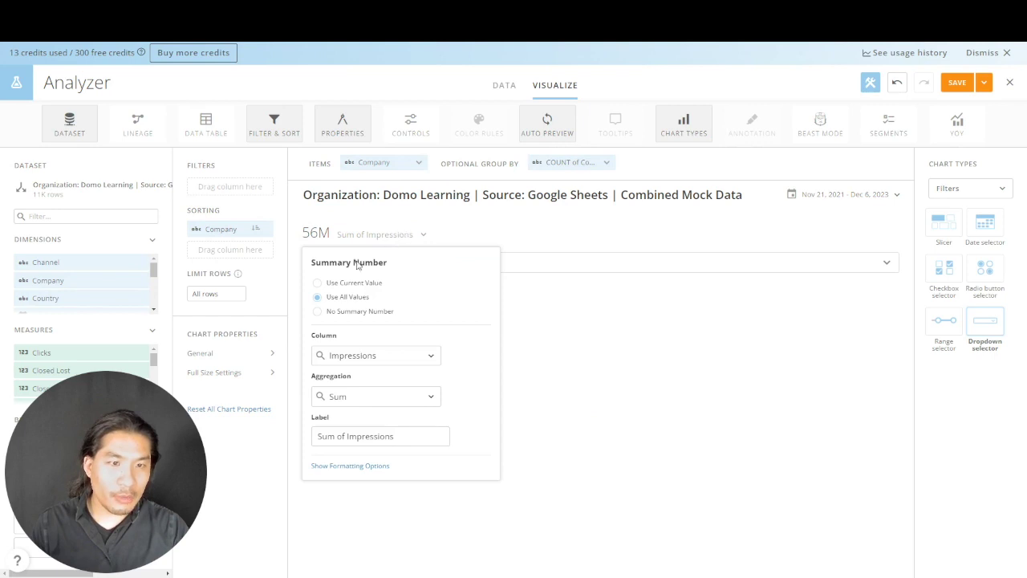
click(353, 312)
click(390, 195)
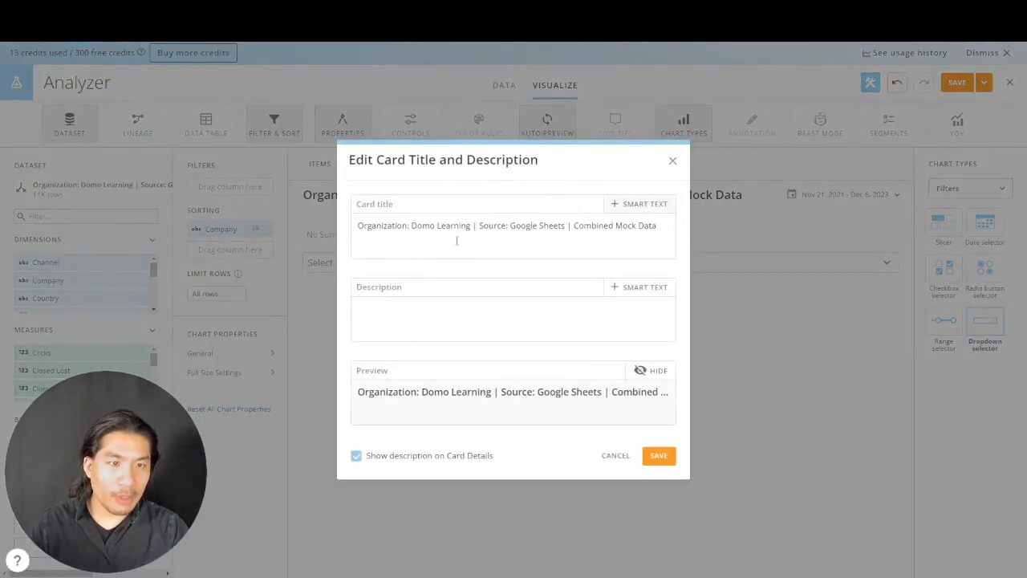
double_click(454, 226)
triple_click(457, 226)
text(Company)
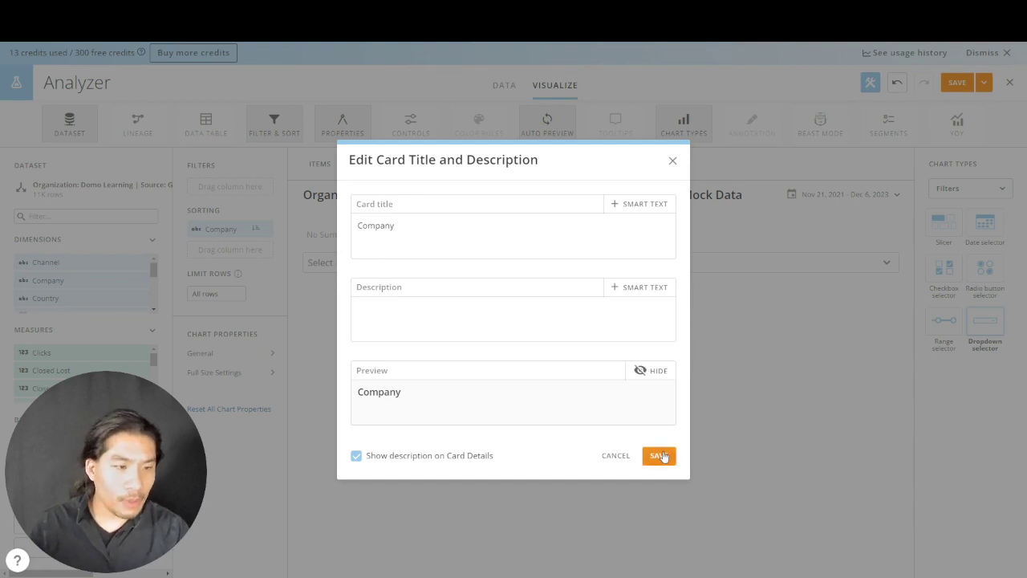
click(659, 456)
Allow multiple selections in the dropdown and set its default select text to "SELECT A COMPANY"
click(236, 354)
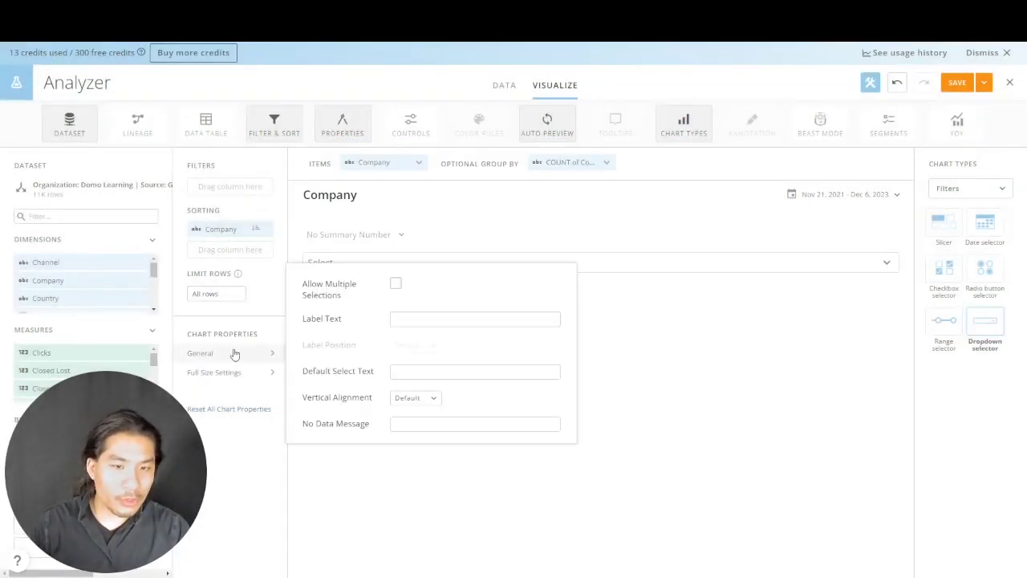
click(395, 286)
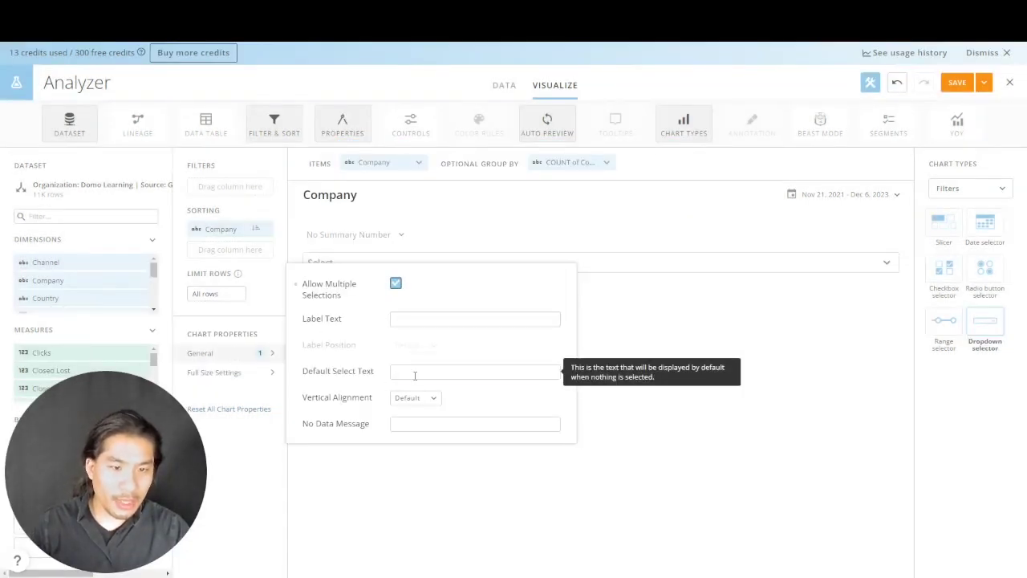
click(415, 374)
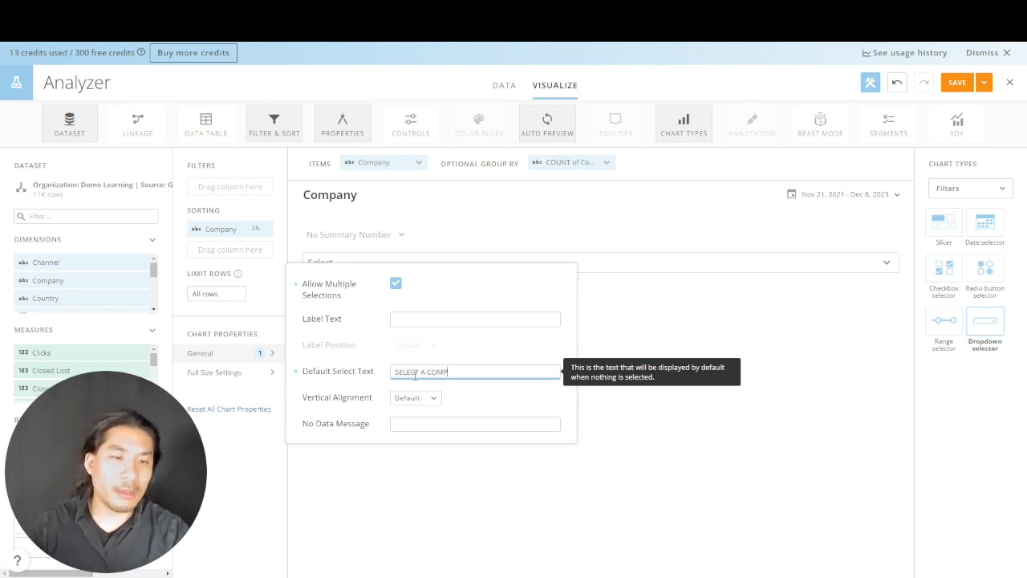
click(768, 305)
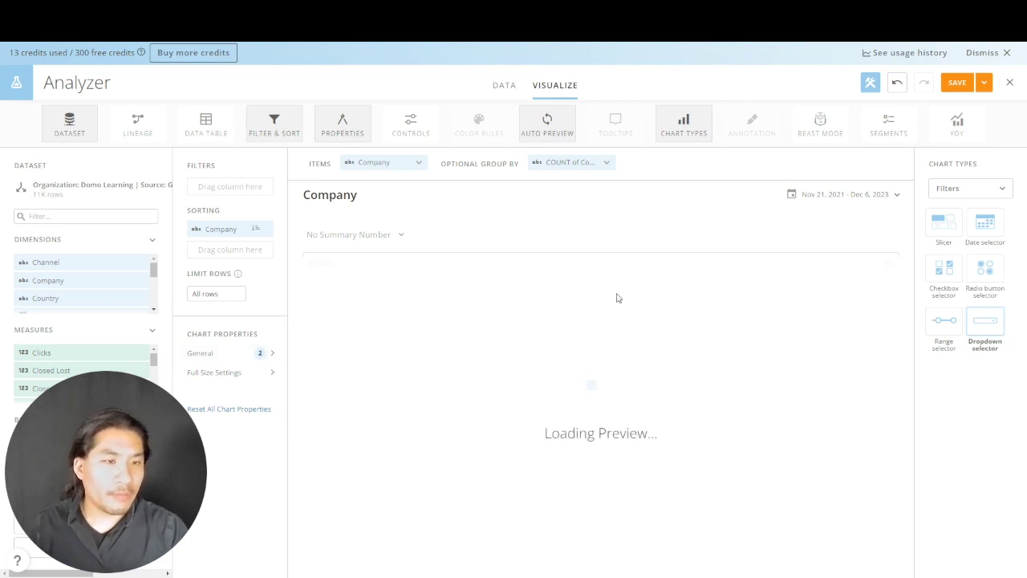
Preview the list of companies in the dropdown and save the Company card to the dashboard
click(494, 268)
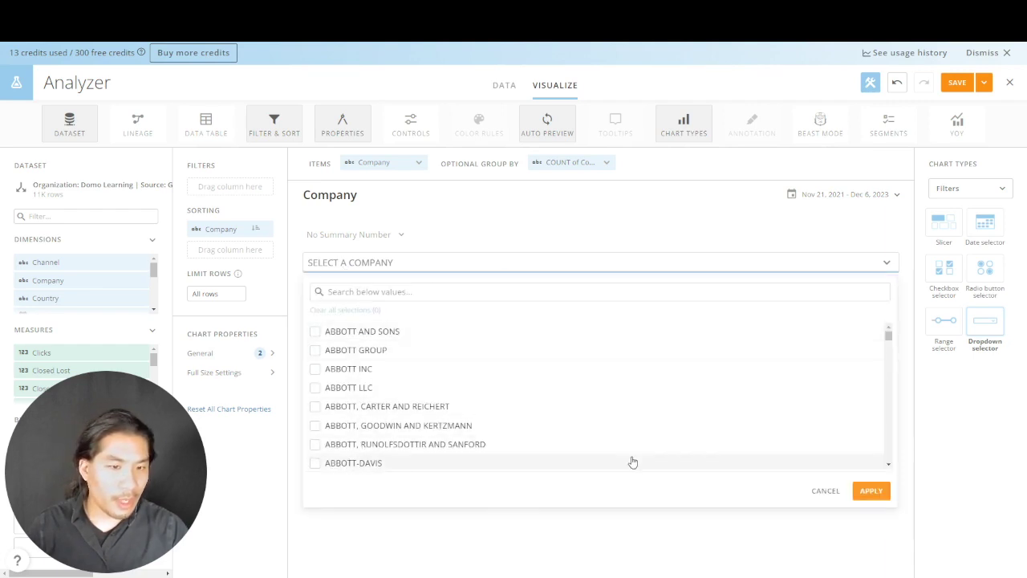
click(871, 491)
click(984, 82)
click(963, 148)
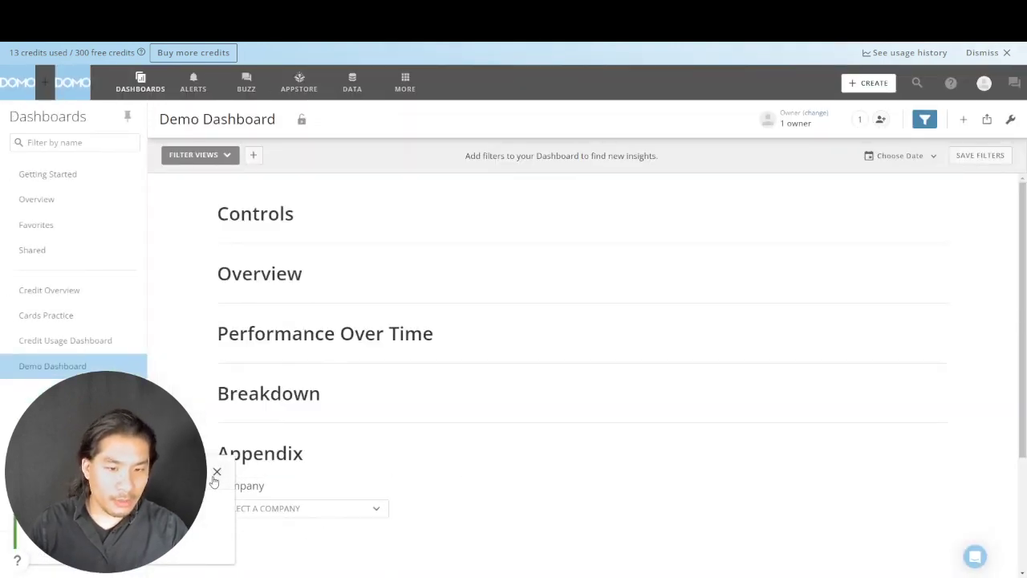
Save a copy of the Company card to the Demo Dashboard with the title "Country"
click(376, 492)
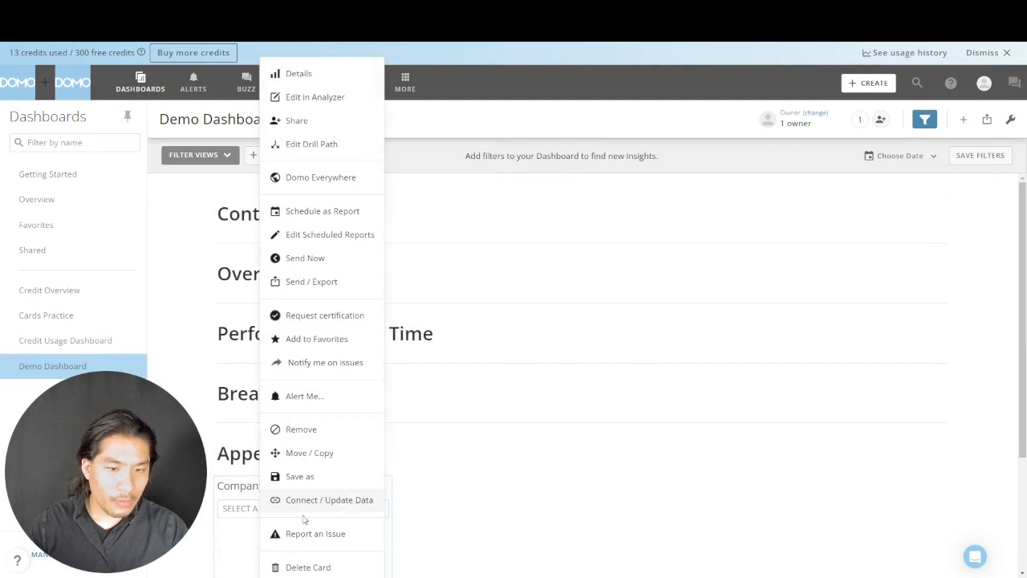
click(340, 479)
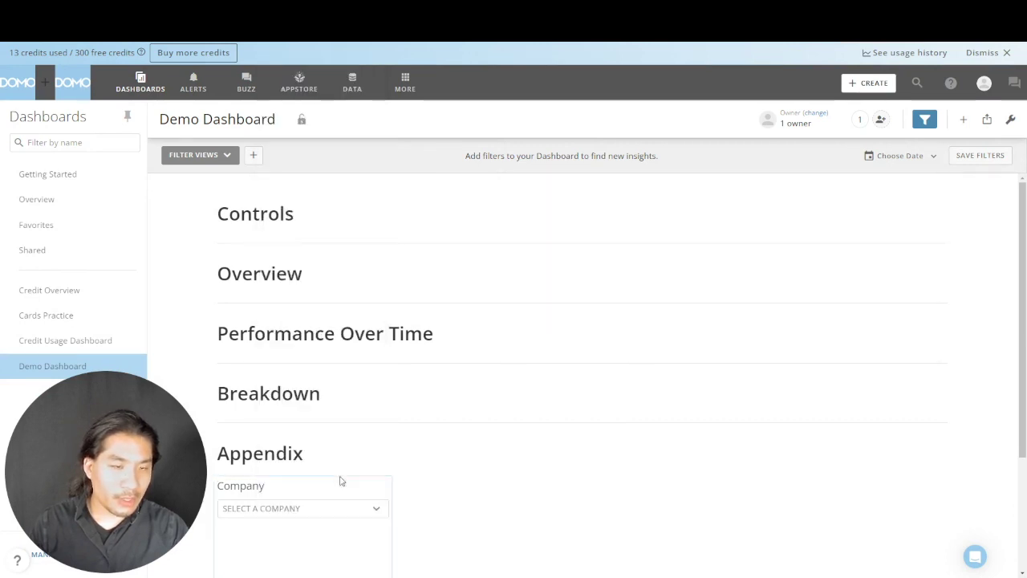
double_click(353, 233)
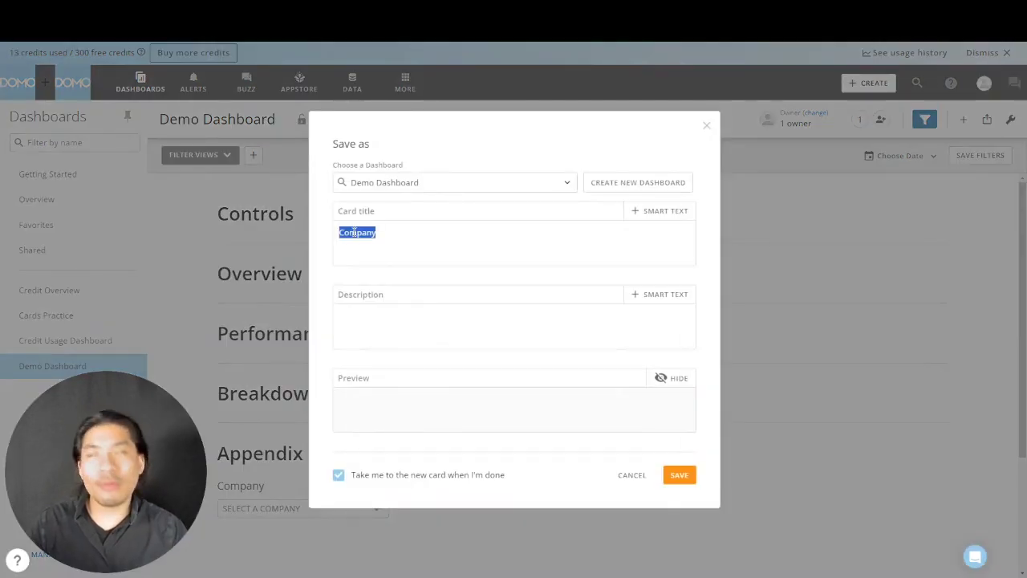
text(C)
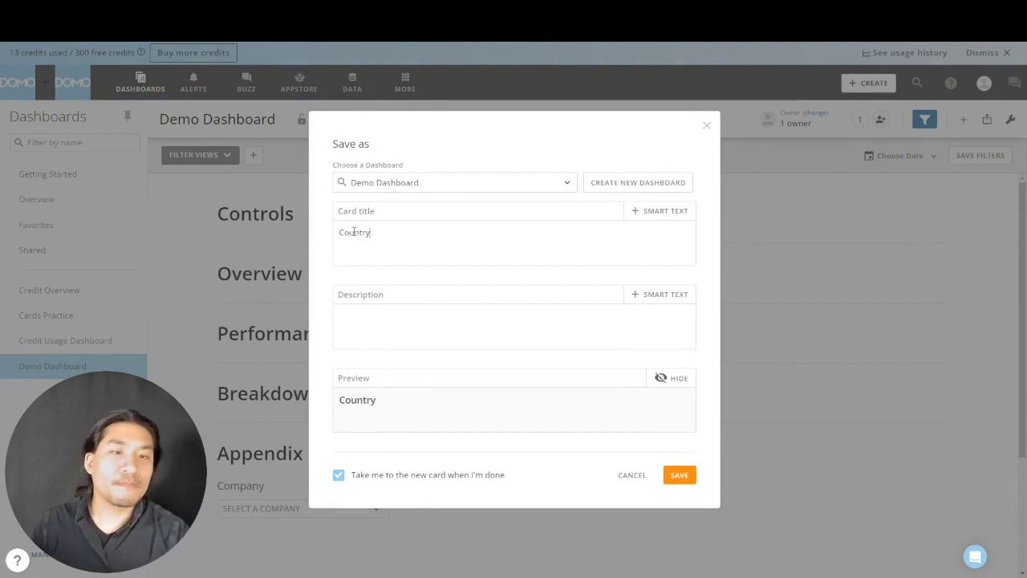
click(689, 484)
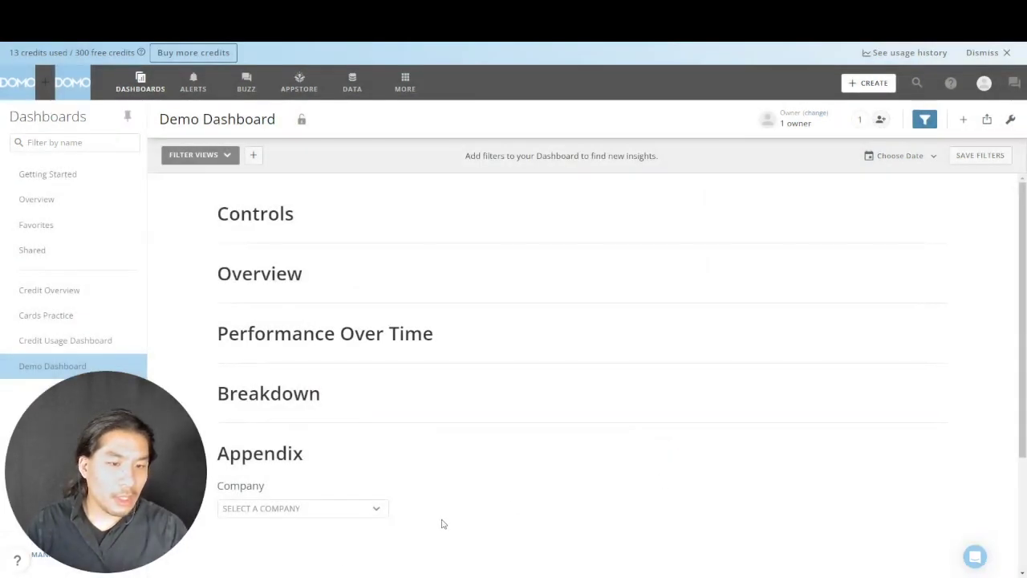
Edit the Country card in Analyzer to use Country as the items and sorting field, removing the Company sort
click(942, 165)
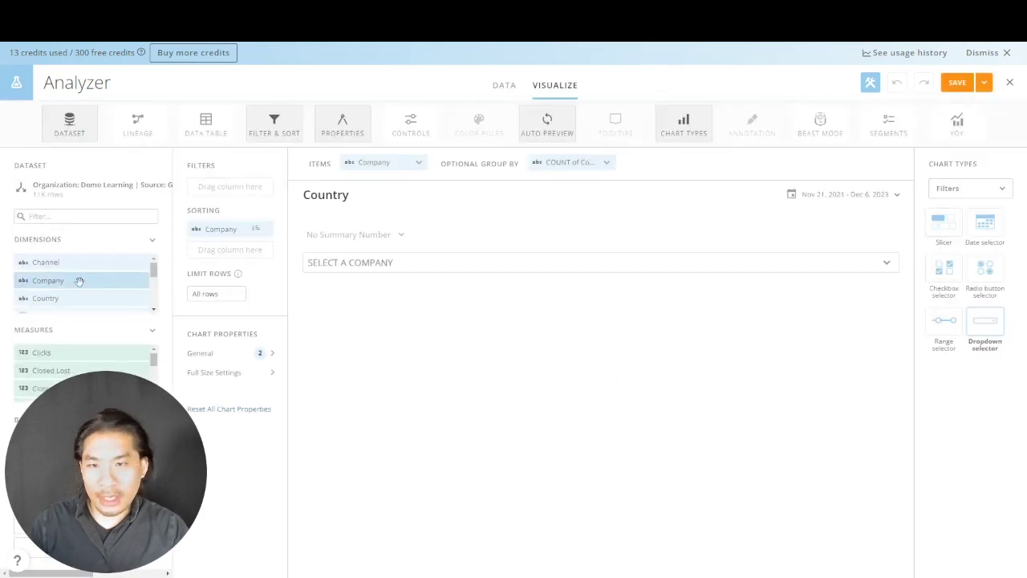
drag(72, 296, 229, 229)
click(271, 169)
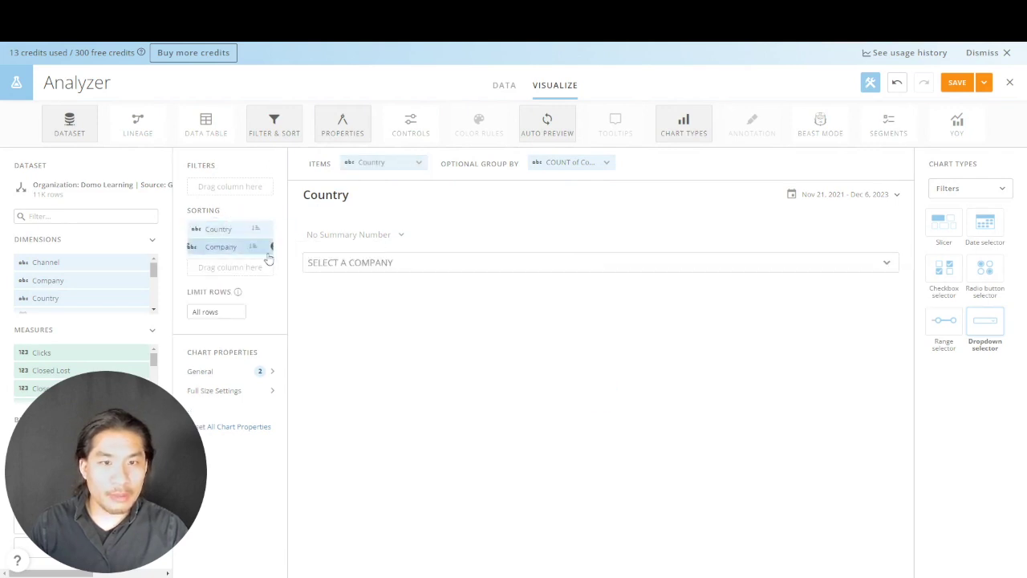
click(268, 249)
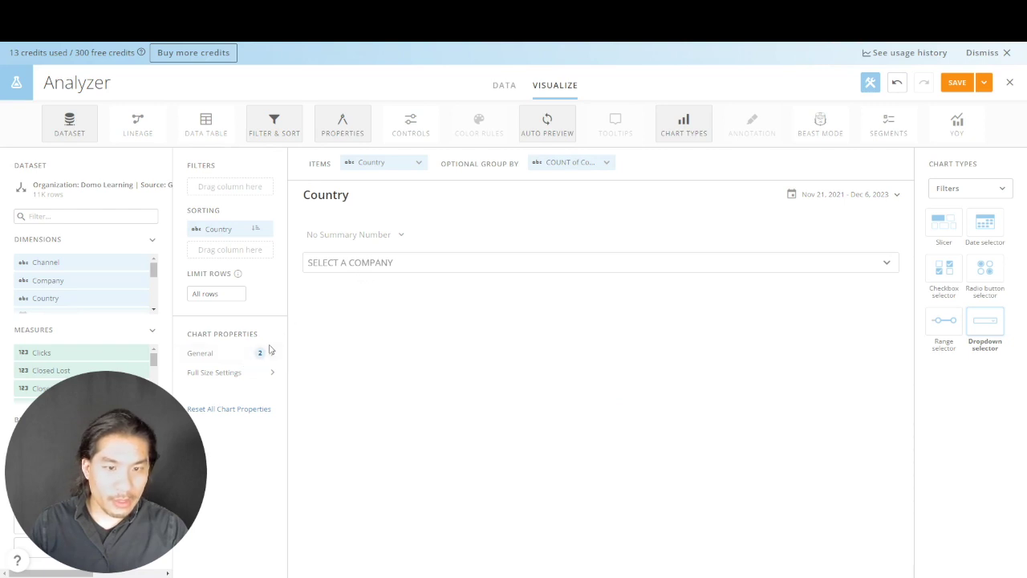
Set the Country dropdown's default select text to "SELECT A COUNTRY"
click(243, 362)
double_click(435, 374)
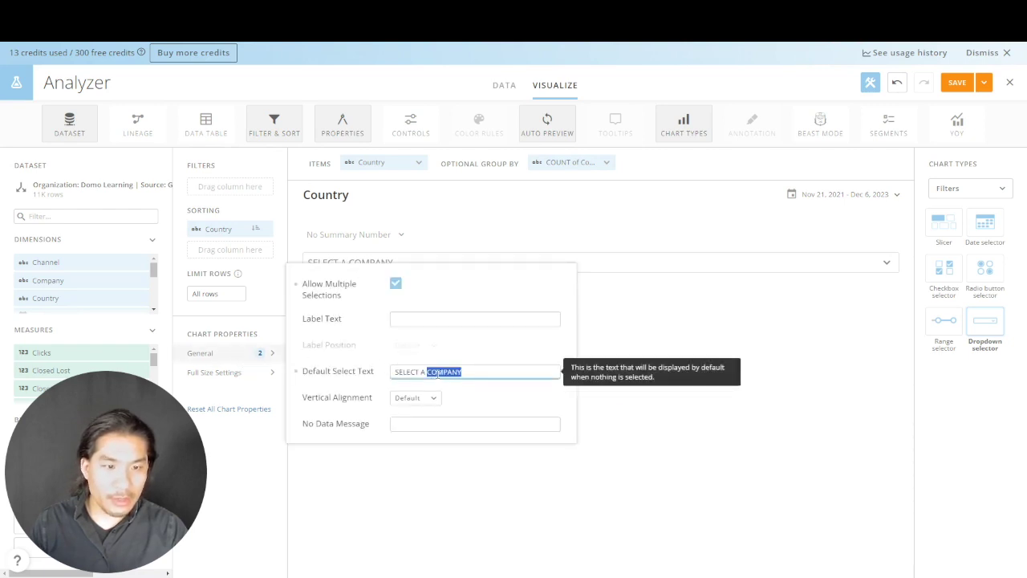
text(CO)
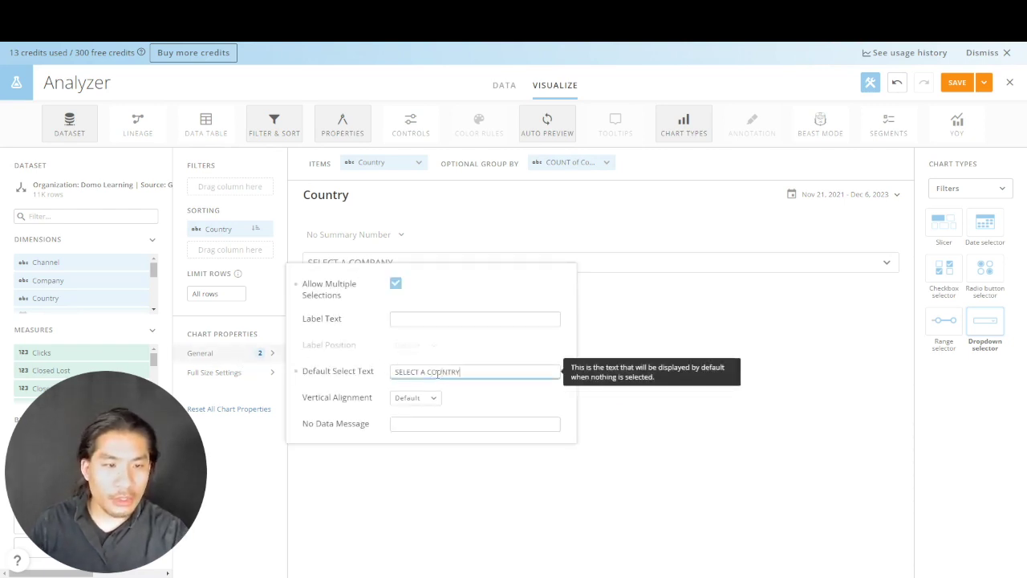
text(UNTRY)
click(773, 289)
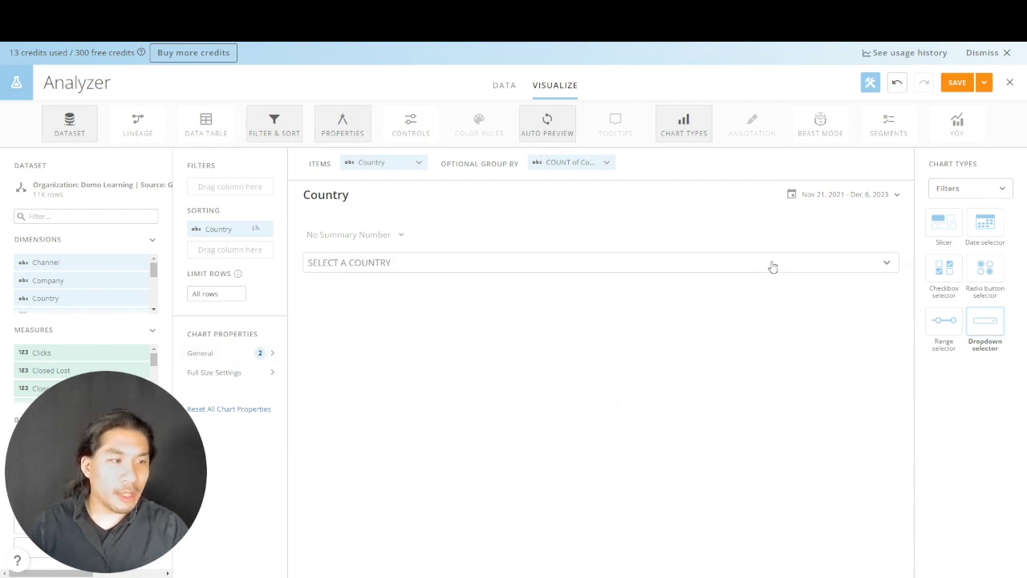
Preview the country dropdown's list, save and close the Country card, and return to the Demo Dashboard
click(773, 267)
click(866, 489)
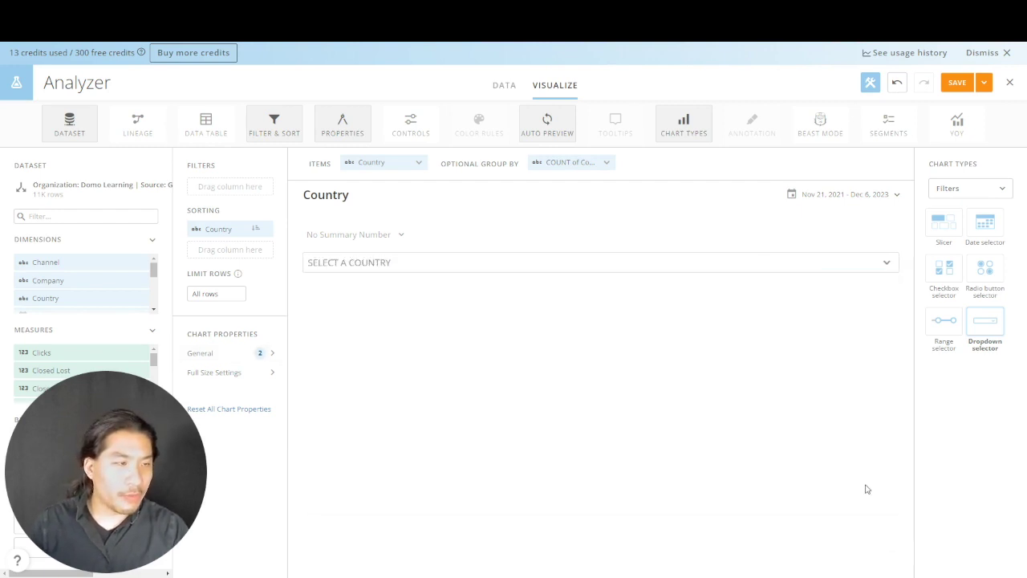
click(984, 82)
click(949, 144)
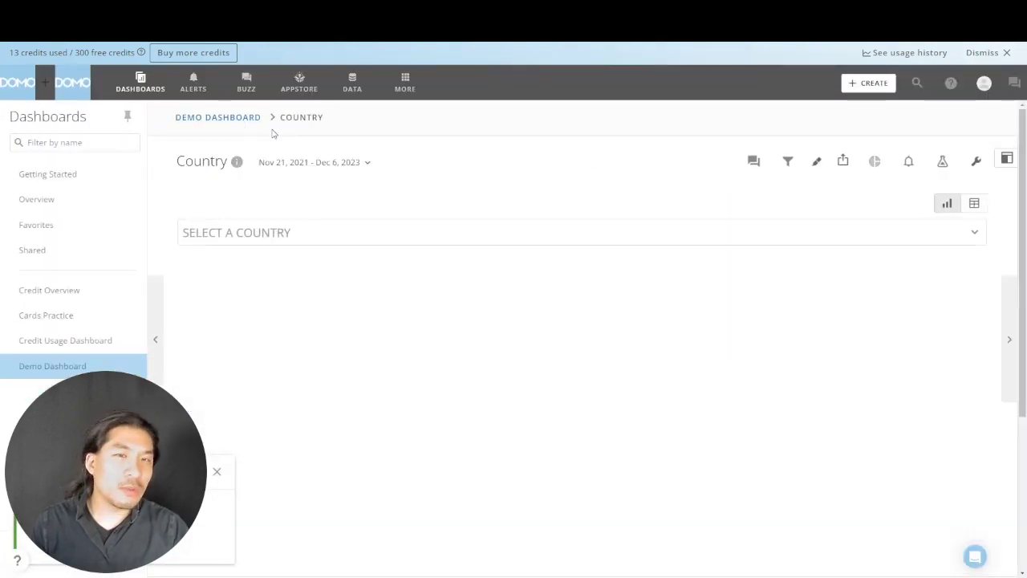
click(238, 118)
Save a copy of the Country card to the Demo Dashboard with the title "Channel"
scroll(436, 450, down, 2)
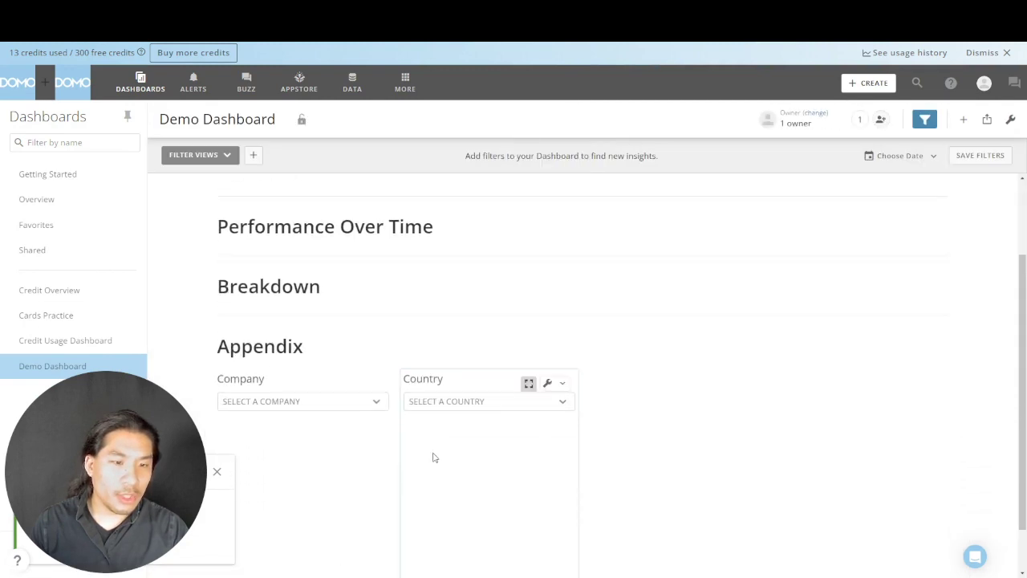
click(564, 387)
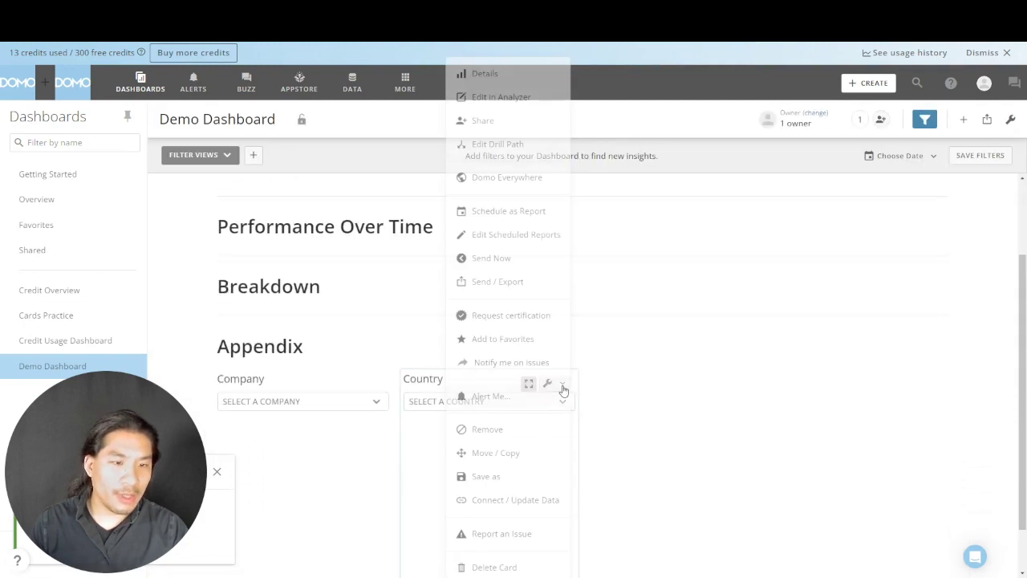
click(521, 477)
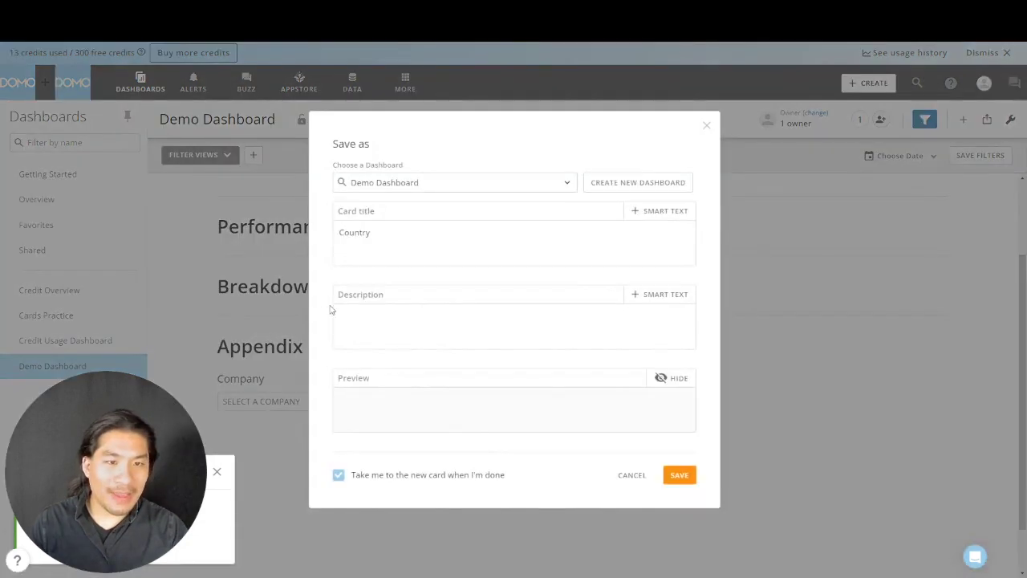
double_click(375, 235)
text(Channel)
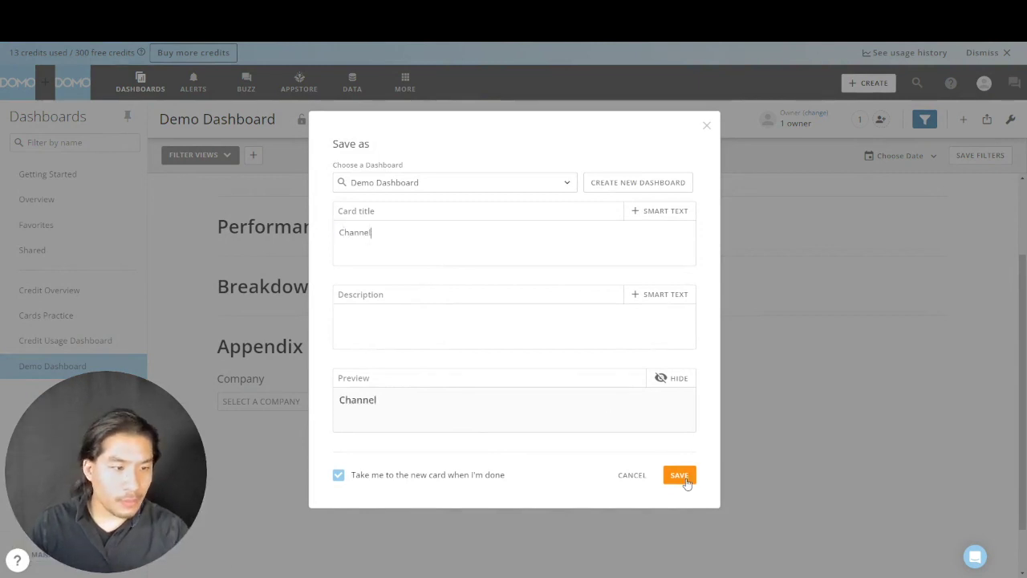
click(679, 475)
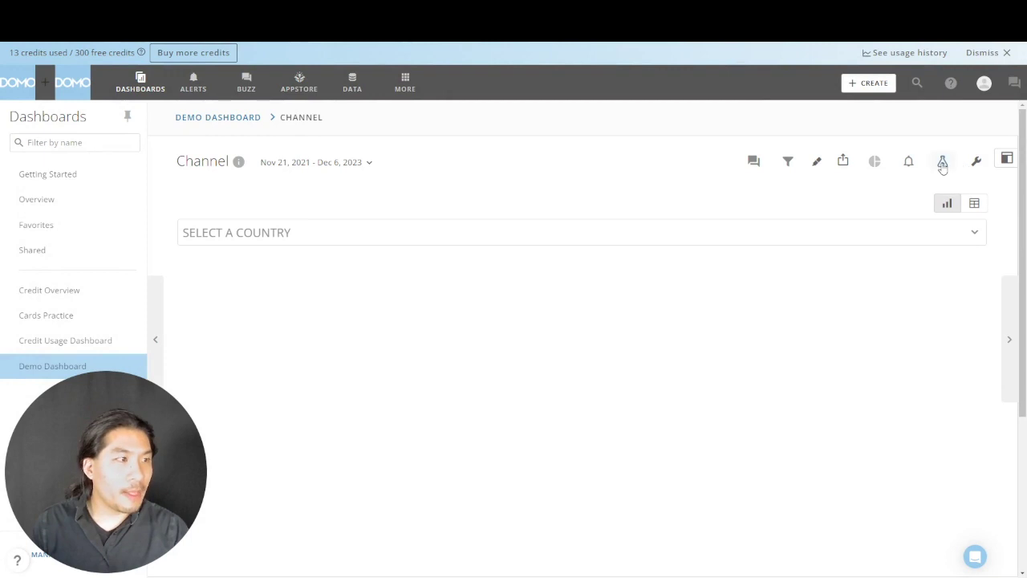
Edit the Channel card in Analyzer to use Channel as the items, the counted optional group and the sorting field
click(943, 162)
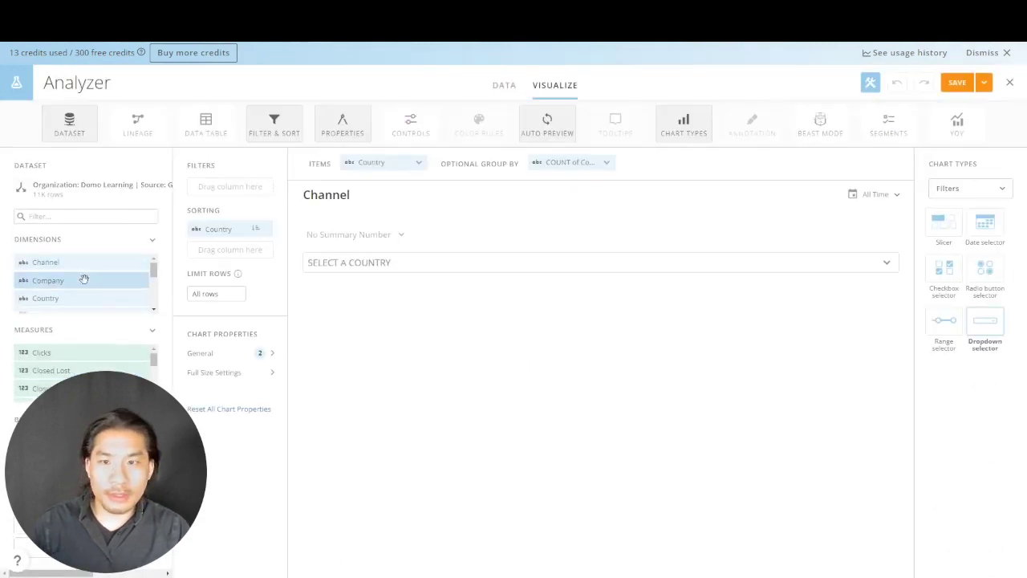
drag(74, 262, 388, 166)
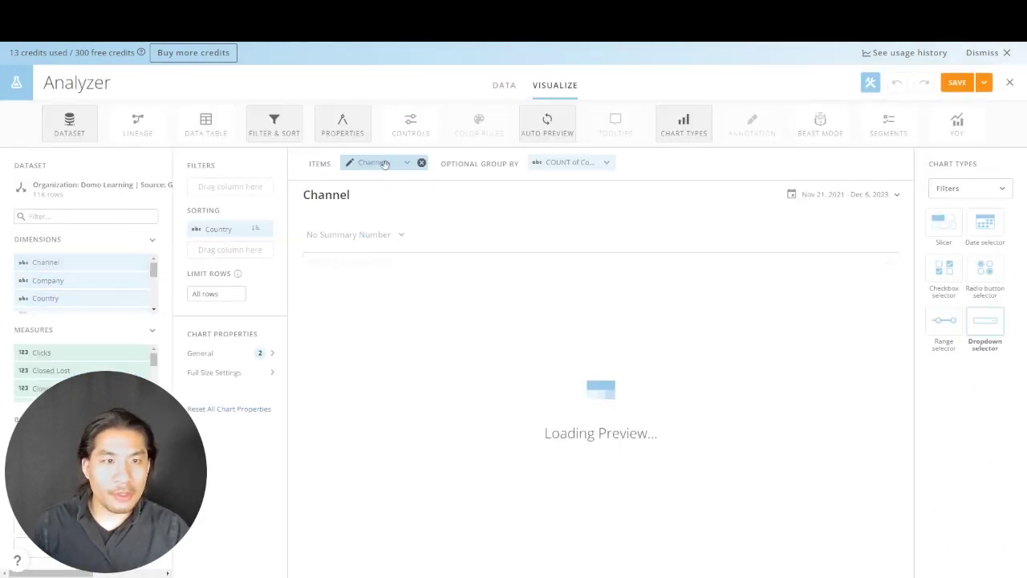
click(262, 230)
drag(405, 168, 262, 230)
Set the Channel dropdown's default select text to "SELECT A CHANNEL"
click(242, 359)
click(420, 372)
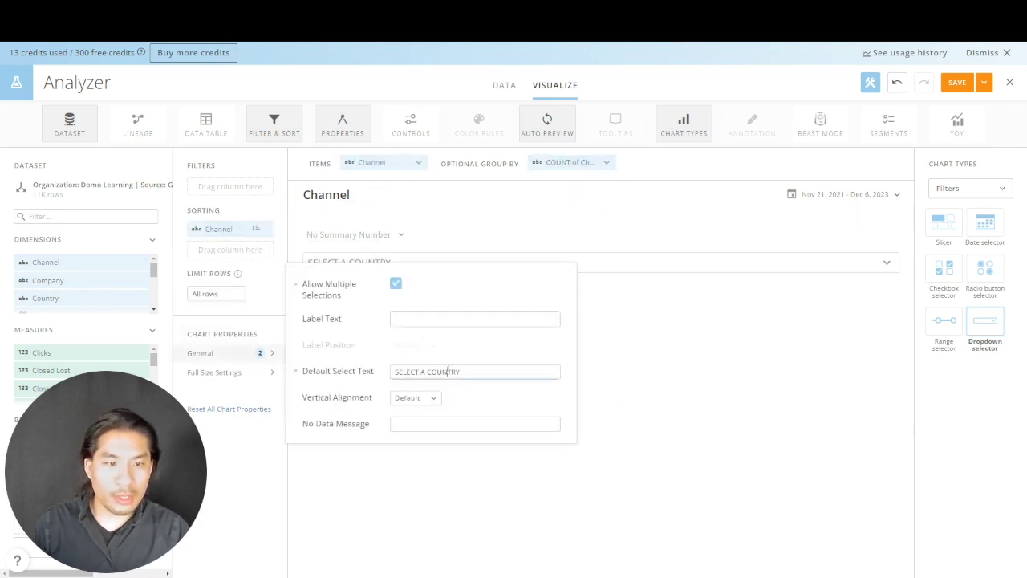
double_click(443, 372)
text(CHAN)
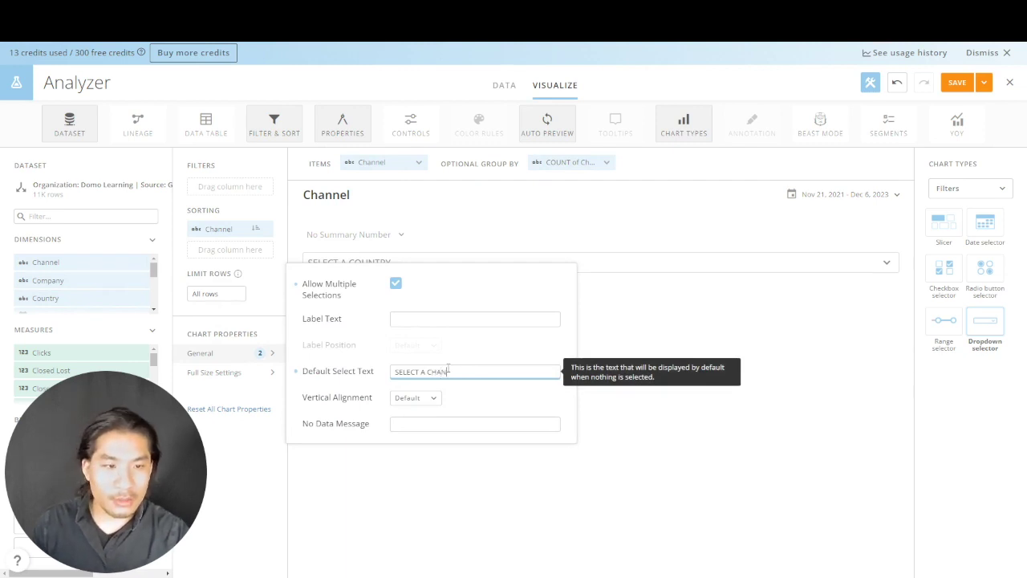
text(NEL)
click(771, 313)
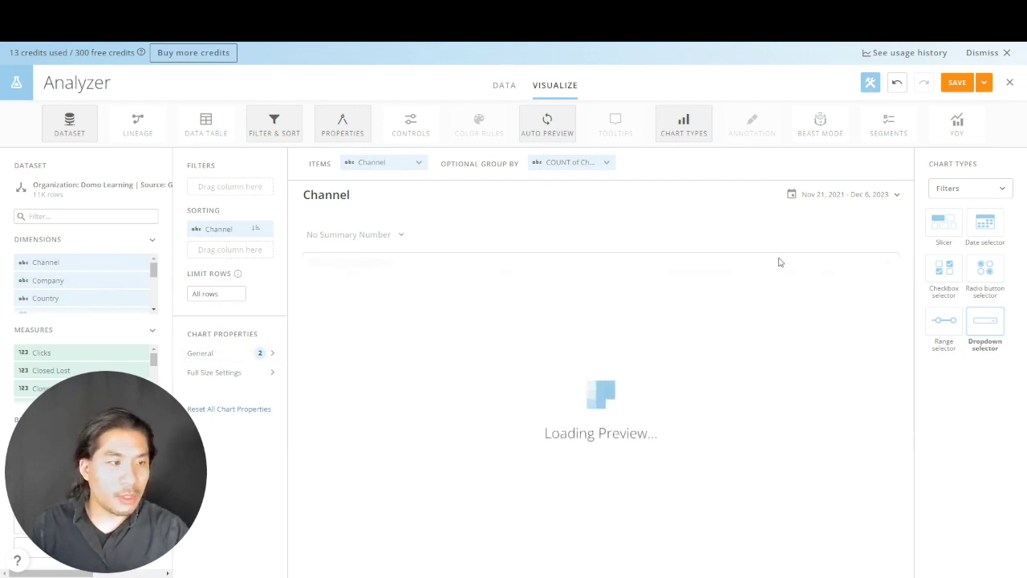
Preview the channel list and add a Channel filter set to Not In that excludes the blank value
click(781, 268)
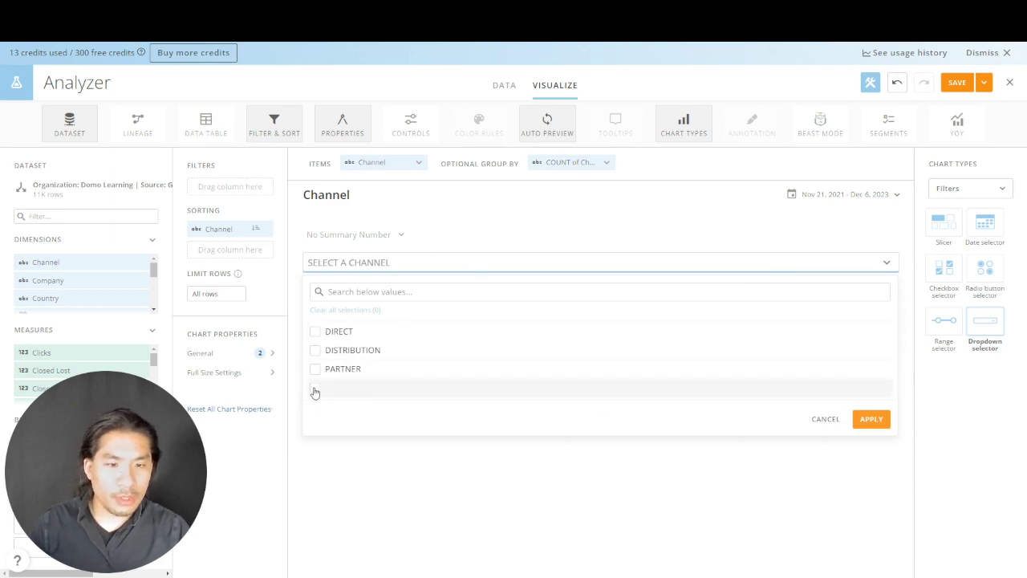
click(587, 204)
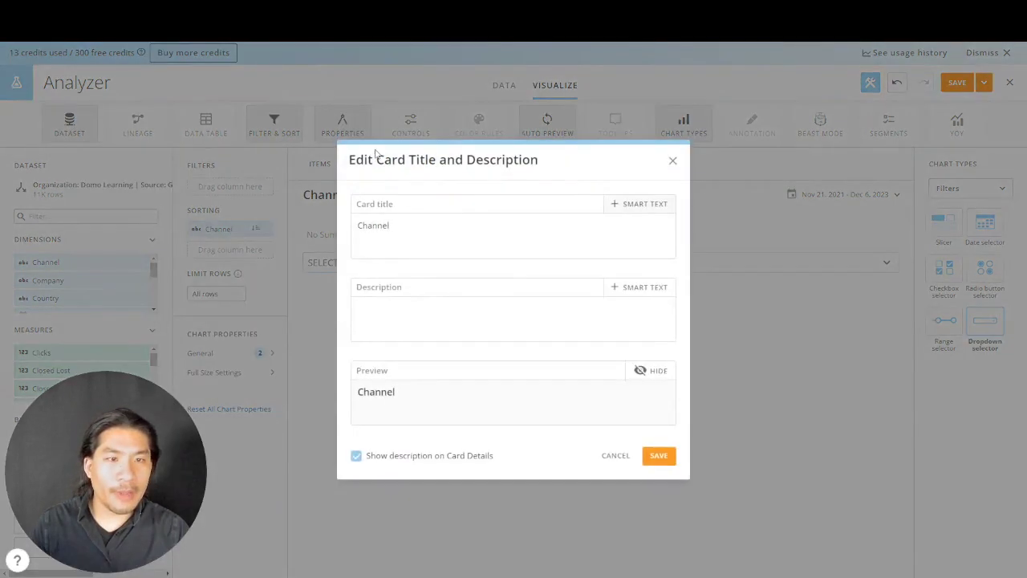
click(673, 160)
drag(376, 162, 241, 186)
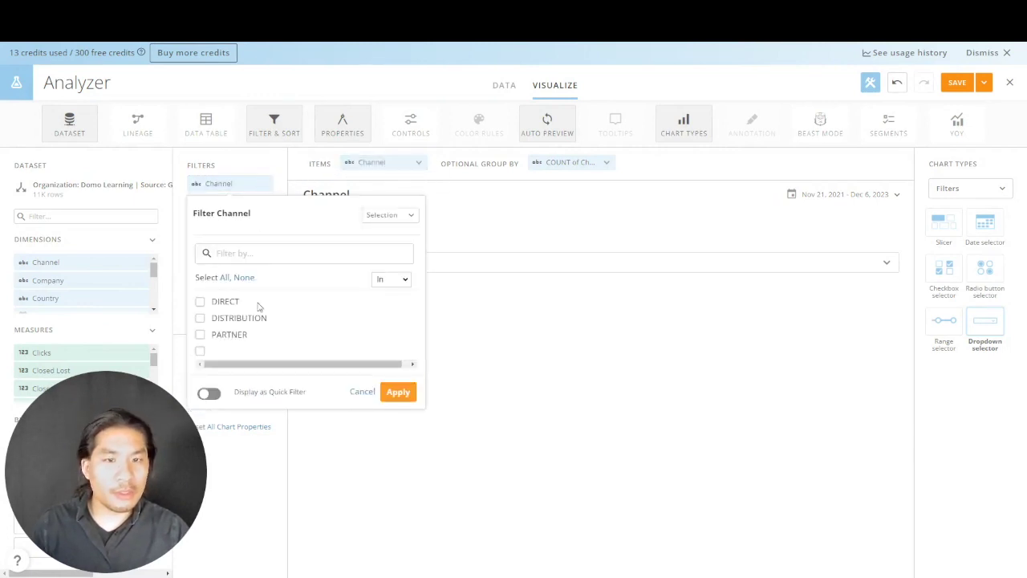
click(402, 280)
click(399, 301)
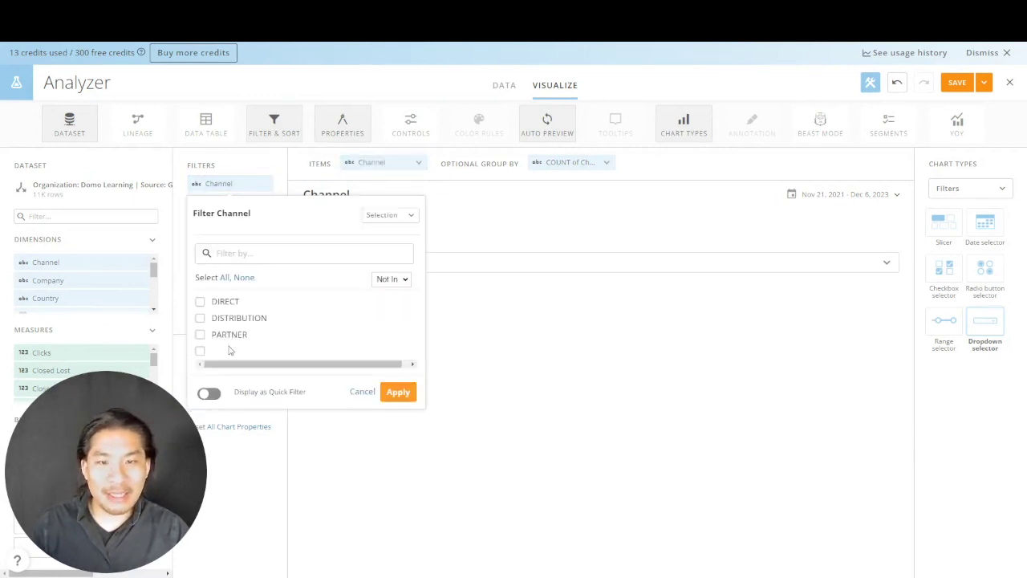
click(201, 353)
click(398, 438)
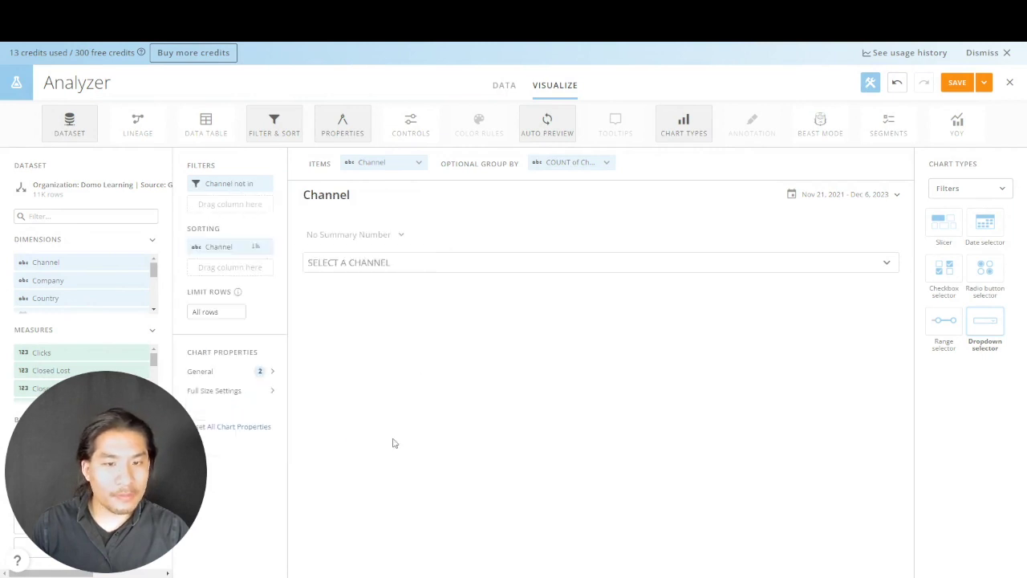
Save and close the Channel card and return to the Demo Dashboard
click(985, 83)
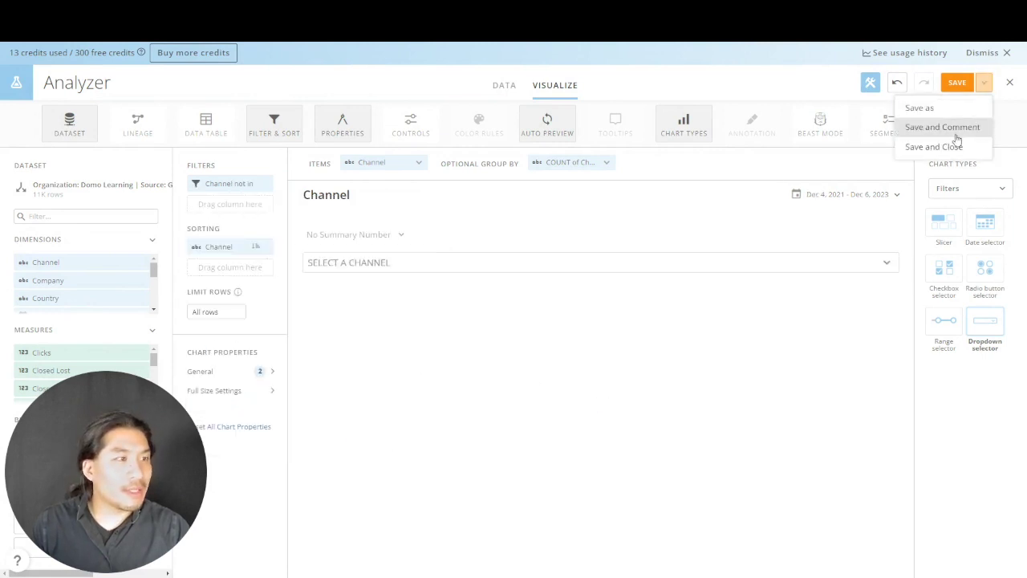
click(959, 144)
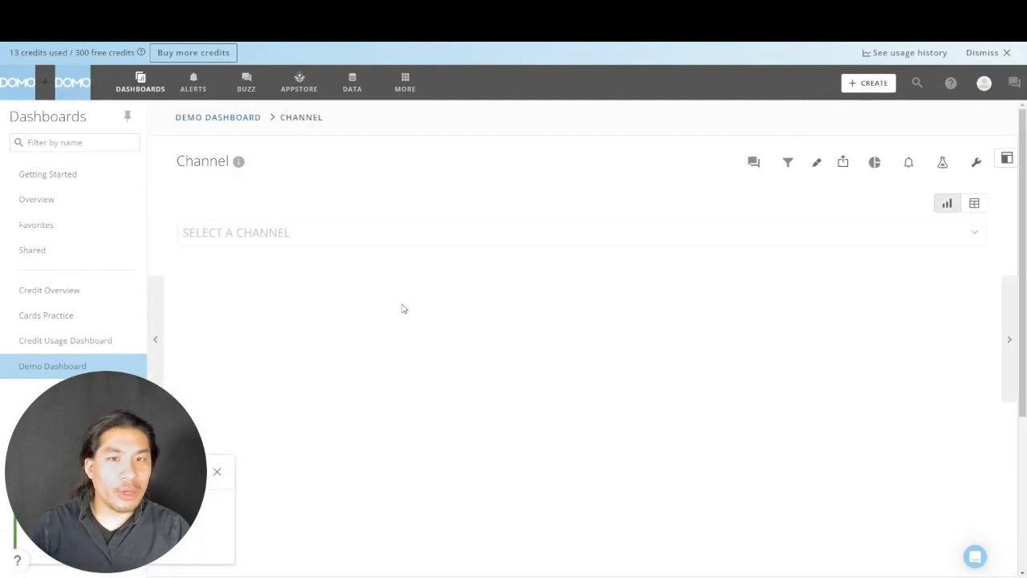
click(240, 125)
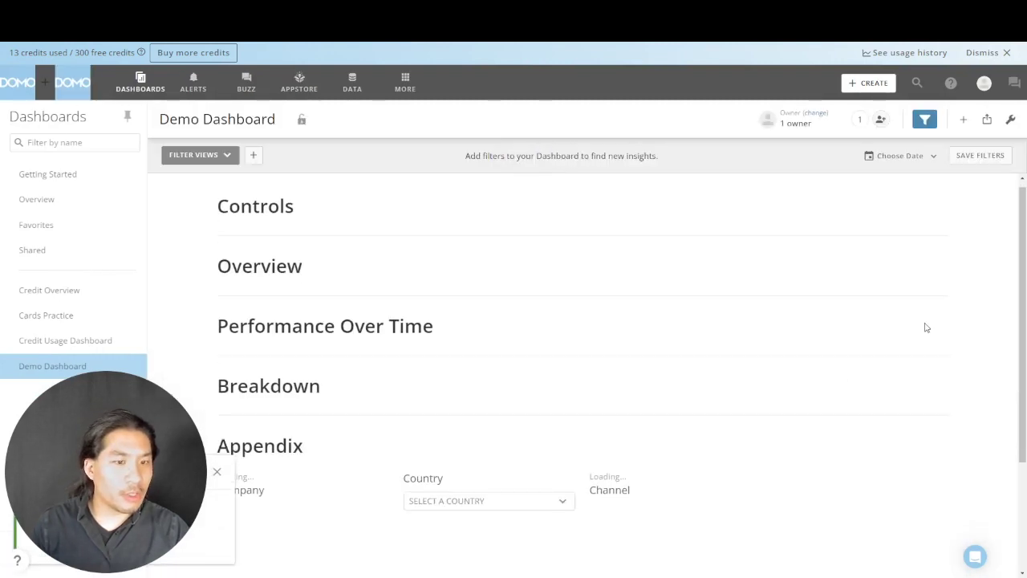
Edit the dashboard layout and place the Company, Country and Channel filter cards side by side under the Controls heading
scroll(923, 329, down, 2)
click(1011, 120)
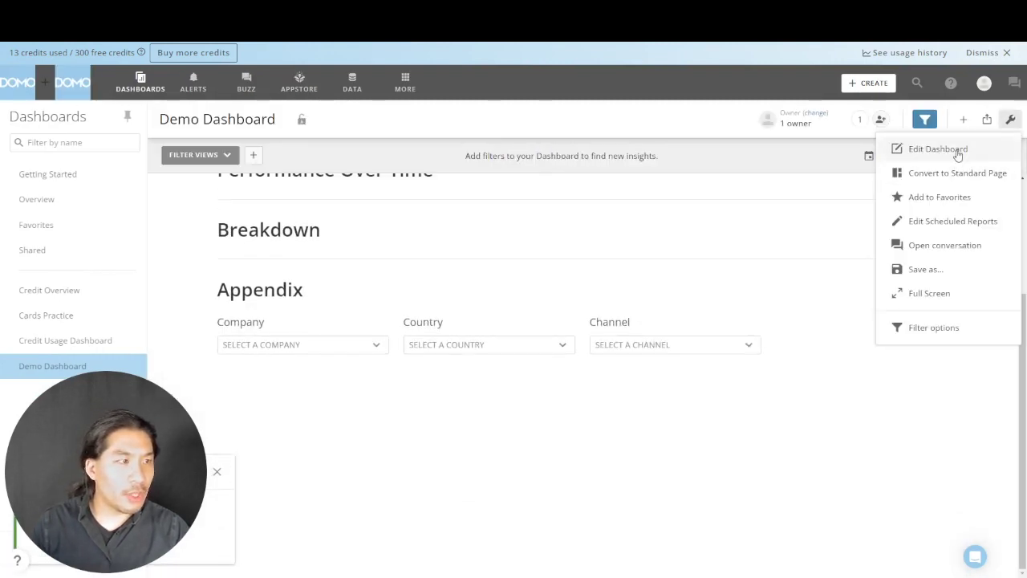
click(927, 148)
drag(397, 334, 931, 265)
scroll(369, 391, down, 4)
drag(370, 391, 931, 234)
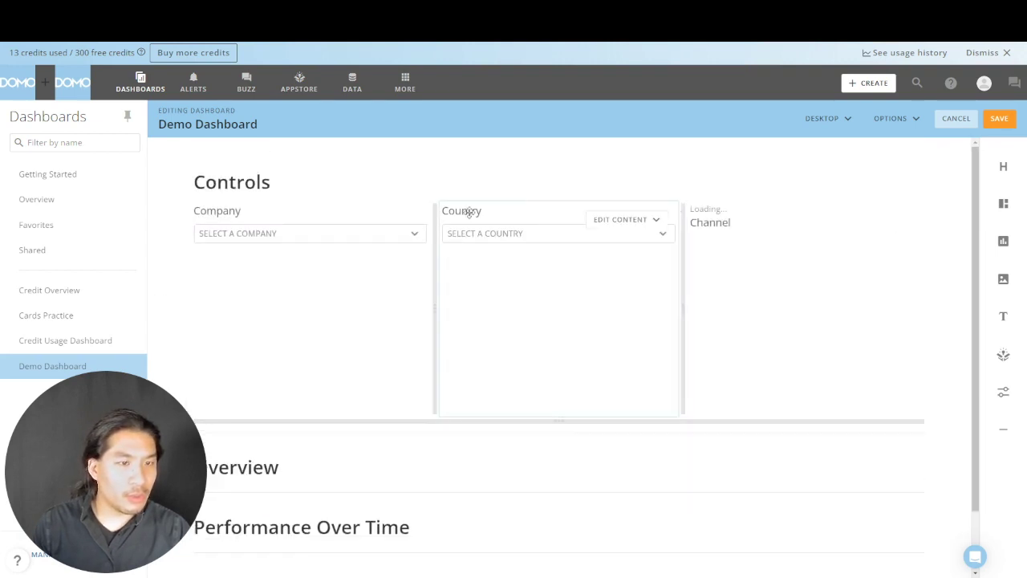
Hide the title of the Company filter card through its appearance options
click(406, 220)
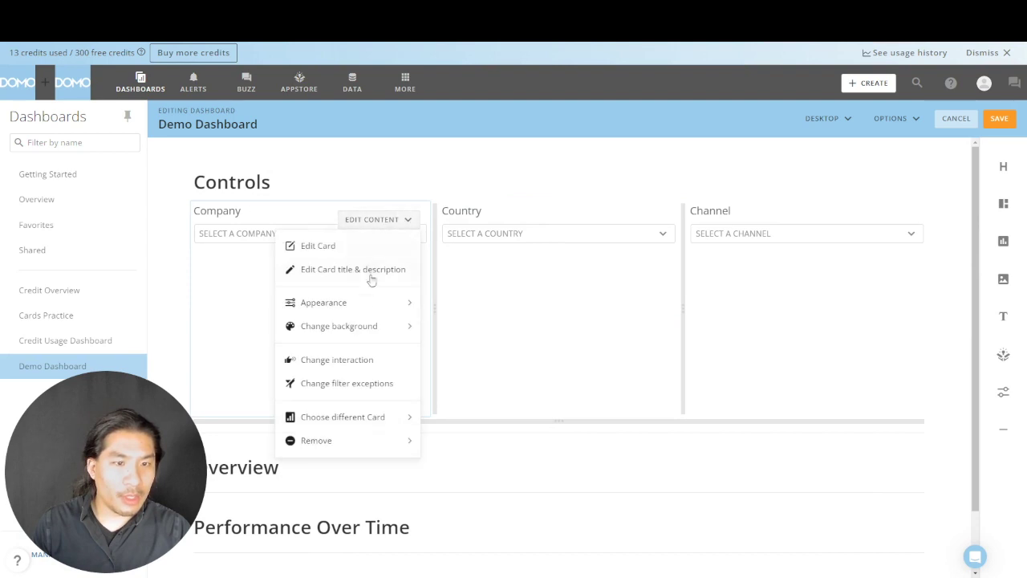
click(362, 304)
click(365, 280)
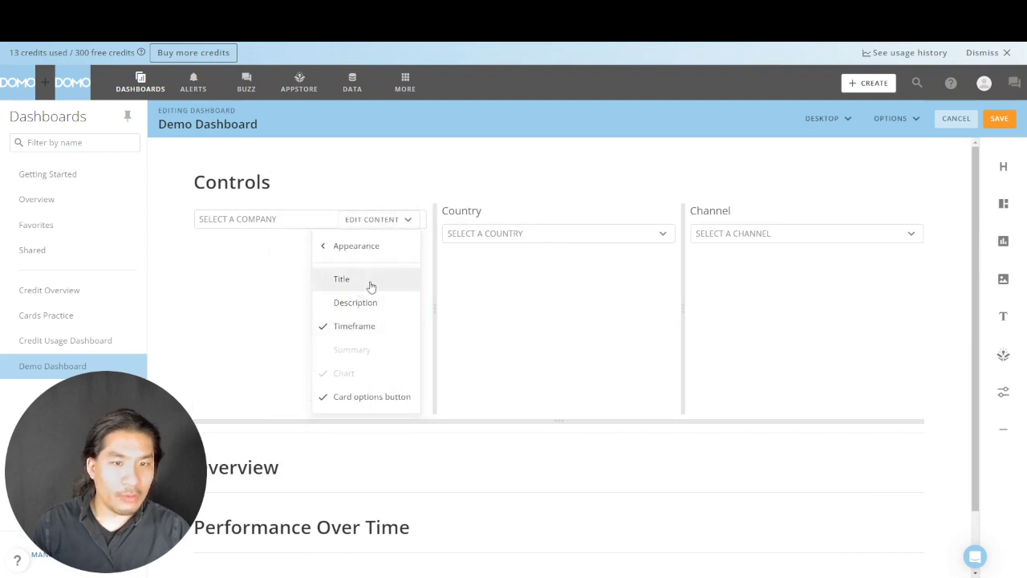
Hide the titles of the Country and Channel filter cards through their appearance options
click(630, 220)
click(605, 304)
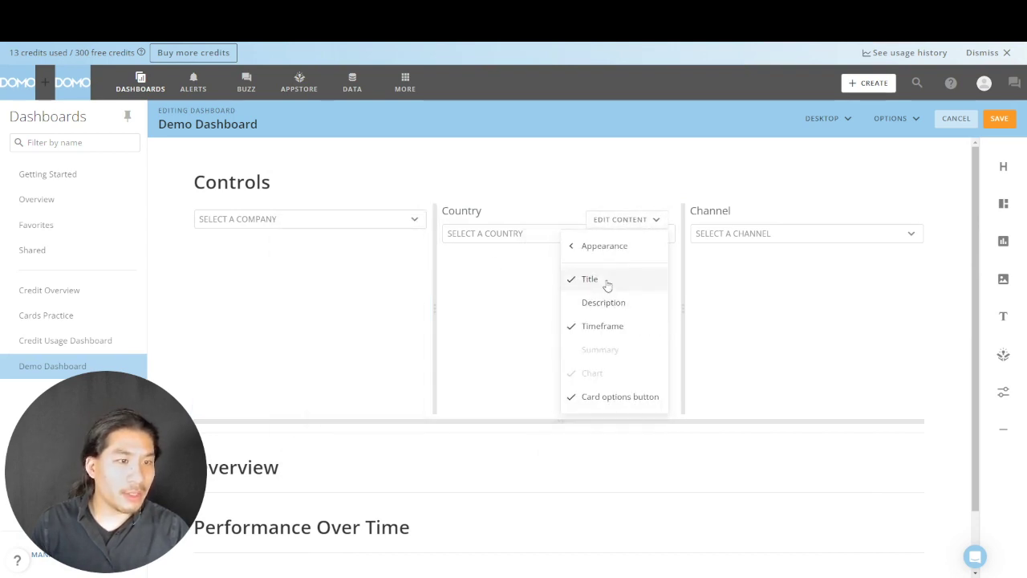
click(608, 283)
click(883, 220)
click(838, 302)
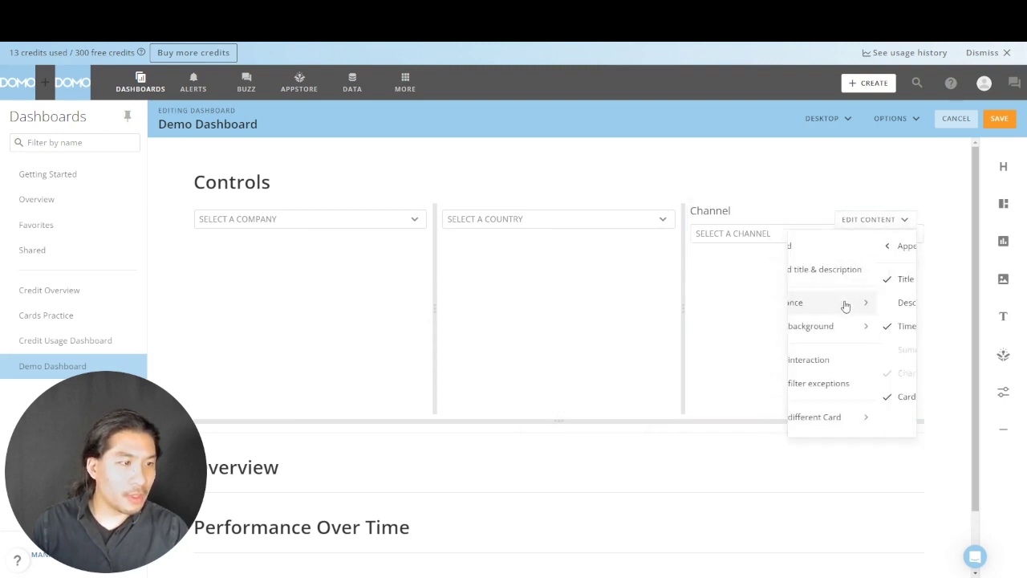
click(841, 281)
Shorten the row holding the three filter cards to remove the empty space and save the dashboard layout
drag(683, 418, 700, 261)
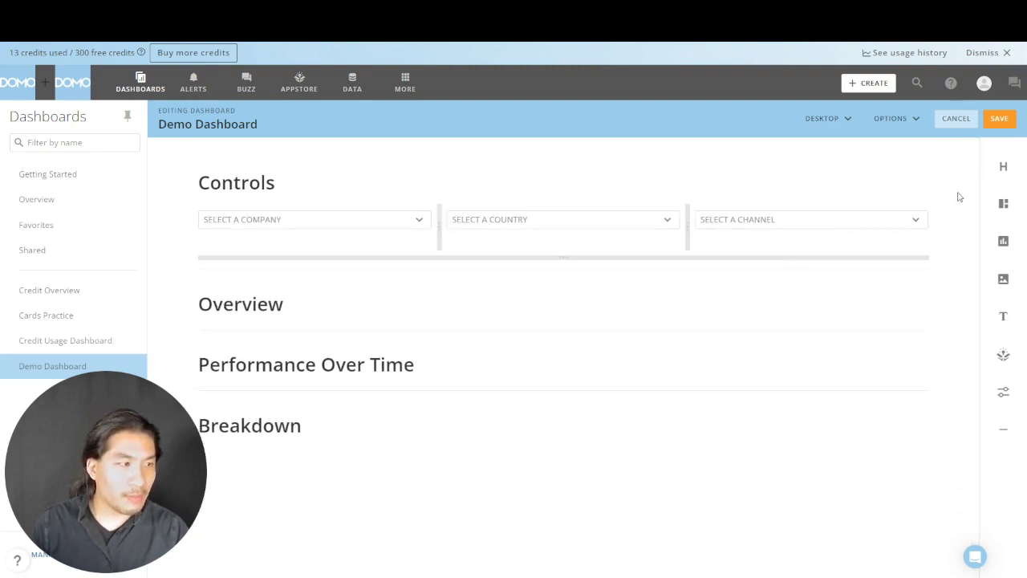
click(999, 120)
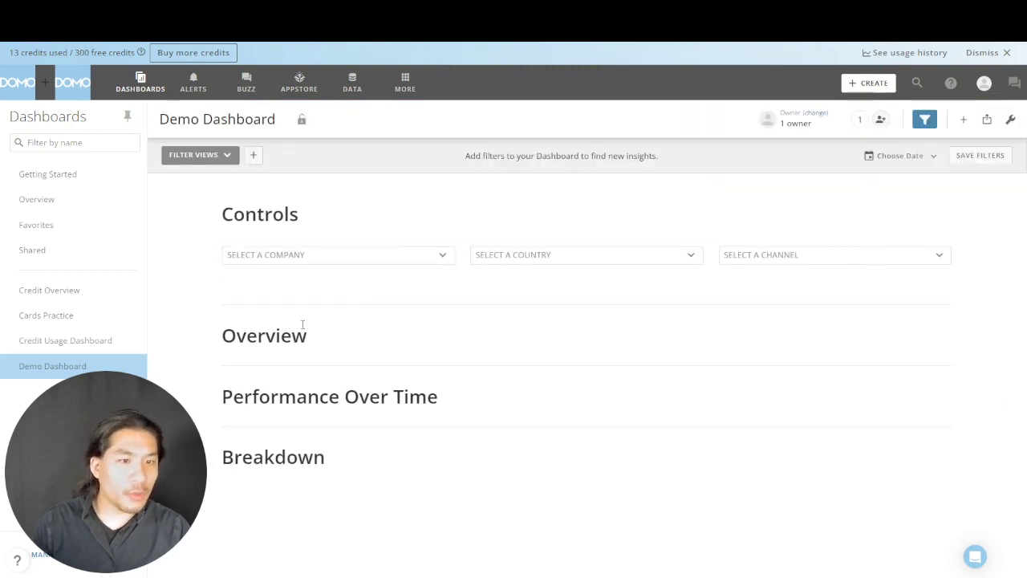
Create a new visualization card on the dashboard from the existing Google Sheets Combined Mock Data DataSet, found by searching for "combined"
click(964, 120)
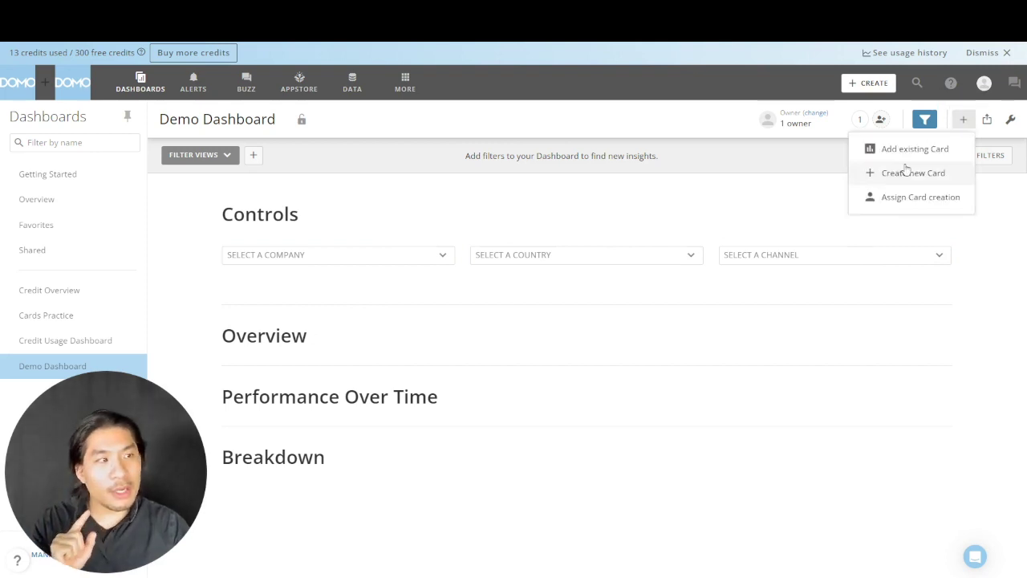
click(906, 170)
click(327, 281)
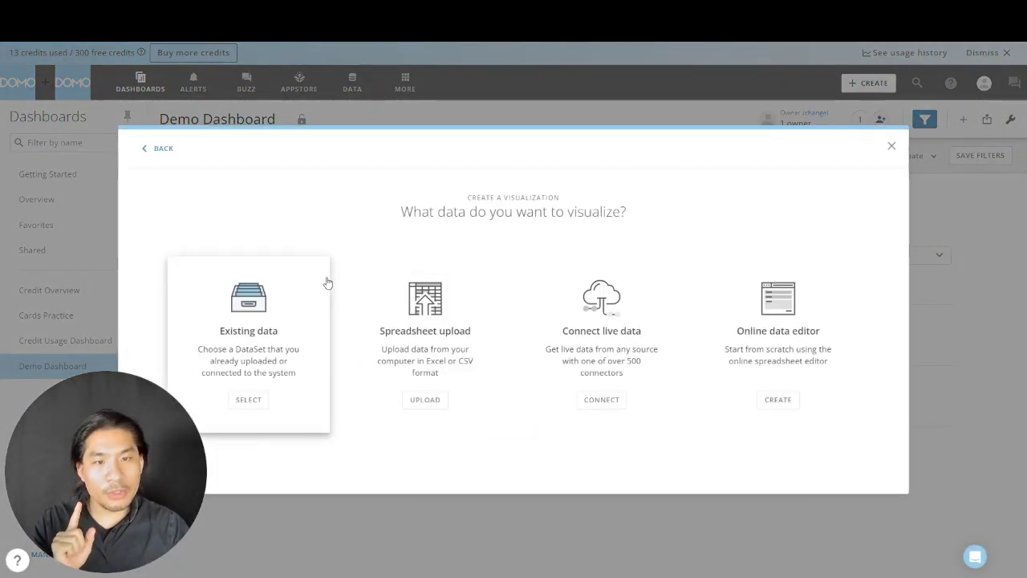
click(268, 321)
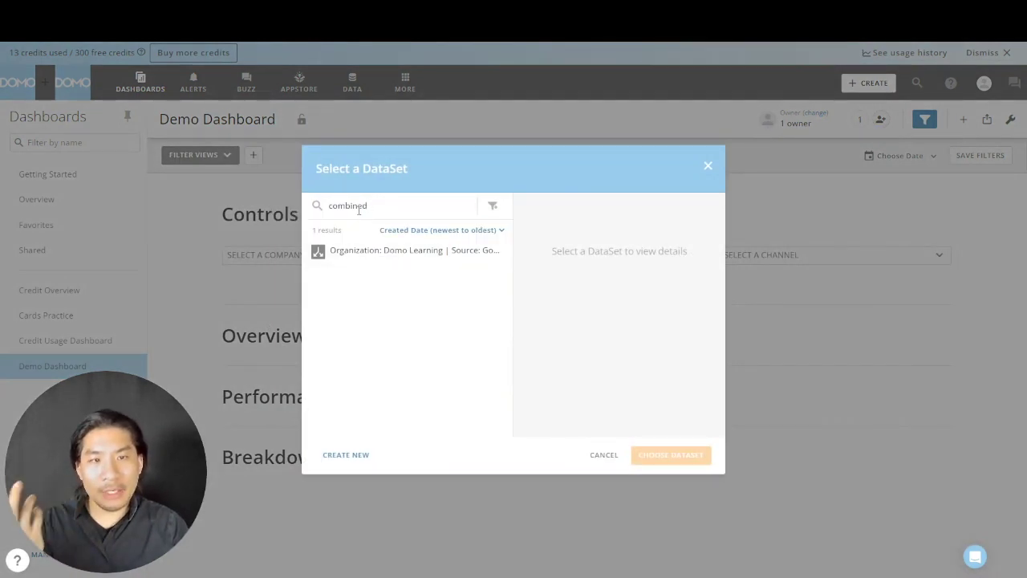
click(385, 250)
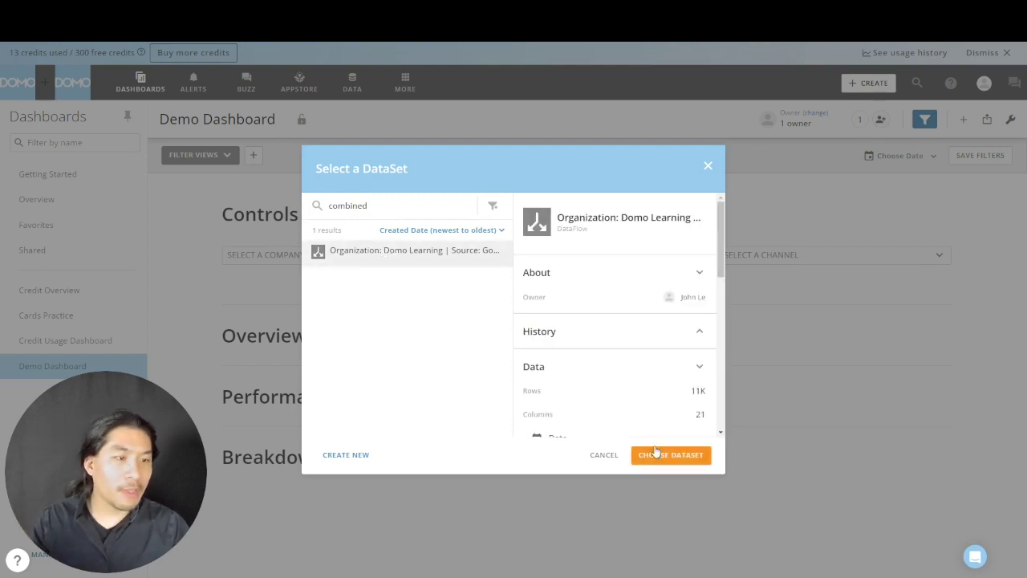
click(656, 453)
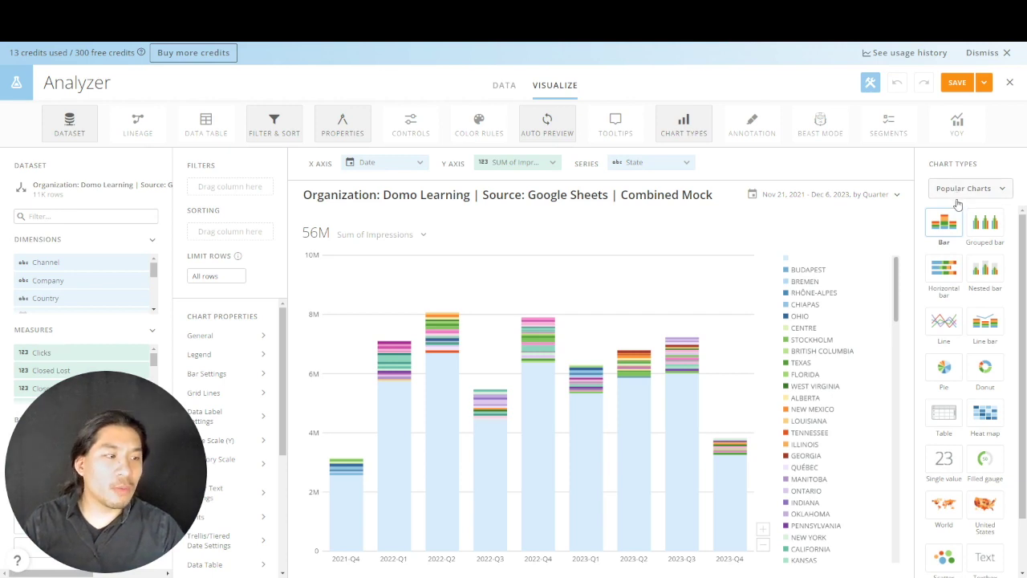
Make the card a Single value chart with Revenue as its value, aggregated by Sum
click(943, 461)
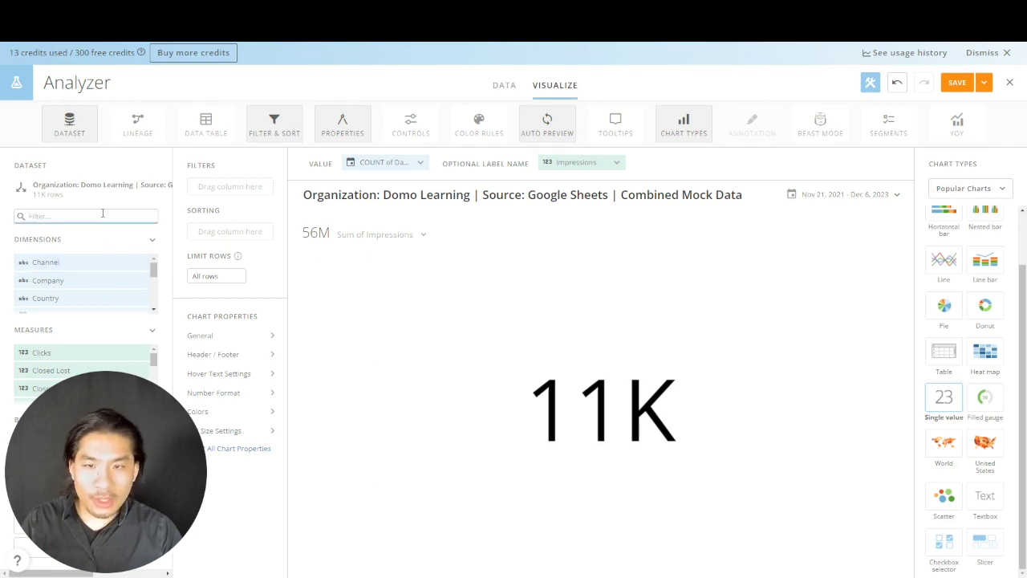
text(ve)
drag(48, 353, 376, 164)
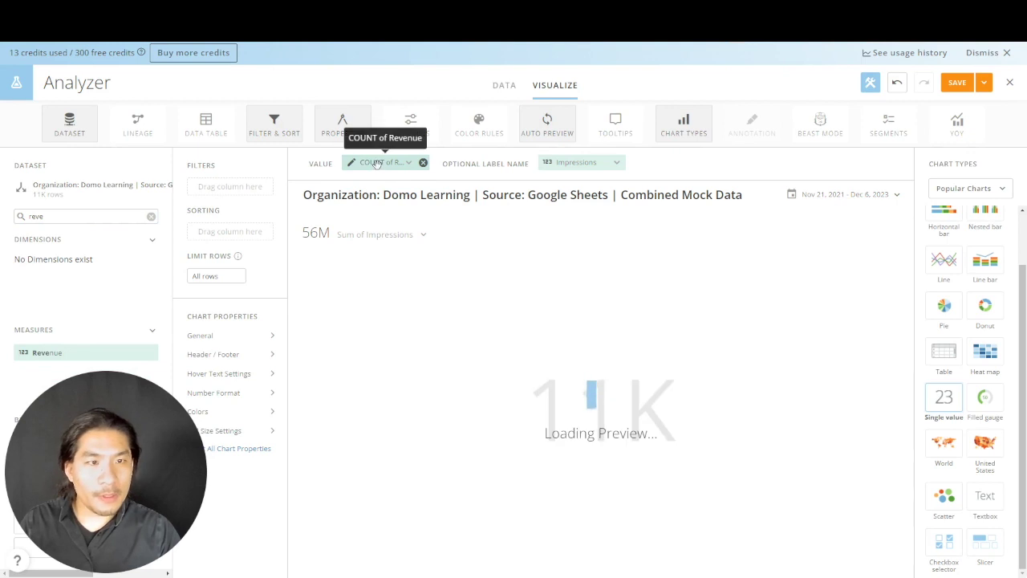
click(377, 163)
click(401, 208)
click(393, 230)
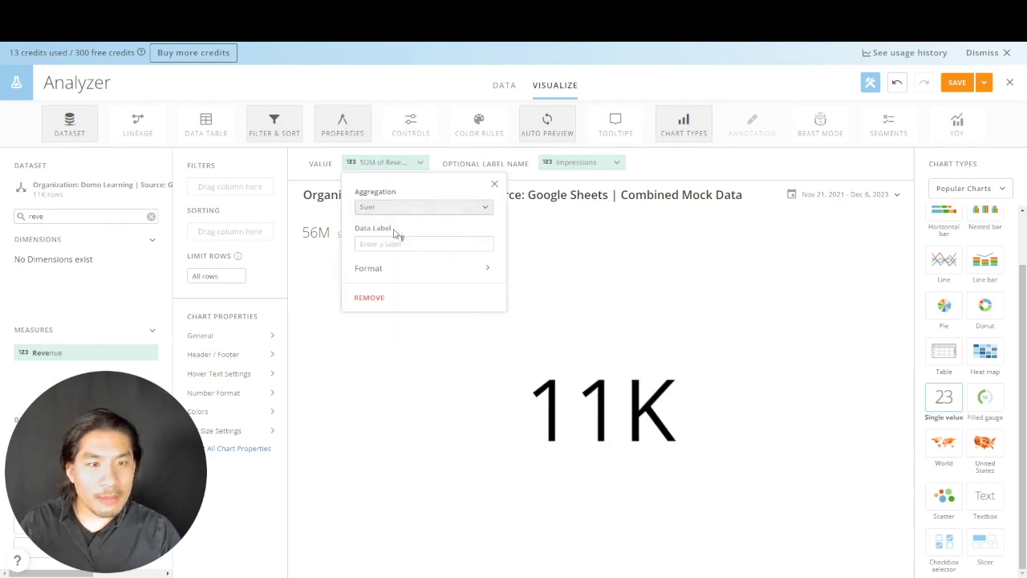
Set the card to No Summary Number and use Revenue as the optional label name
click(334, 240)
click(337, 238)
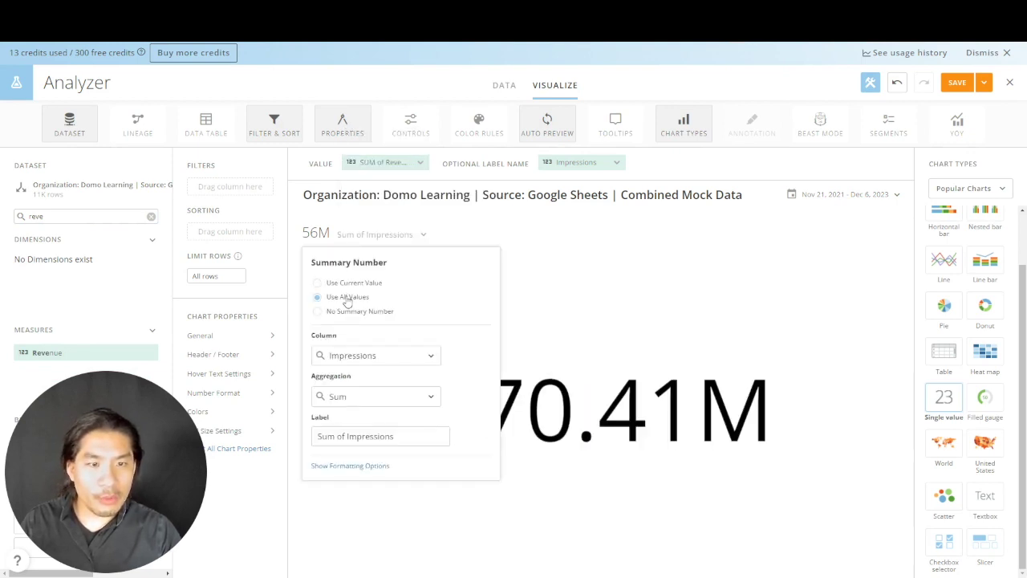
click(349, 312)
drag(379, 163, 580, 162)
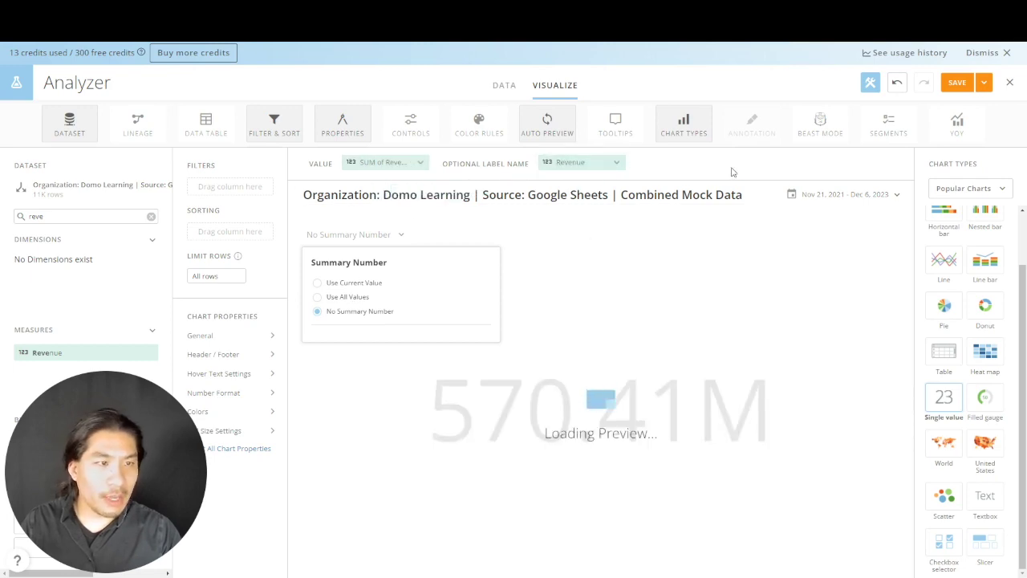
Change the card title to "Tile" and save it
click(409, 206)
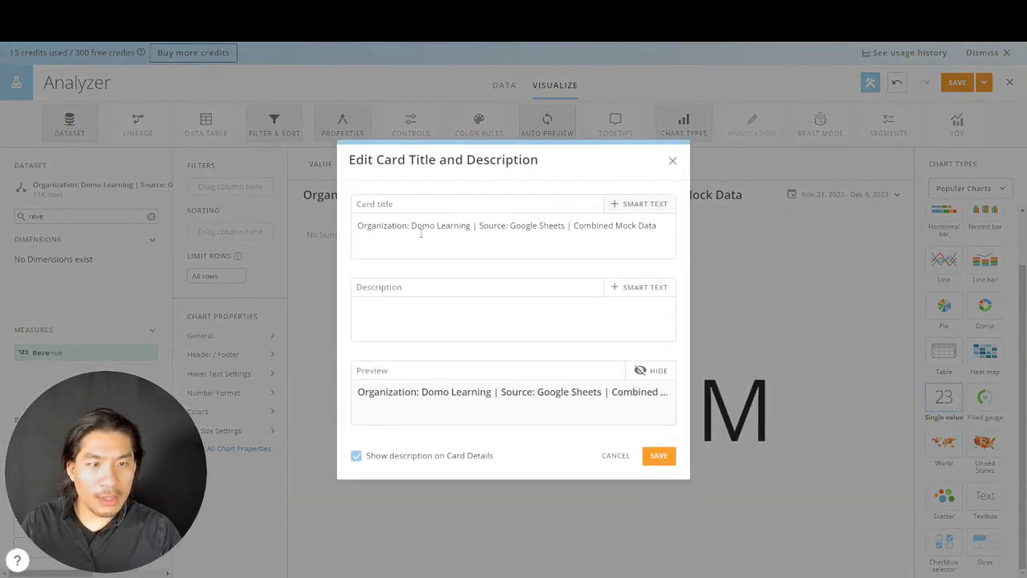
triple_click(420, 230)
text(Tile)
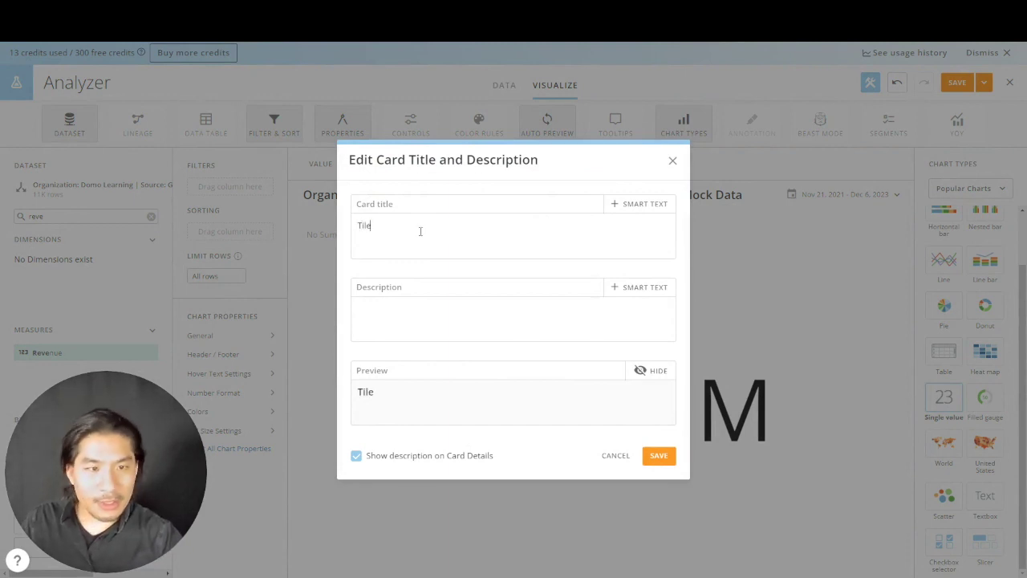
click(658, 456)
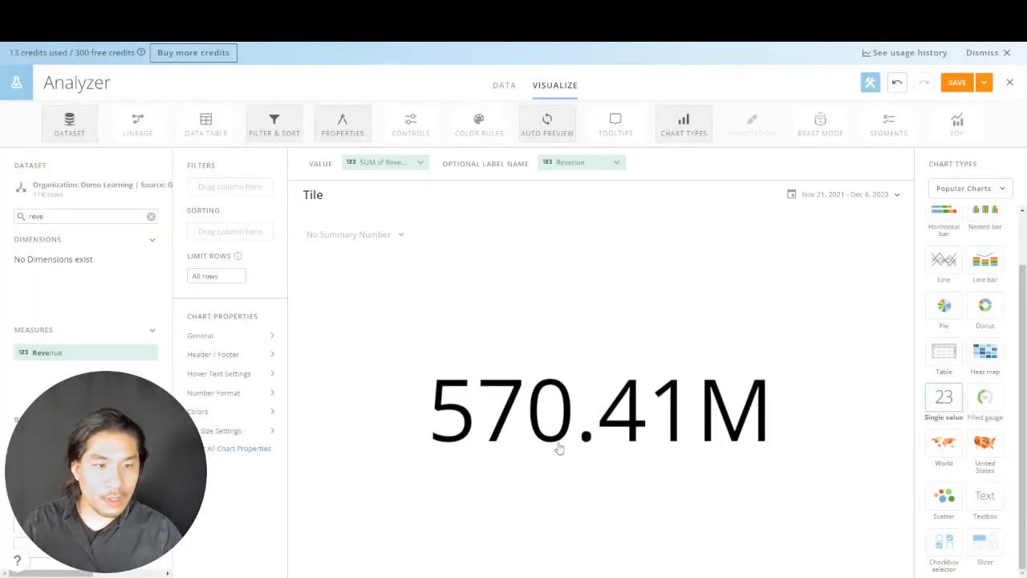
Format the summed Revenue value as Currency in $ with 2 decimals
click(405, 164)
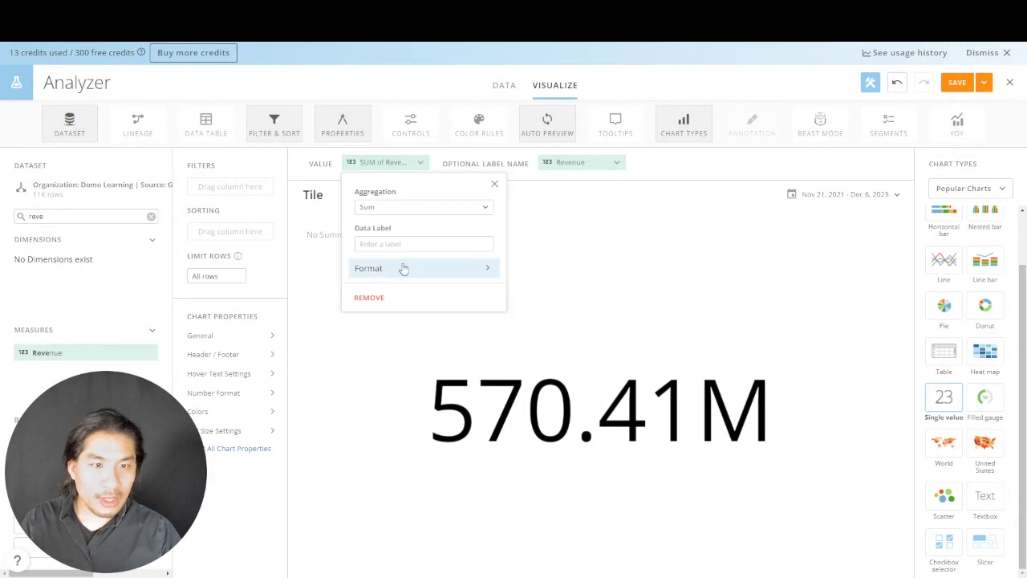
click(401, 268)
click(411, 226)
click(404, 292)
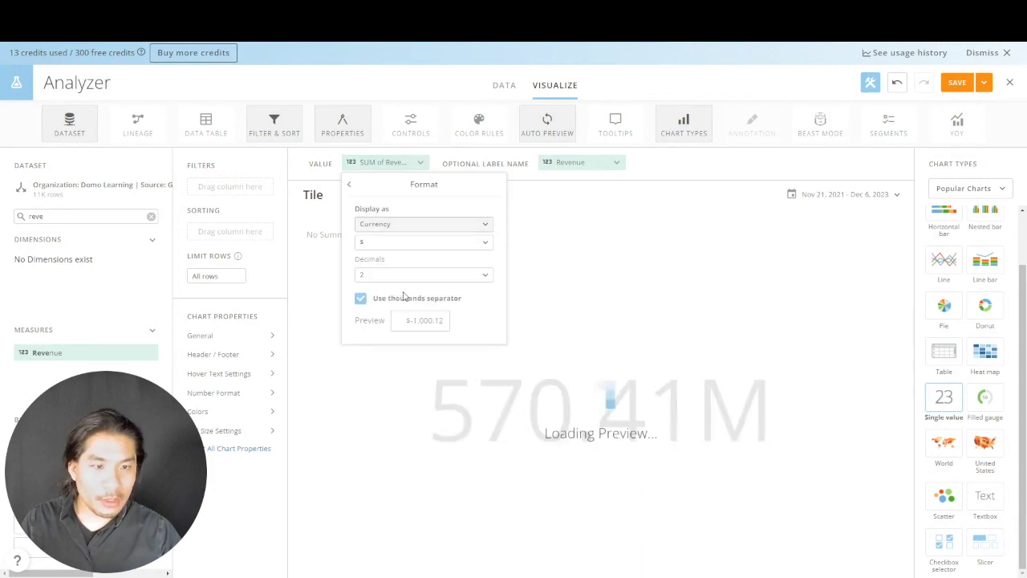
click(350, 361)
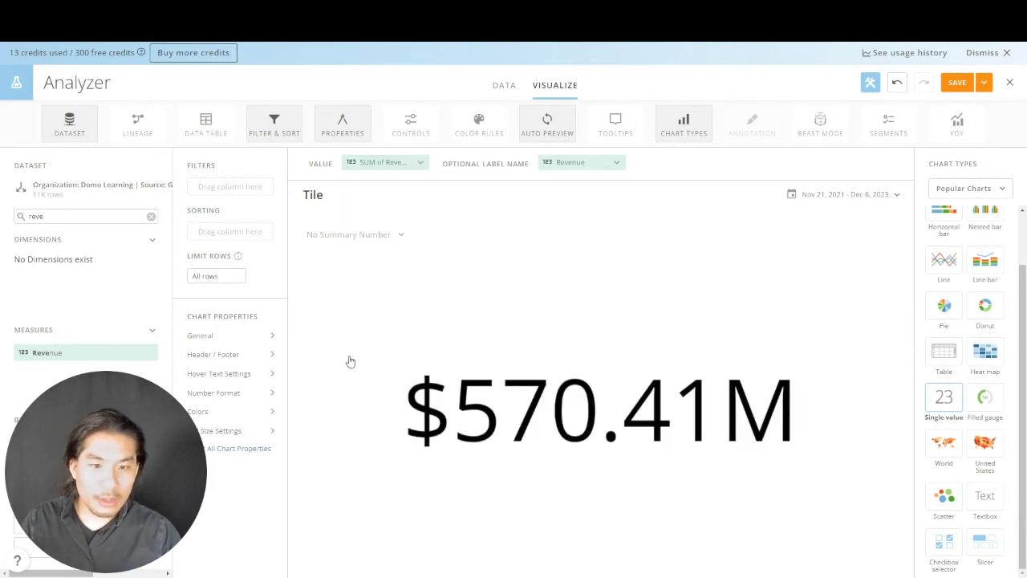
Add the header text "Revenue" to the chart, and save and close the card to return to the dashboard
click(260, 358)
text(Revenue)
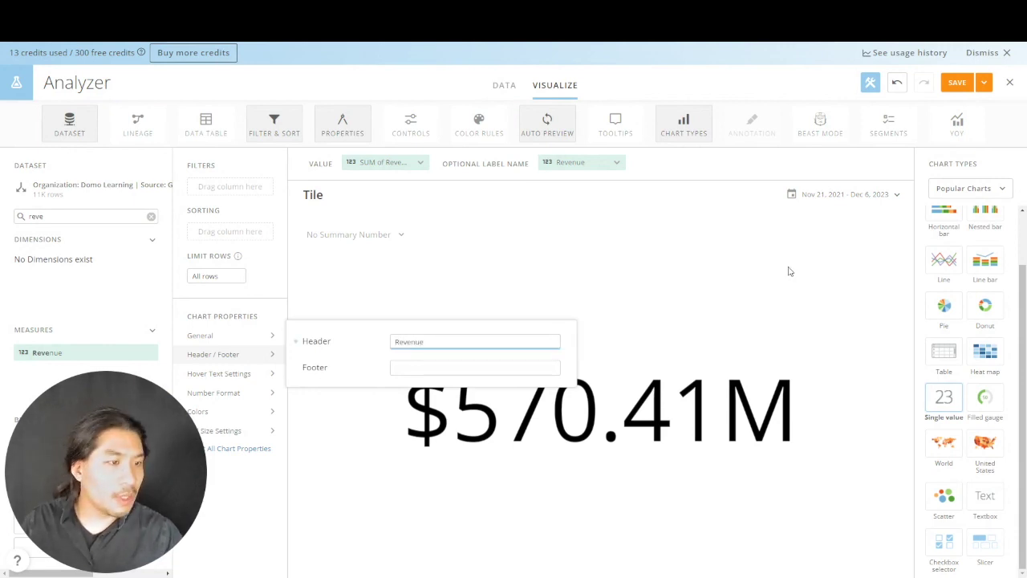
click(859, 260)
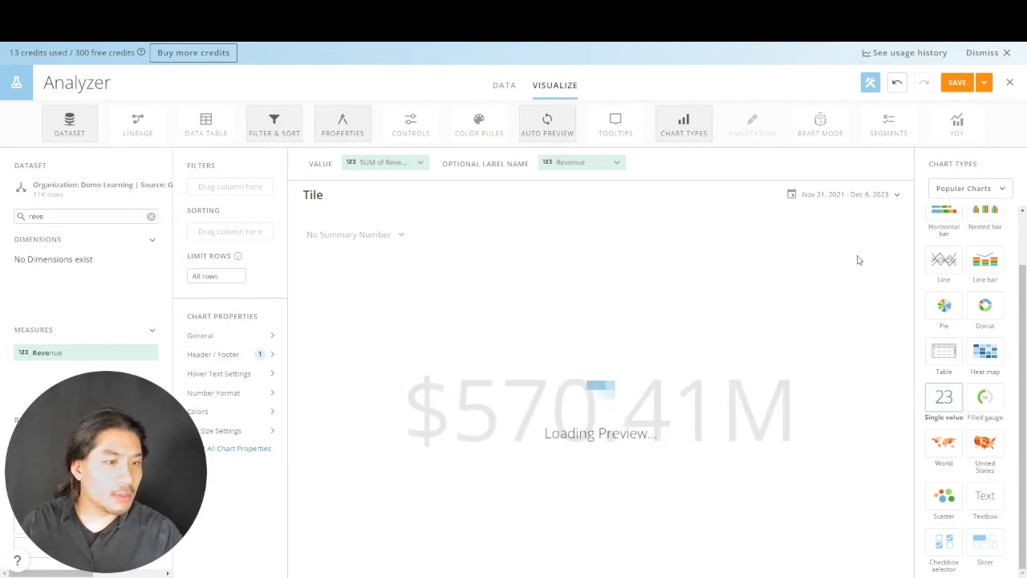
click(985, 83)
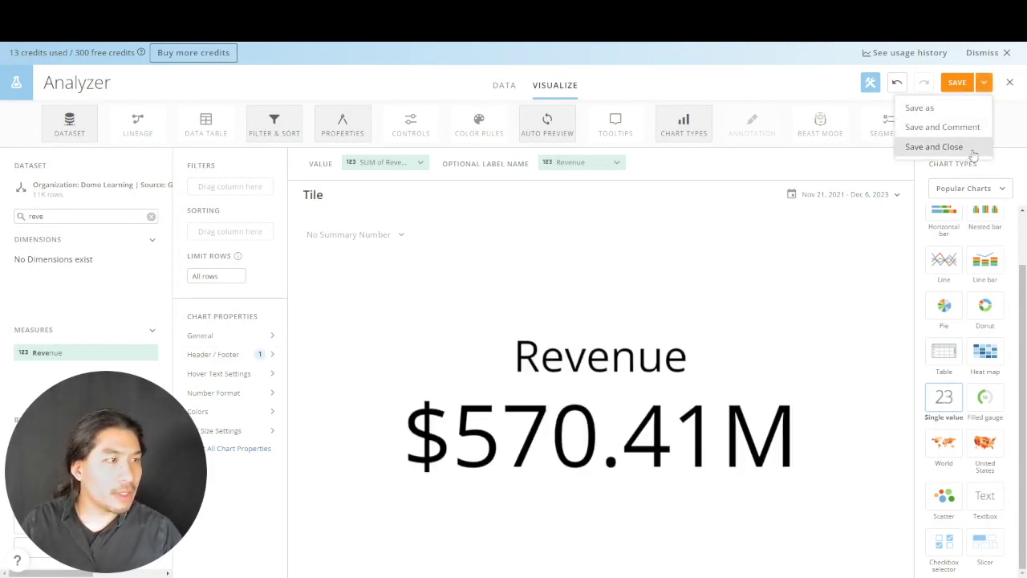
click(935, 147)
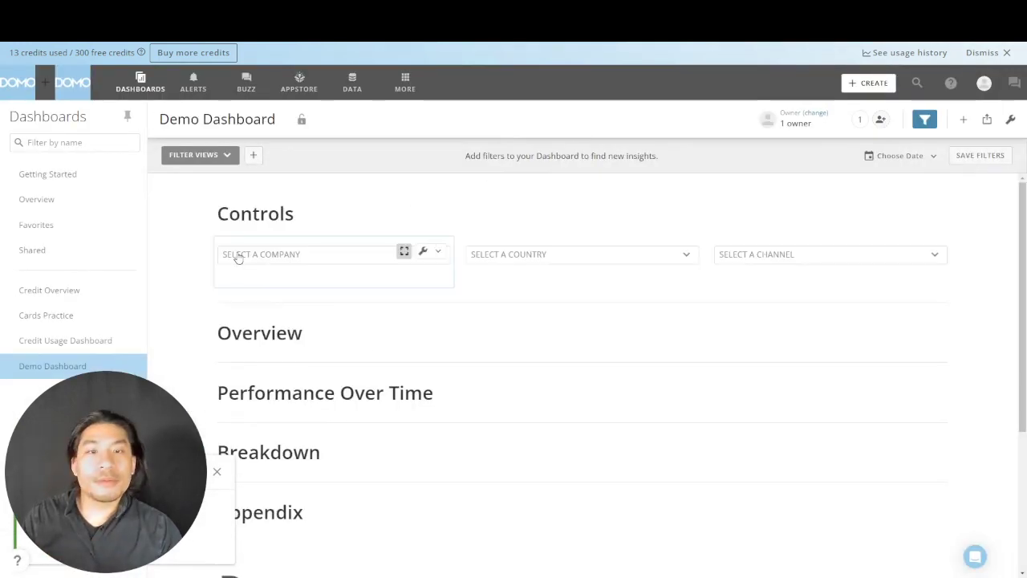
Save a copy of the Revenue tile card from the dashboard's Appendix section
scroll(377, 379, down, 3)
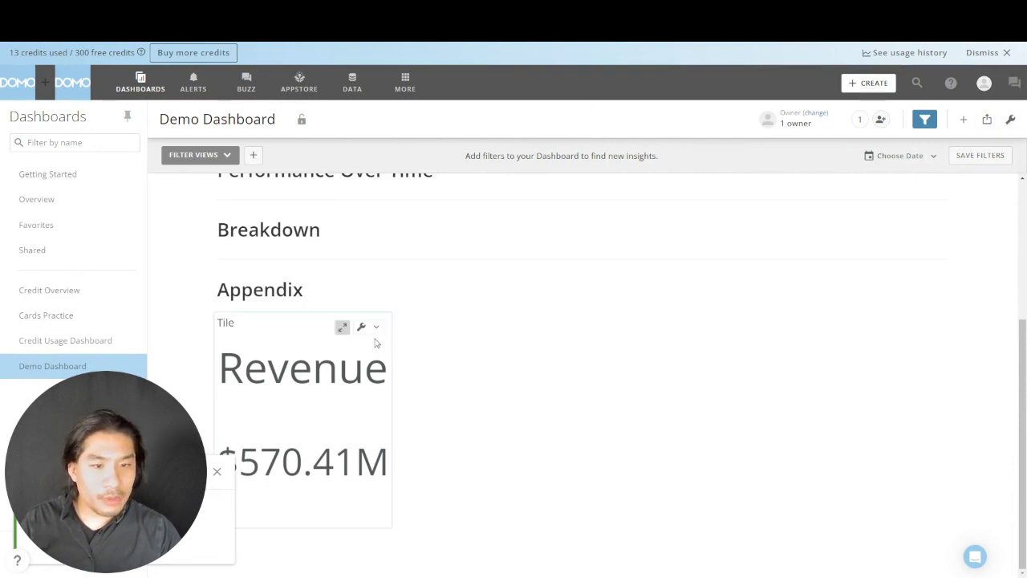
click(376, 329)
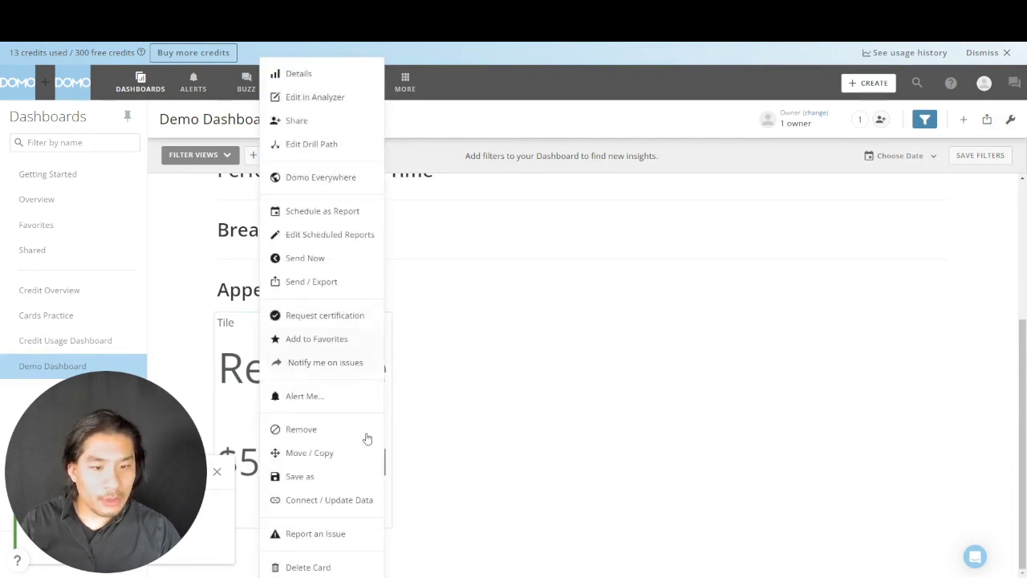
click(343, 479)
click(689, 474)
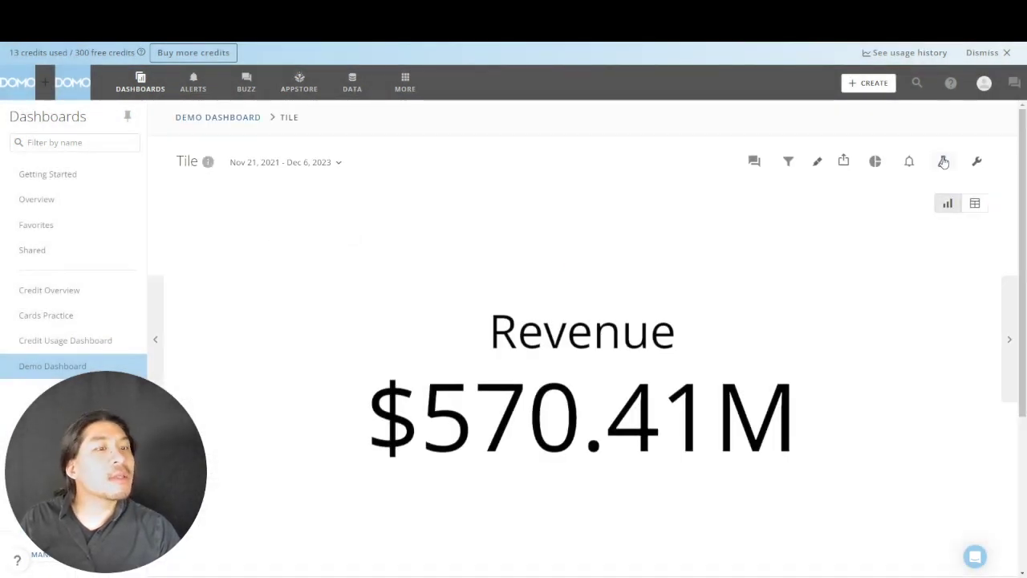
Open the copied tile in Analyzer and replace Revenue with the Spend measure as its value and label name
click(940, 162)
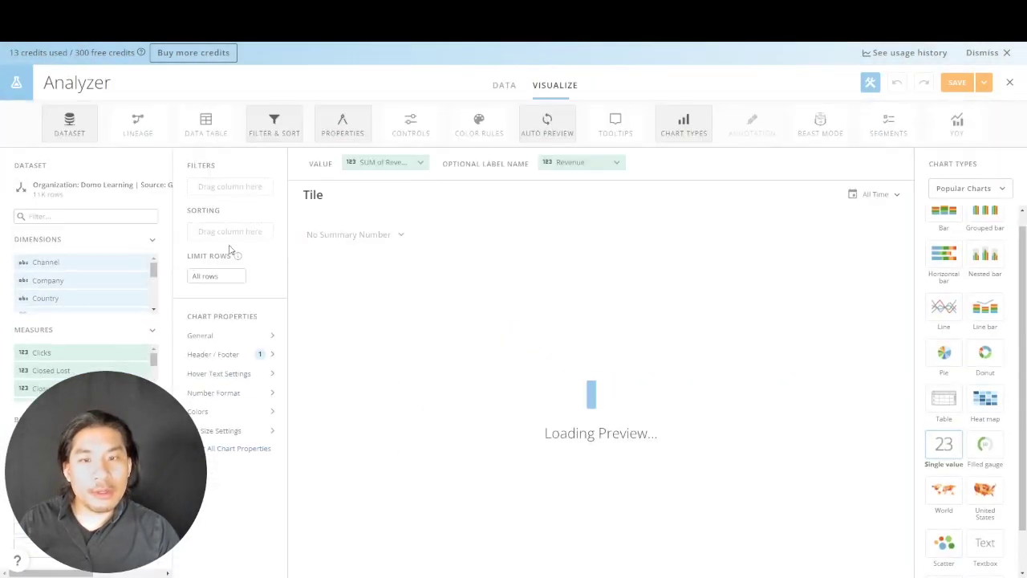
click(89, 219)
text(spend)
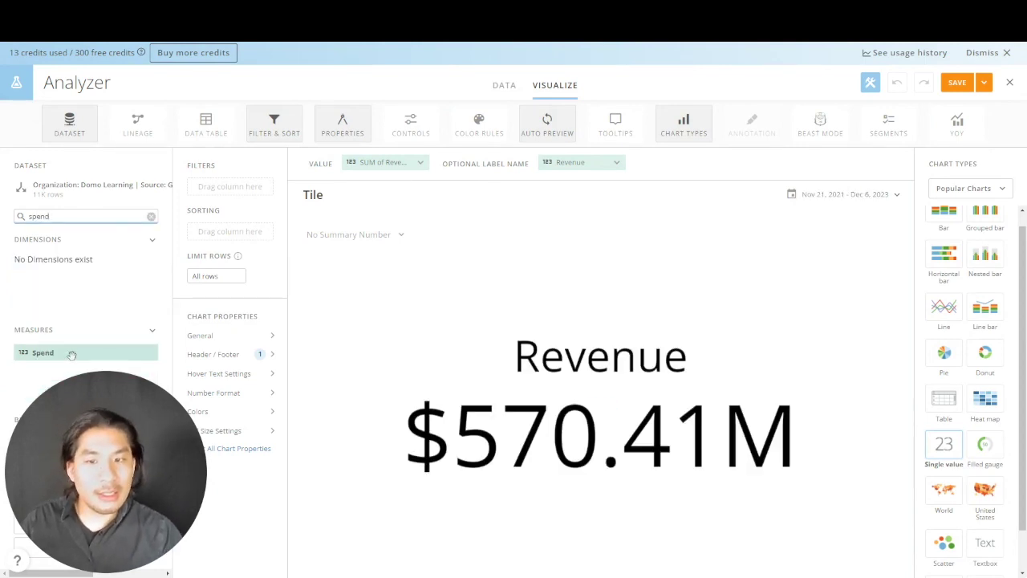
drag(72, 356, 376, 165)
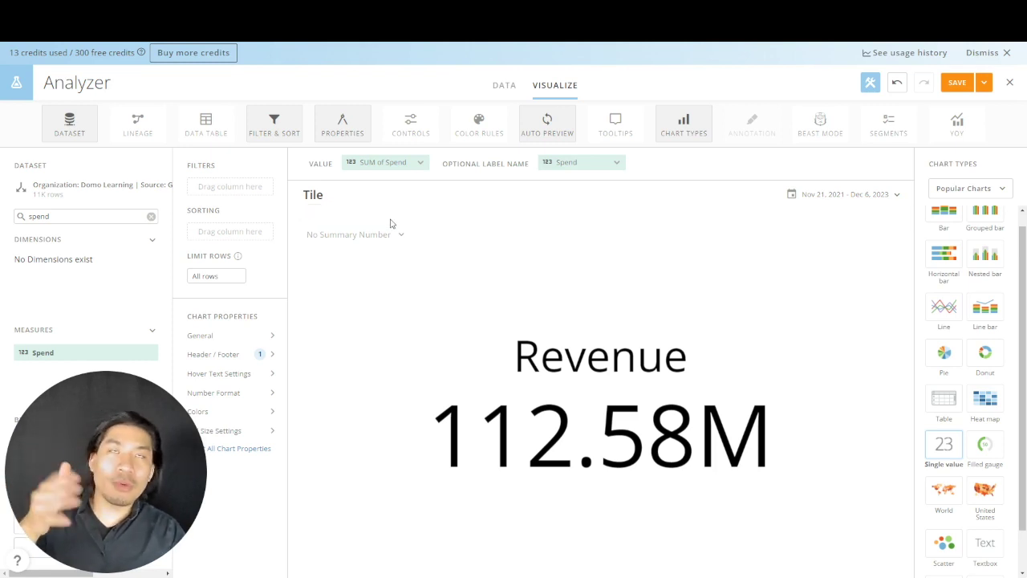
Format the summed Spend value as Currency in $ with 2 decimals
click(394, 164)
click(399, 269)
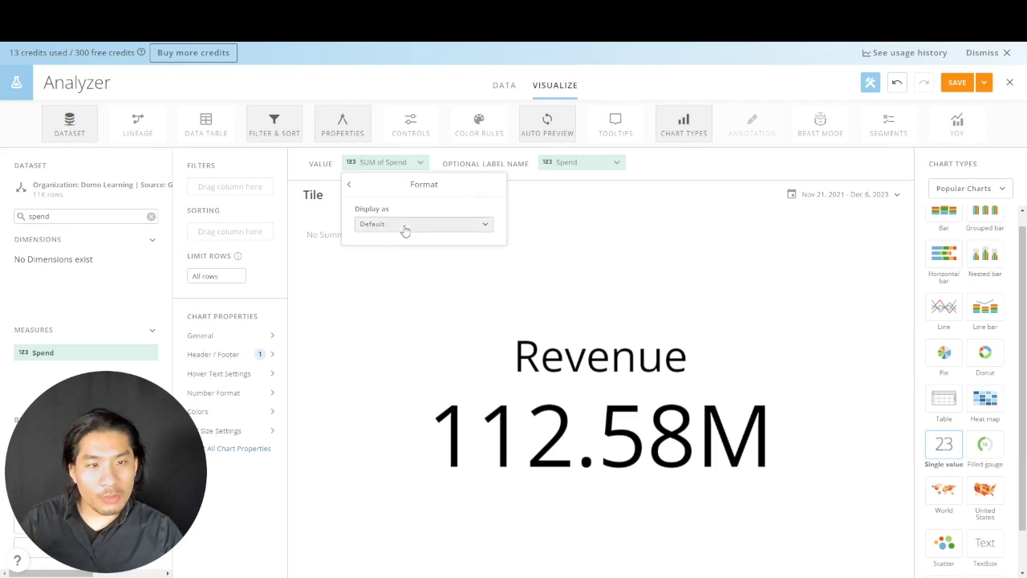
click(402, 228)
click(402, 289)
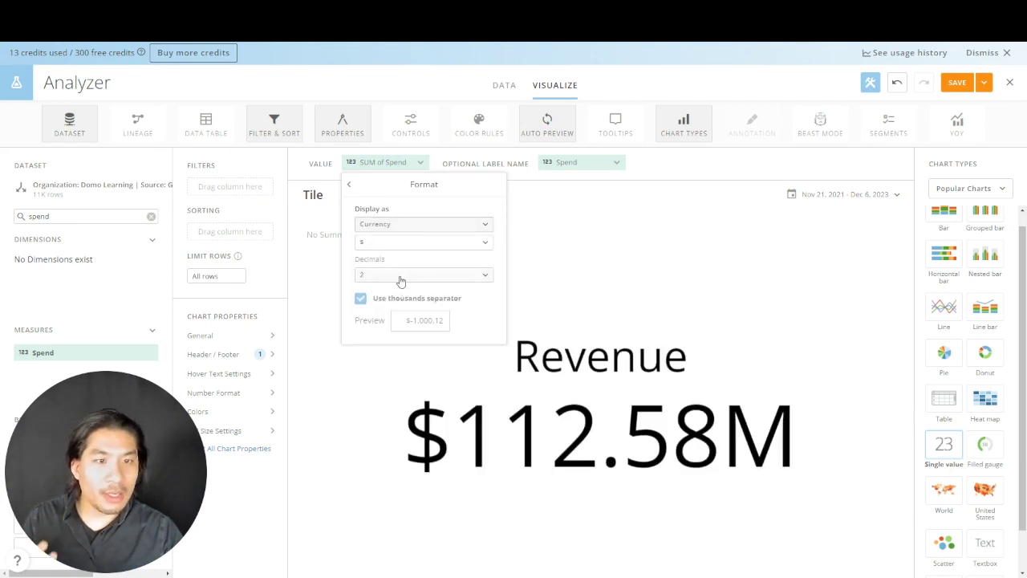
Change the copied tile's header text to match the Spend measure
click(217, 356)
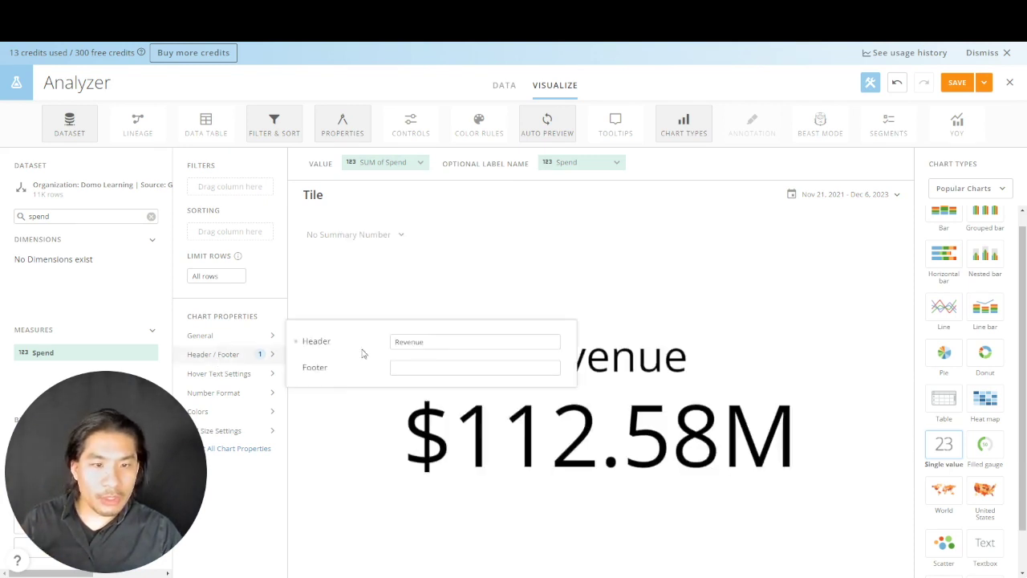
double_click(424, 342)
text(Re)
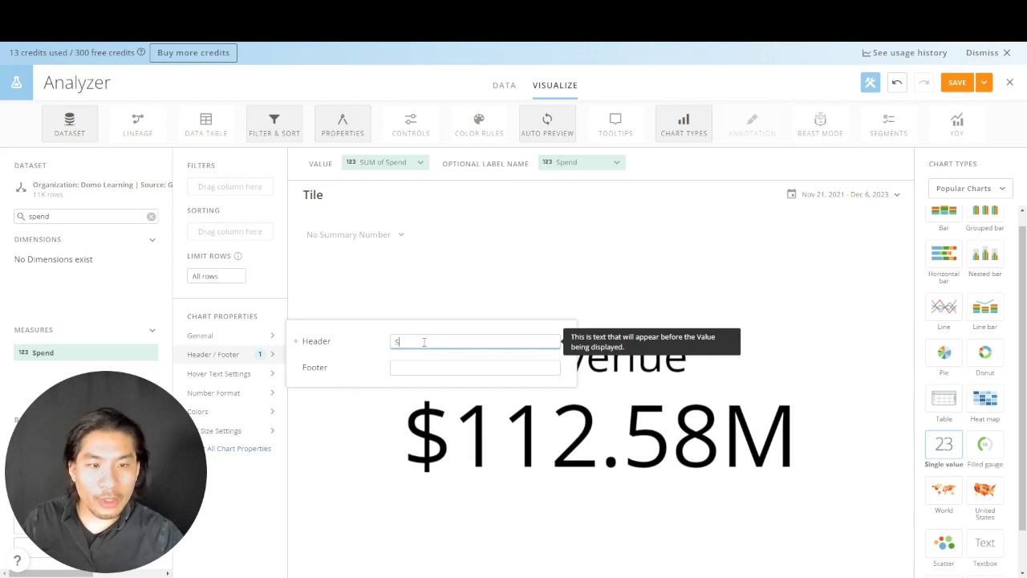
click(830, 301)
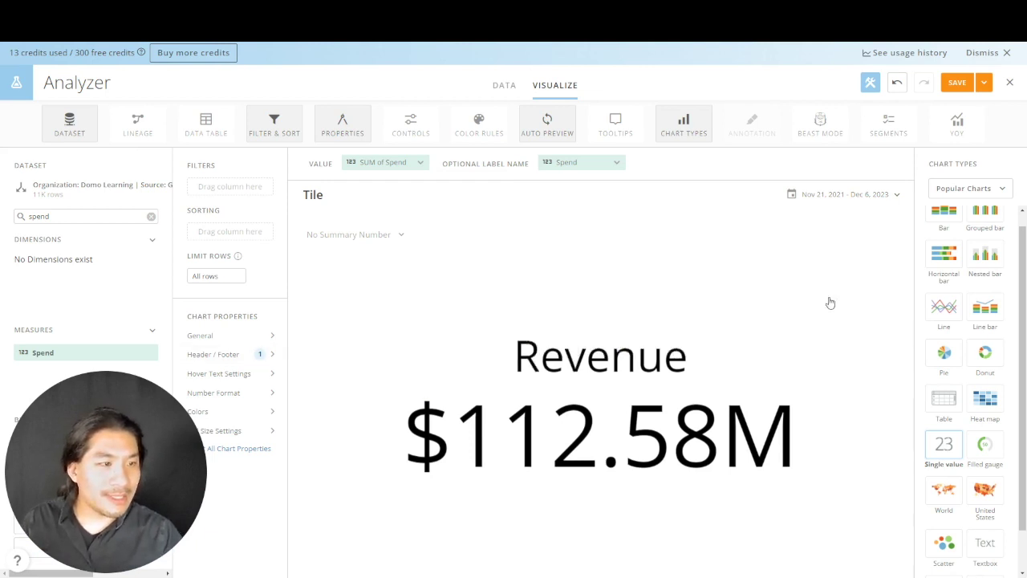
Save and close the Spend tile in Analyzer and return to the Demo Dashboard
click(983, 85)
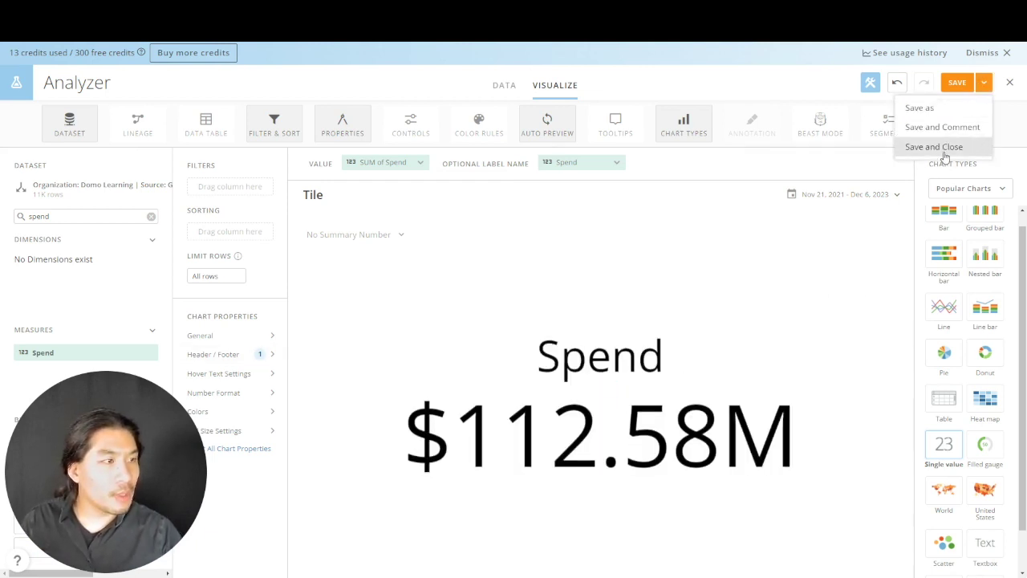
click(947, 146)
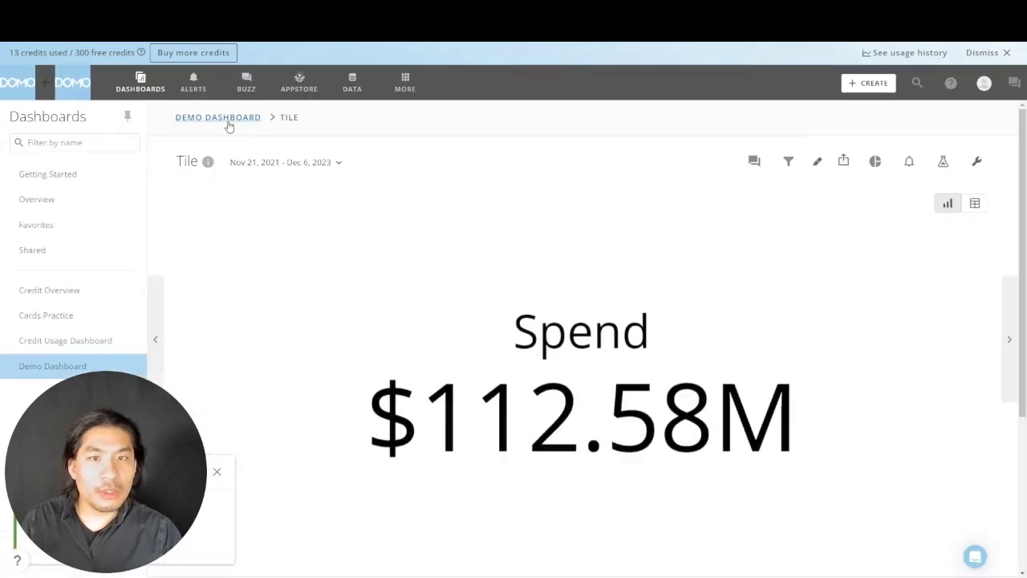
click(225, 119)
Save a copy of the Spend tile card from the Appendix section as a new card
scroll(435, 381, down, 5)
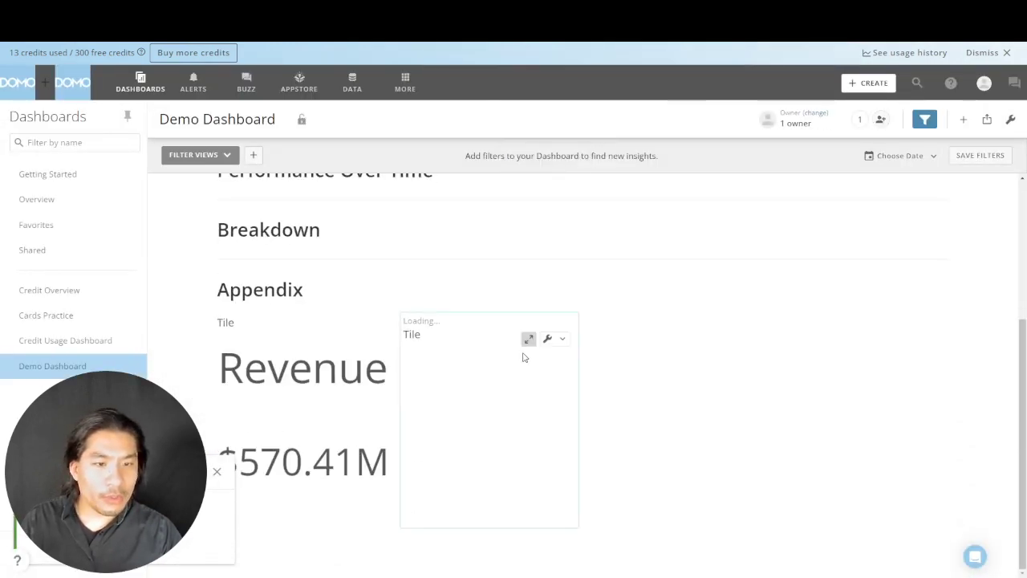
click(564, 329)
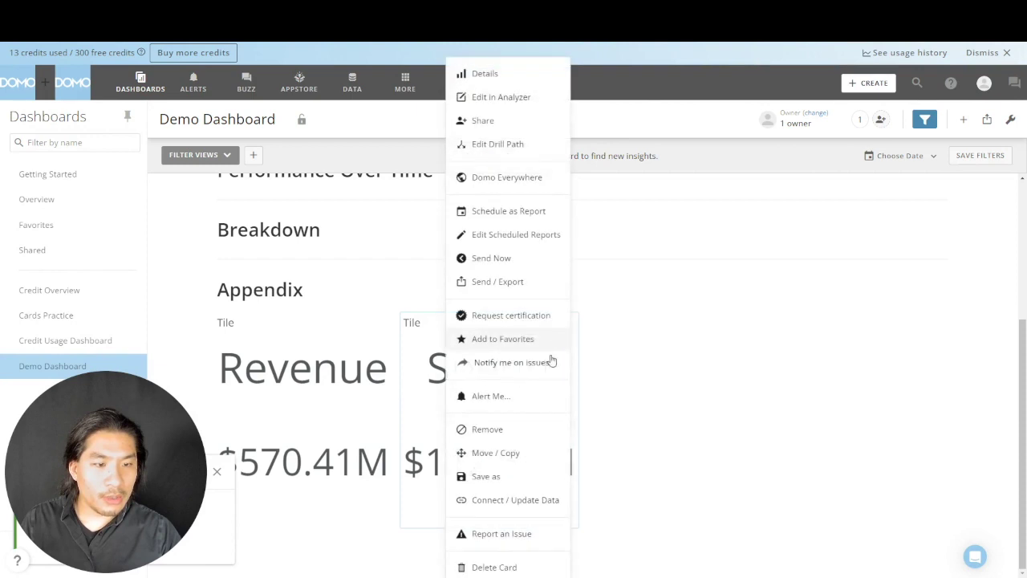
click(504, 482)
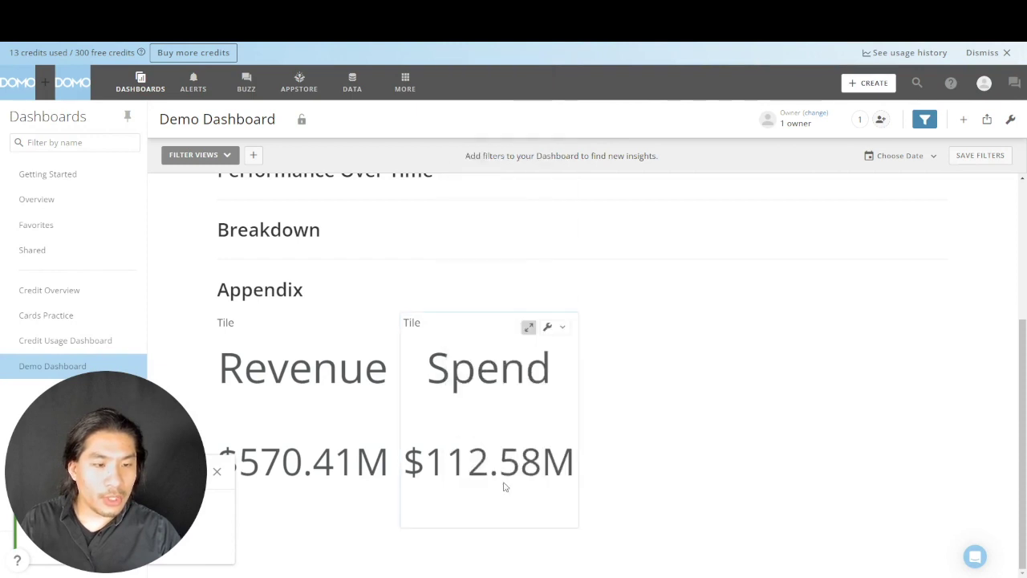
click(679, 475)
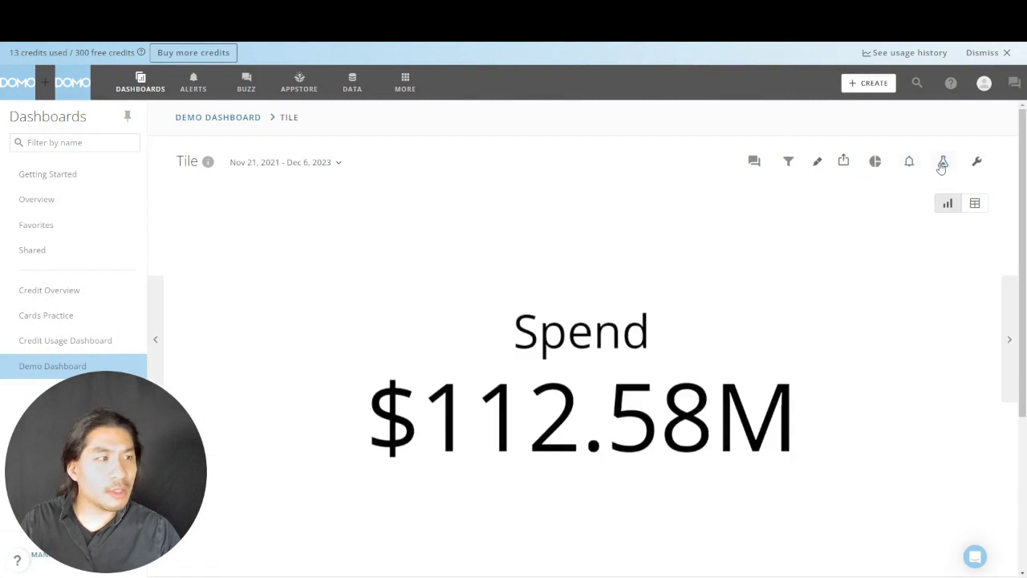
In Analyzer, replace Spend with the Orders measure as the new copy's value and label name, and set its header to "Orders"
click(942, 164)
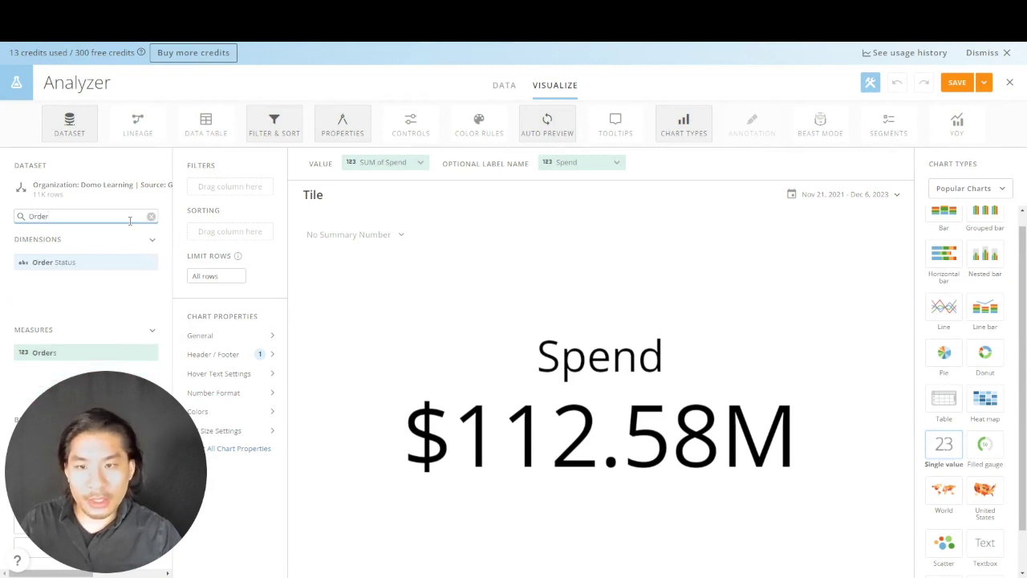
drag(69, 350, 387, 162)
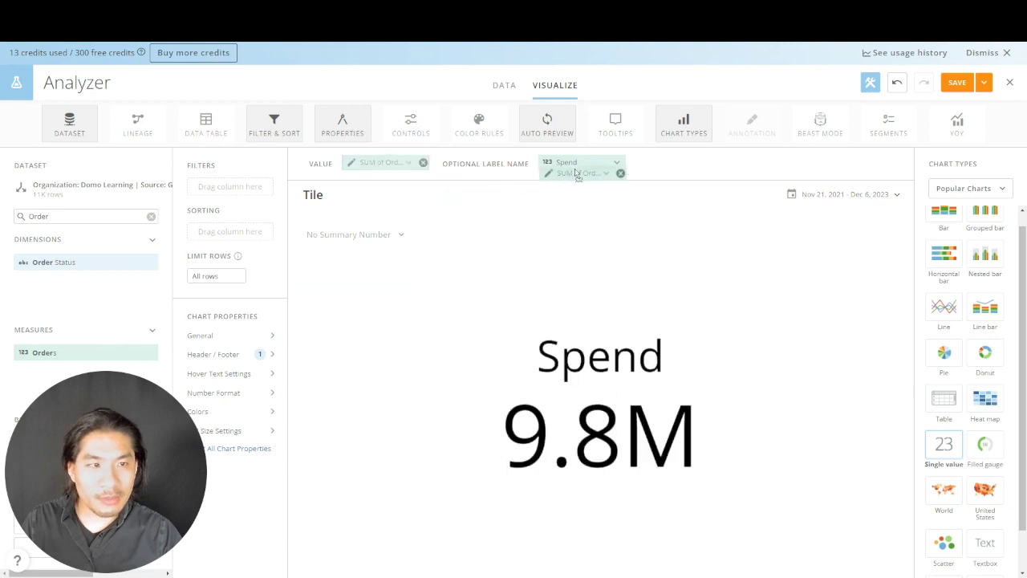
click(233, 356)
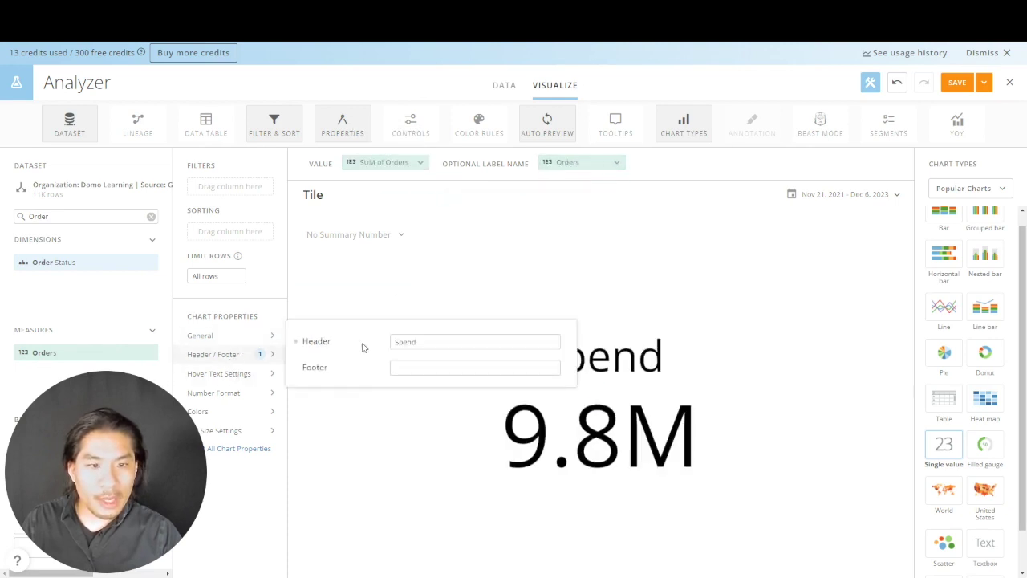
double_click(407, 340)
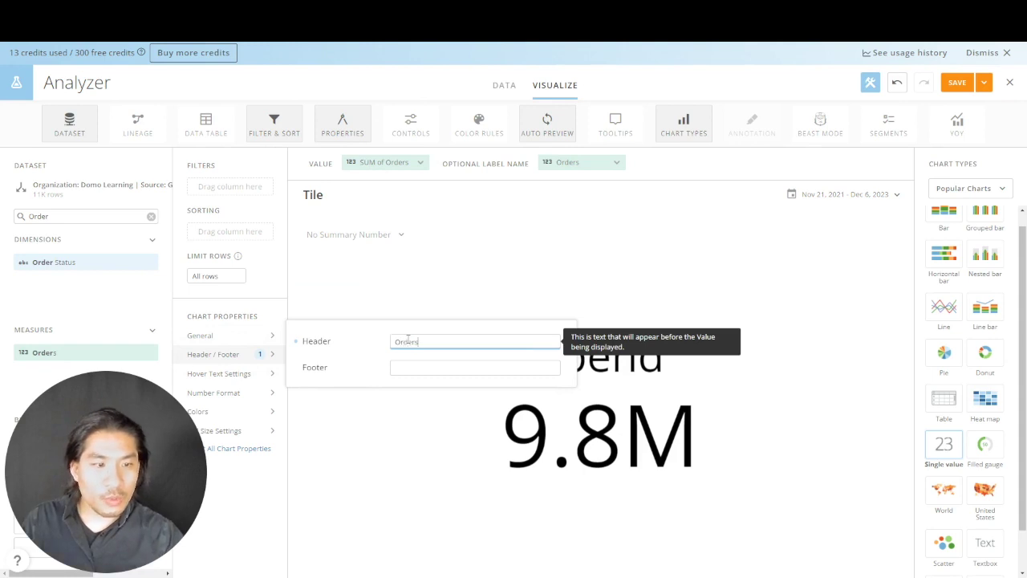
click(658, 269)
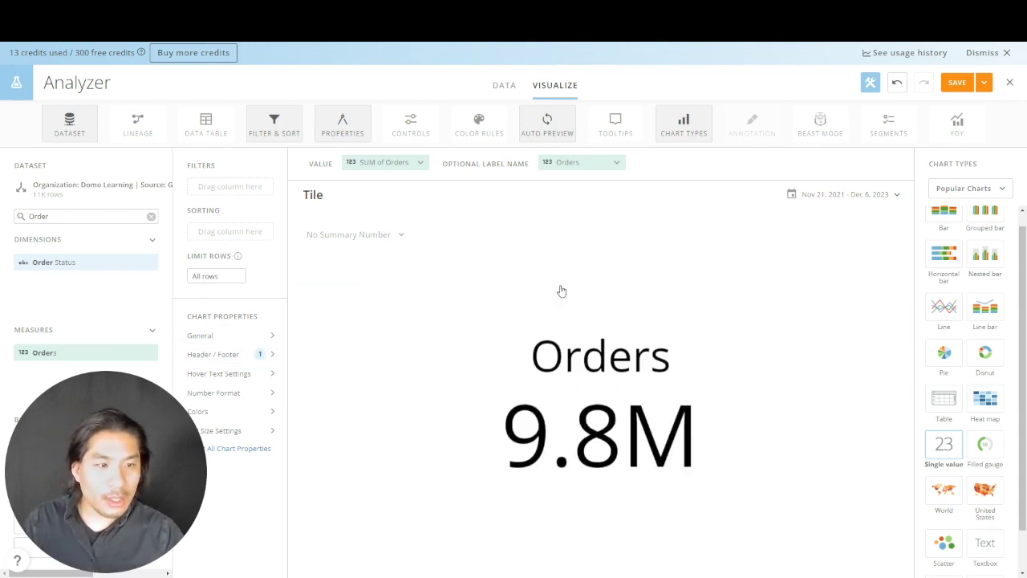
Format the summed Orders value as Number with 2 decimals
click(386, 162)
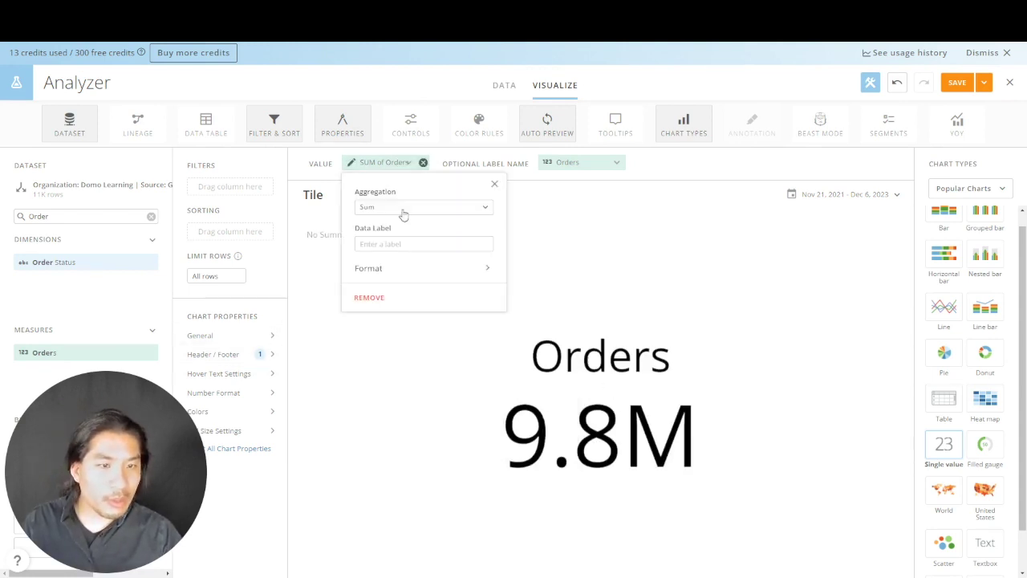
click(407, 269)
click(417, 224)
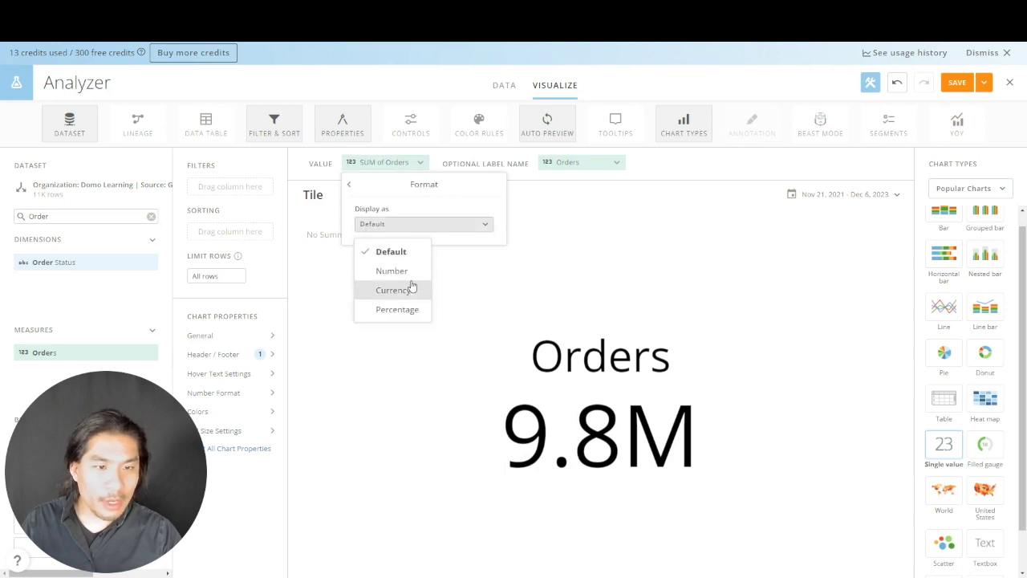
click(418, 268)
click(417, 261)
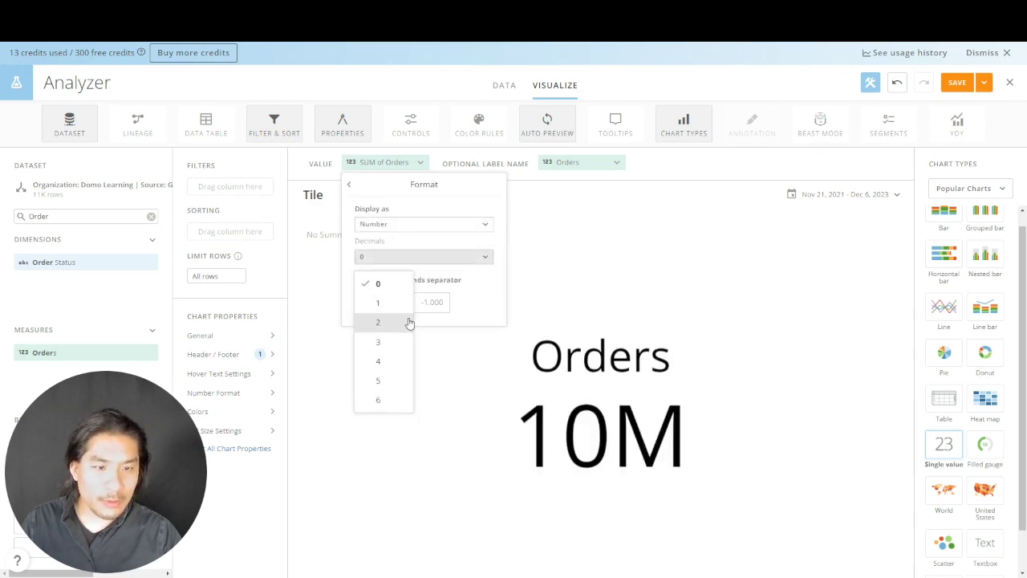
click(411, 321)
click(786, 312)
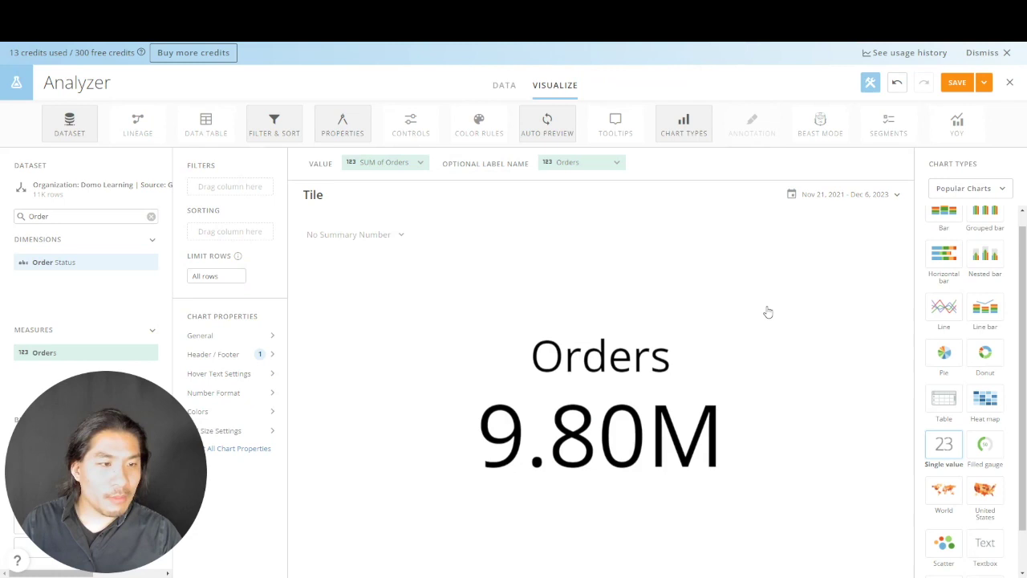
Save and close the Orders tile in Analyzer and return to the Demo Dashboard
click(984, 83)
click(963, 145)
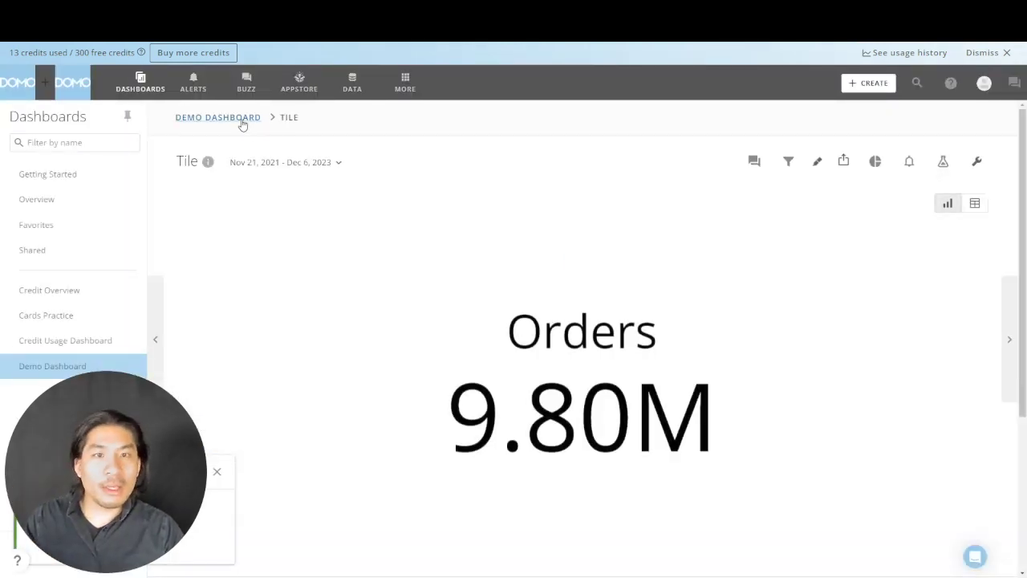
click(243, 120)
Edit the dashboard to place the Revenue, Spend and Orders tiles side by side under Overview, and reduce that row's height
scroll(422, 360, down, 5)
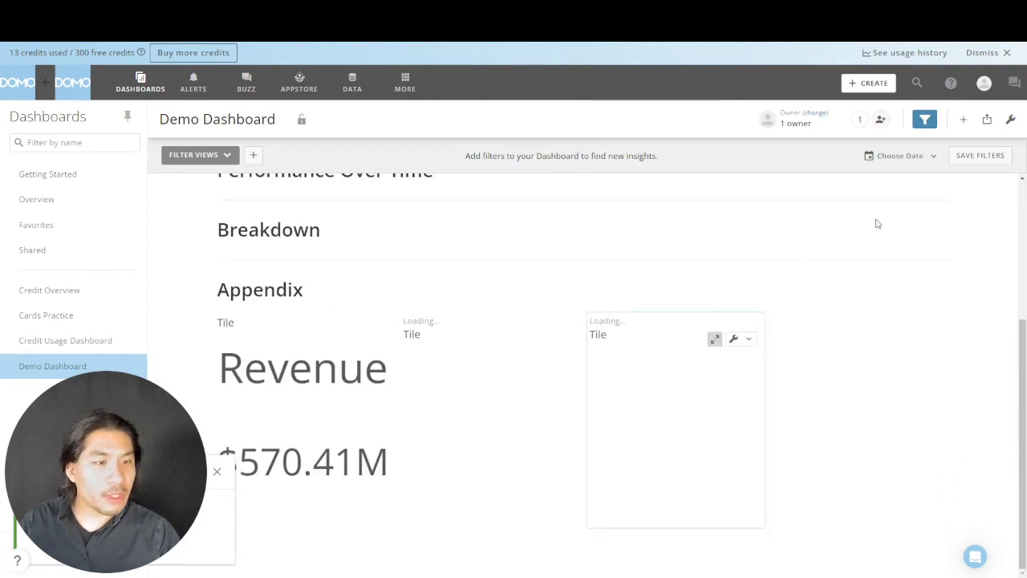
click(1010, 119)
click(921, 150)
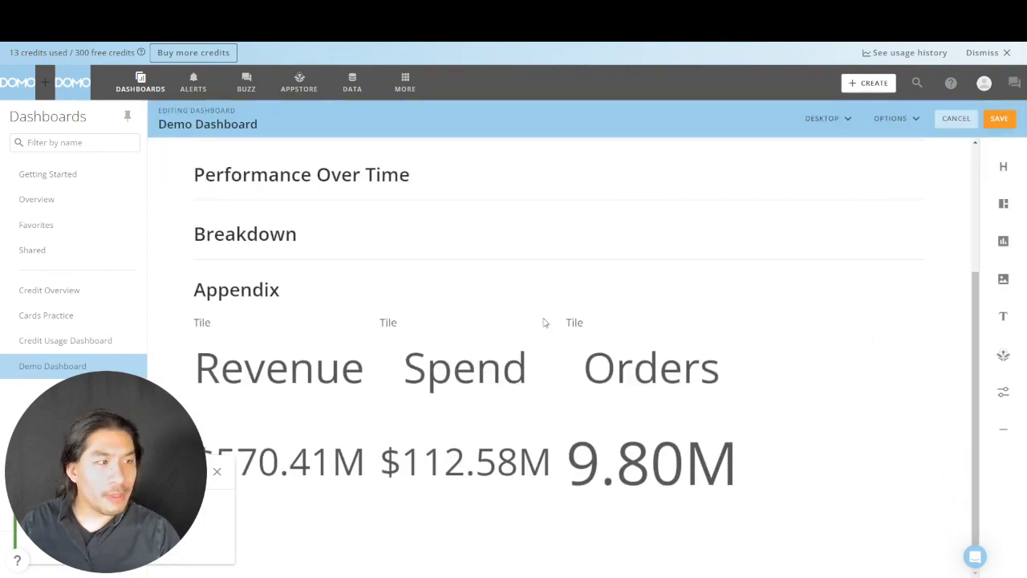
drag(313, 427, 946, 241)
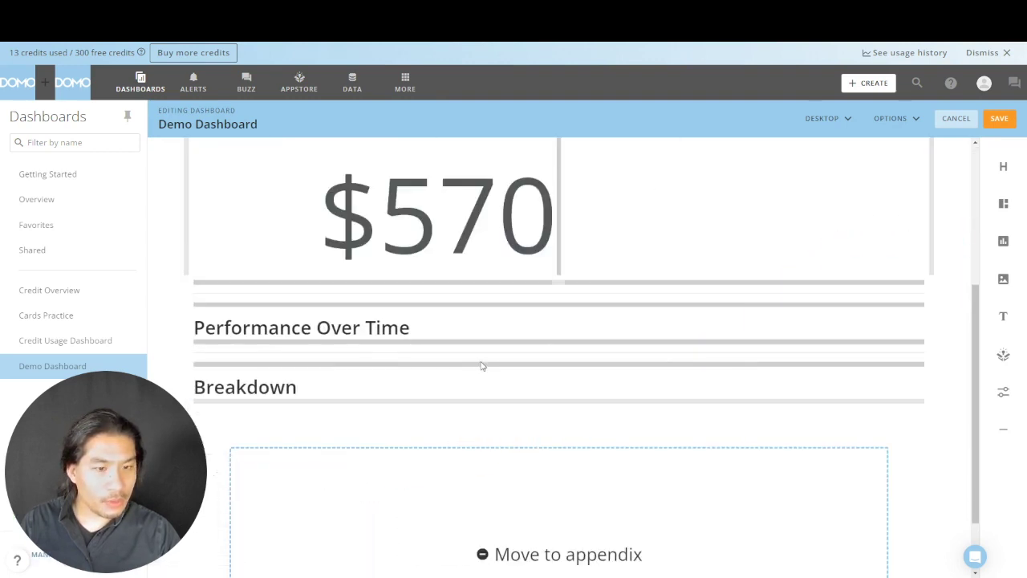
drag(969, 170, 932, 257)
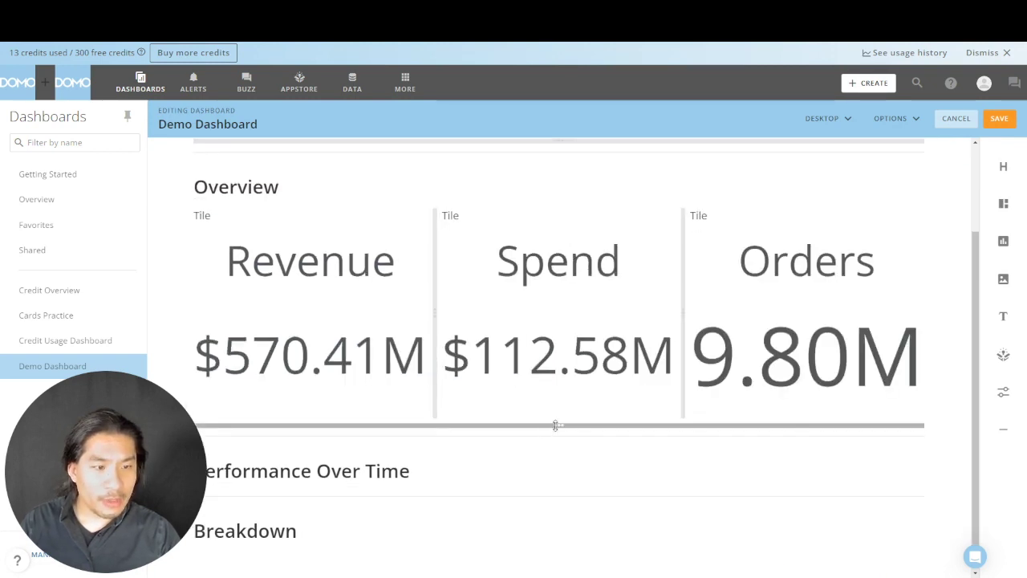
drag(555, 426, 571, 300)
scroll(567, 296, up, 2)
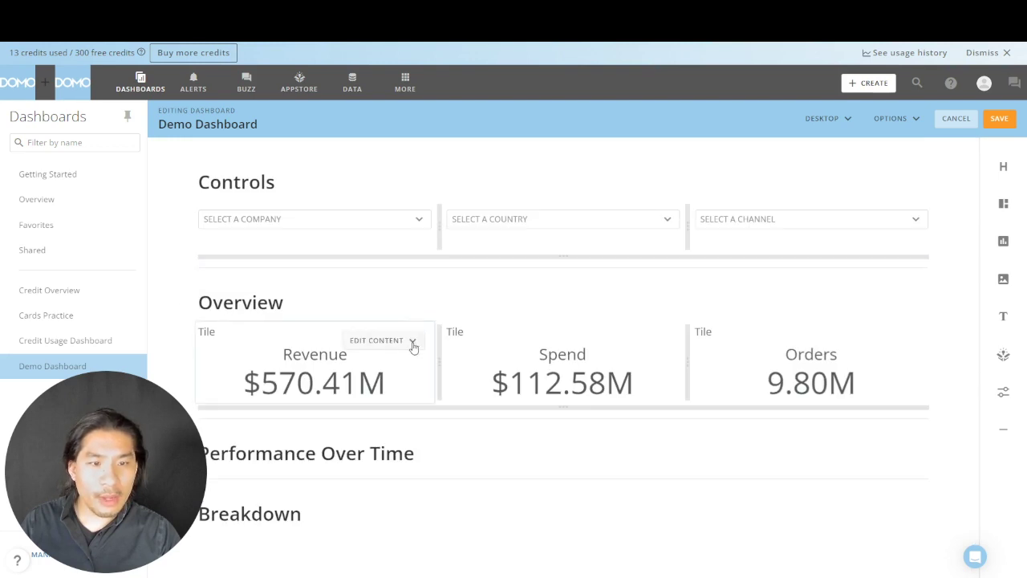
Hide the card titles on the Revenue, Spend and Orders tiles
click(413, 343)
click(366, 419)
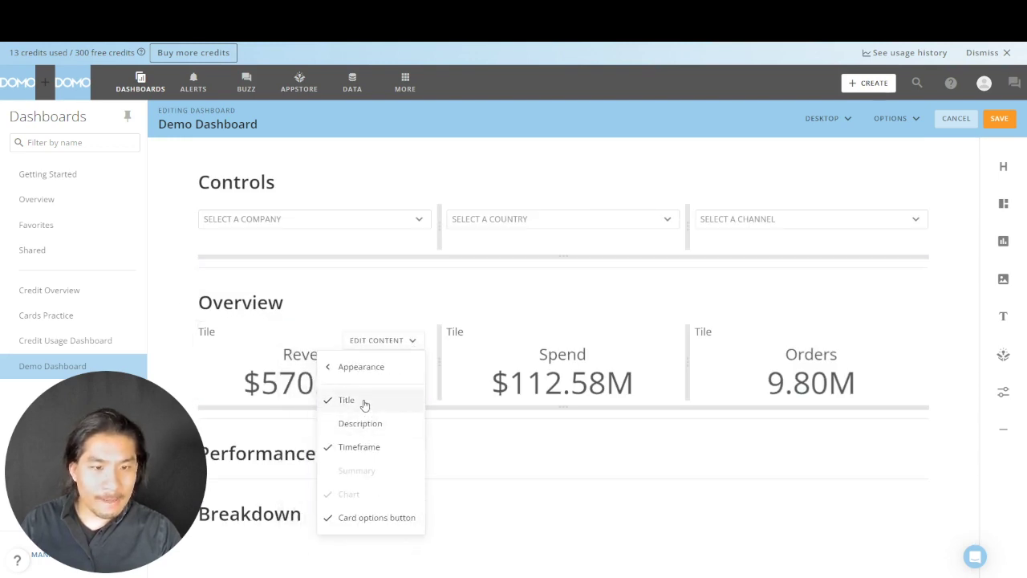
click(366, 406)
click(638, 342)
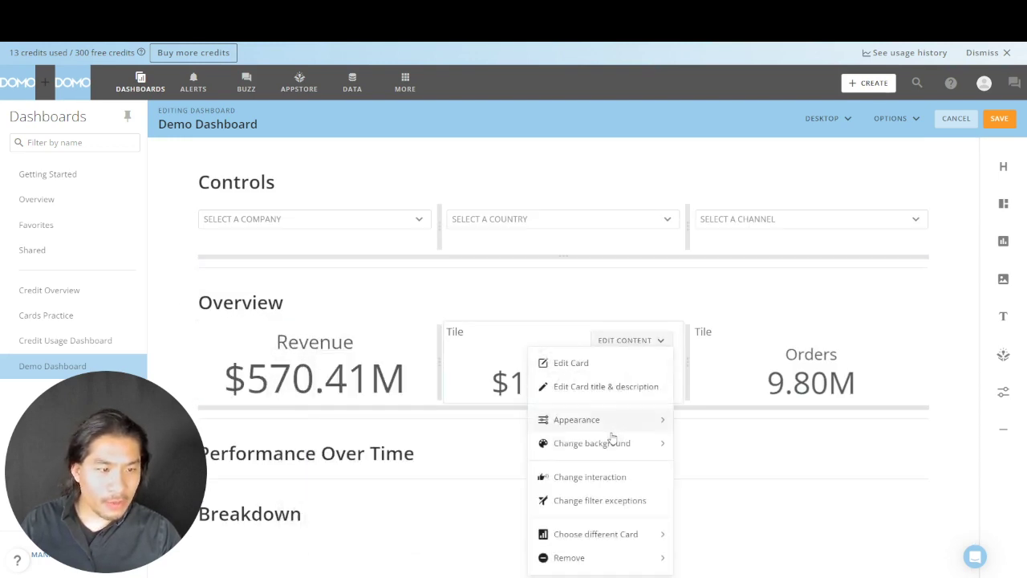
click(613, 423)
click(602, 401)
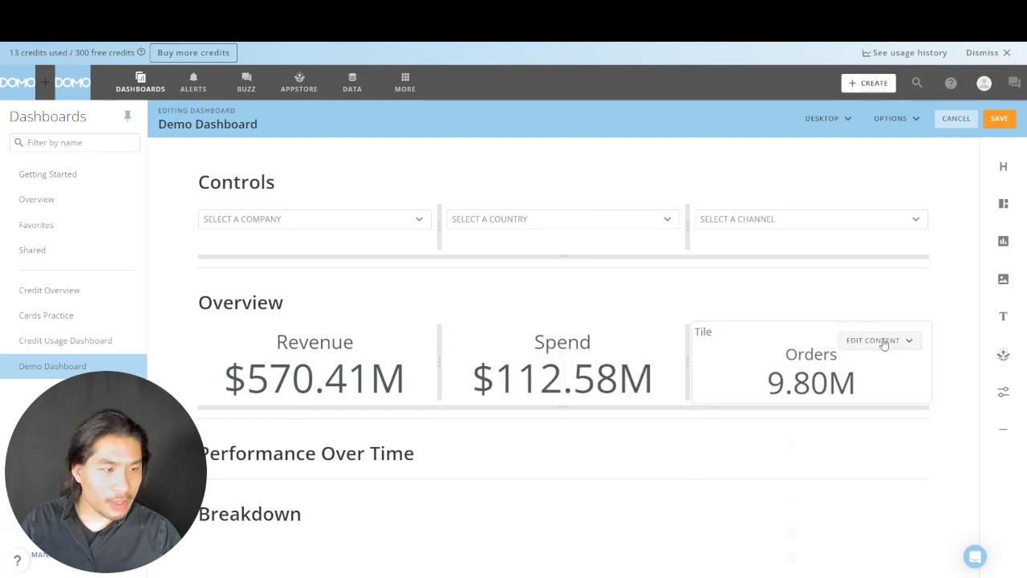
click(884, 343)
click(836, 420)
click(831, 400)
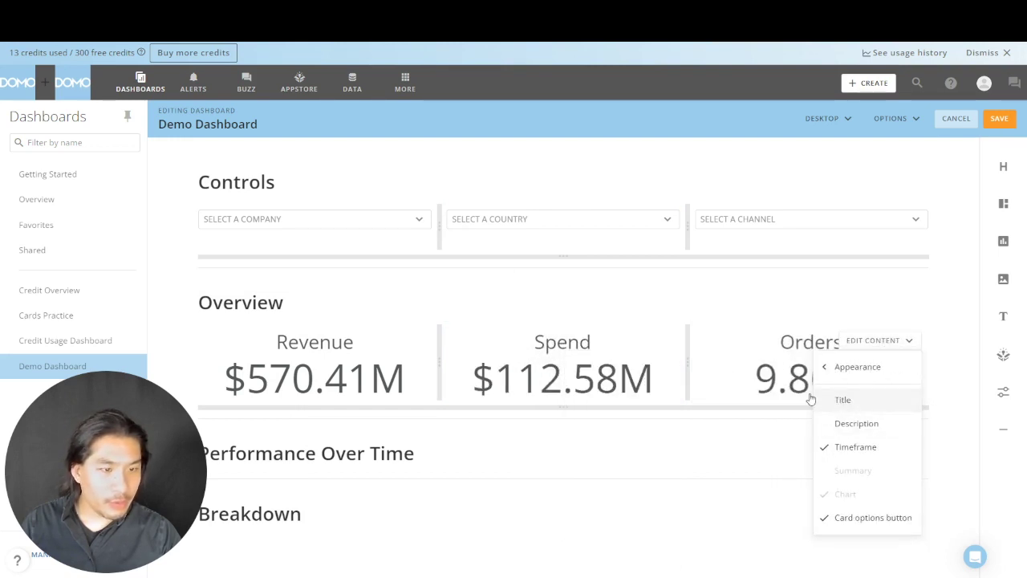
Set the tile backgrounds to dark green 387B26 for Revenue, dark red for Spend and dark blue for Orders, and save the dashboard
click(412, 343)
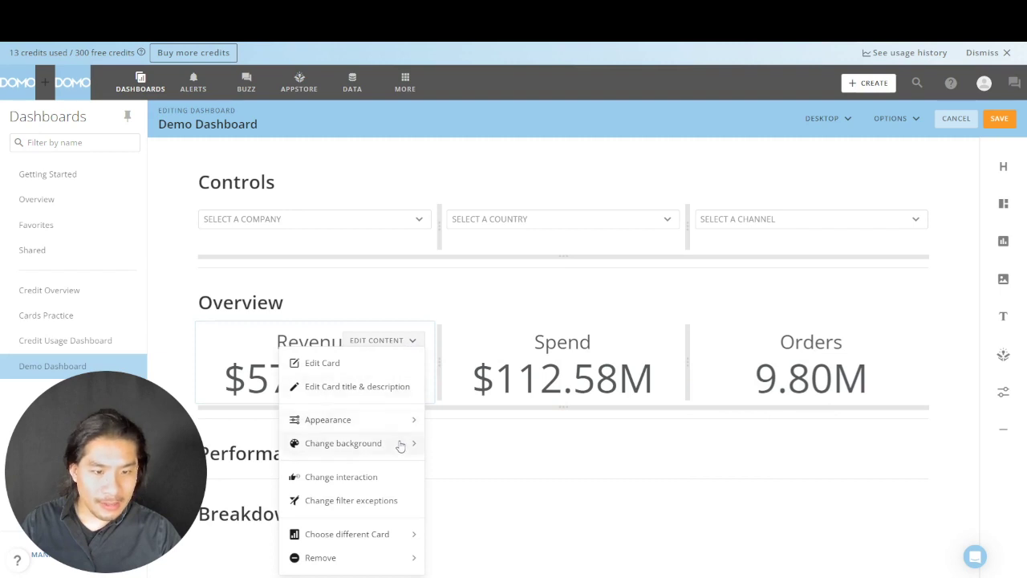
click(397, 444)
click(404, 340)
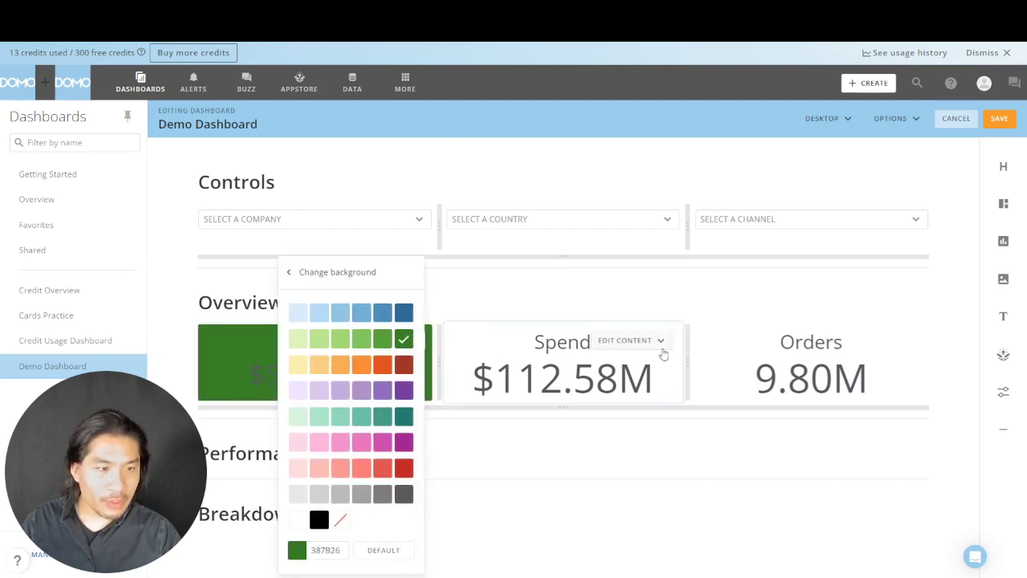
click(634, 340)
click(635, 444)
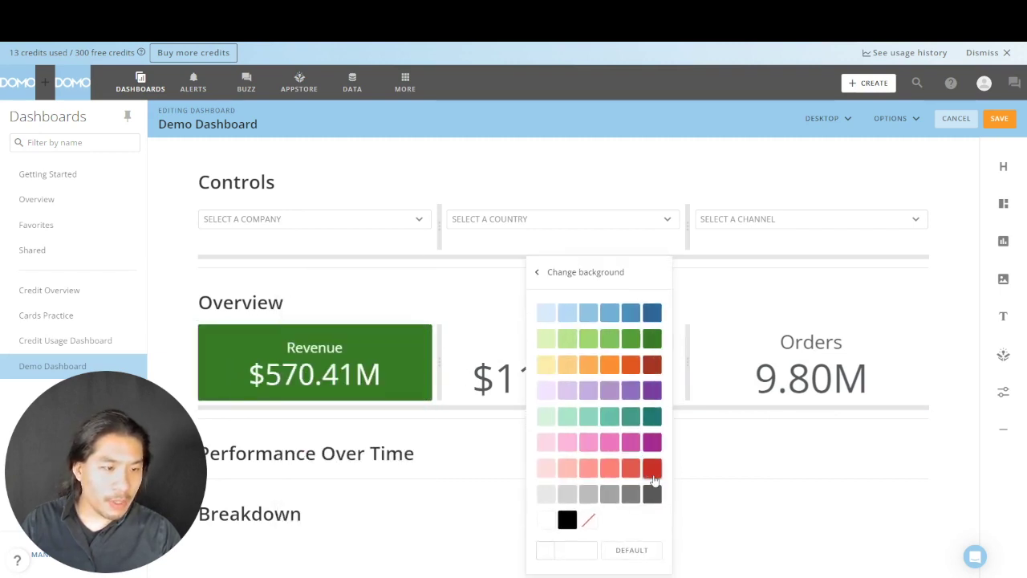
click(652, 468)
click(883, 343)
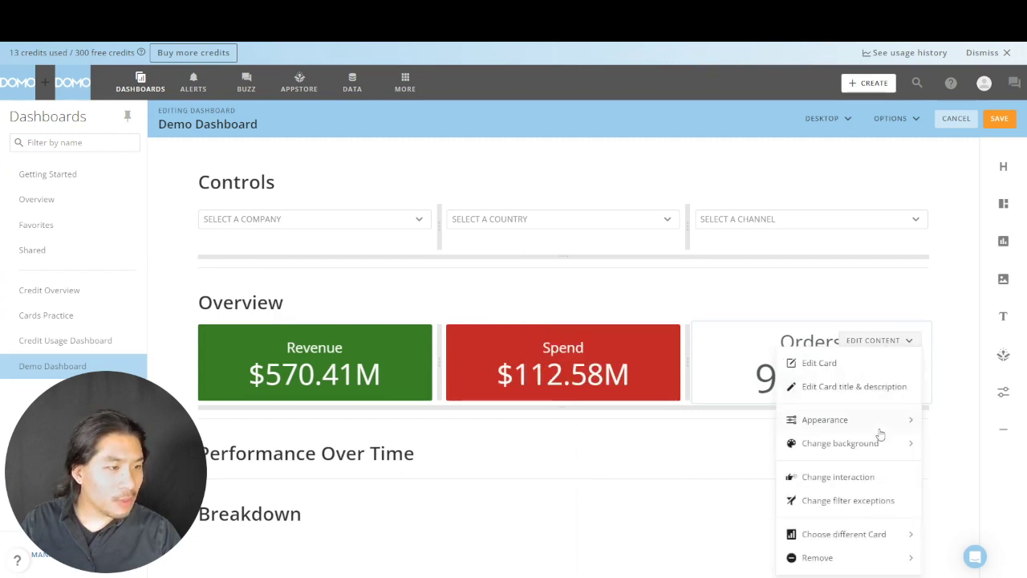
click(878, 443)
click(902, 318)
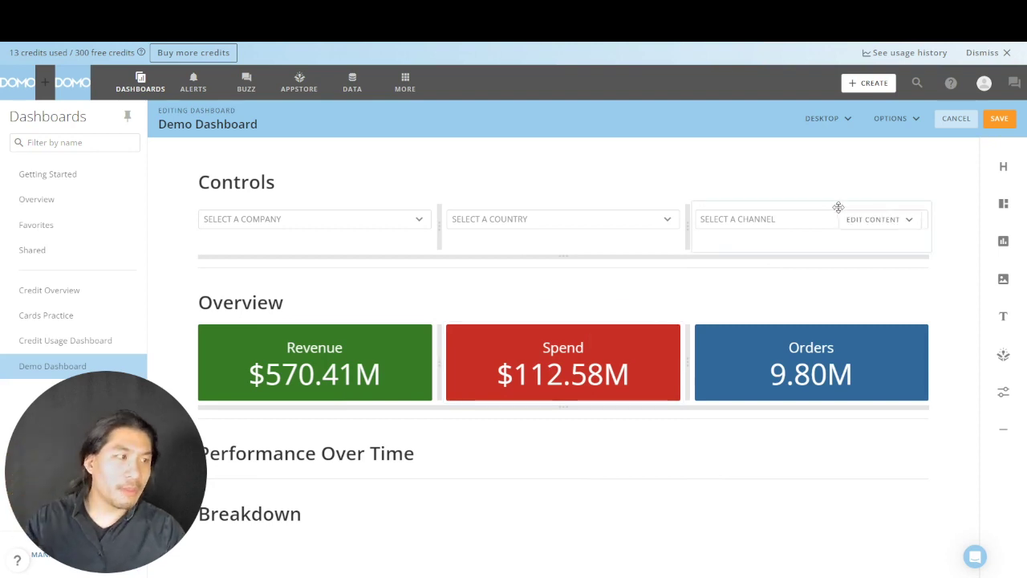
click(998, 120)
Review the dashboard's filter options, including the filter bar and the filter and PDP icons, and save them
click(1009, 120)
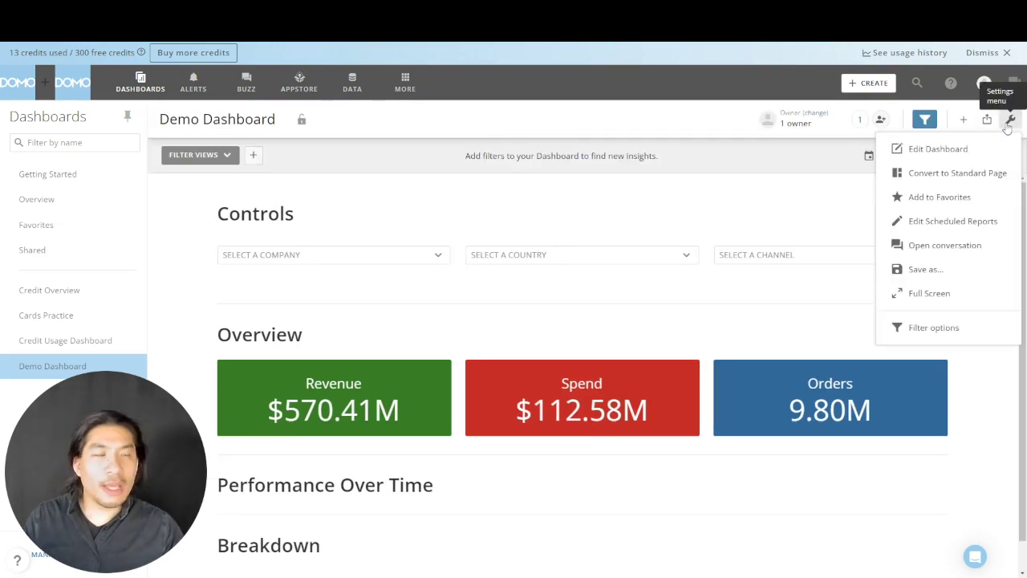
click(950, 328)
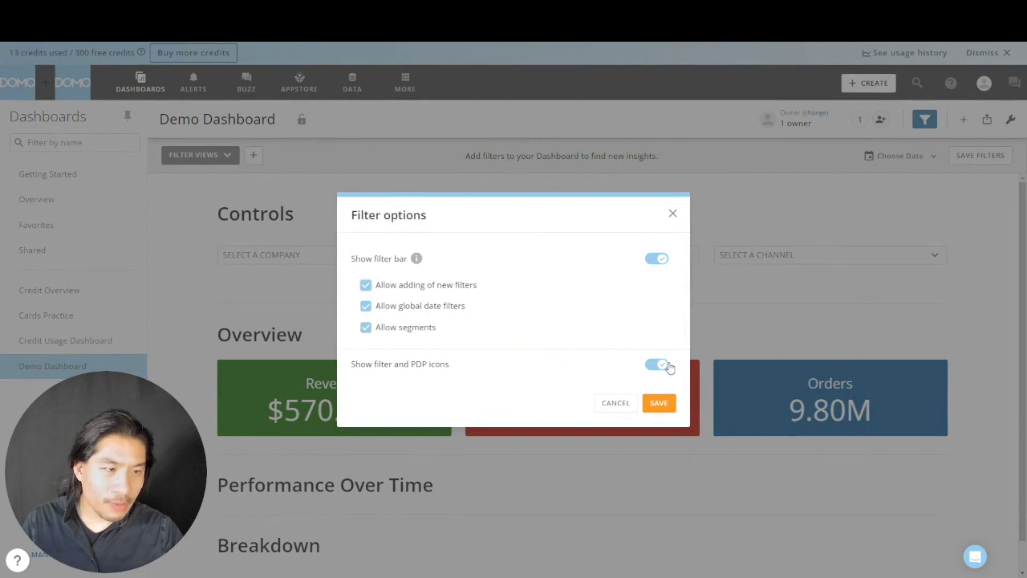
click(667, 403)
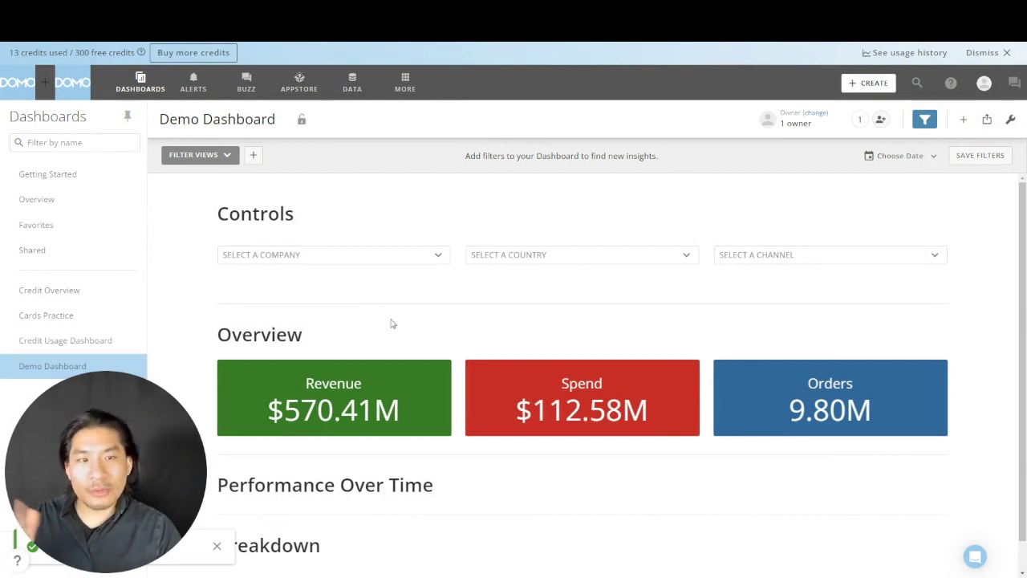
Save a copy of the Revenue card to the Demo Dashboard with the title Revenue YOY
scroll(683, 321, down, 1)
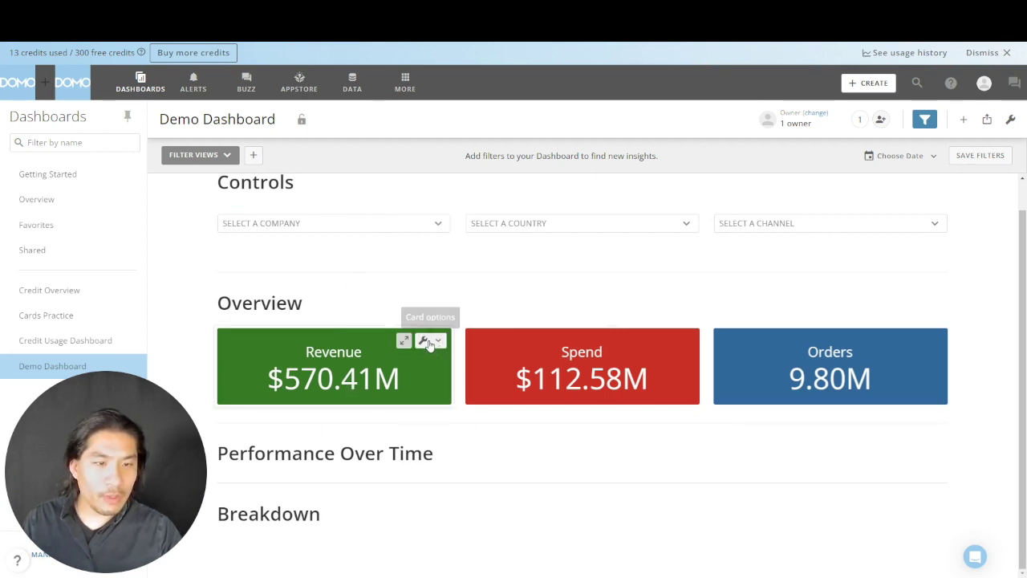
click(430, 343)
click(365, 482)
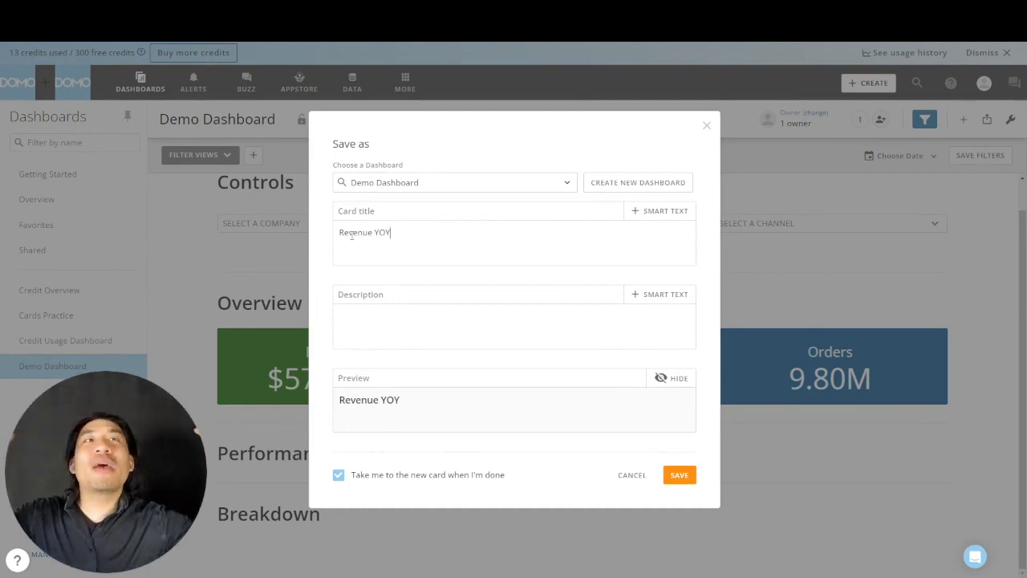
click(688, 480)
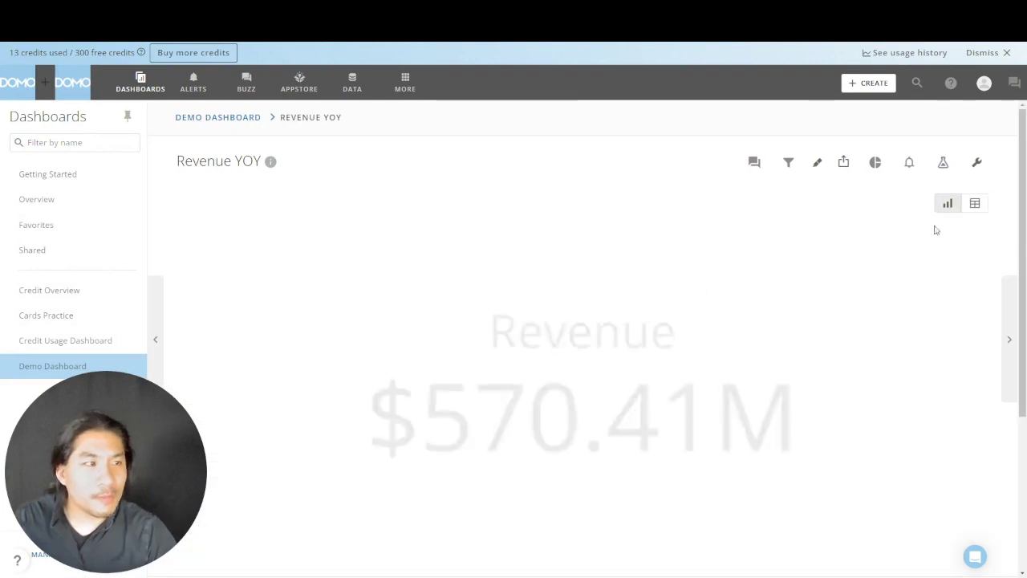
Change the Revenue YOY card to a period-over-period grouped bar chart with Date on the X axis
click(944, 166)
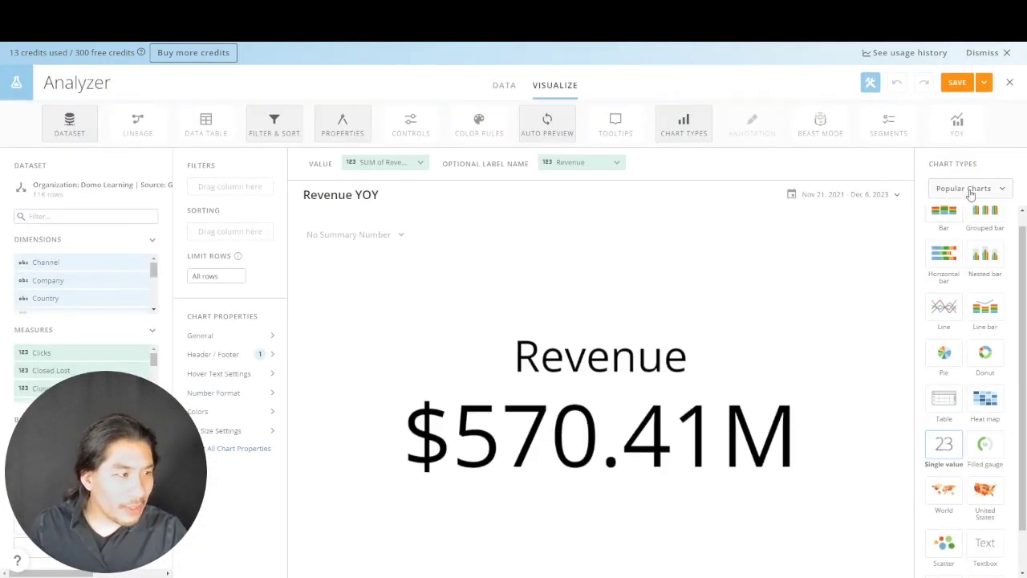
click(971, 194)
click(967, 235)
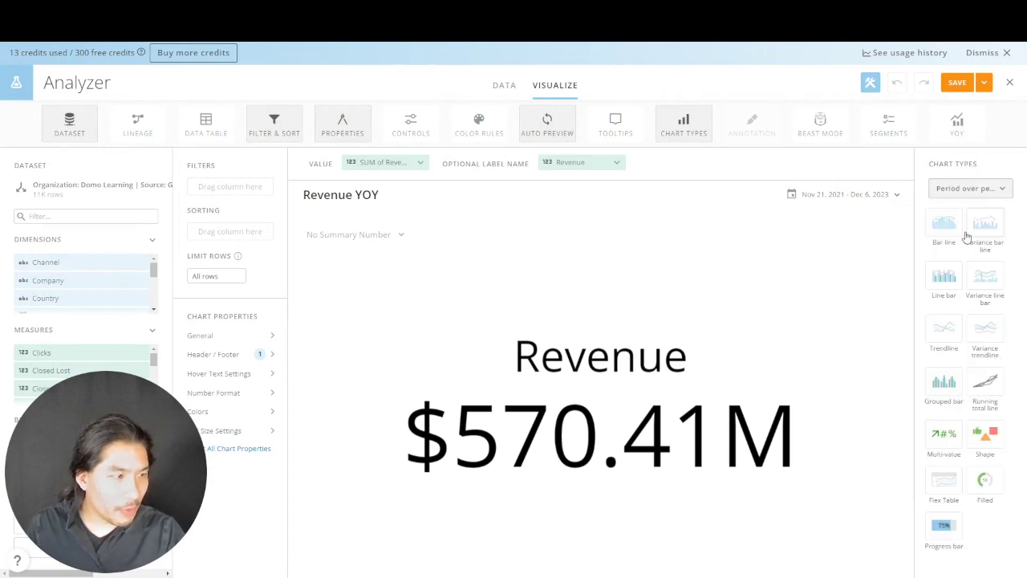
click(947, 384)
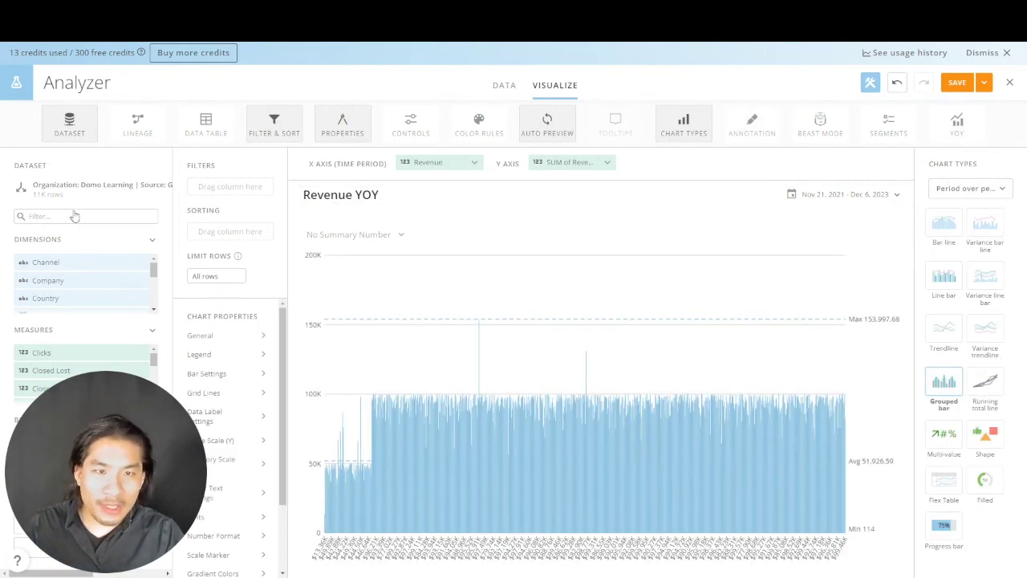
click(120, 216)
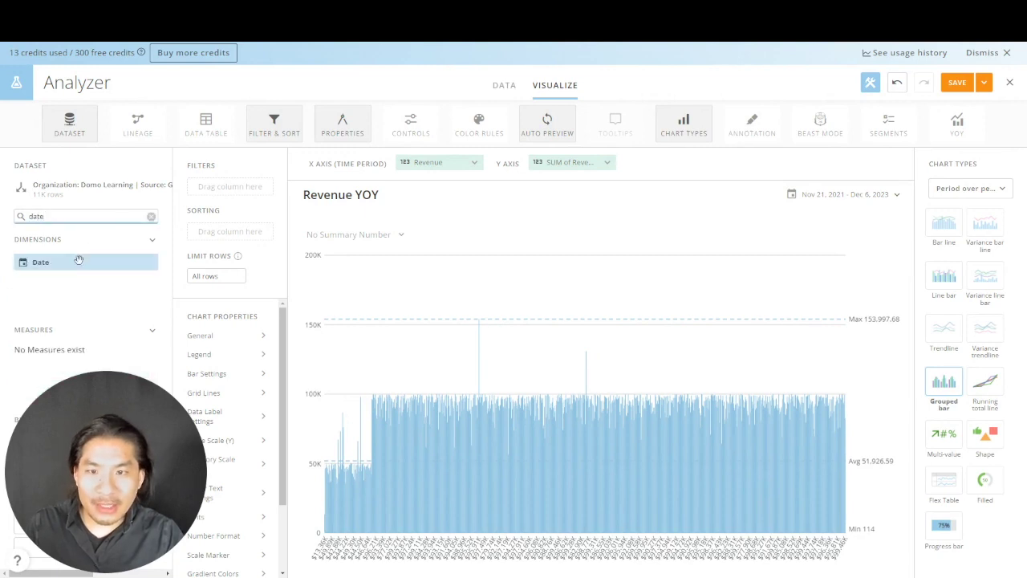
drag(78, 262, 432, 172)
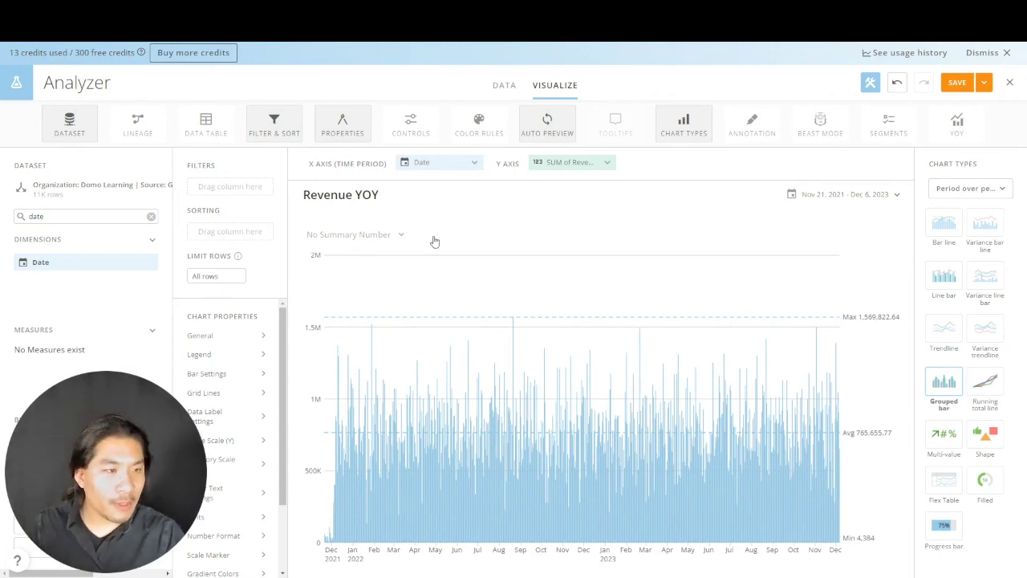
Set the chart's date range to This Year, graphed by Month and compared Year over Year with 1 year ago
click(843, 195)
click(803, 238)
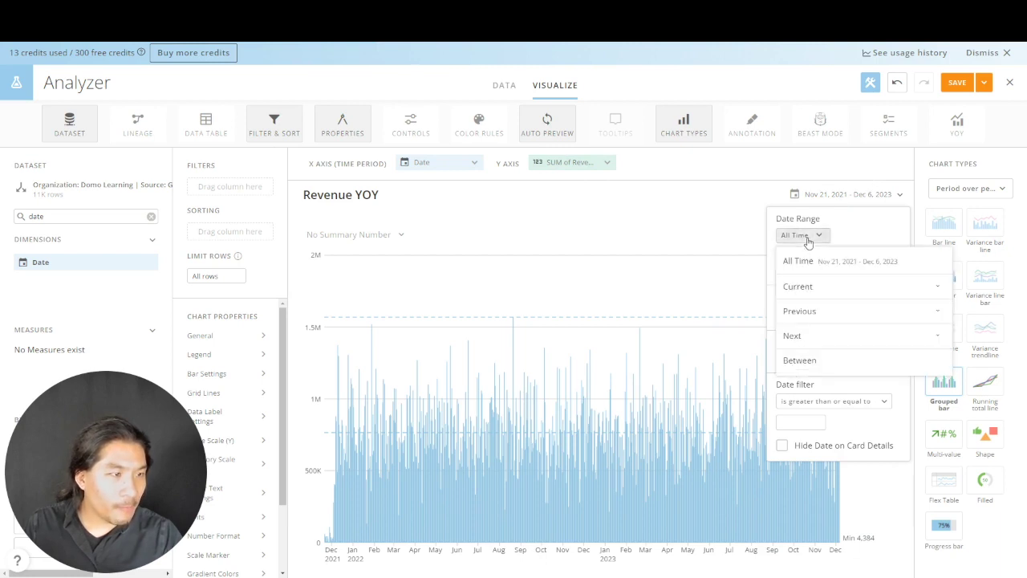
click(806, 287)
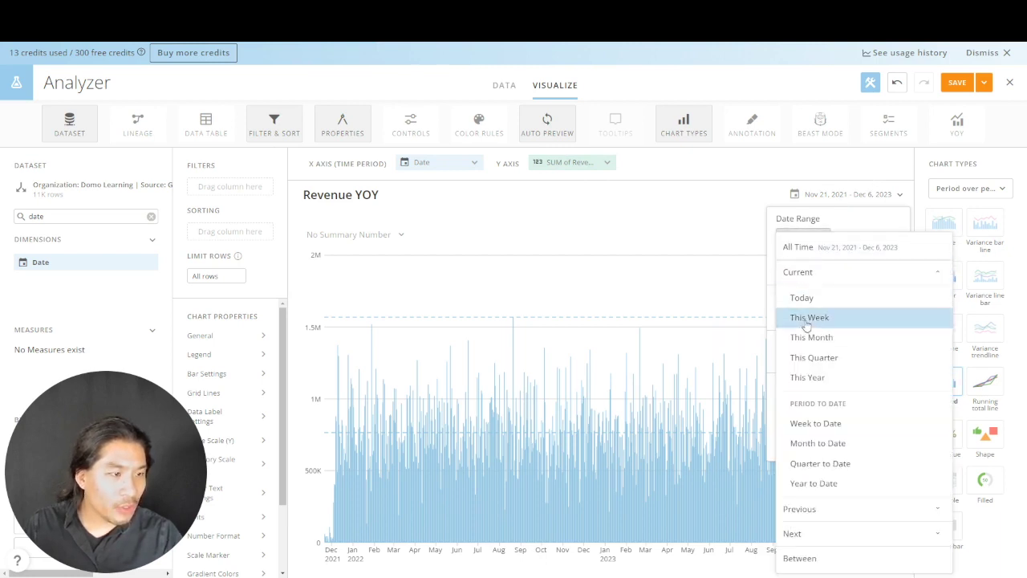
click(809, 377)
click(798, 271)
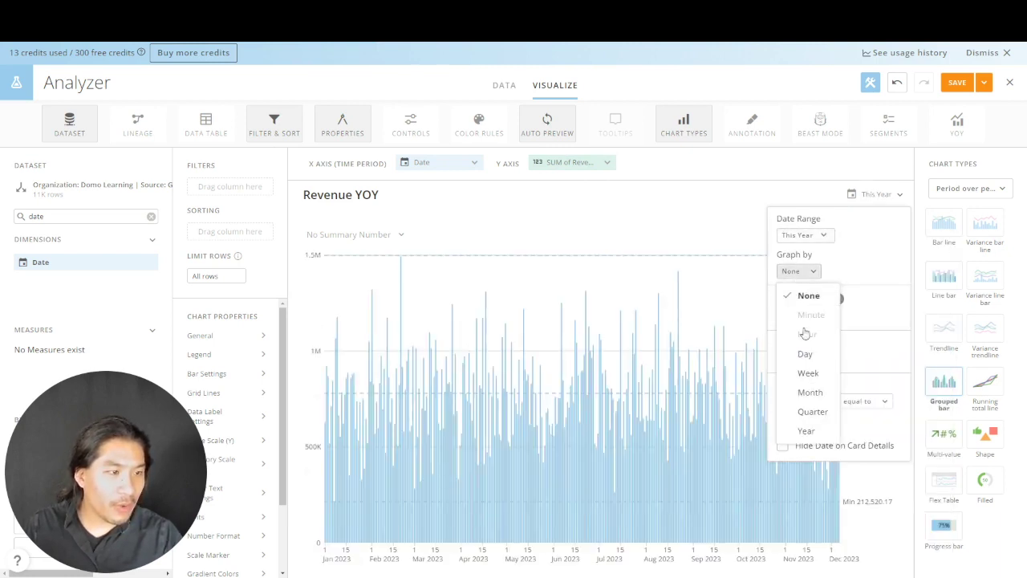
click(813, 386)
click(809, 317)
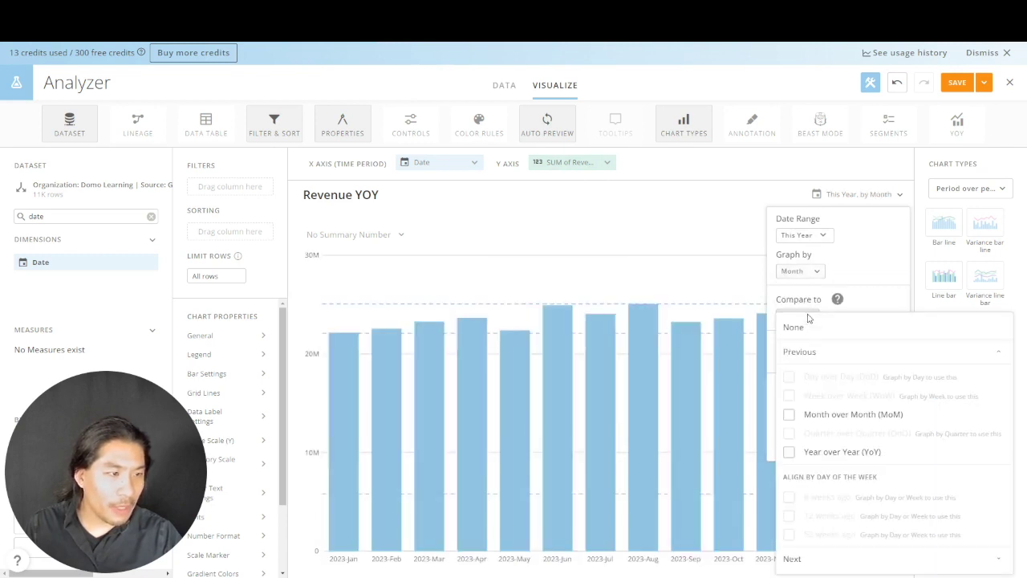
click(792, 453)
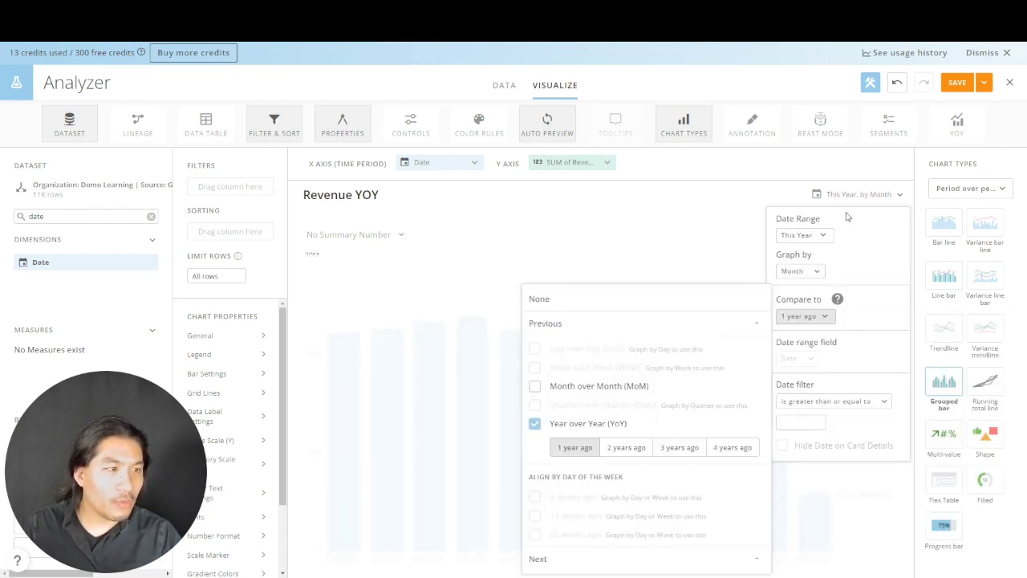
click(865, 172)
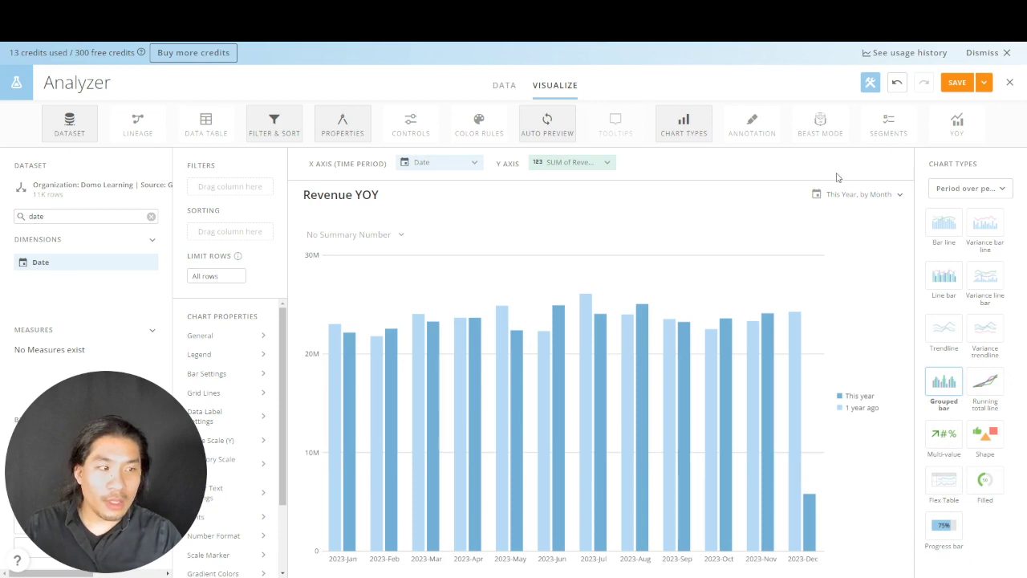
mouse_move(417, 365)
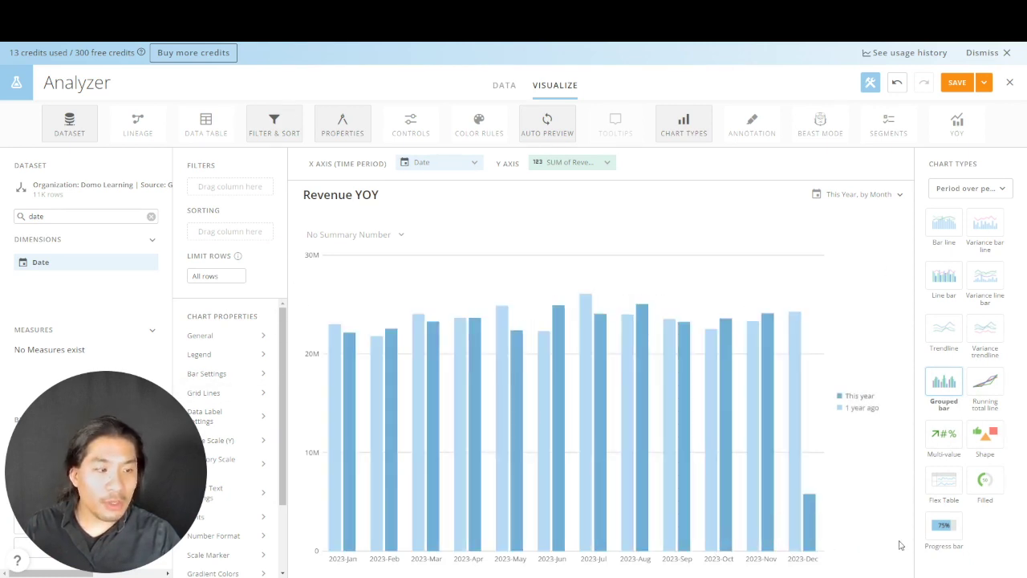
mouse_move(767, 552)
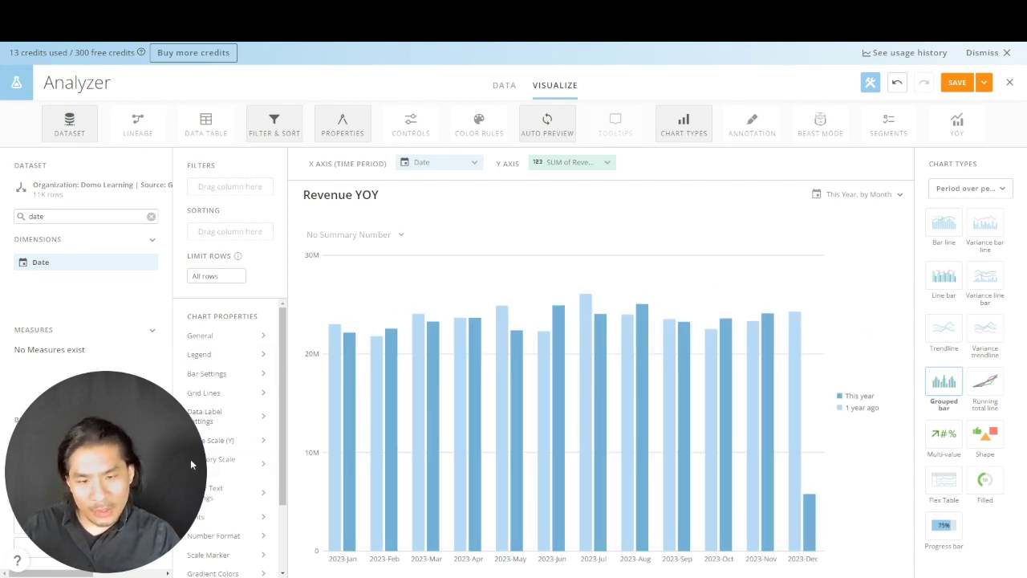
drag(190, 459, 172, 173)
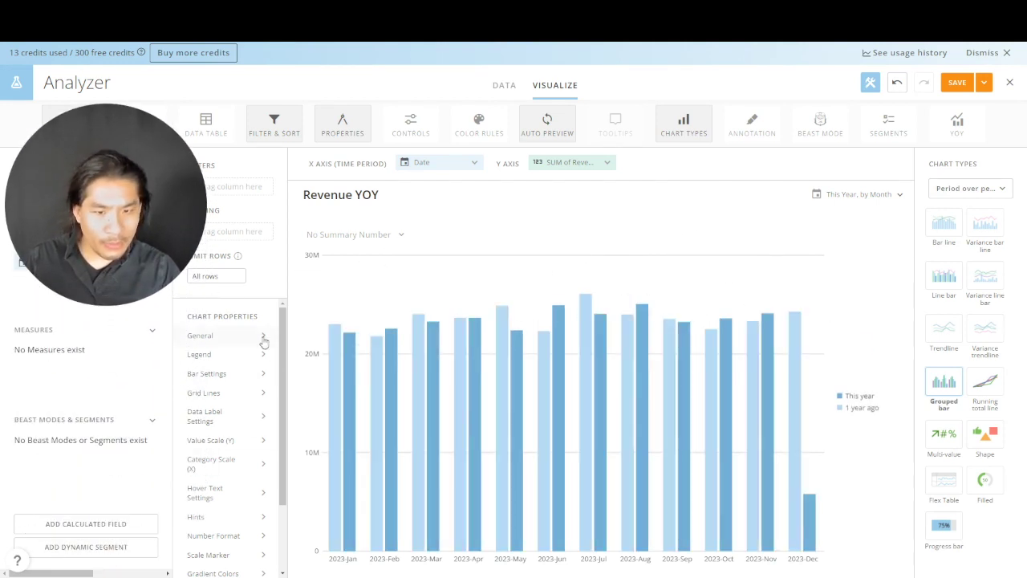
Set the portrait and landscape legend positions to Bottom and reverse the legend layout order
click(231, 354)
click(409, 331)
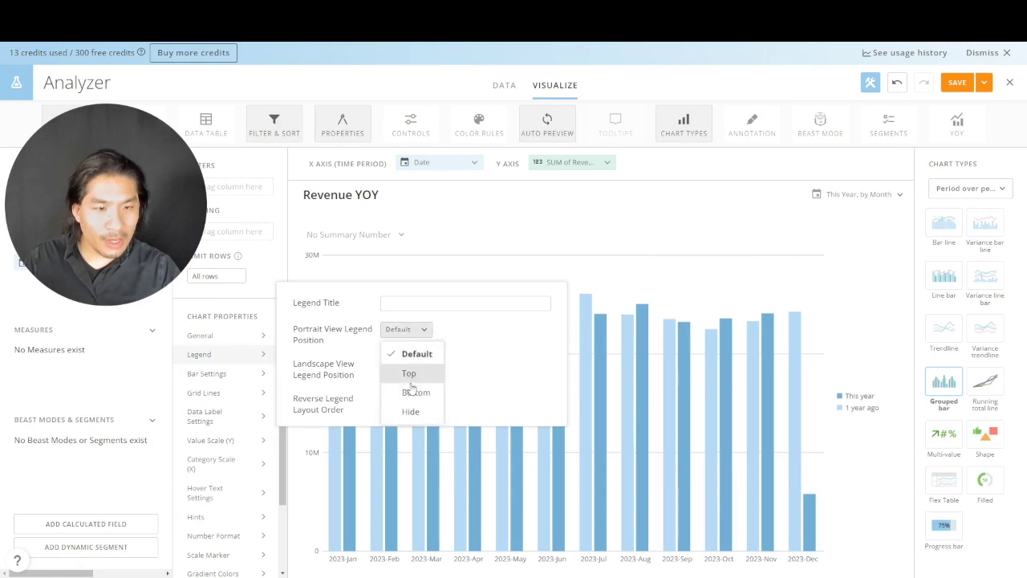
click(413, 412)
click(405, 364)
click(407, 446)
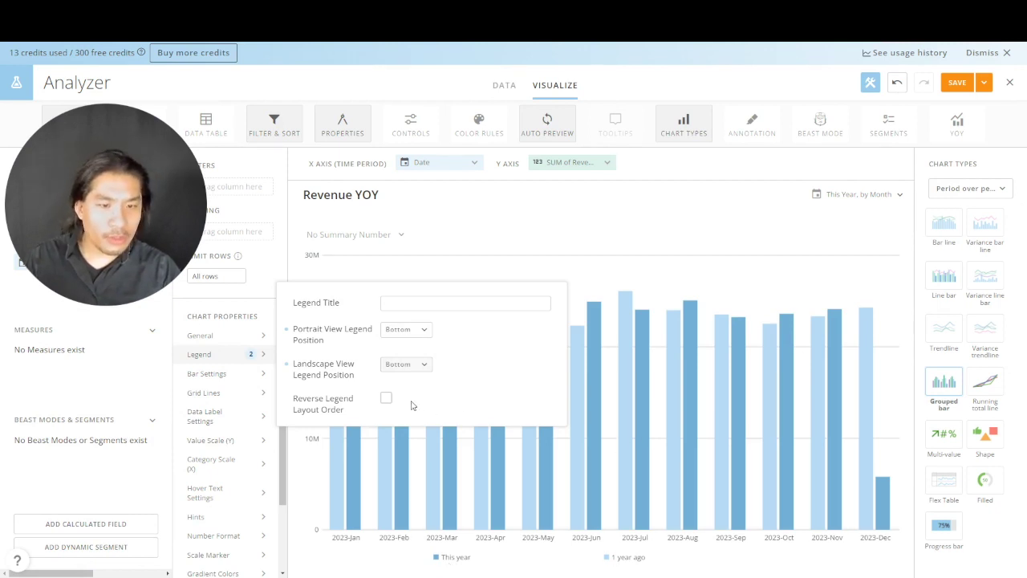
click(386, 399)
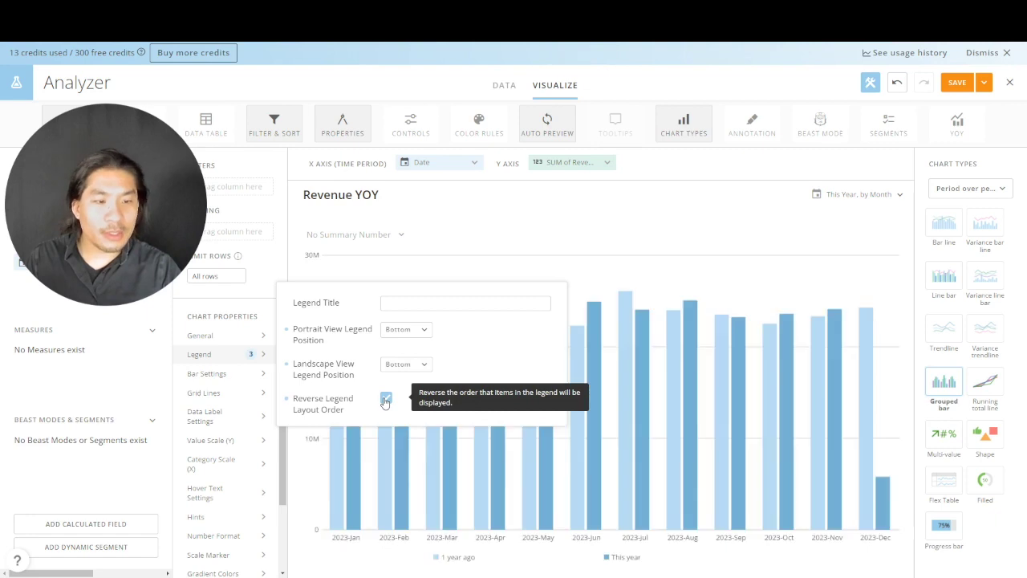
click(554, 236)
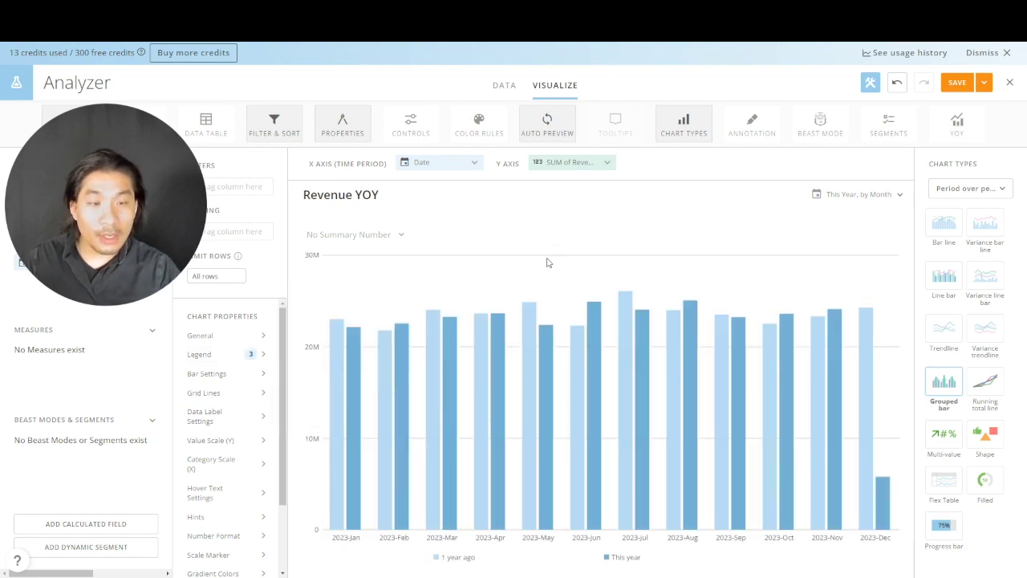
Add %_VALUE data labels to the bars and make them use the scale abbreviation
click(246, 424)
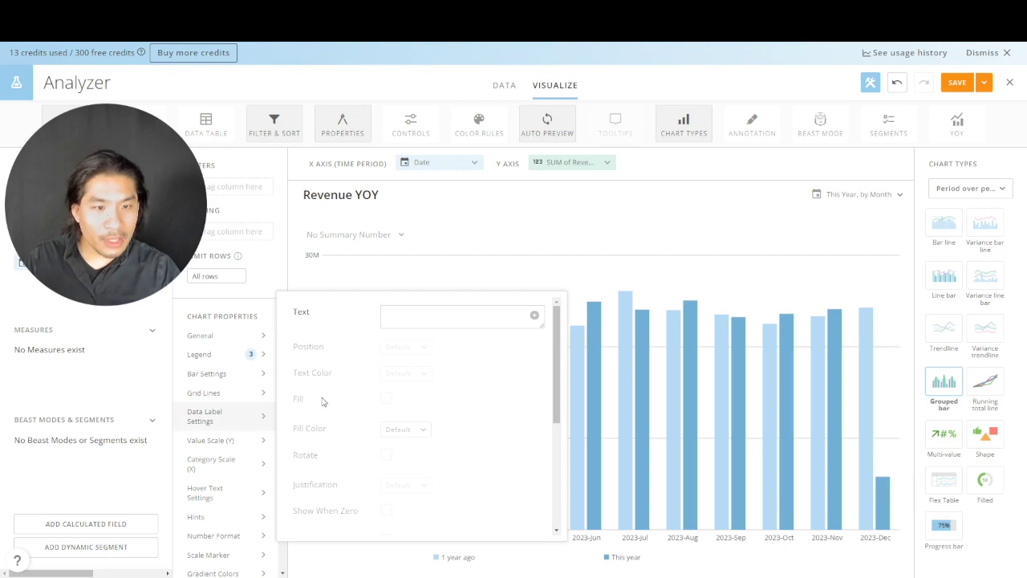
click(534, 317)
click(554, 503)
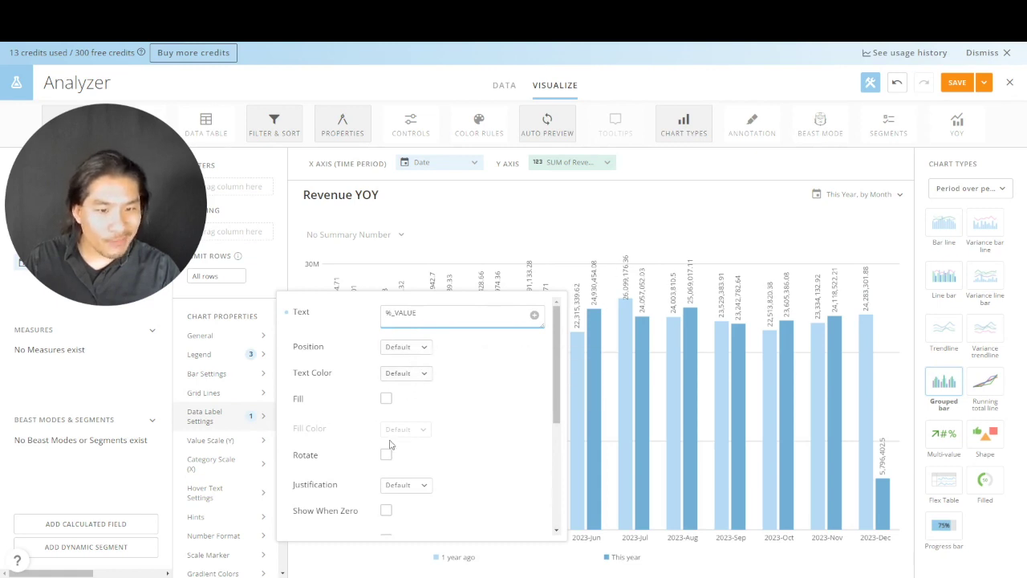
scroll(391, 437, down, 3)
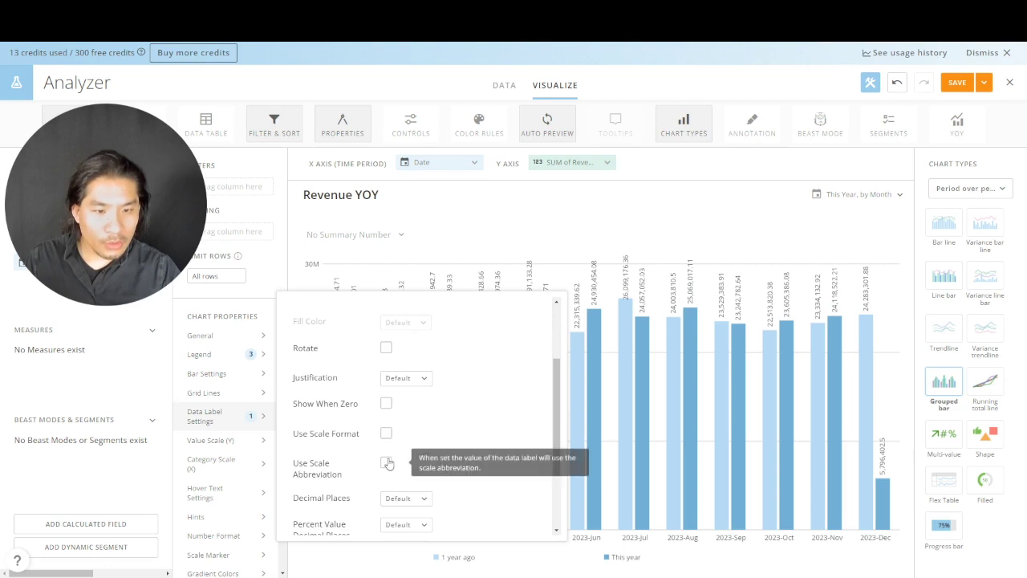
click(386, 464)
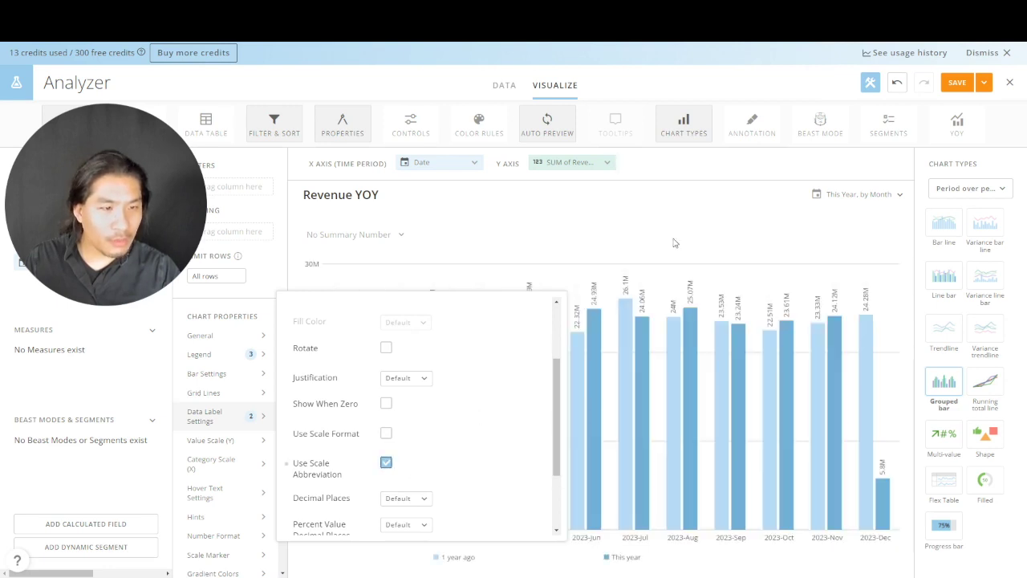
click(608, 212)
click(670, 163)
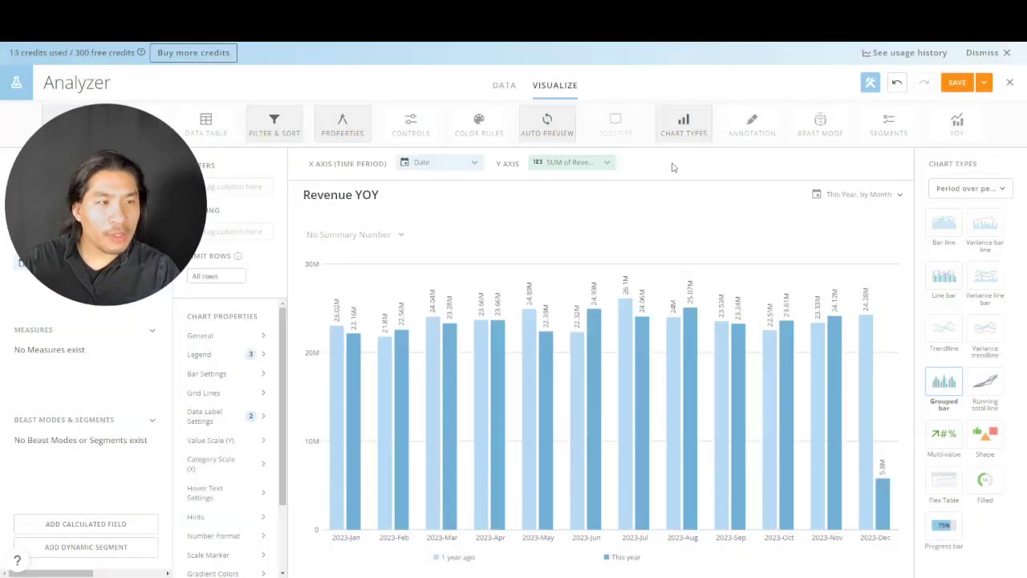
Format the Y-axis revenue sum as Currency
click(582, 164)
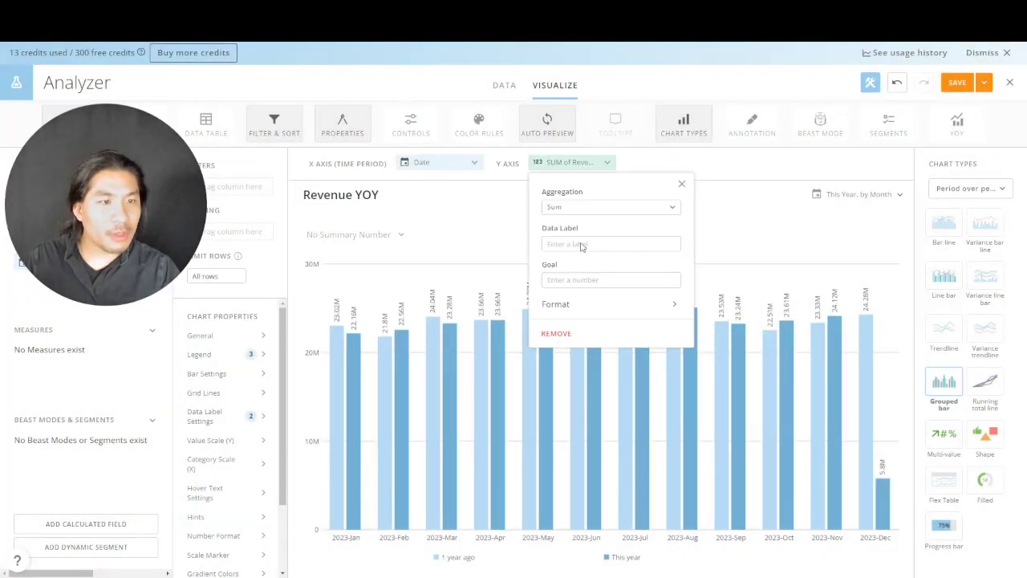
click(575, 308)
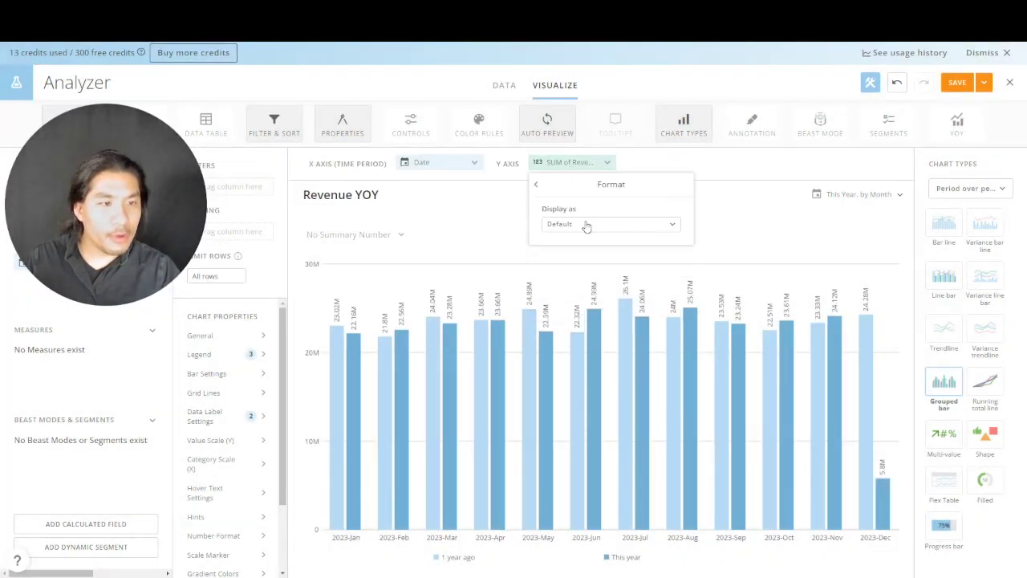
click(590, 227)
click(591, 277)
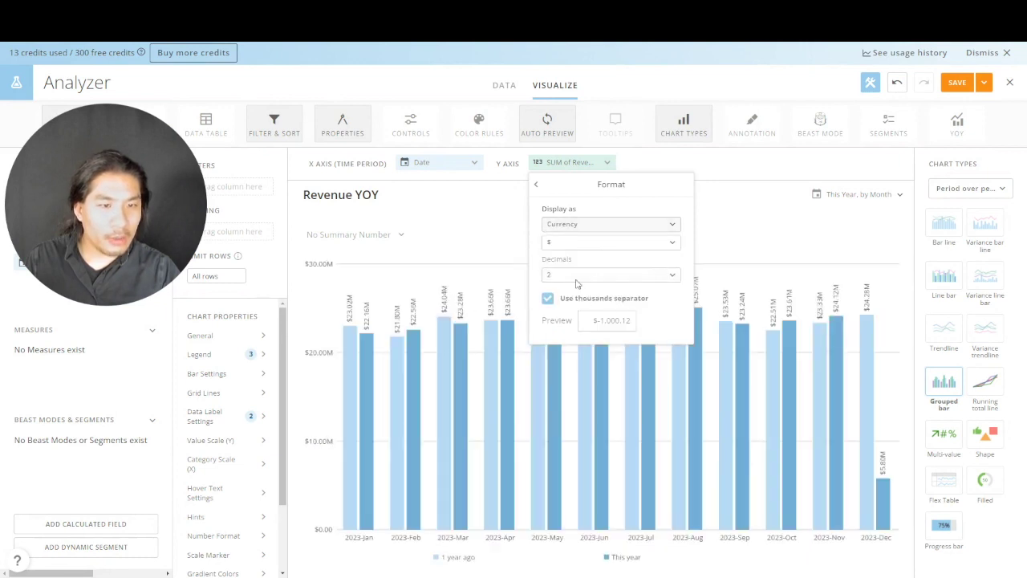
click(536, 183)
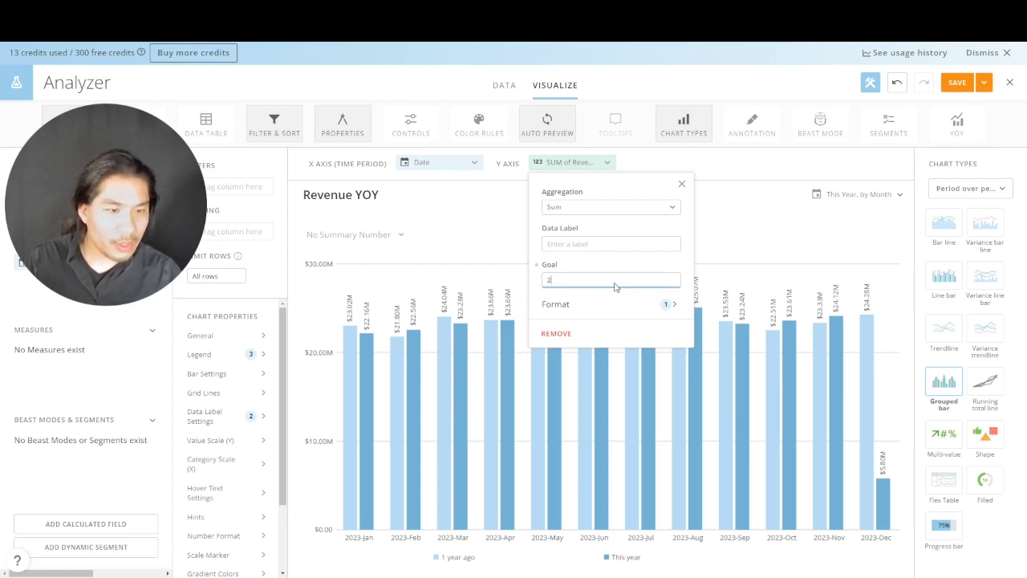
Set the goal of the Y-axis revenue sum to 23000000
text(30)
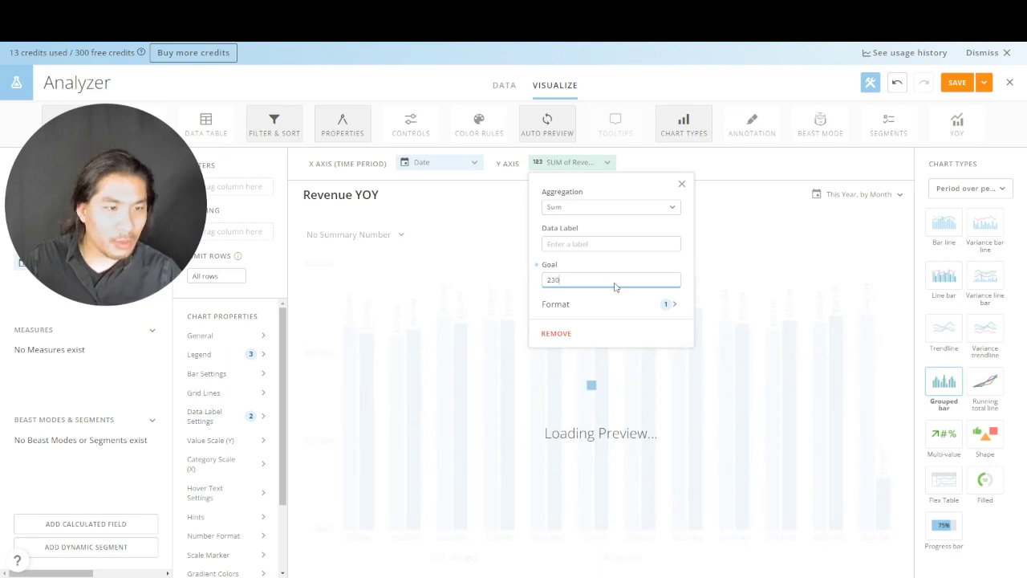
text(00000)
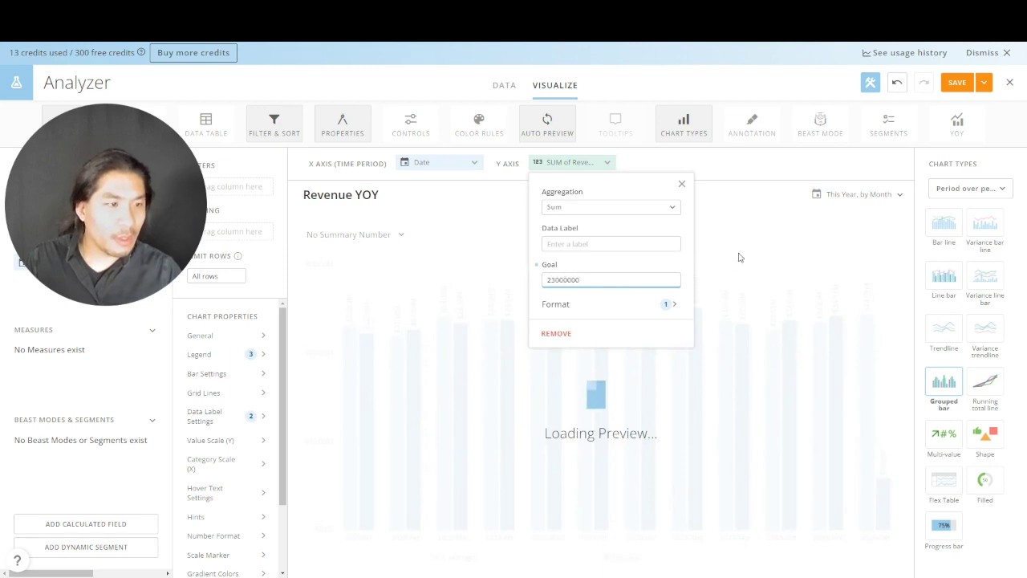
click(759, 245)
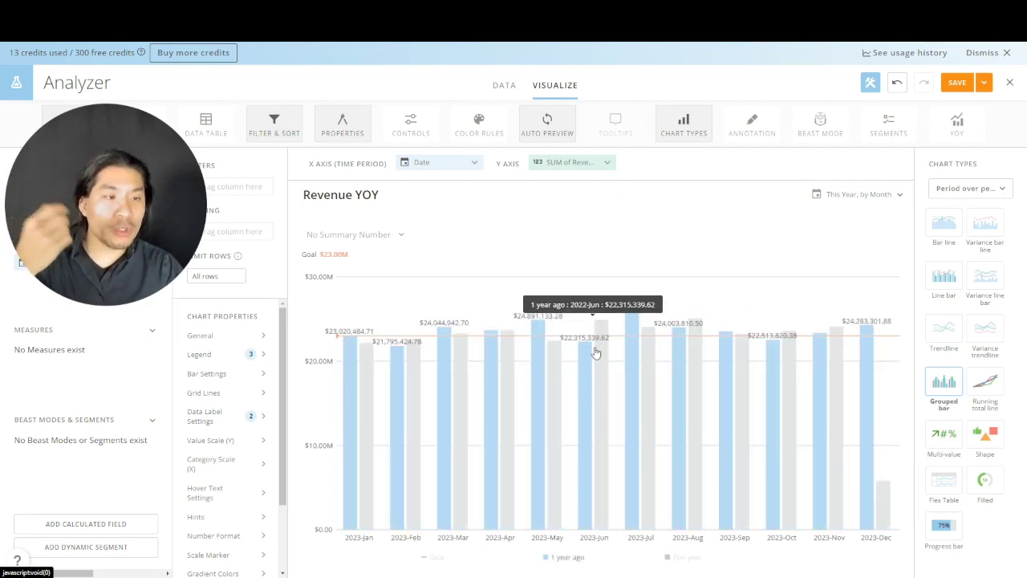
mouse_move(610, 360)
mouse_move(624, 340)
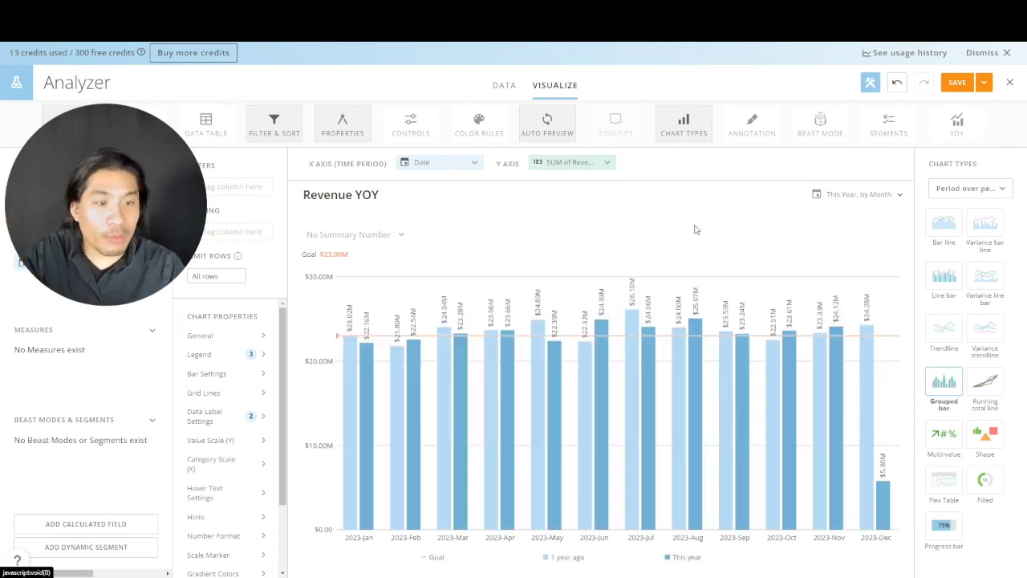
Hide the chart's grid lines and title the value (Y) scale Revenue
click(228, 399)
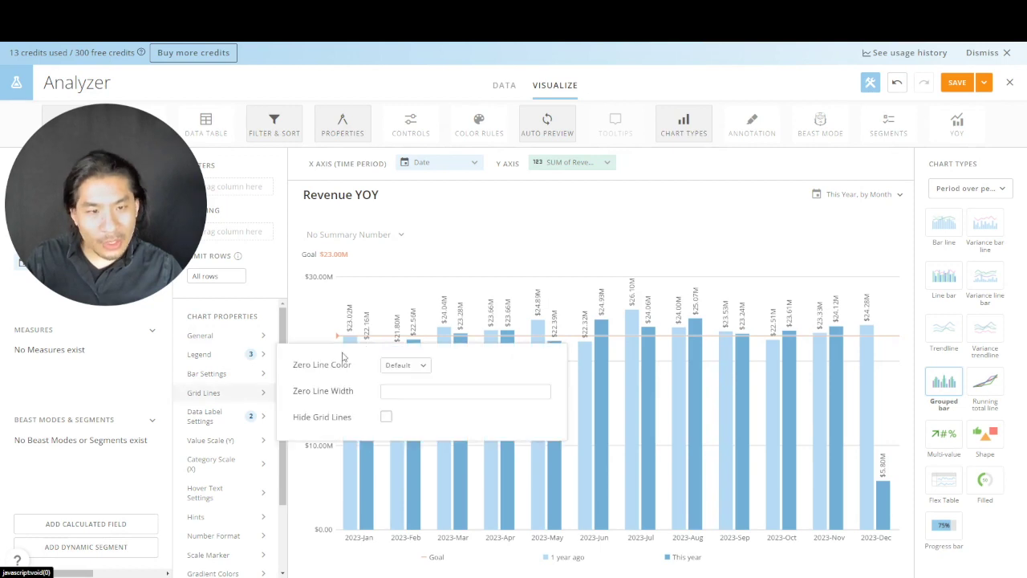
click(386, 418)
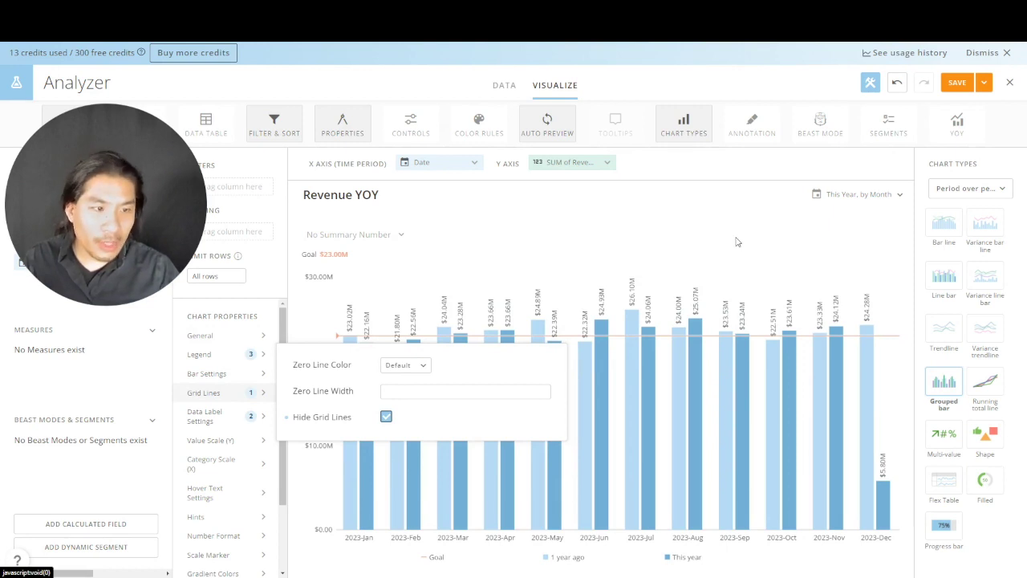
click(737, 241)
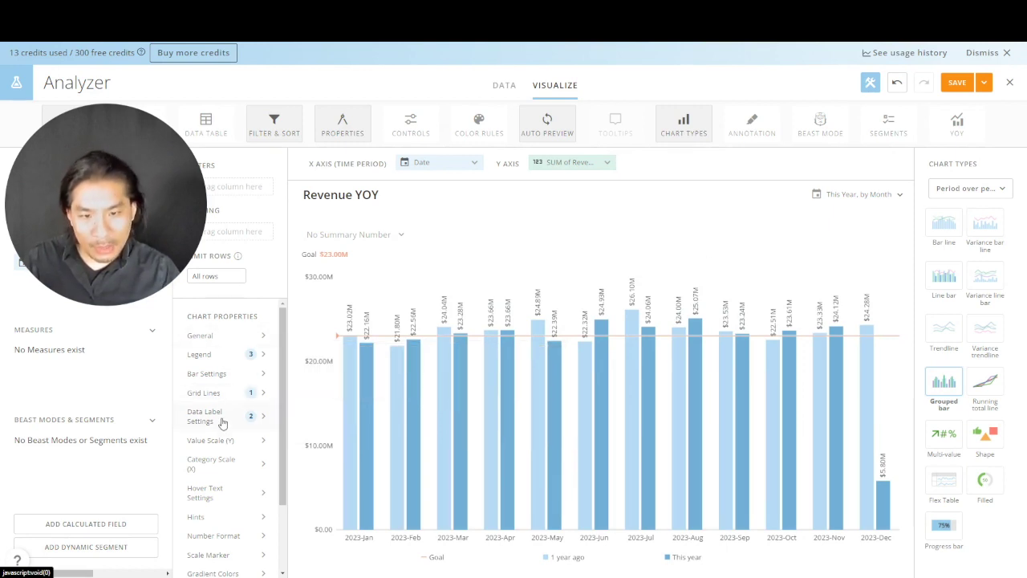
click(227, 447)
click(419, 337)
text(REv)
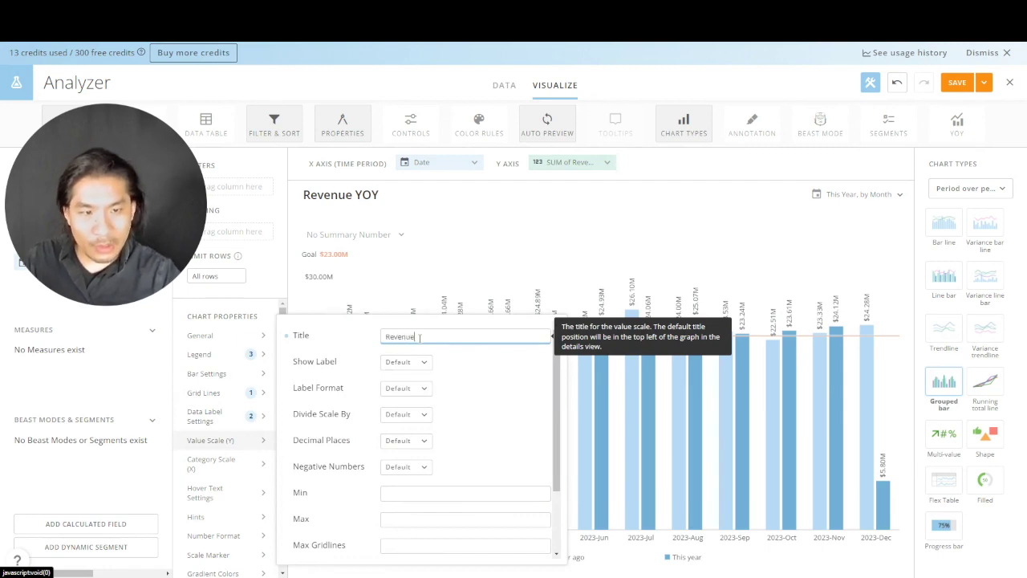
click(517, 265)
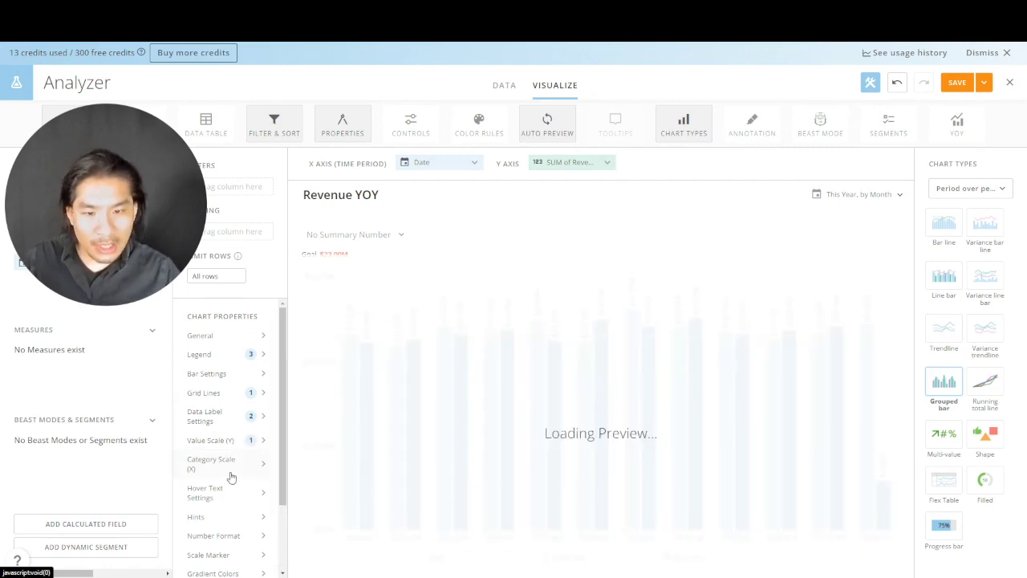
Open the color rules for the Revenue YOY chart
scroll(229, 493, down, 2)
click(223, 504)
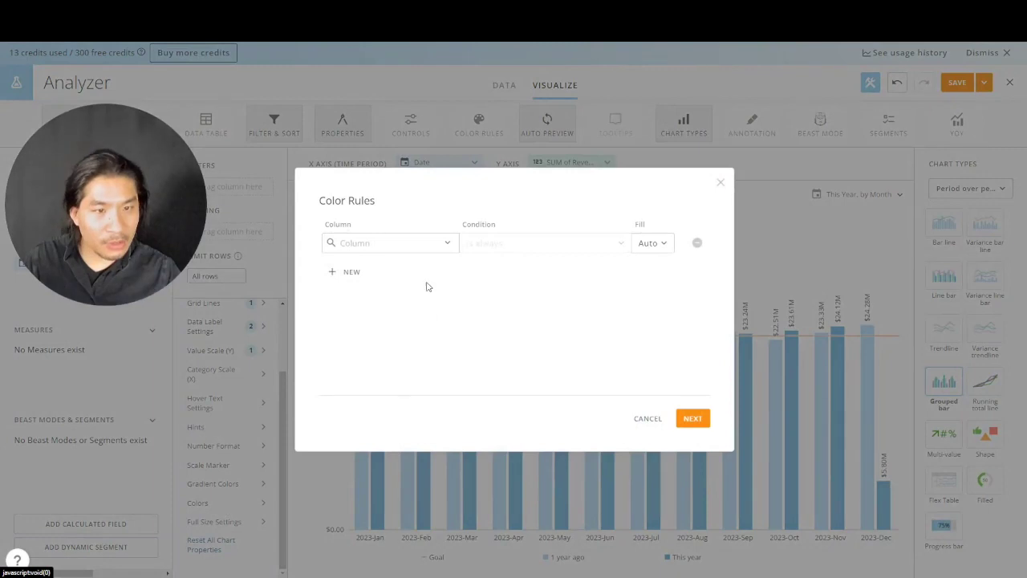
Define a colour rule that always fills the 1 year ago column with light grey D1D1D1
click(440, 248)
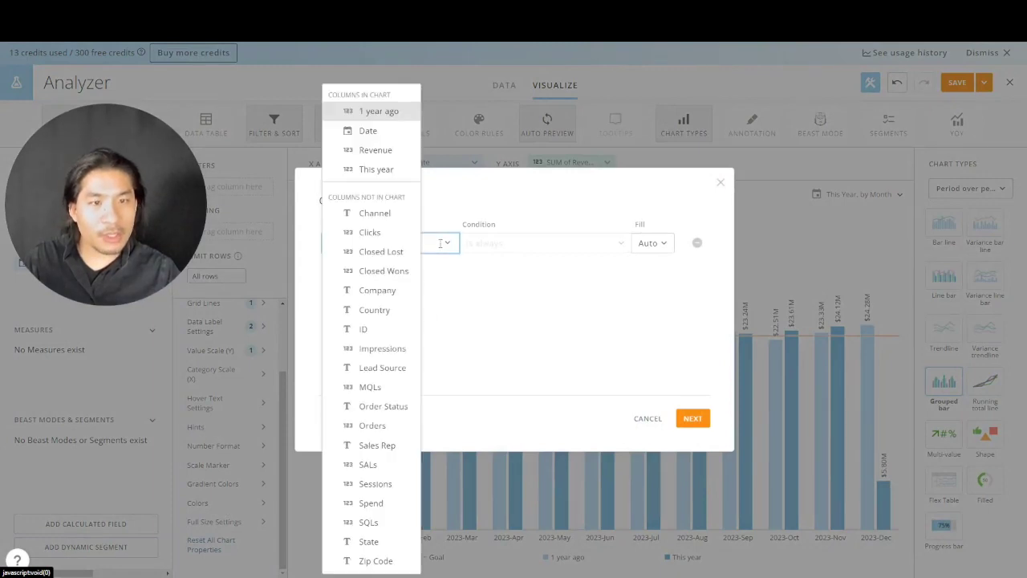
click(399, 110)
click(655, 243)
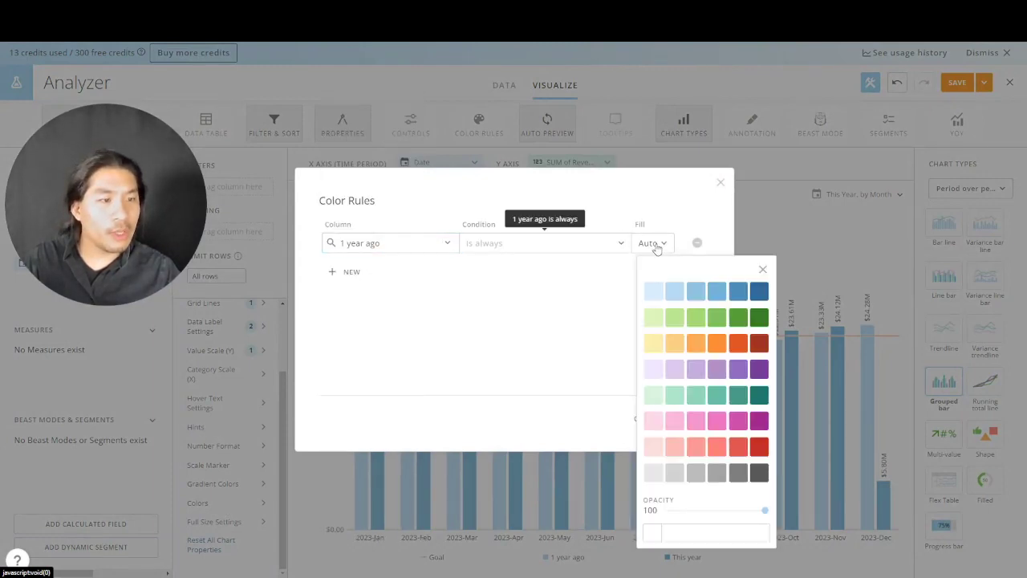
click(675, 473)
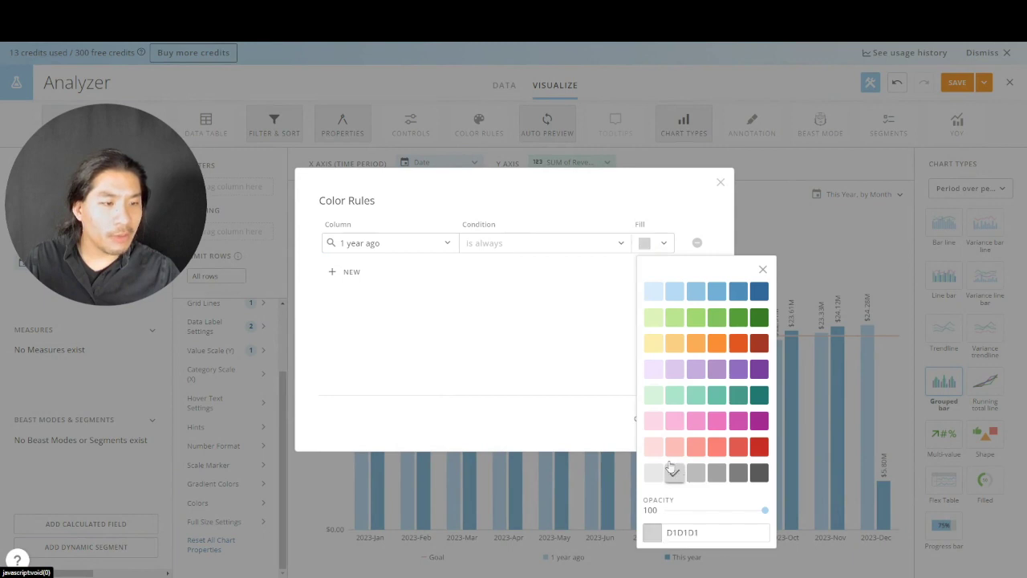
click(584, 357)
Add a colour rule that always fills This year with dark green 387B26, and apply the rules to only this card
click(352, 273)
click(355, 273)
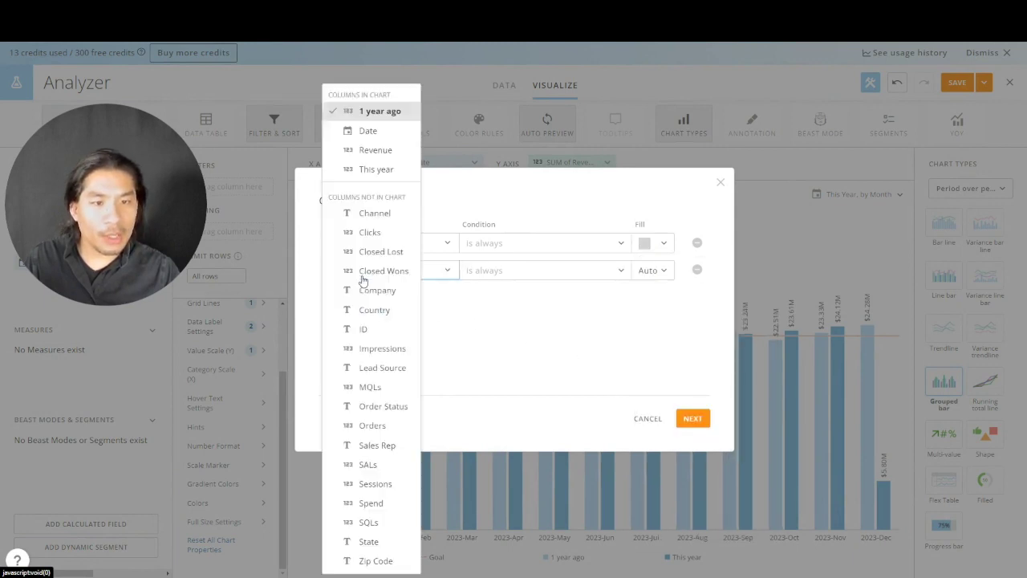
click(390, 172)
click(656, 270)
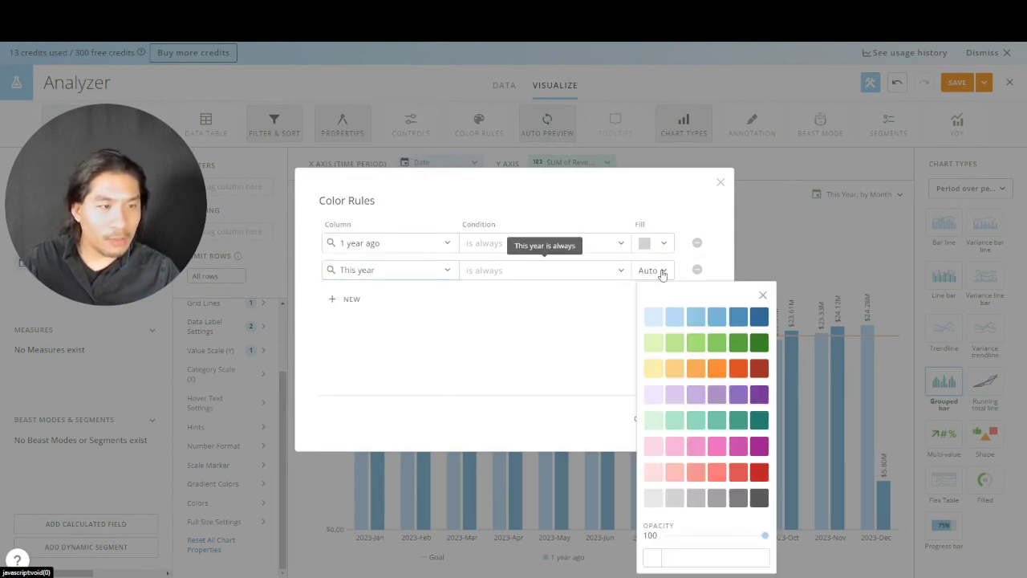
click(759, 343)
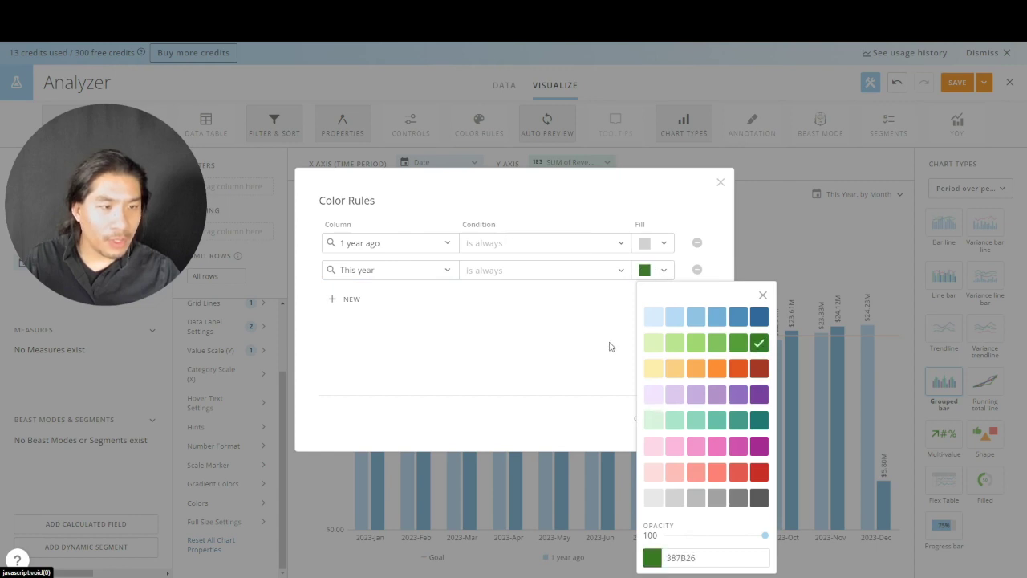
click(611, 348)
click(698, 423)
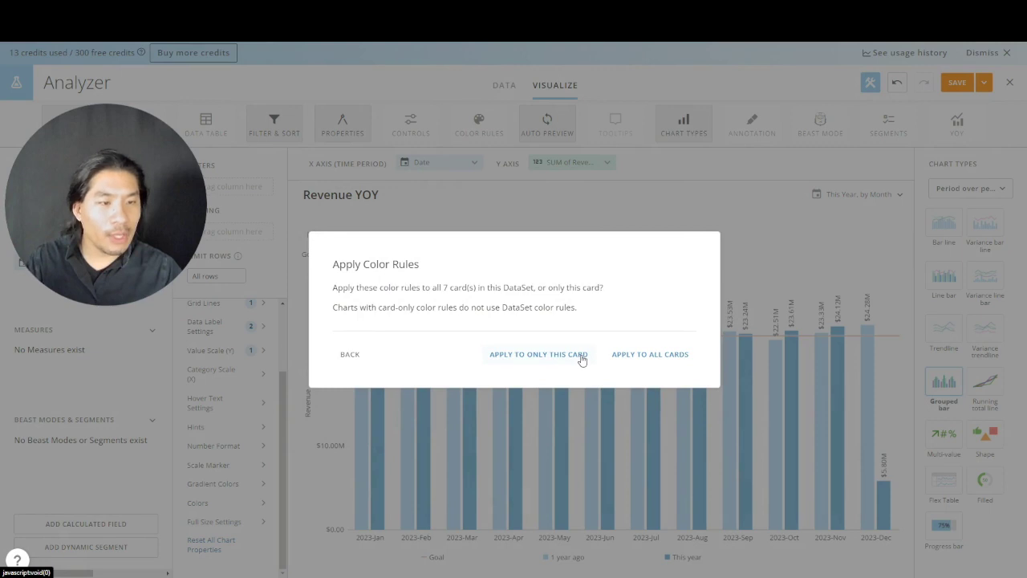
click(583, 359)
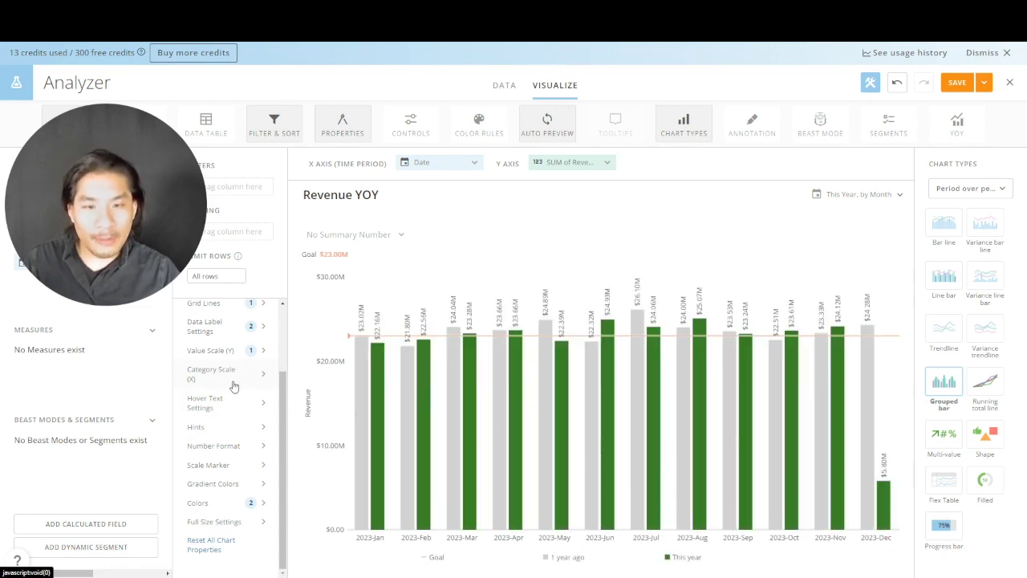
Set the date output format of the category scale (X) to MMM
click(234, 387)
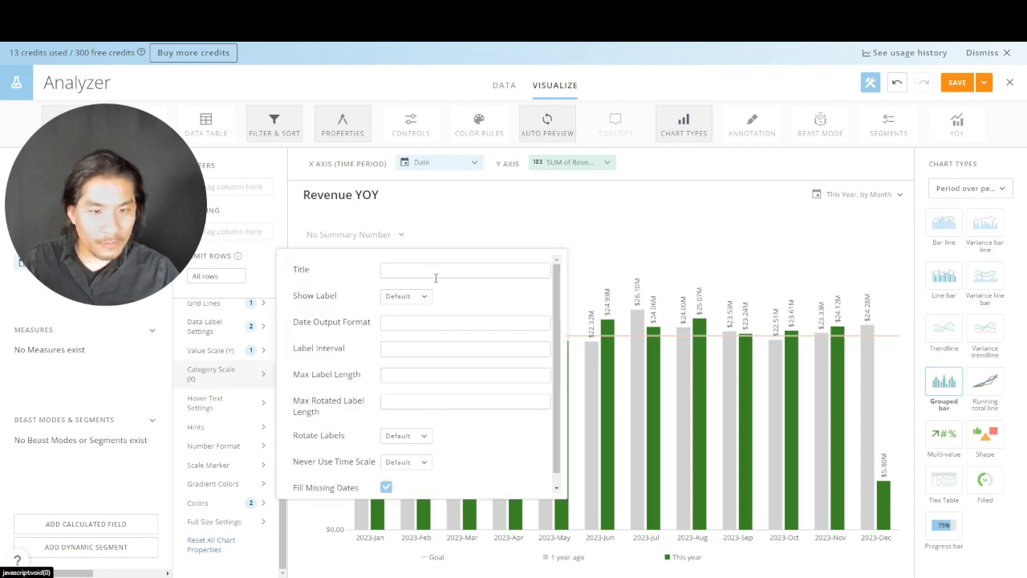
mouse_move(420, 324)
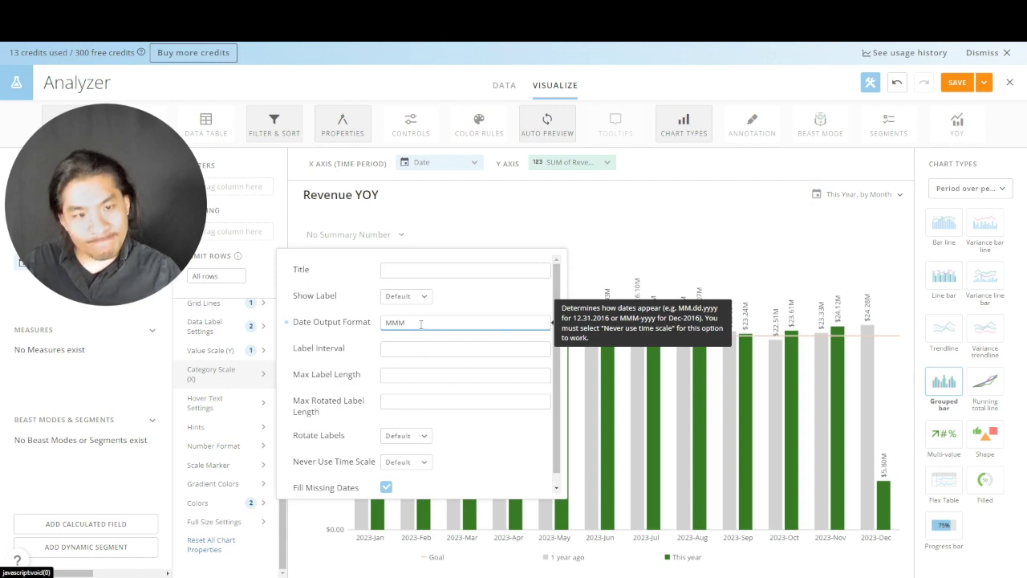
click(693, 239)
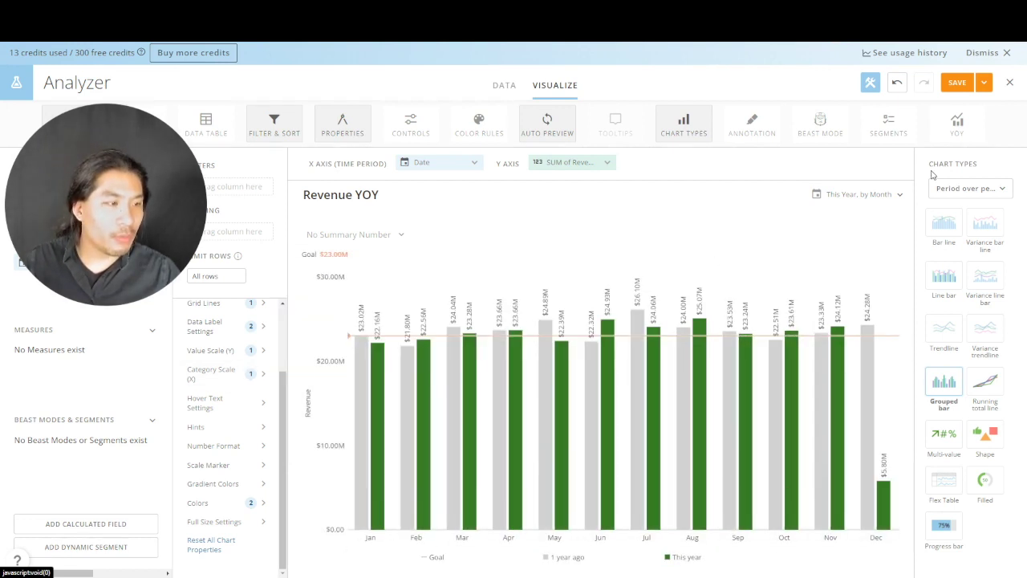
Save the Revenue YOY card and return to the Demo Dashboard, dismissing the save notification
click(985, 84)
click(969, 150)
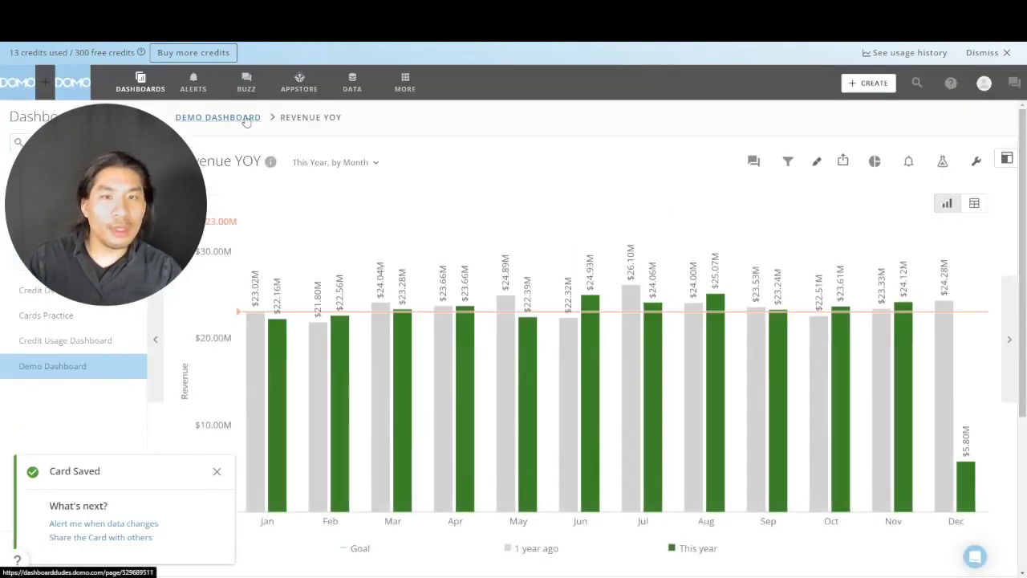
click(241, 117)
scroll(264, 449, down, 1)
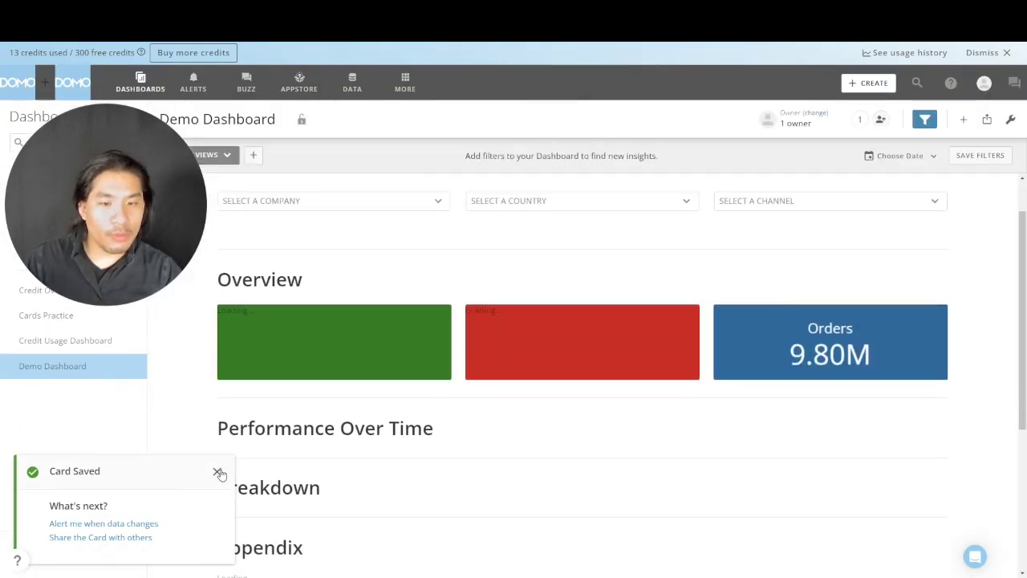
click(217, 471)
Save a copy of the Revenue YOY card to the Demo Dashboard with the title Cumulative Revenue YOY
scroll(387, 363, down, 3)
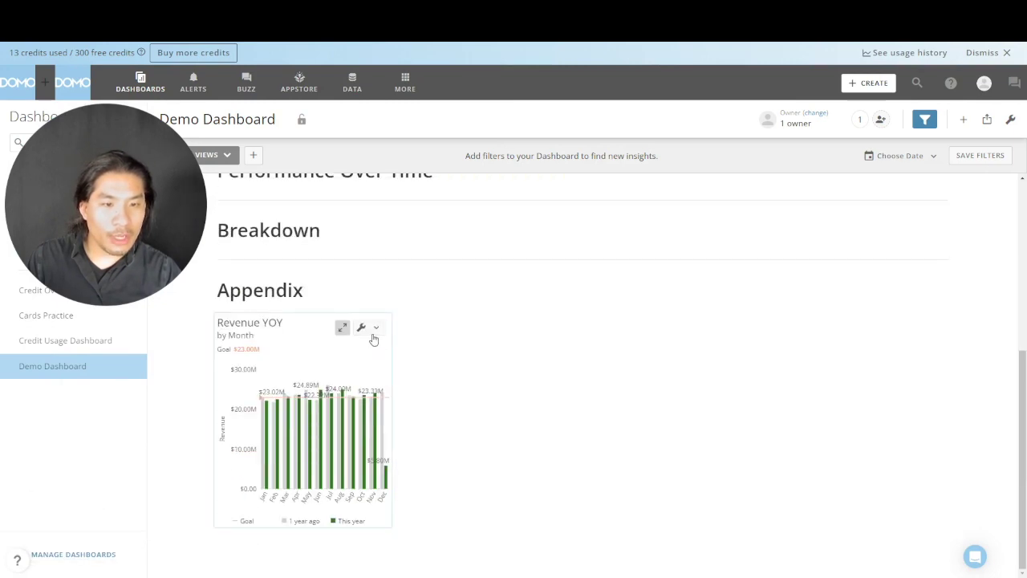
click(376, 328)
click(315, 478)
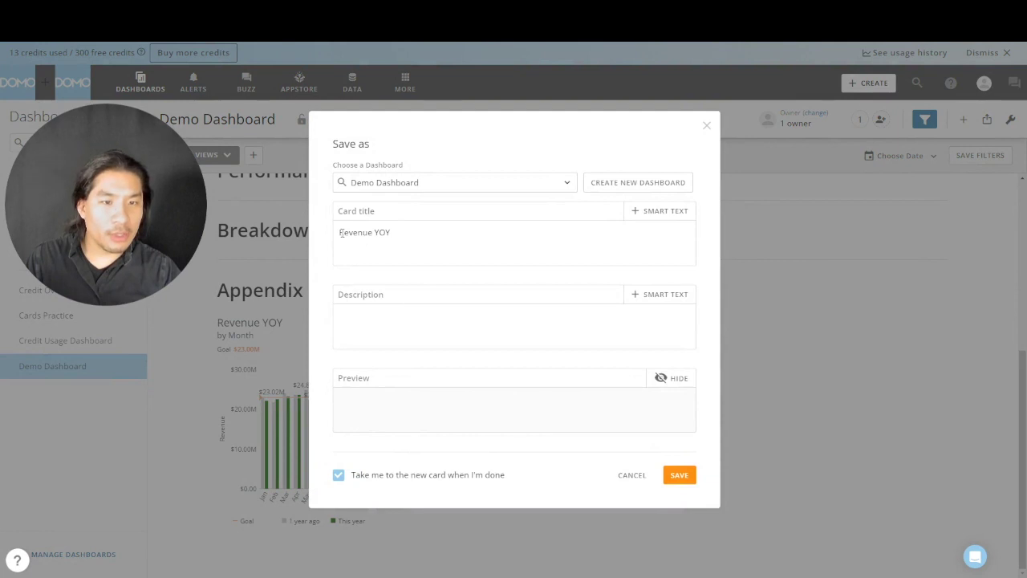
click(340, 233)
text(Cumulative)
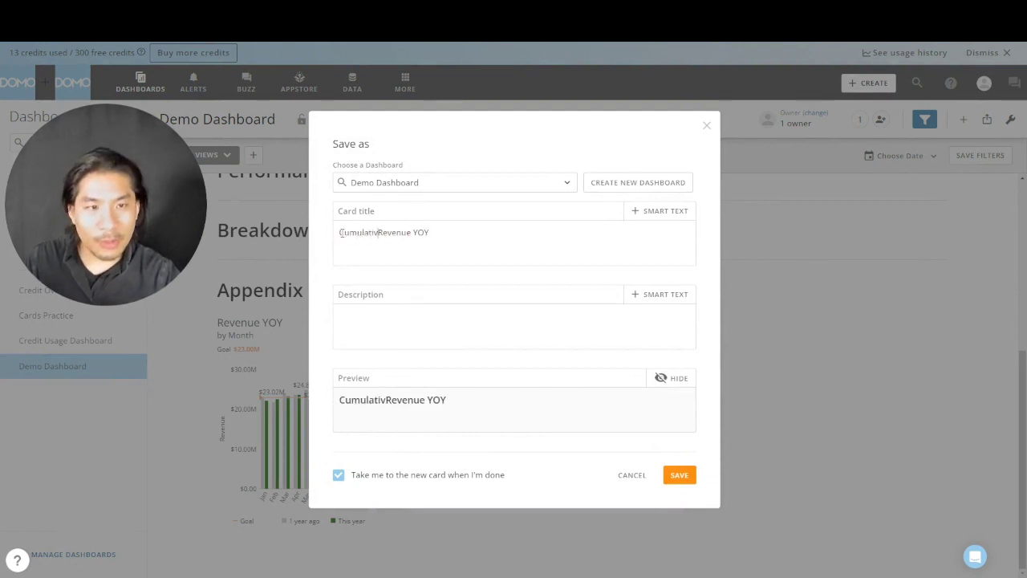
click(678, 475)
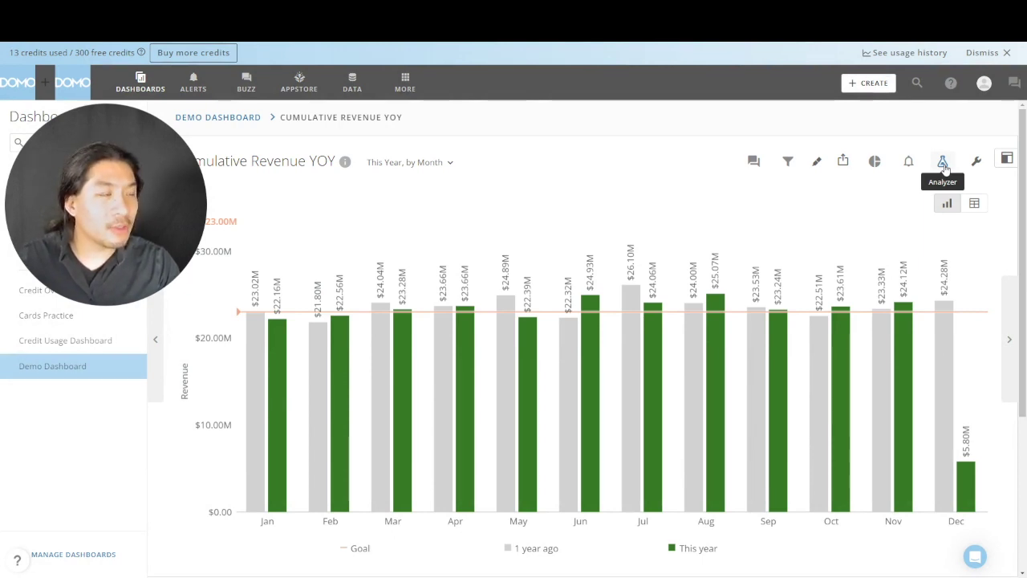
Edit the new card in Analyzer as a Running total line chart with a Year over Year comparison to 1 year ago
click(944, 164)
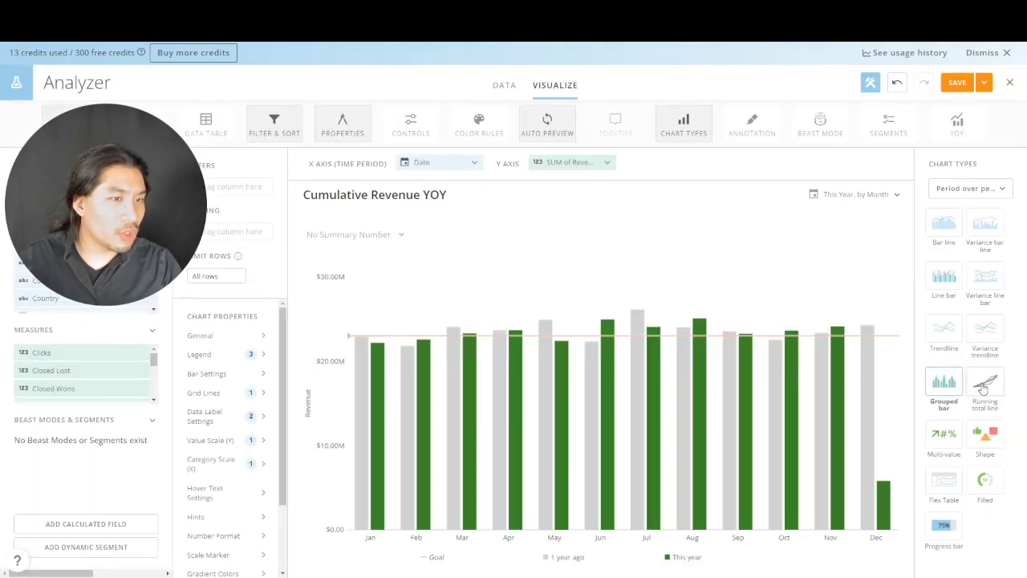
click(990, 389)
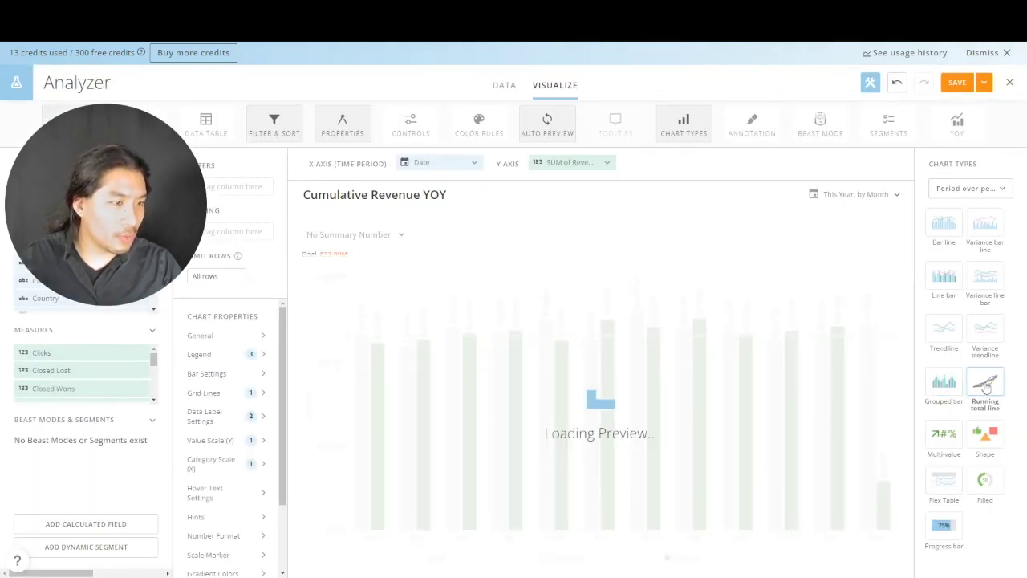
click(874, 199)
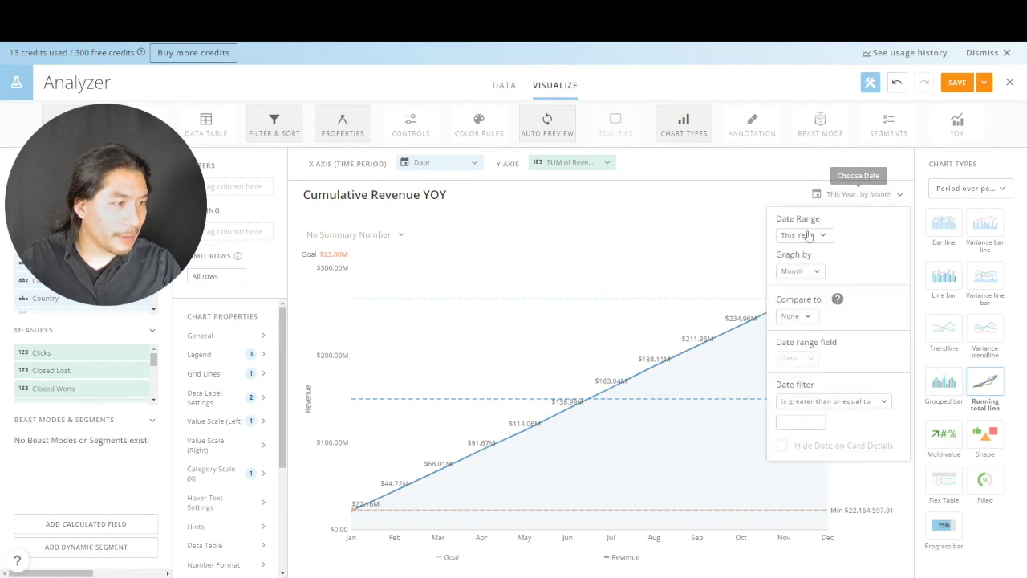
click(798, 316)
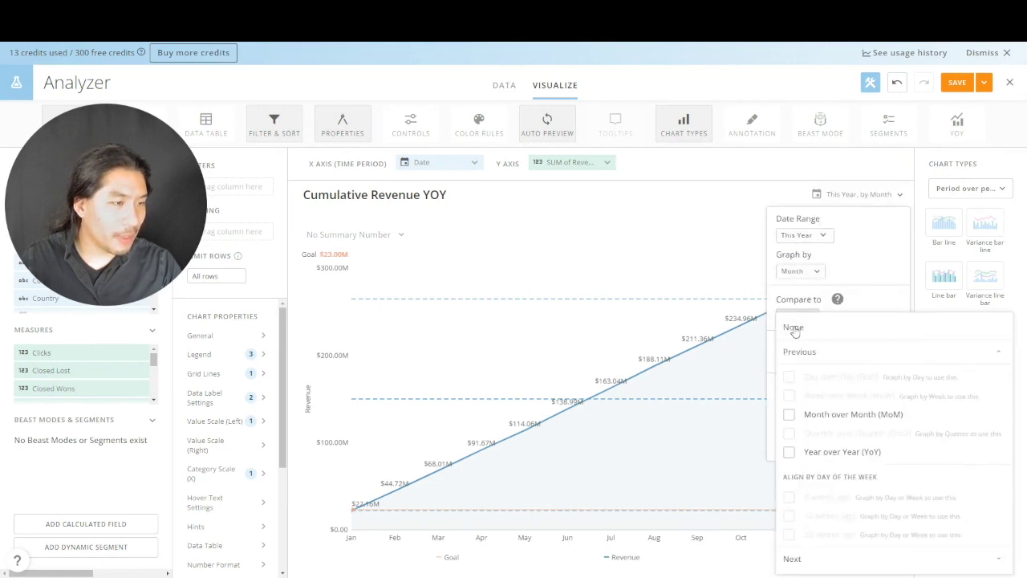
click(791, 454)
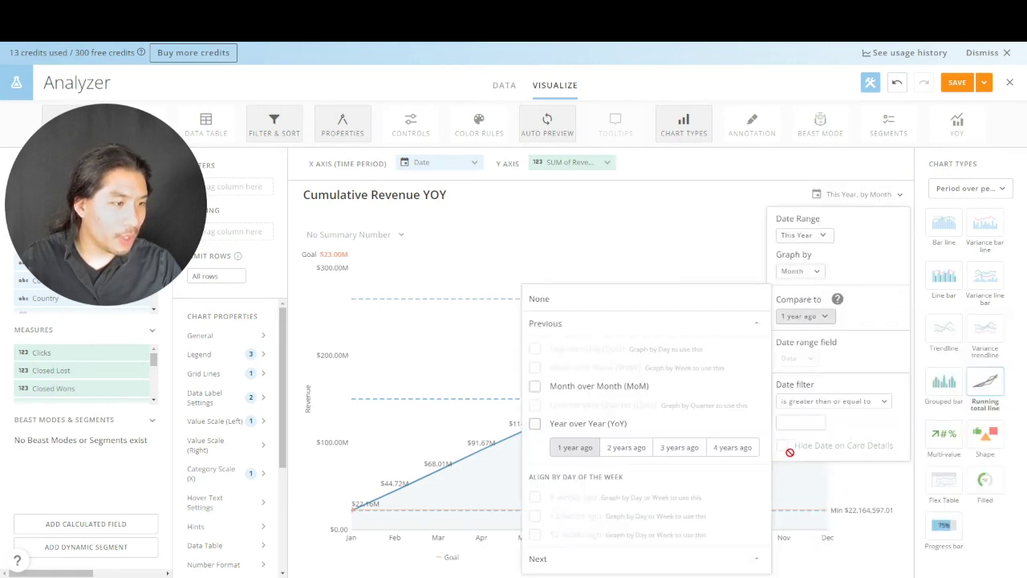
click(754, 236)
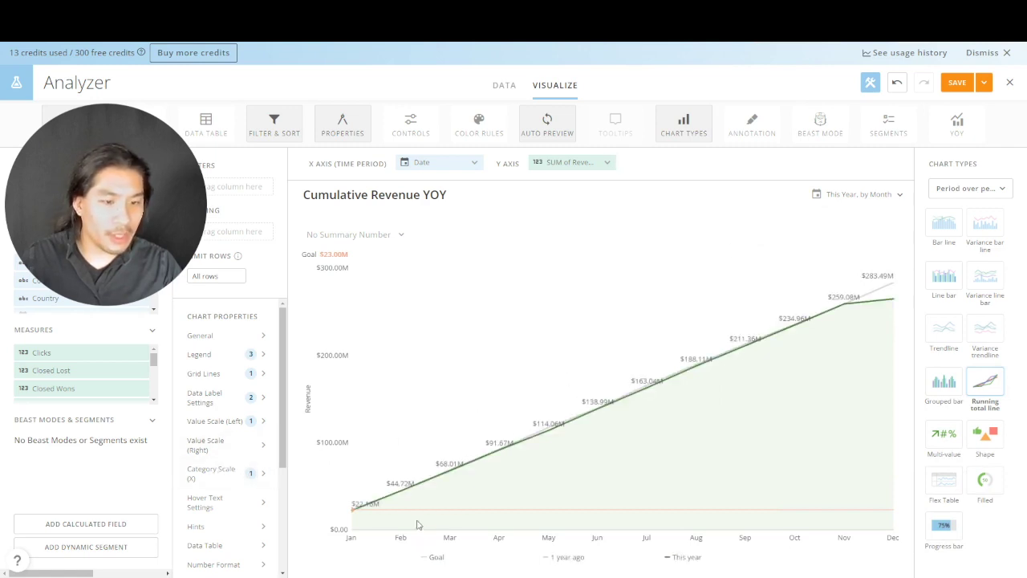
Remove the goal value from the revenue measure on the Y axis
click(571, 161)
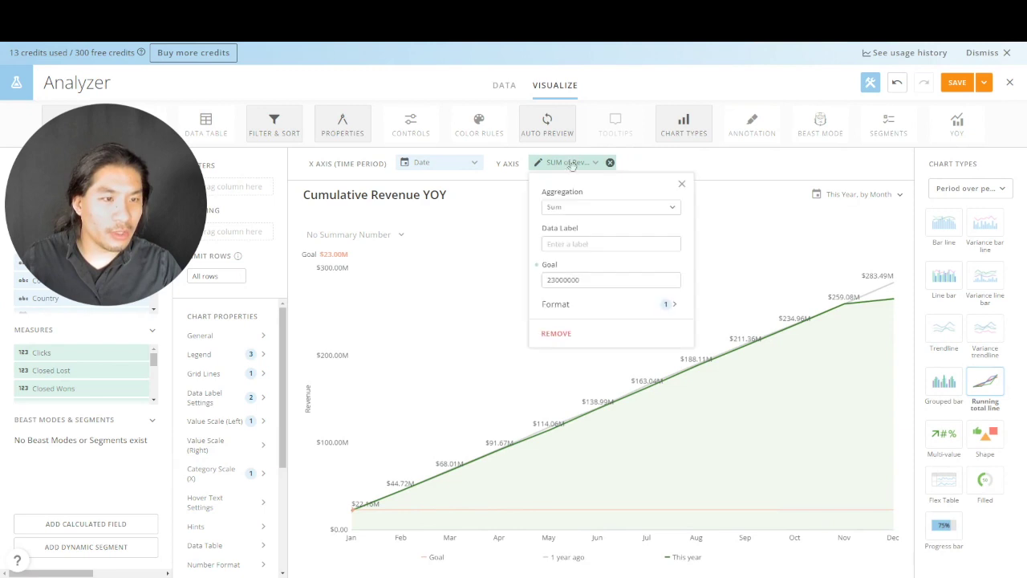
double_click(574, 281)
key(BackSpace)
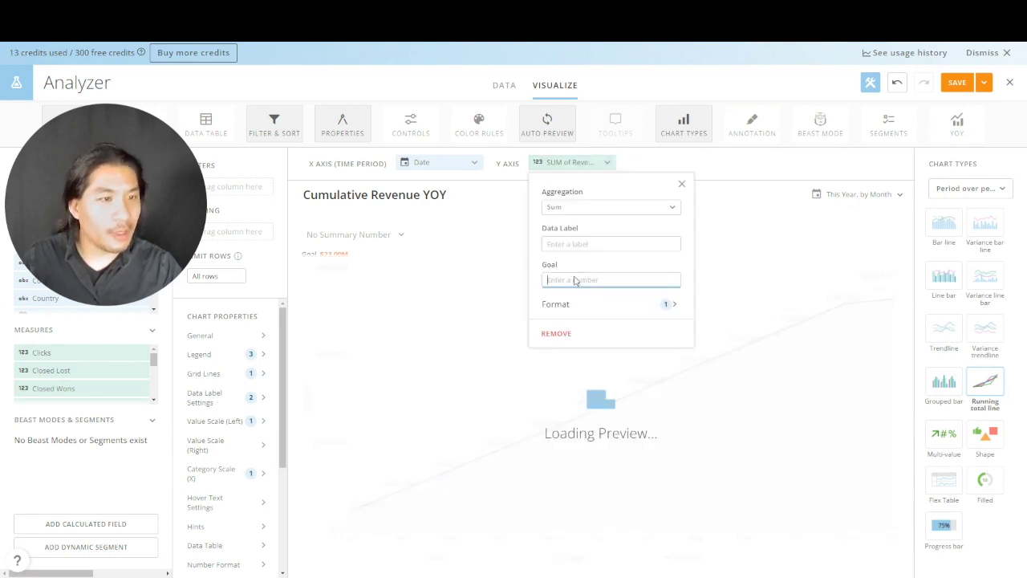
click(851, 224)
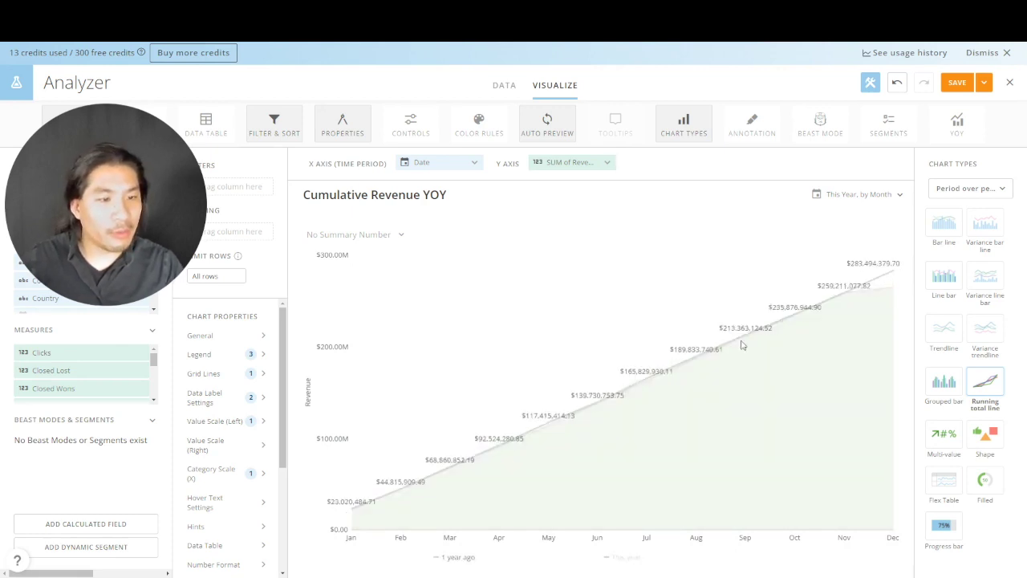
Save the Cumulative Revenue YOY card and go back to the Demo Dashboard
click(985, 84)
click(979, 145)
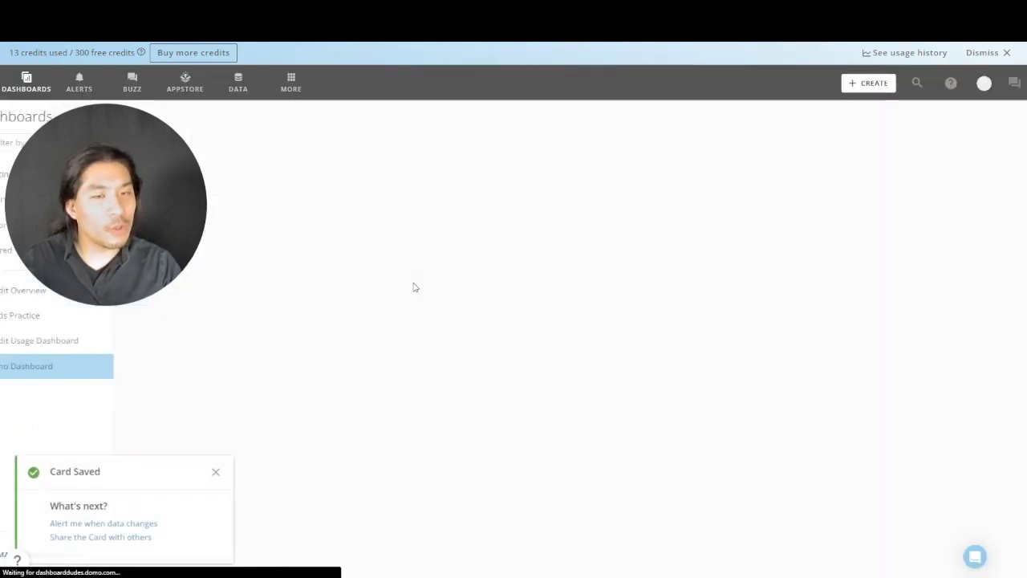
click(230, 118)
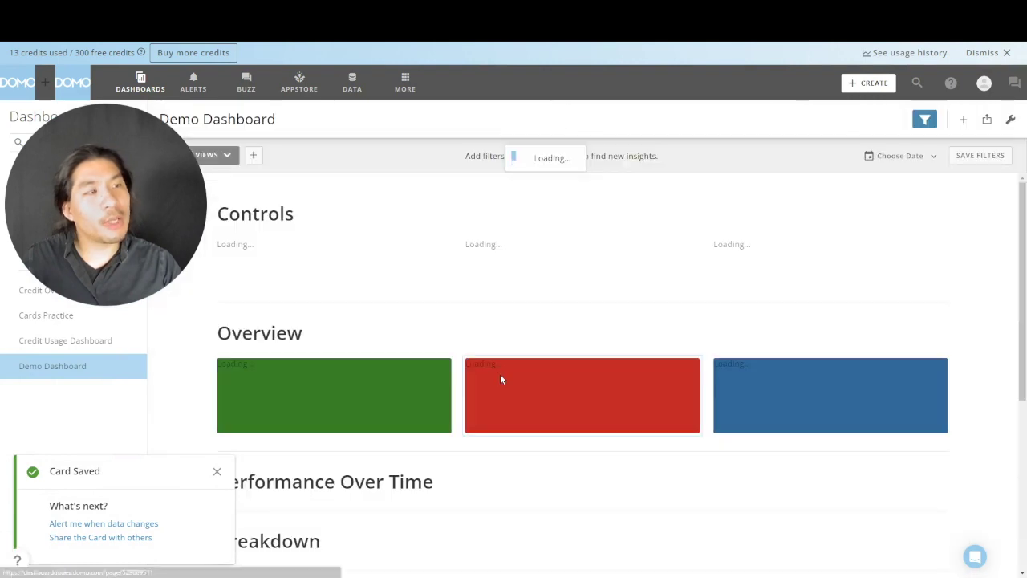
Edit the dashboard layout, moving the Revenue YOY and Cumulative Revenue YOY cards from Appendix side by side into Performance Over Time
scroll(965, 281, down, 5)
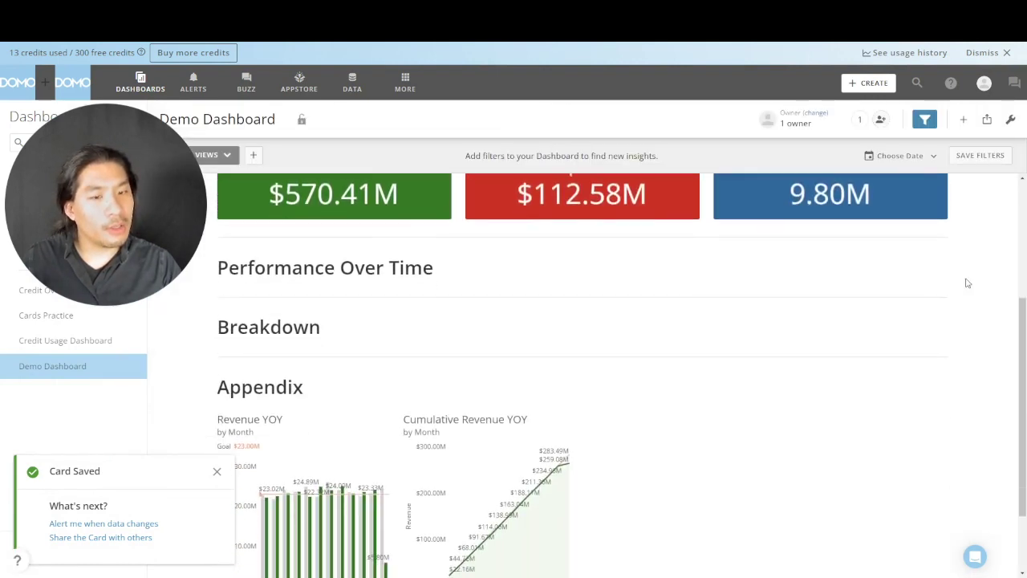
click(1013, 120)
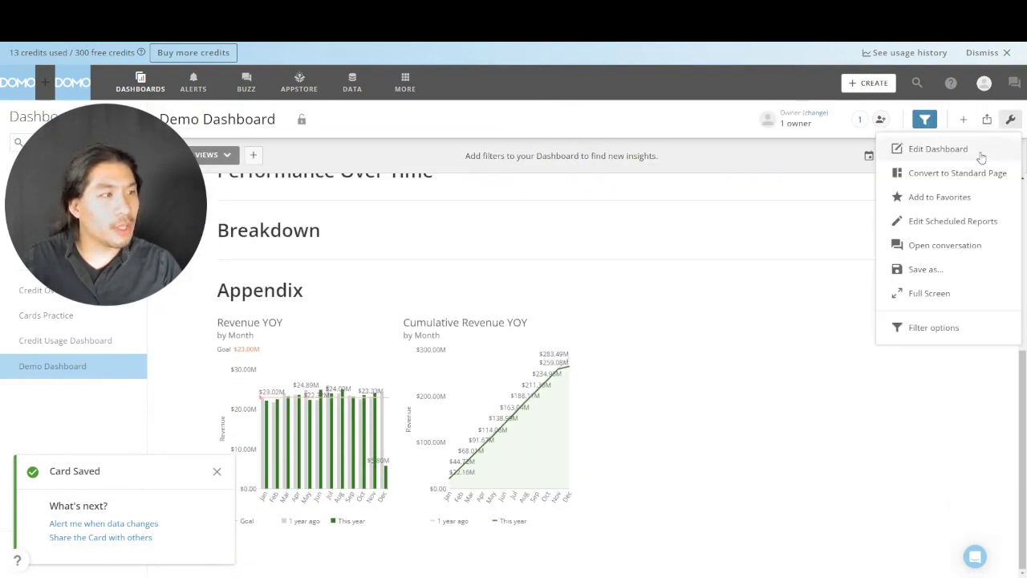
click(980, 154)
drag(310, 329, 314, 358)
scroll(299, 428, down, 4)
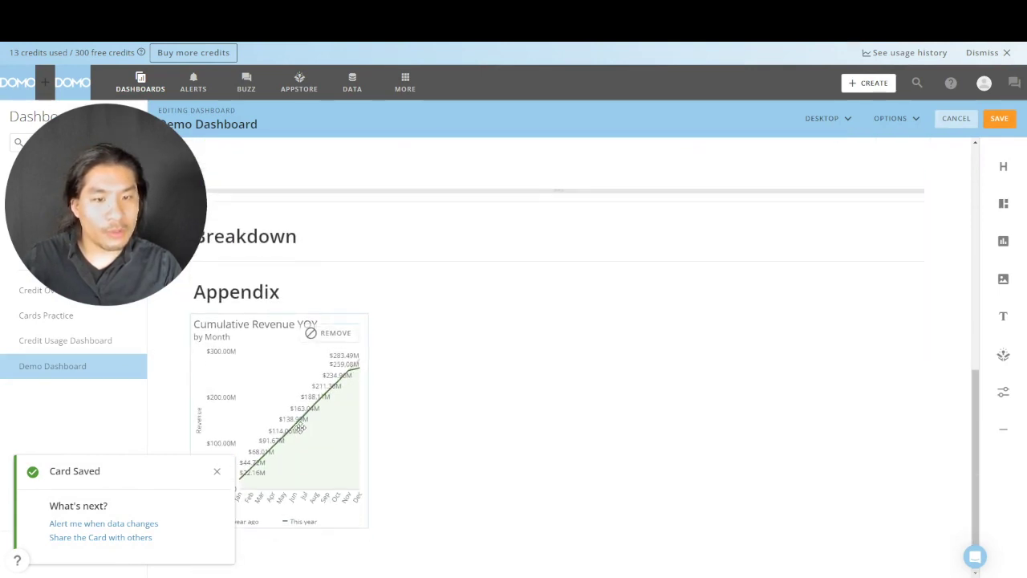
drag(298, 428, 620, 375)
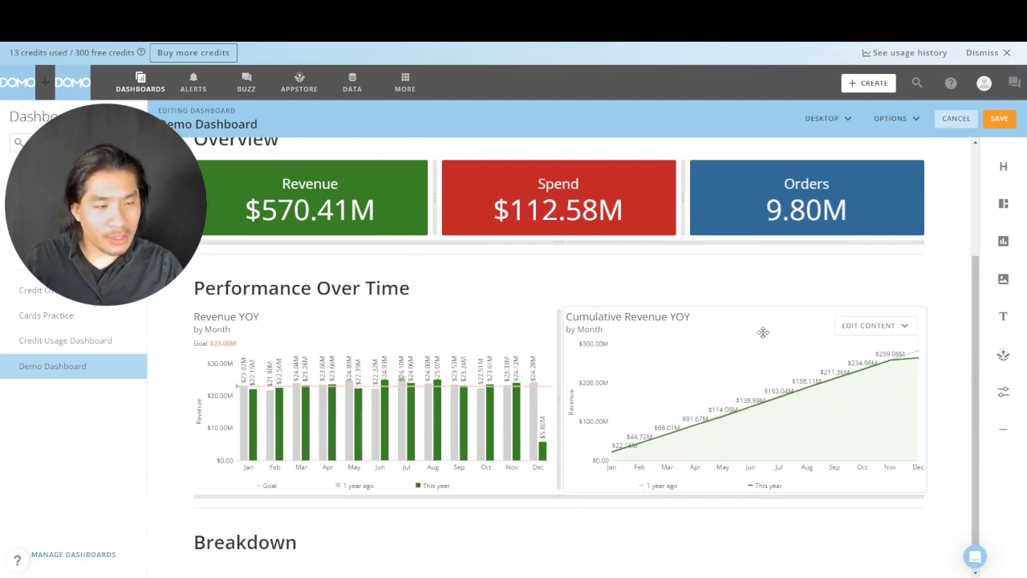
Hide the timeframe in the appearance of the Revenue YOY card
click(526, 326)
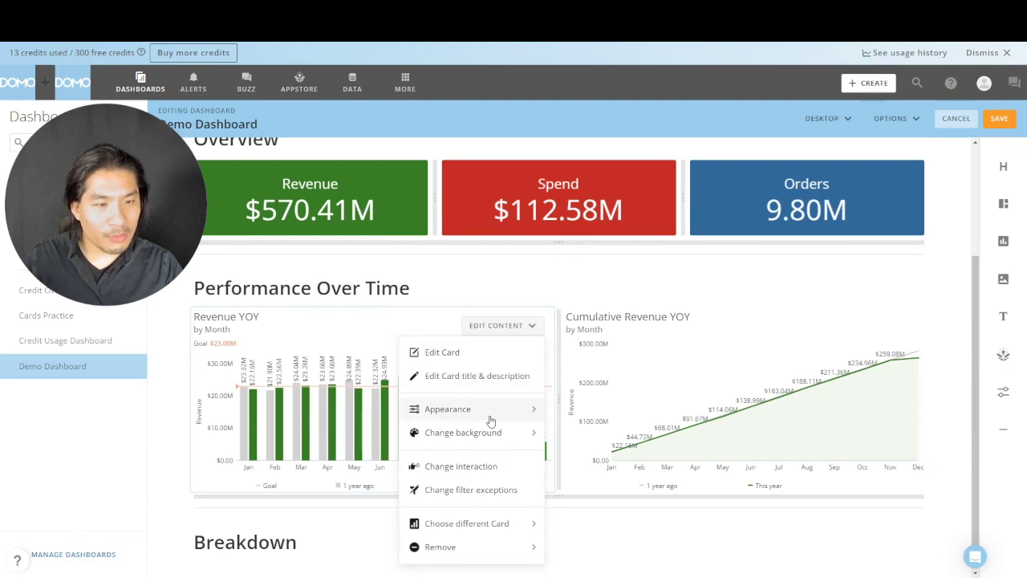
click(474, 409)
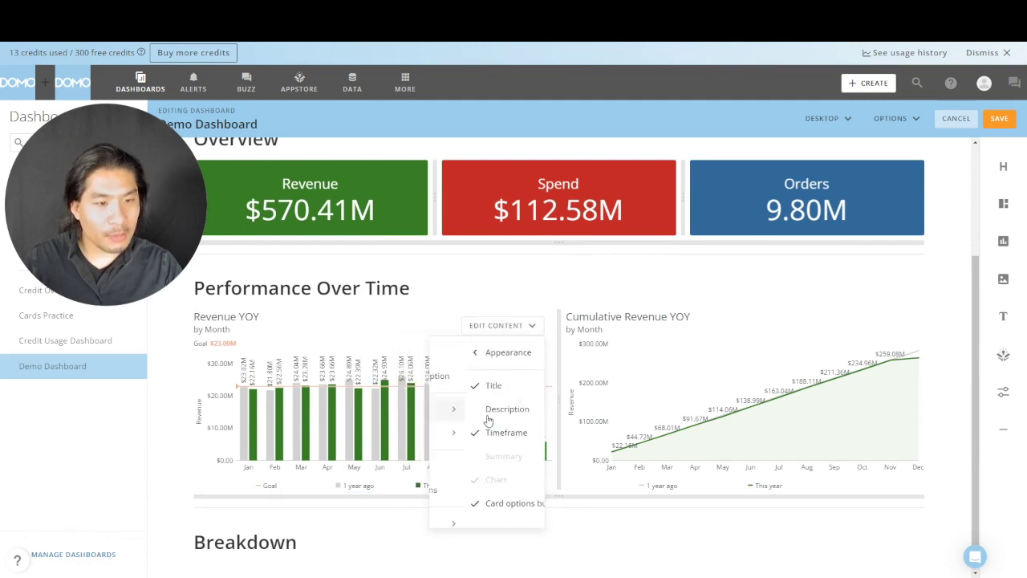
click(485, 434)
Hide the timeframe in the appearance of the Cumulative Revenue YOY card and save the dashboard layout
click(896, 337)
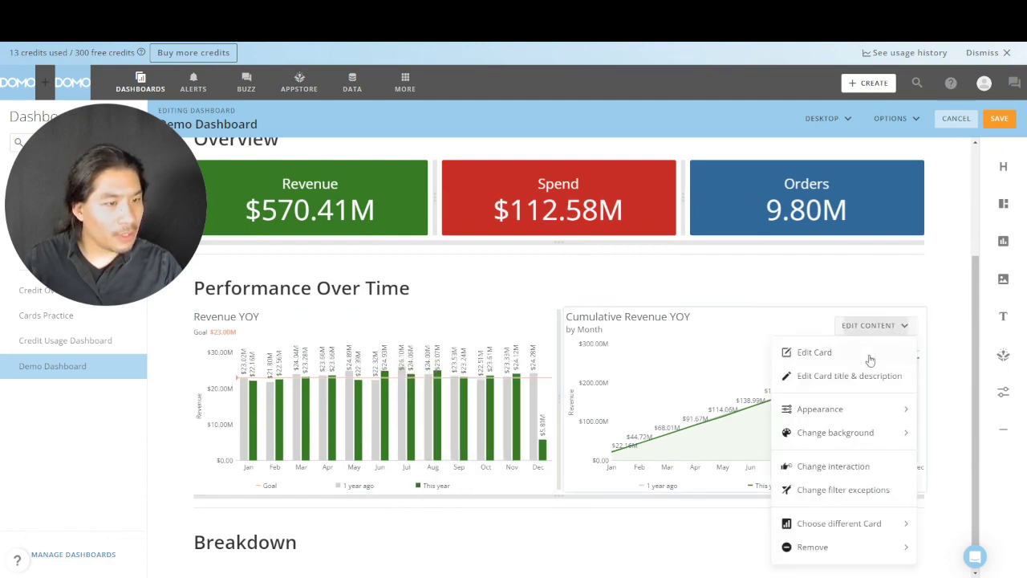
click(846, 406)
click(825, 440)
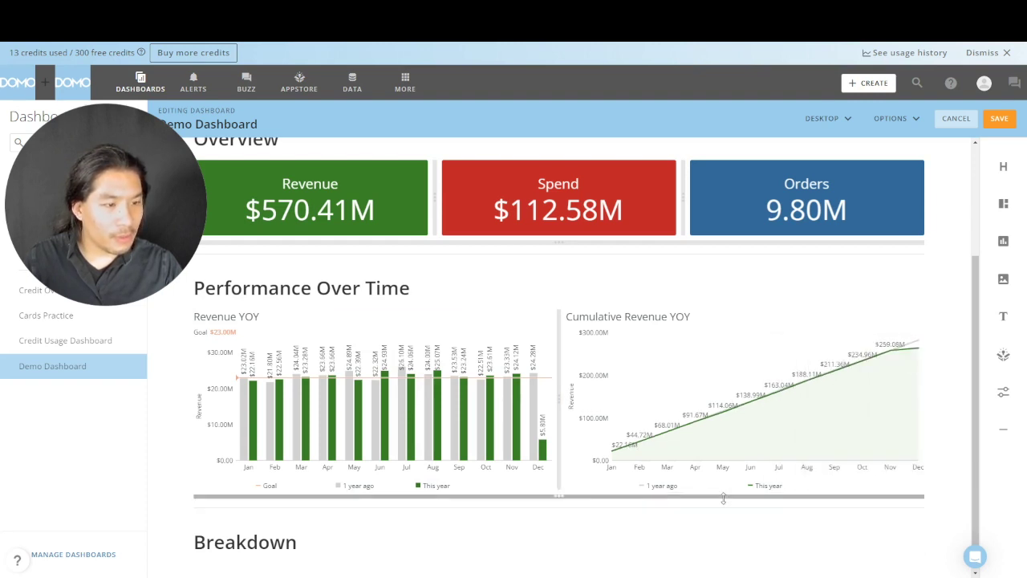
click(998, 118)
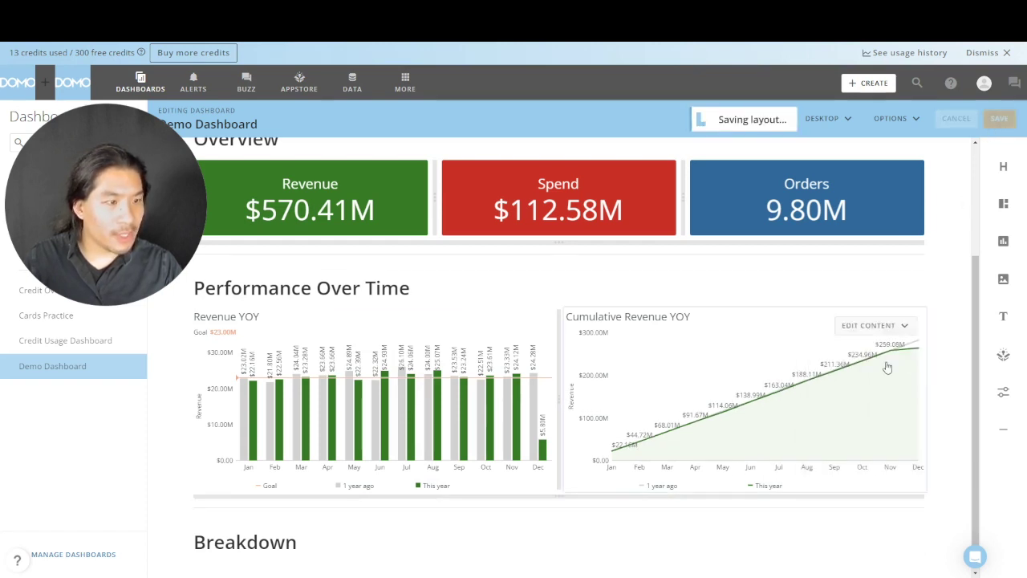
Save a copy of the Revenue YOY card to Demo Dashboard with the title Revenue by Country
scroll(541, 479, down, 1)
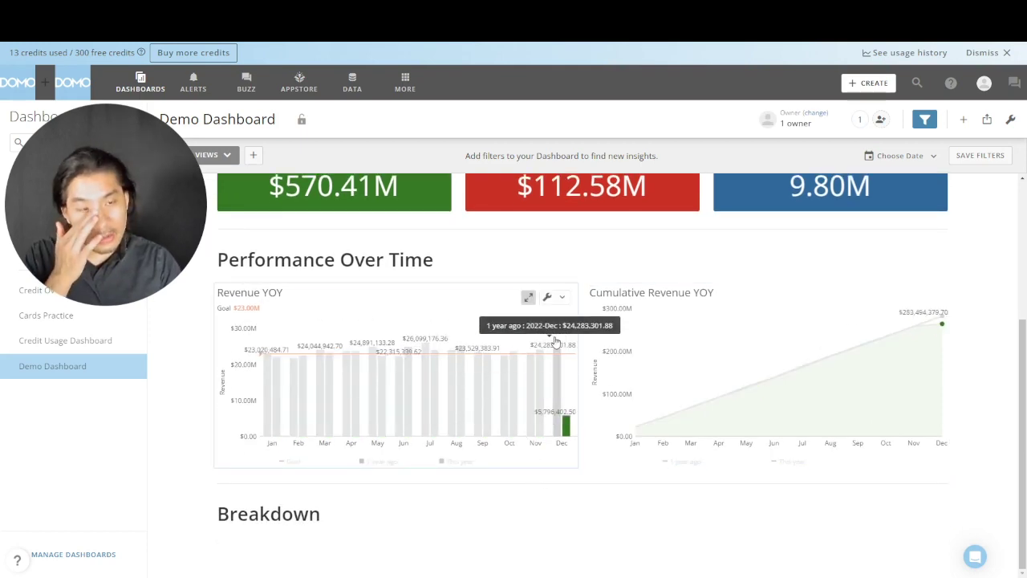
click(565, 298)
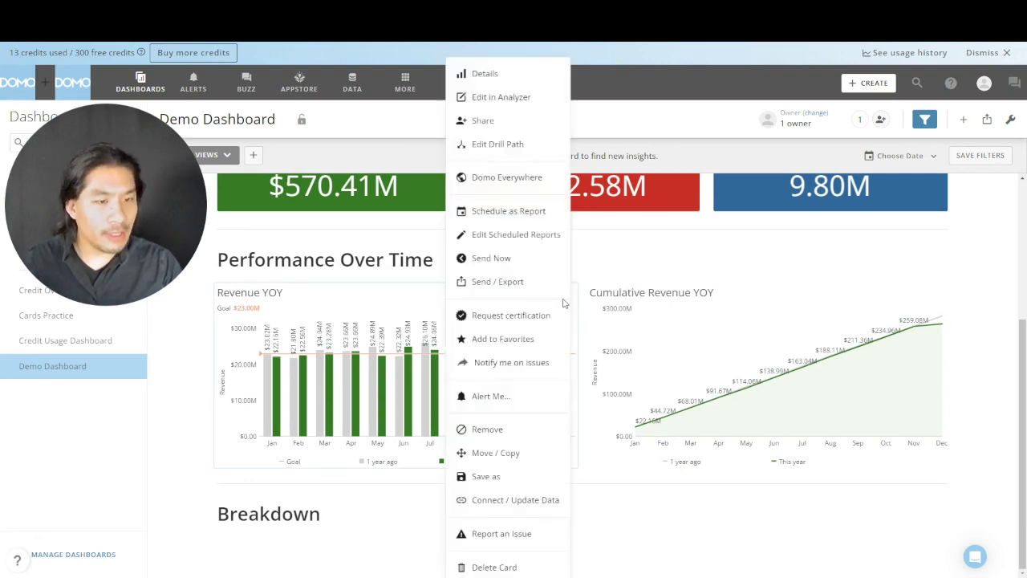
click(486, 477)
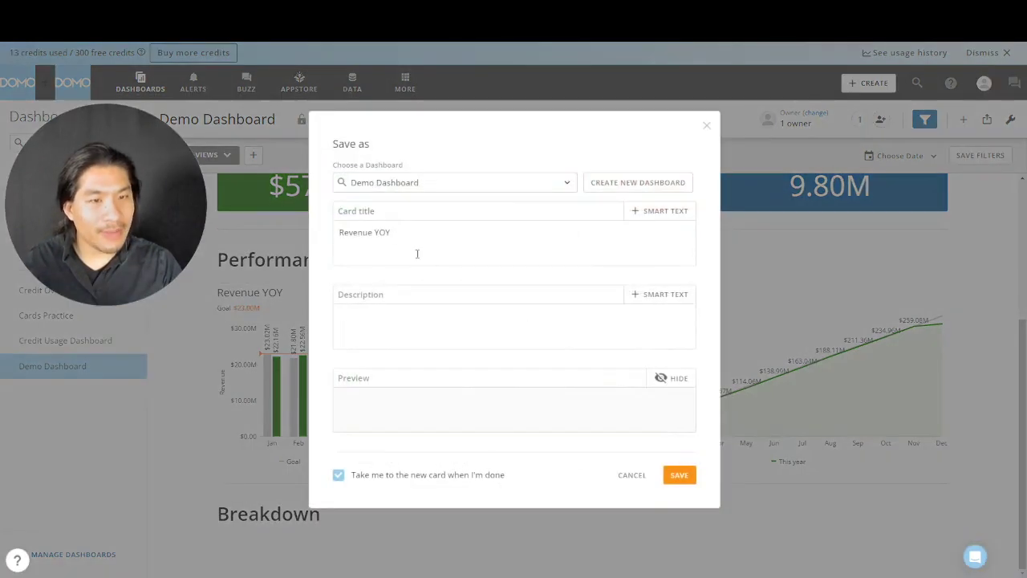
triple_click(357, 234)
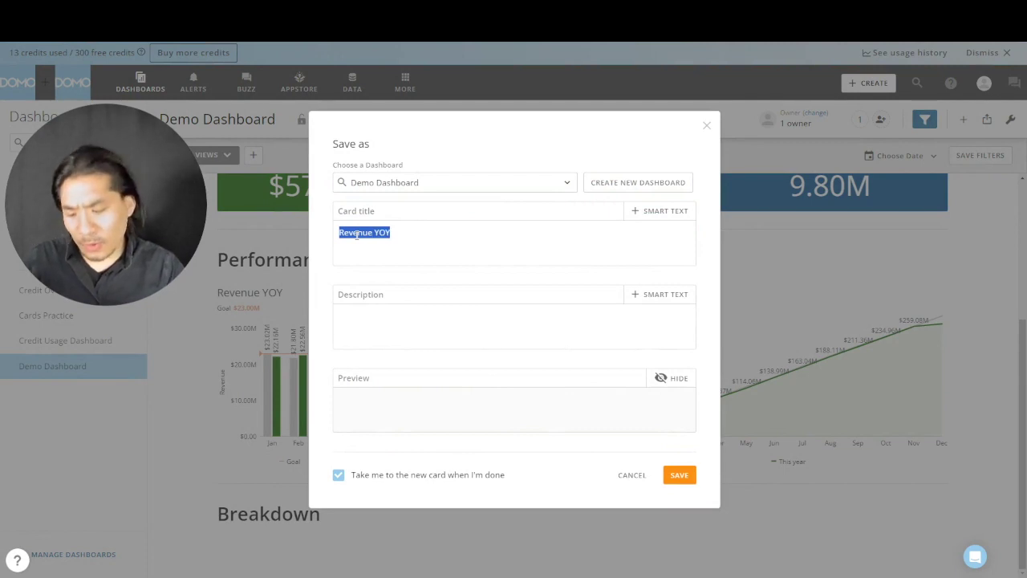
text(Re)
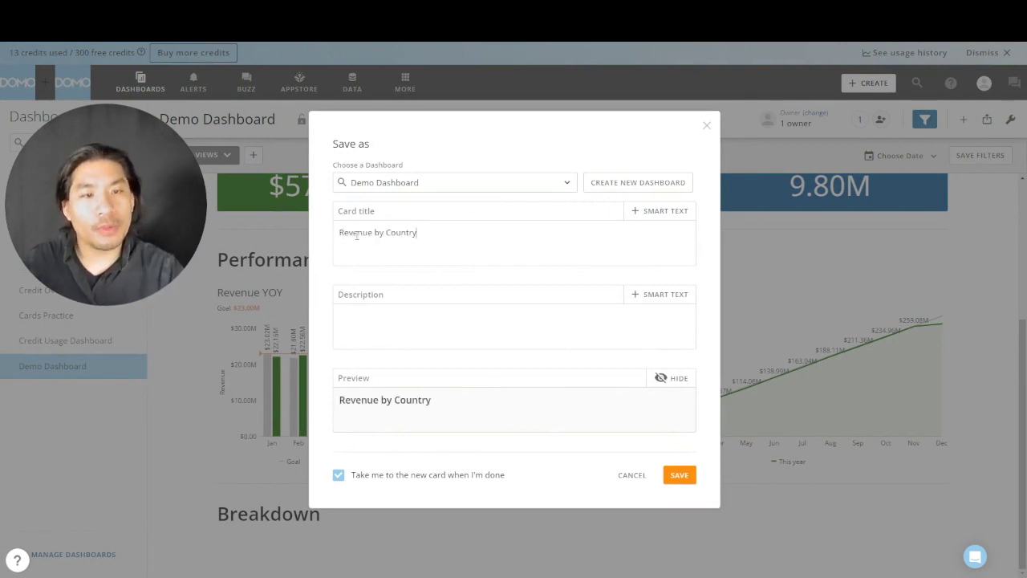
click(673, 473)
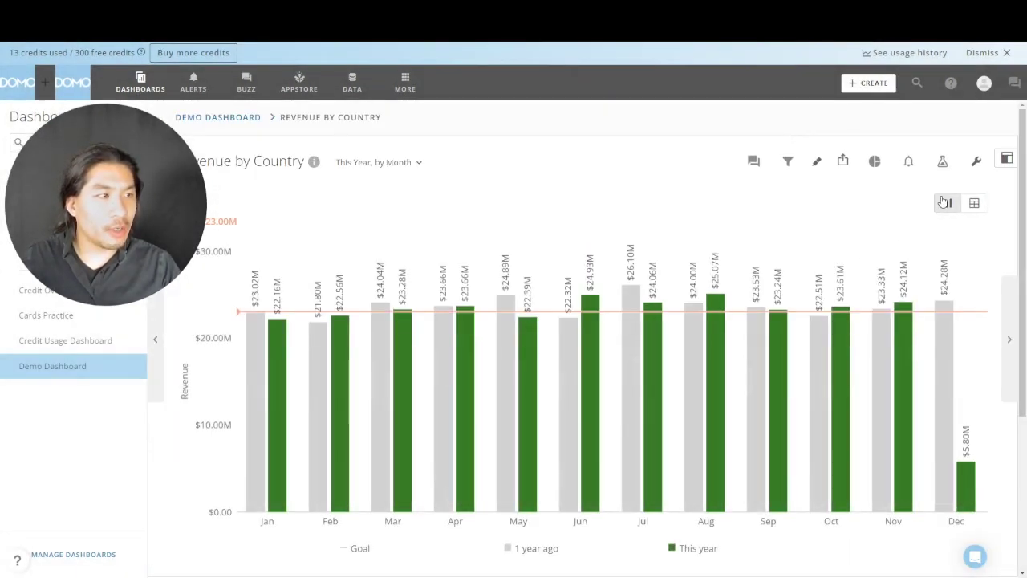
Open the Revenue by Country card in Analyzer and change it to a World map with Country as the country name
click(943, 164)
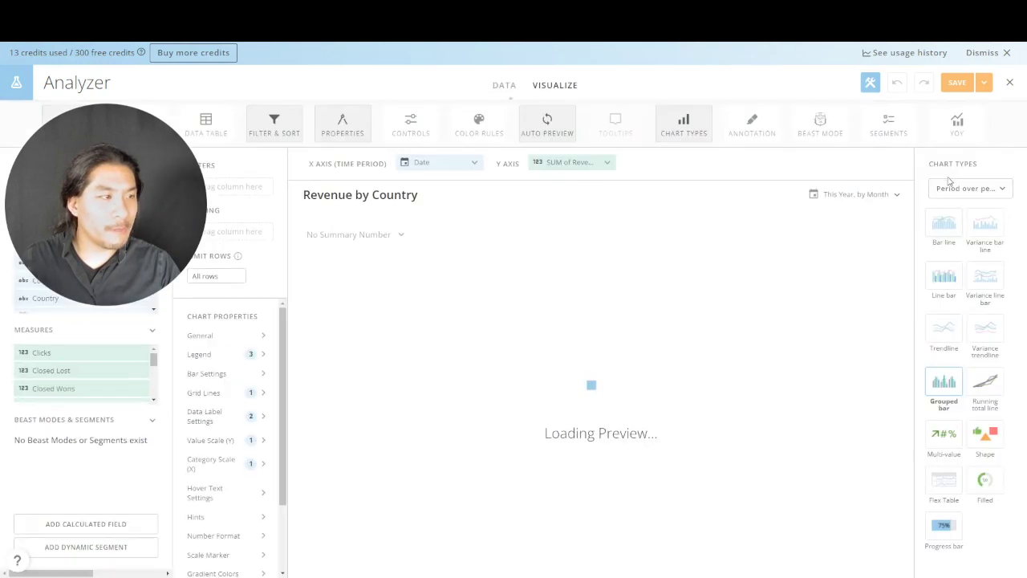
click(952, 190)
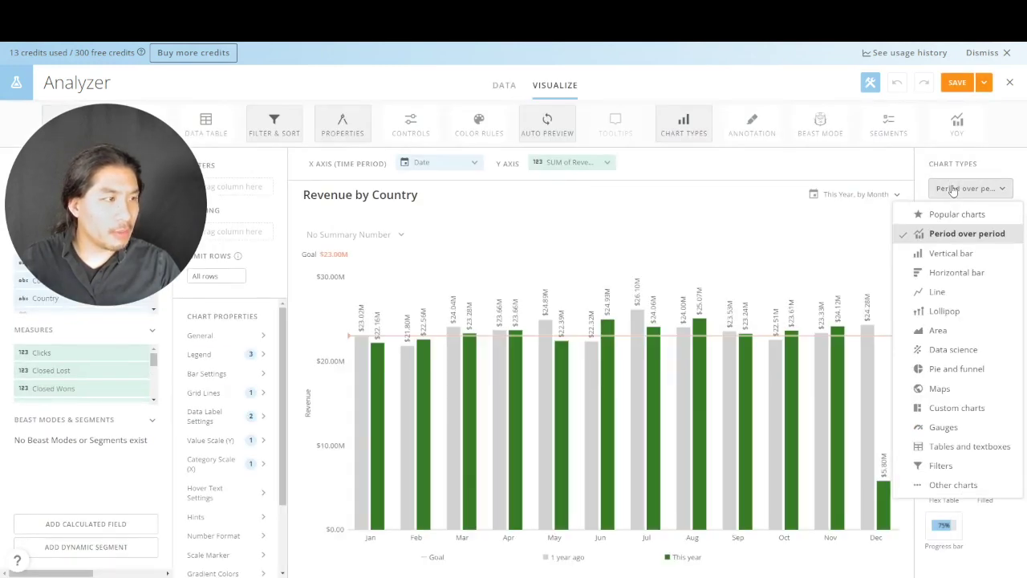
click(963, 389)
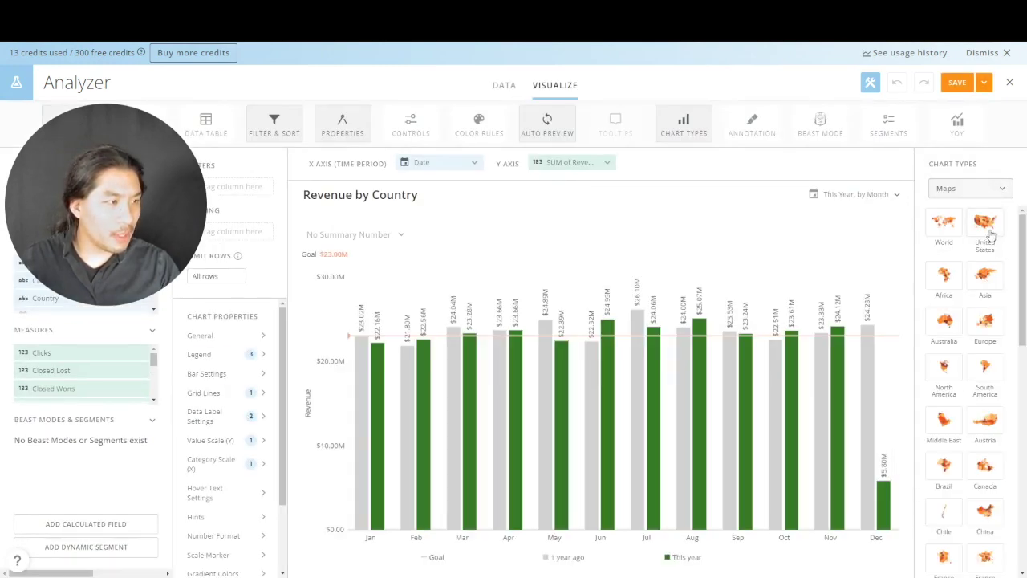
click(951, 227)
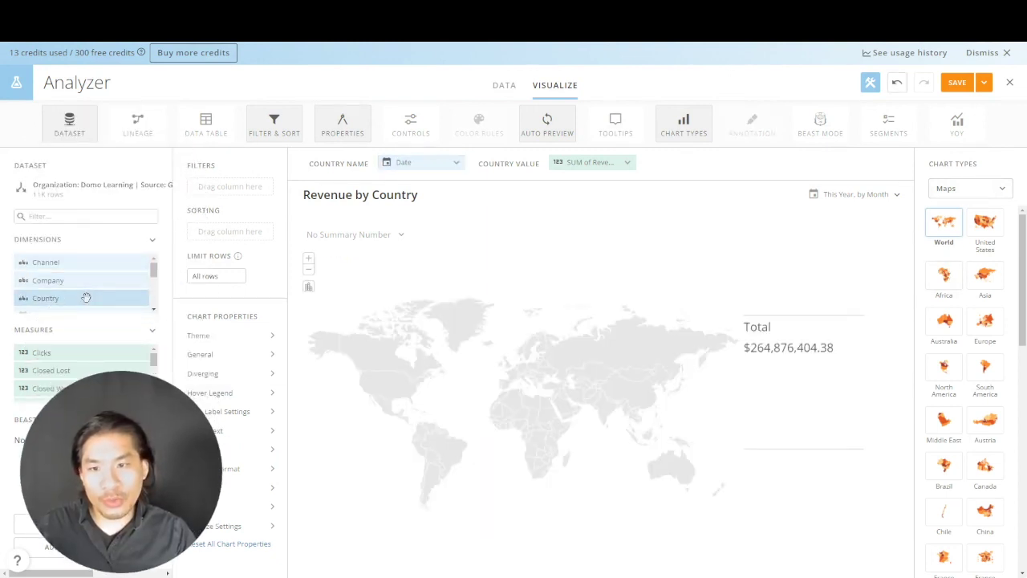
drag(67, 301, 397, 171)
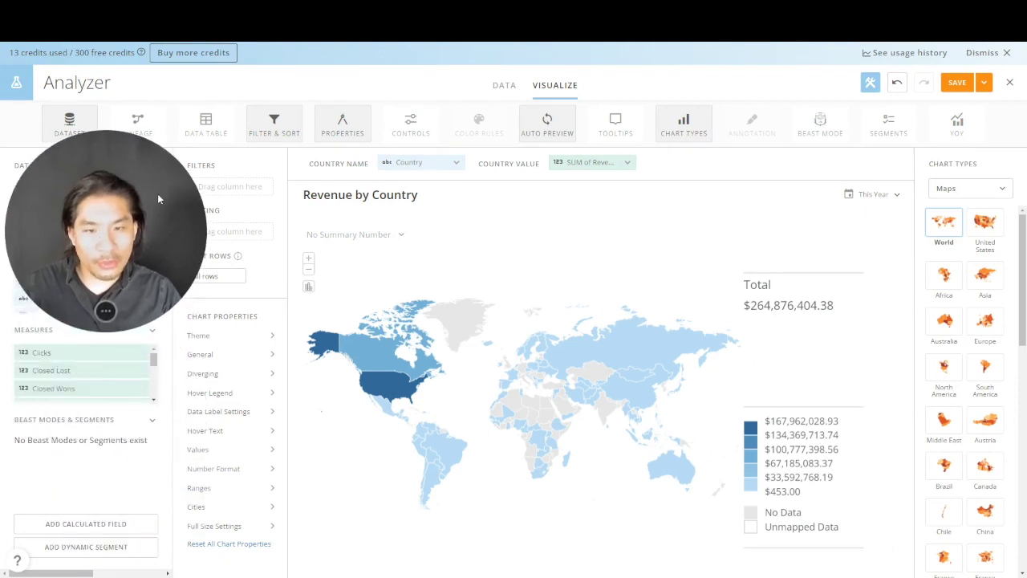
Set the map's data label text to the Value replacement macro, %_VALUE
click(252, 417)
click(543, 344)
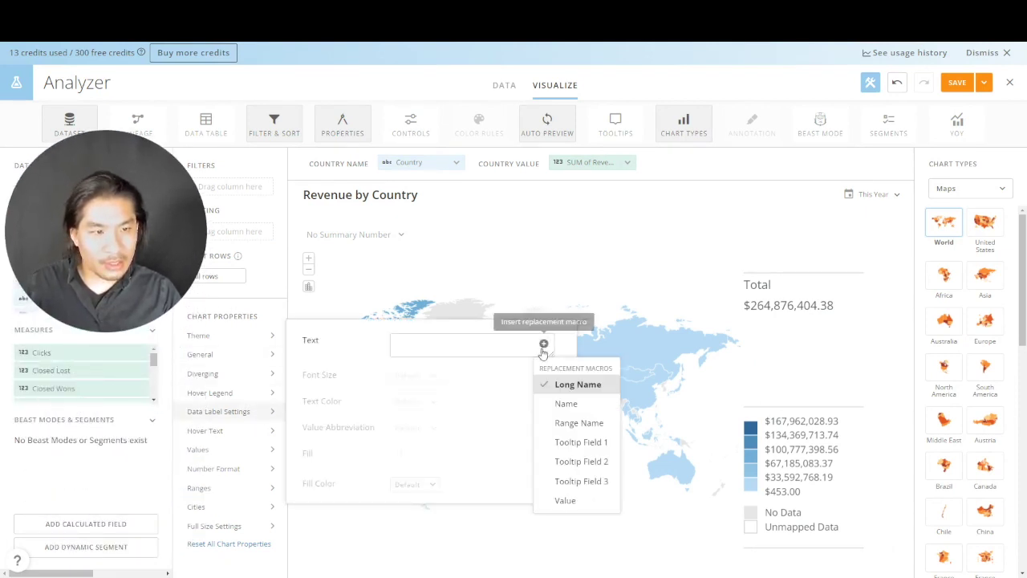
click(576, 500)
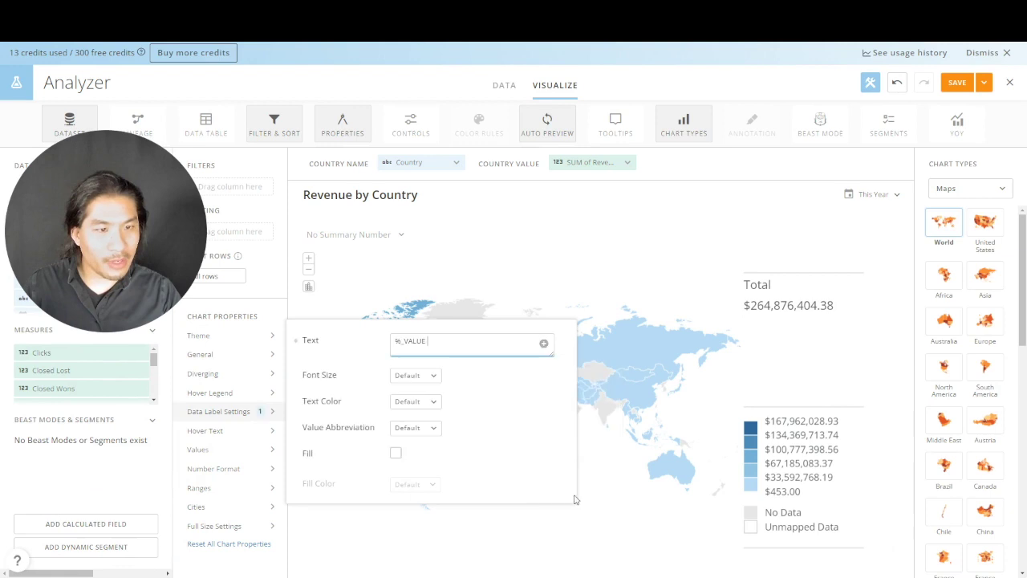
click(586, 163)
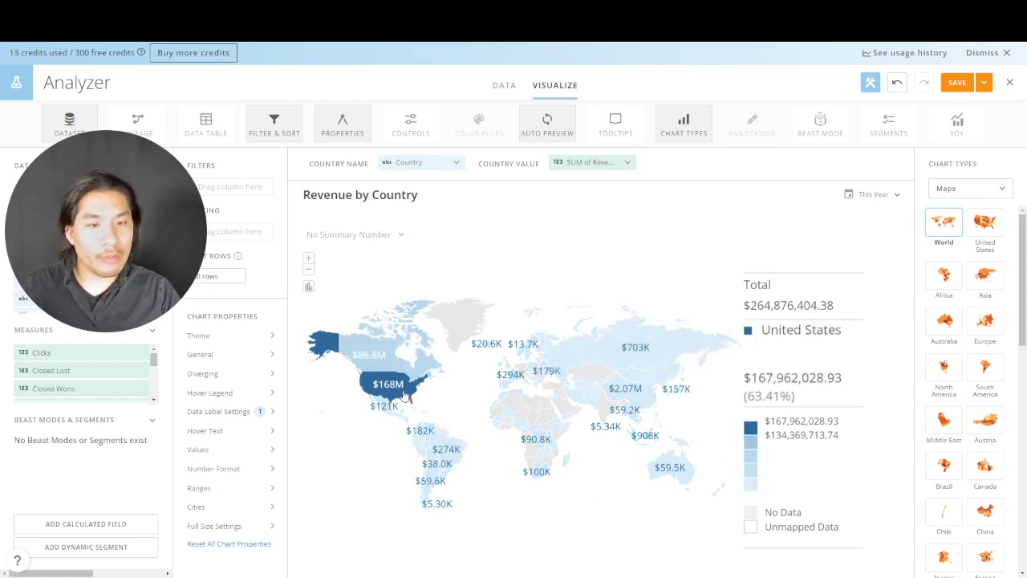
Enable diverging colors on the map with a Median midpoint and a shown midpoint range colored light yellow (FDECAD)
click(245, 378)
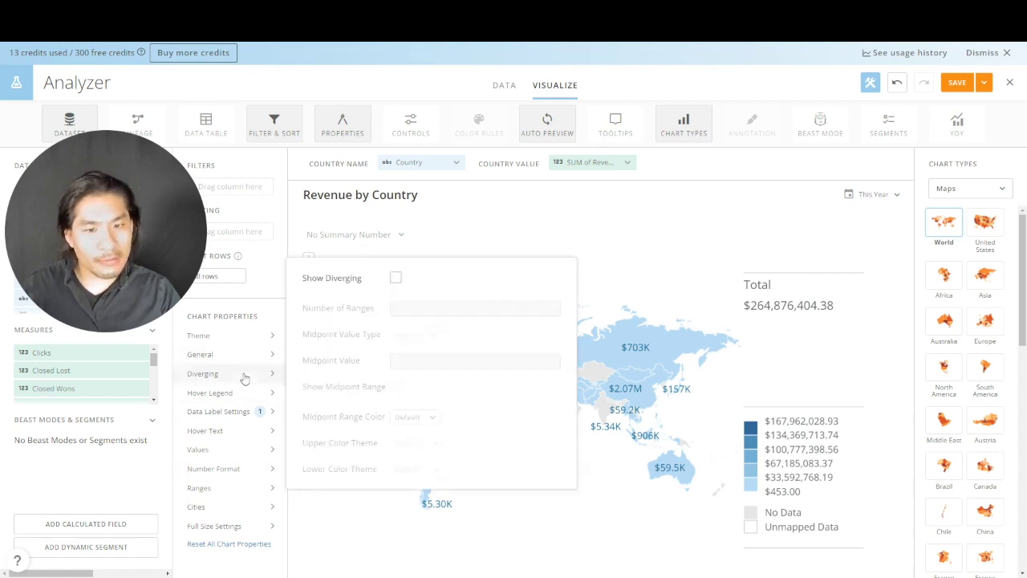
click(395, 278)
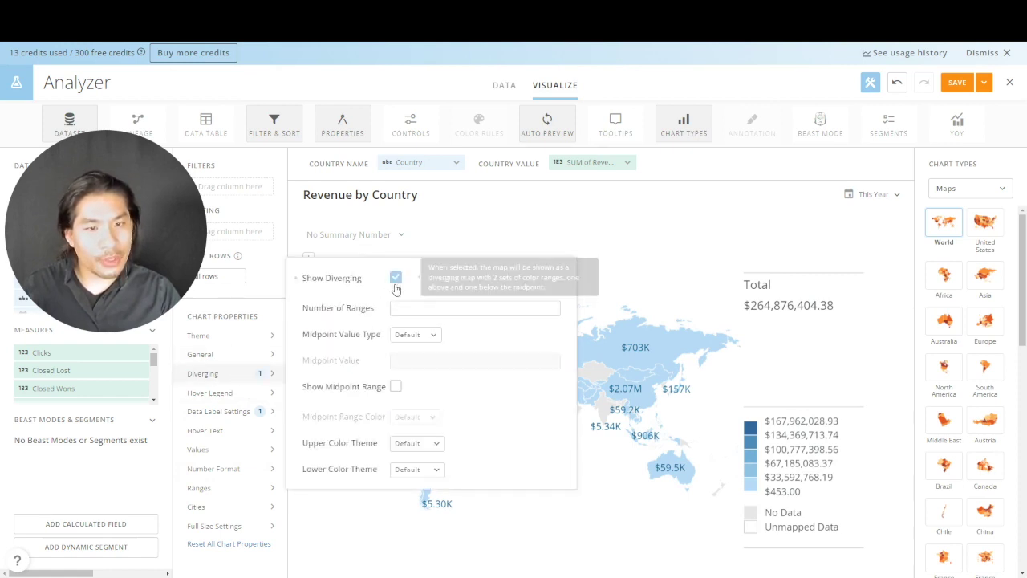
click(413, 341)
click(423, 378)
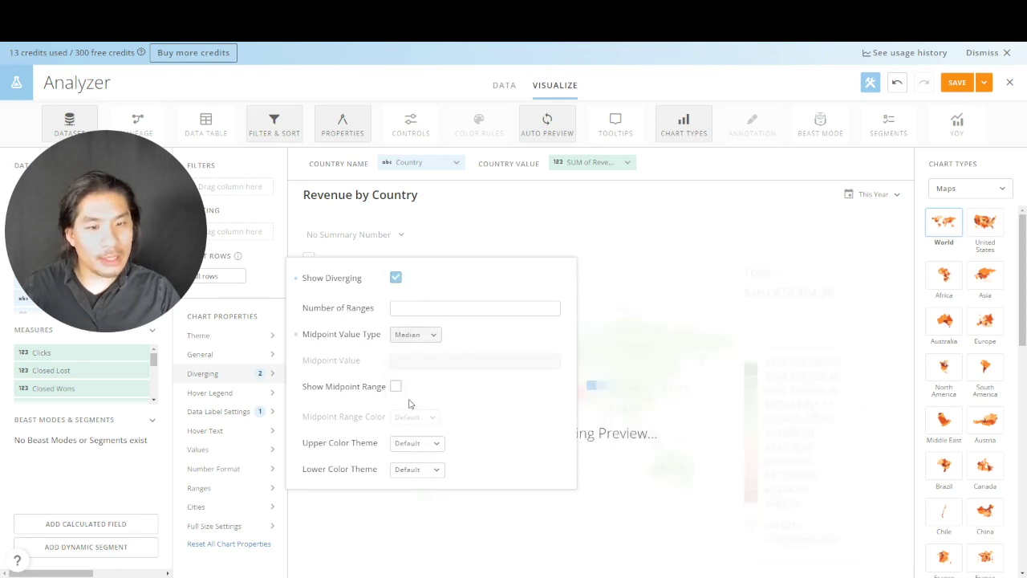
click(396, 388)
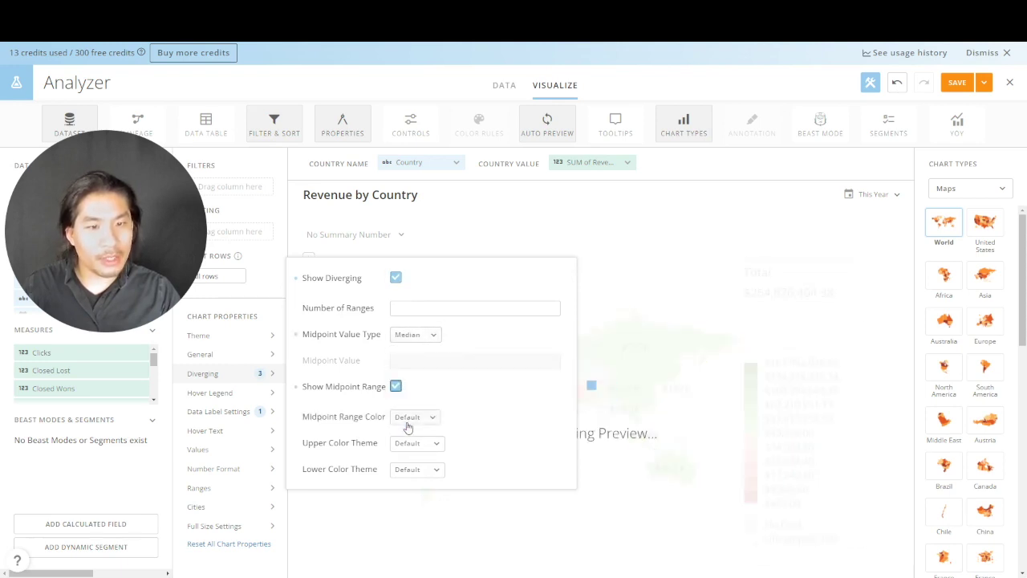
click(409, 417)
click(405, 369)
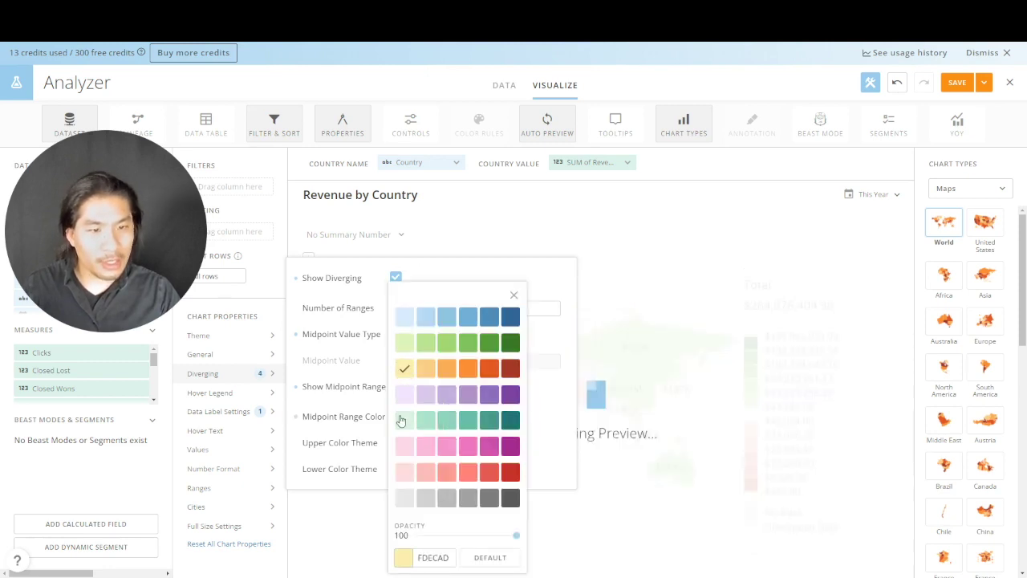
click(359, 442)
Set the diverging map's upper color theme to the five-shade green and its lower color theme to the red one
click(414, 443)
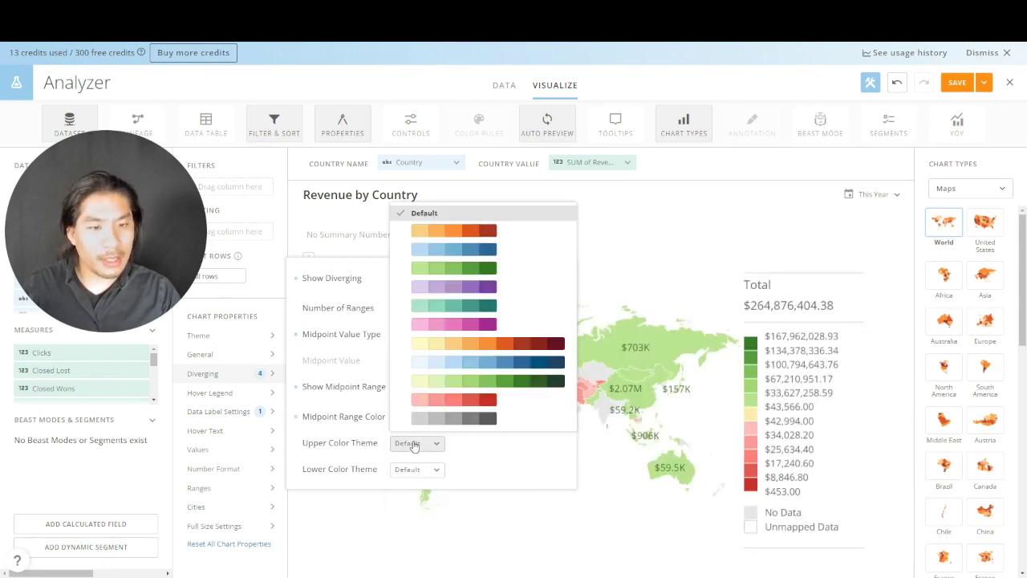
click(455, 275)
click(430, 472)
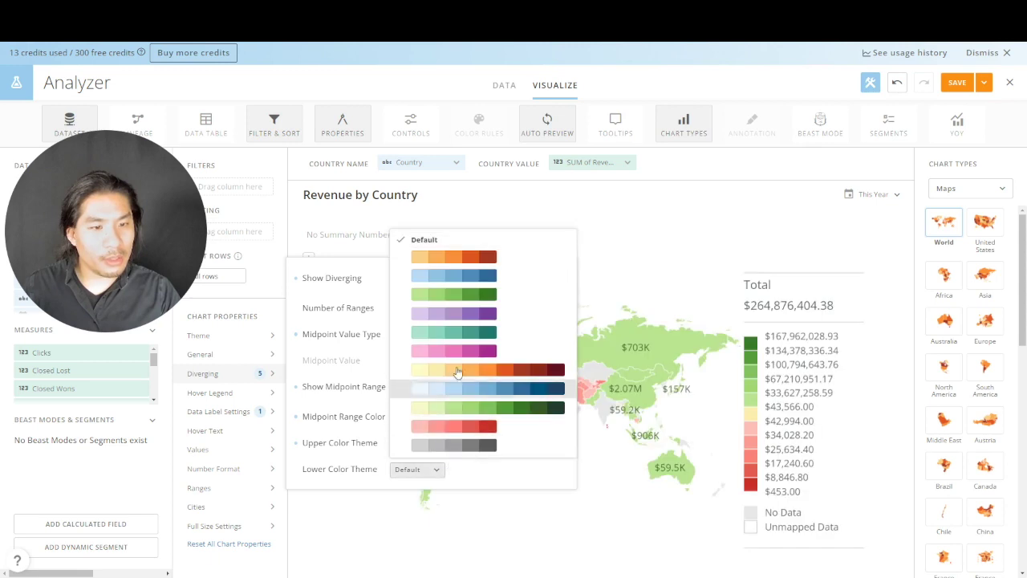
click(464, 428)
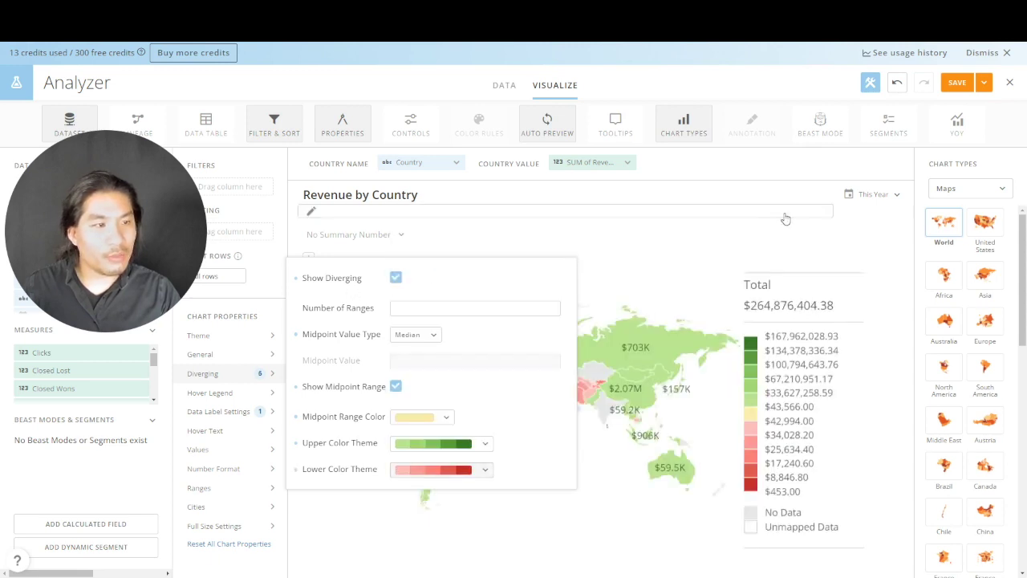
click(861, 240)
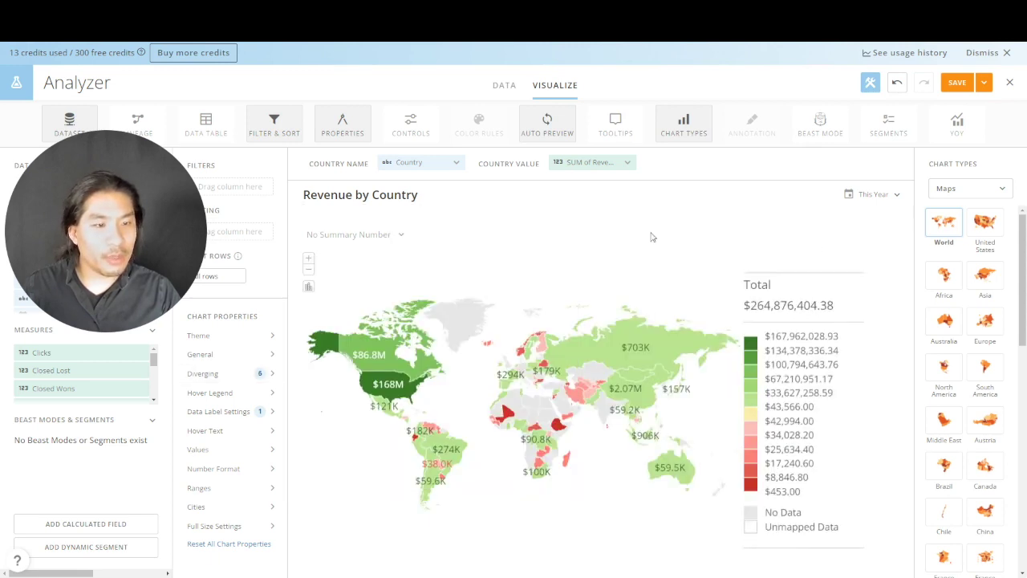
mouse_move(355, 355)
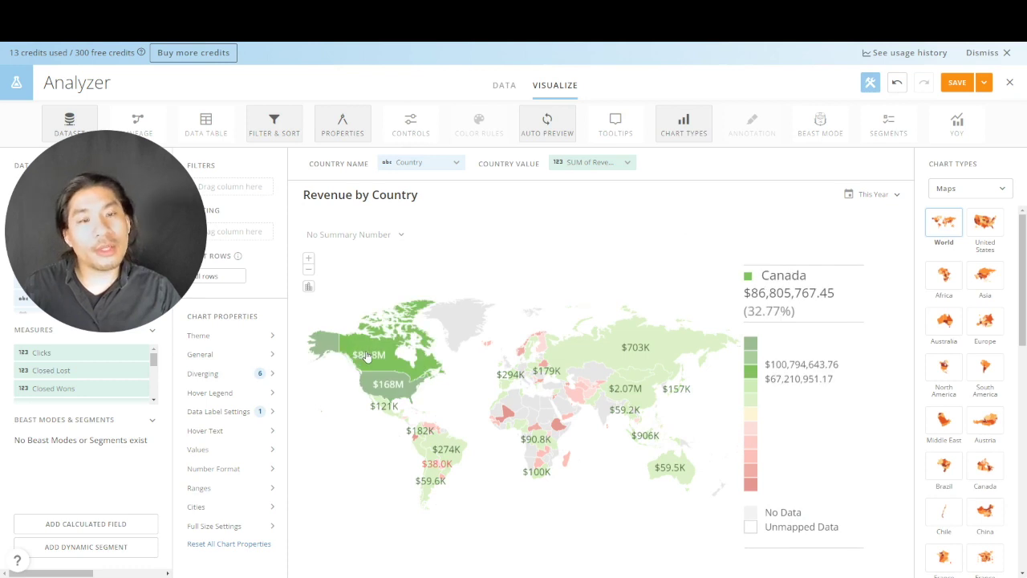
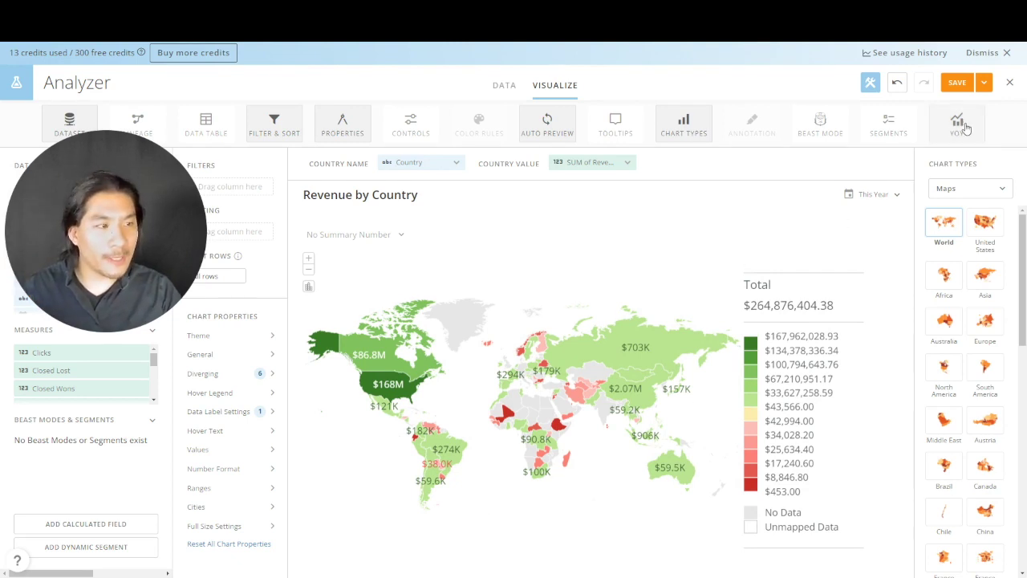
Save and close the Revenue by Country card, returning to the Demo Dashboard
click(985, 83)
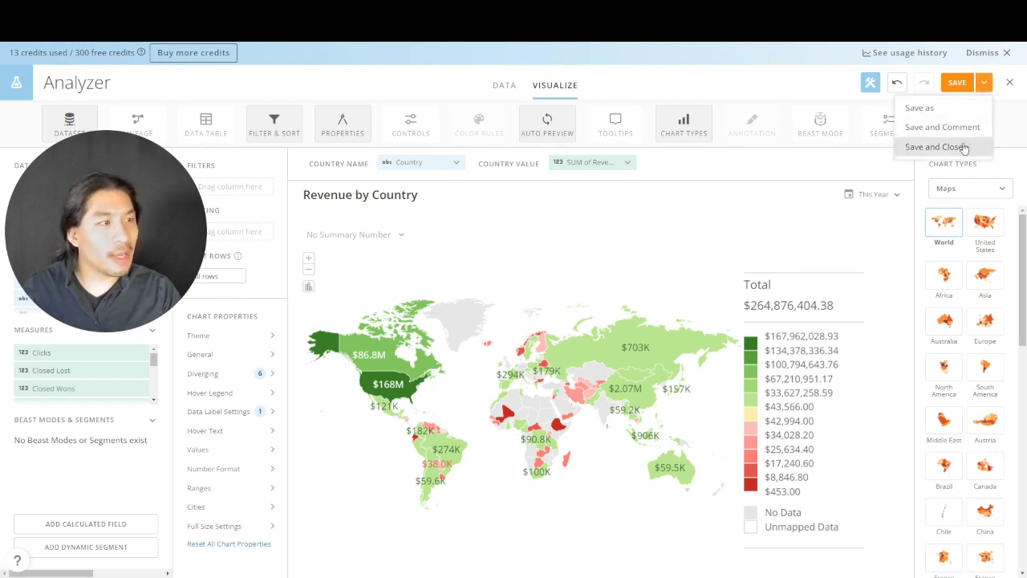
click(964, 147)
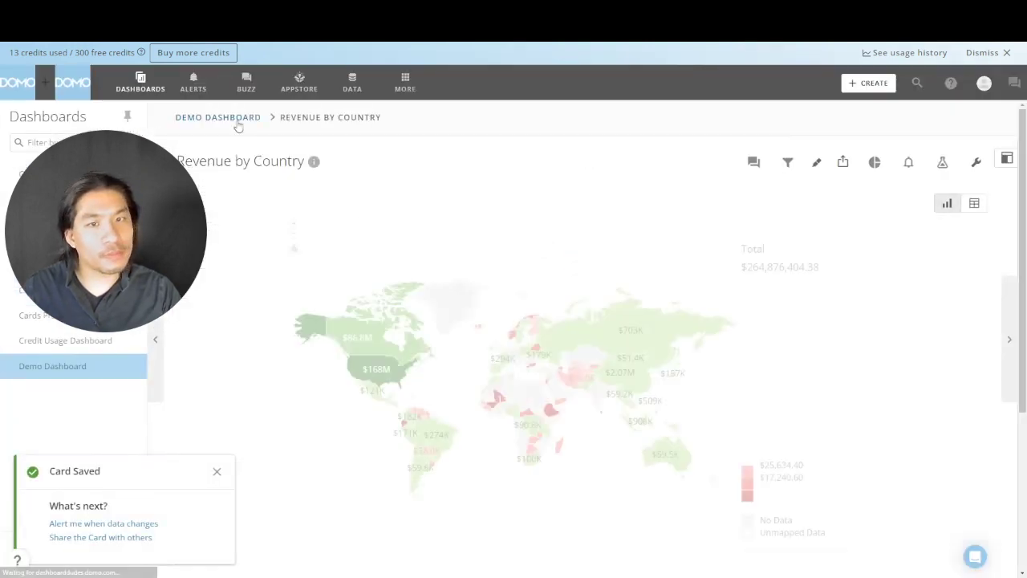
click(238, 120)
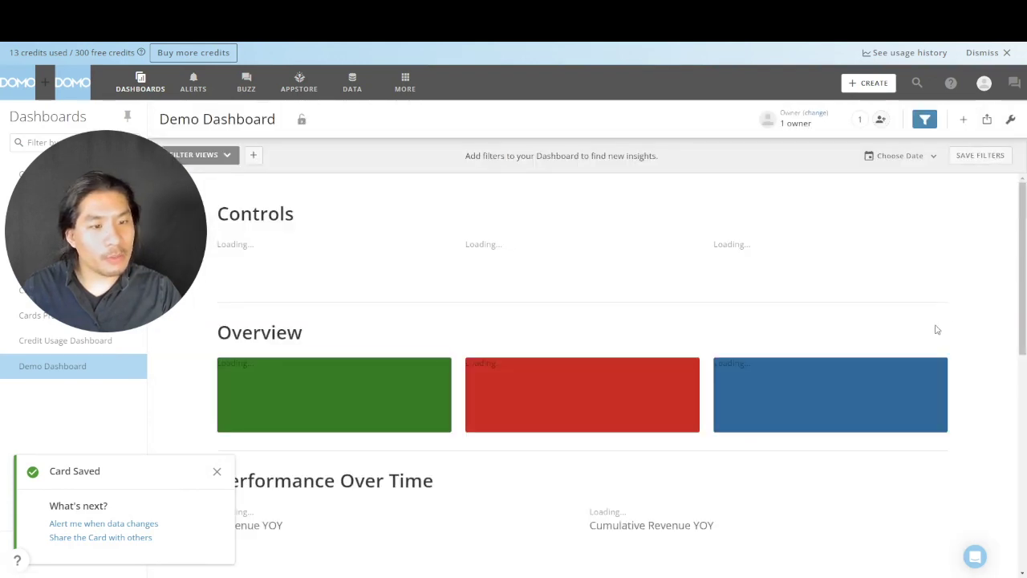
Save a copy of the Revenue by Country card on the Demo Dashboard, titled Revenue by Channel
scroll(723, 338, down, 7)
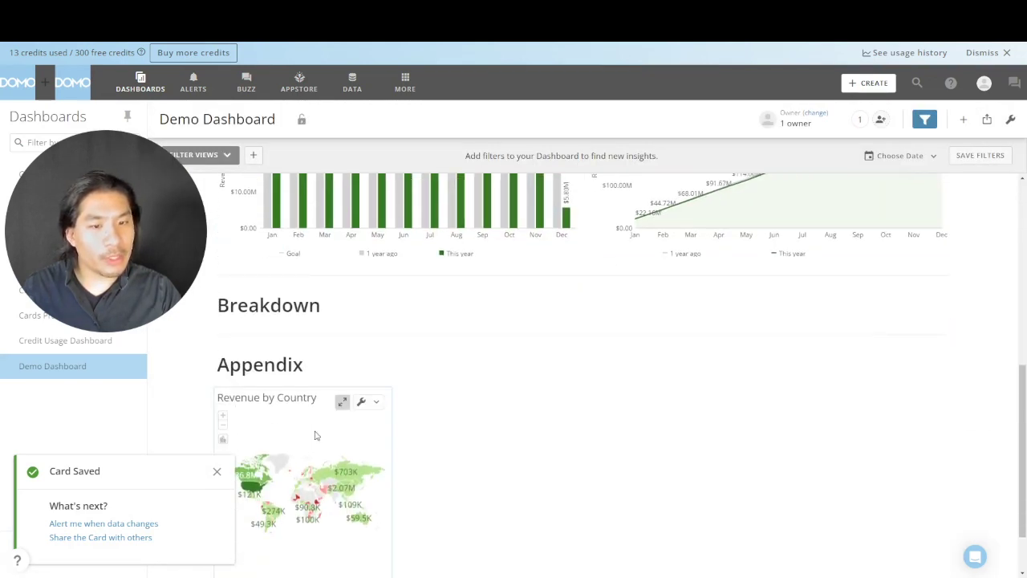
click(377, 404)
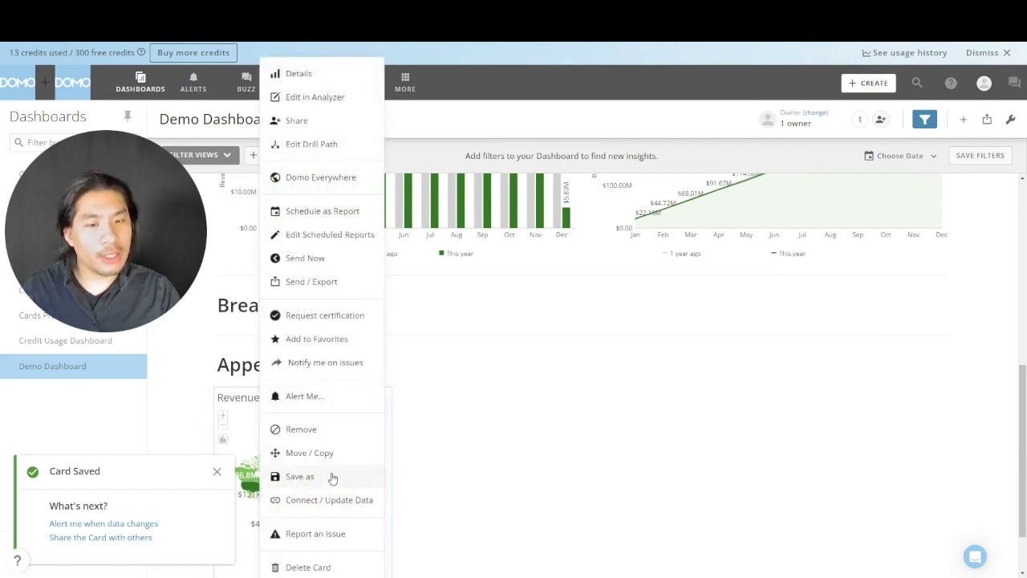
click(299, 477)
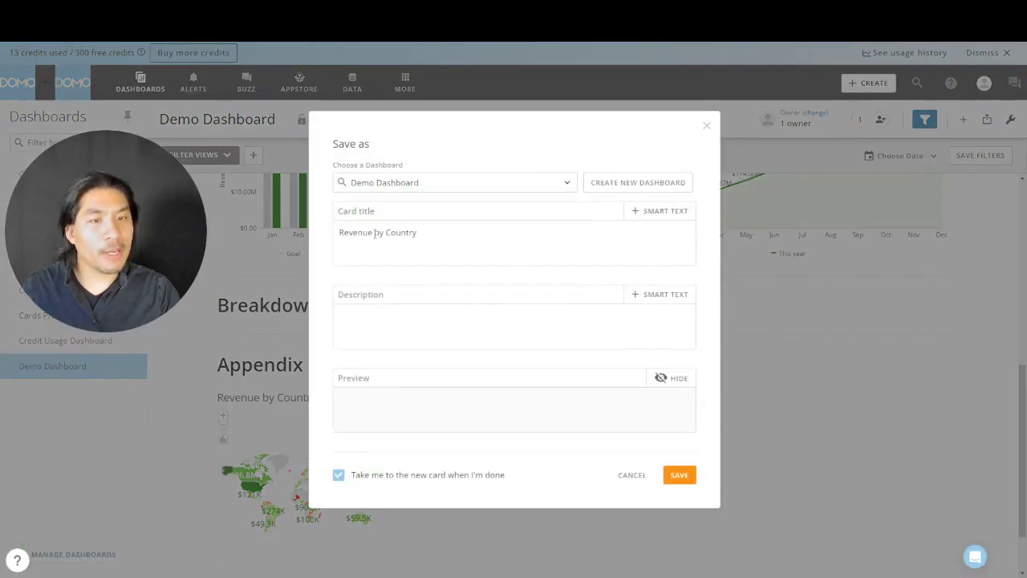
double_click(402, 231)
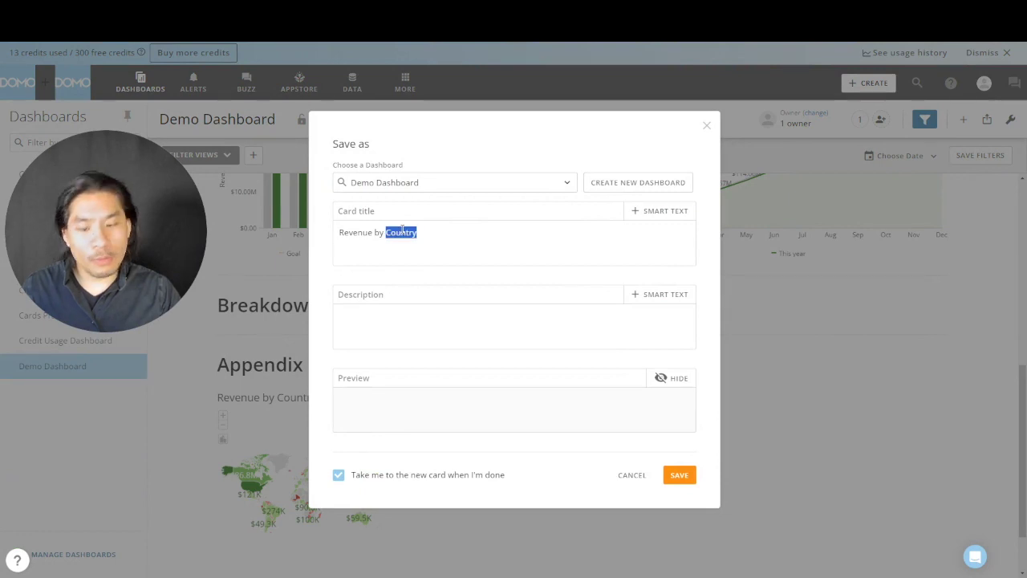
text(Channel)
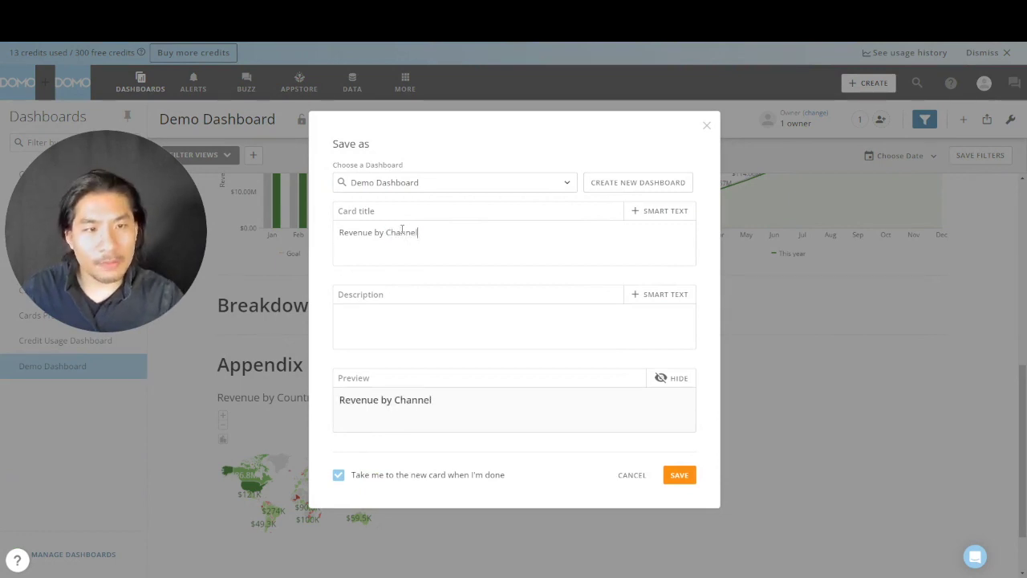
click(688, 480)
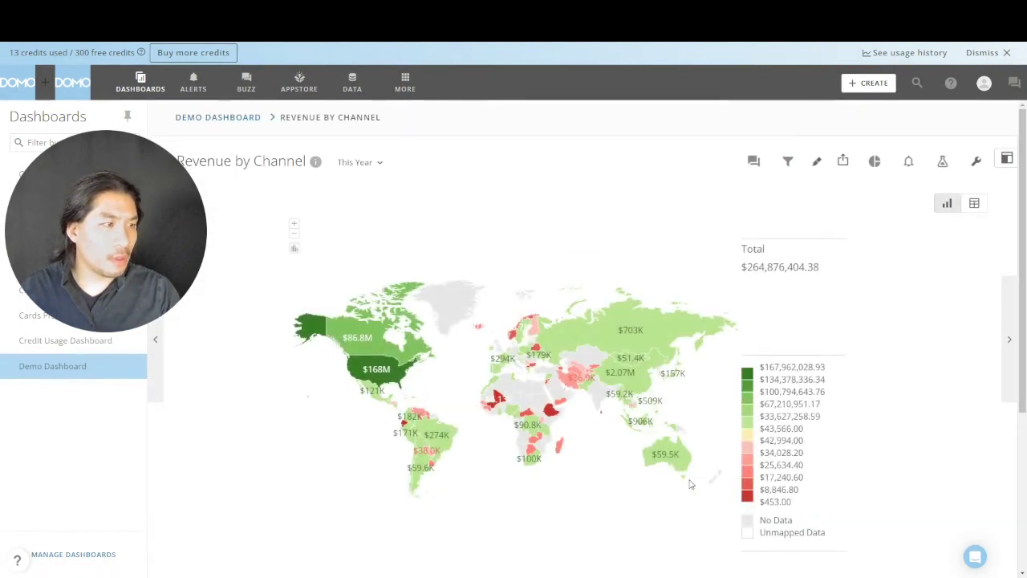
Open the Revenue by Channel card in Analyzer, replace Country with the Channel column, and change the chart to a Horizontal bar
click(944, 163)
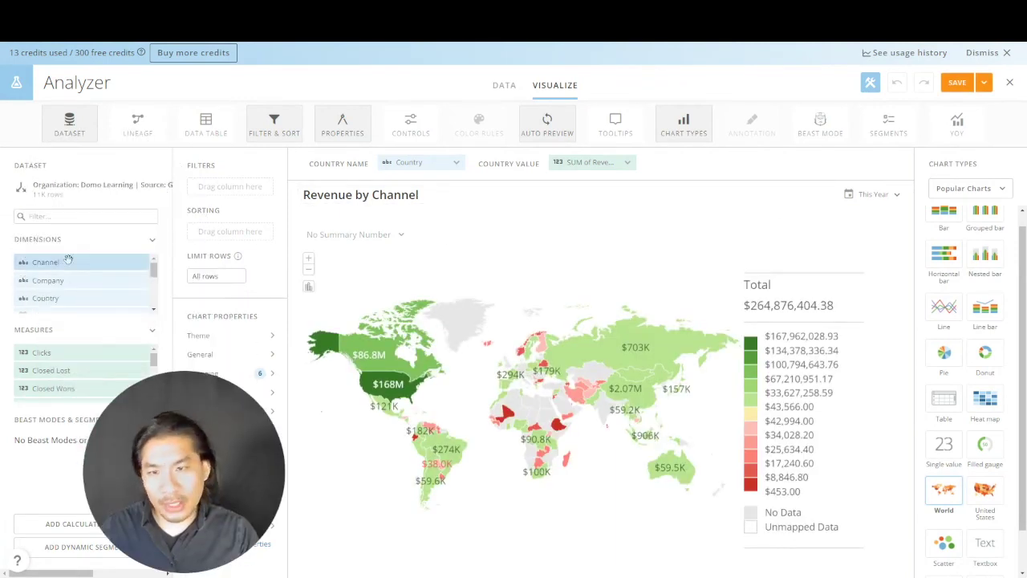
drag(70, 256, 414, 164)
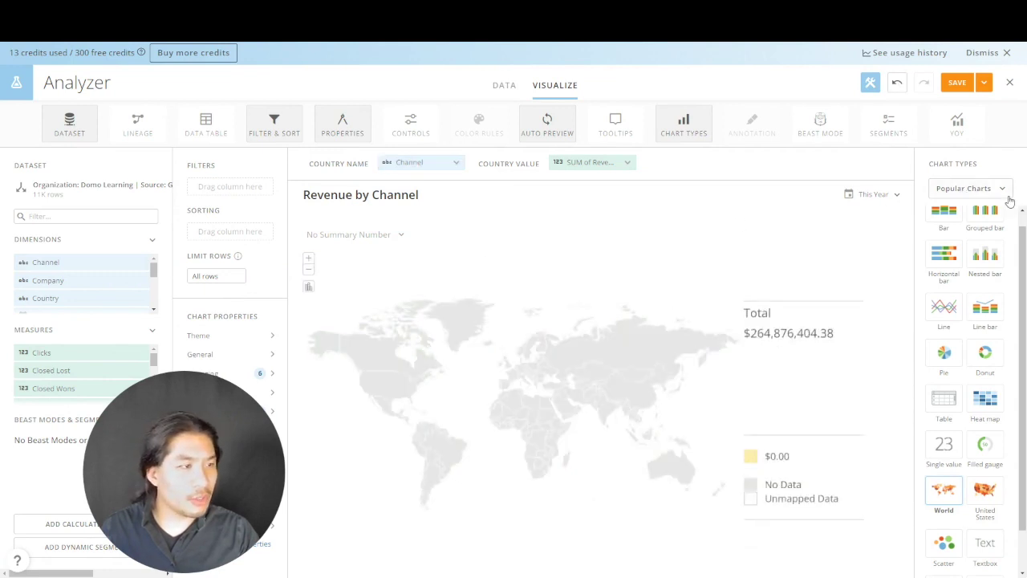
scroll(996, 210, up, 1)
click(981, 190)
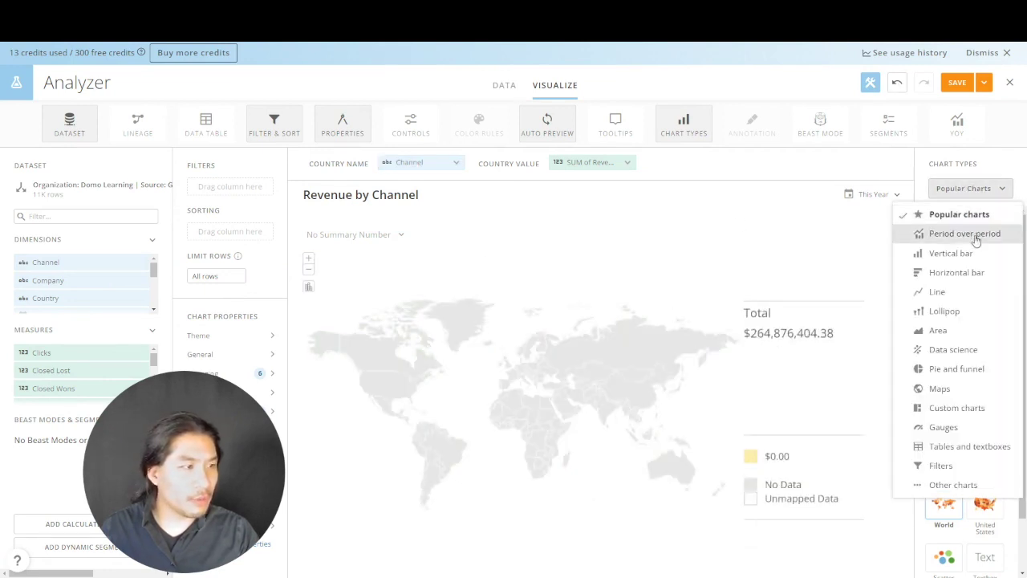
click(971, 215)
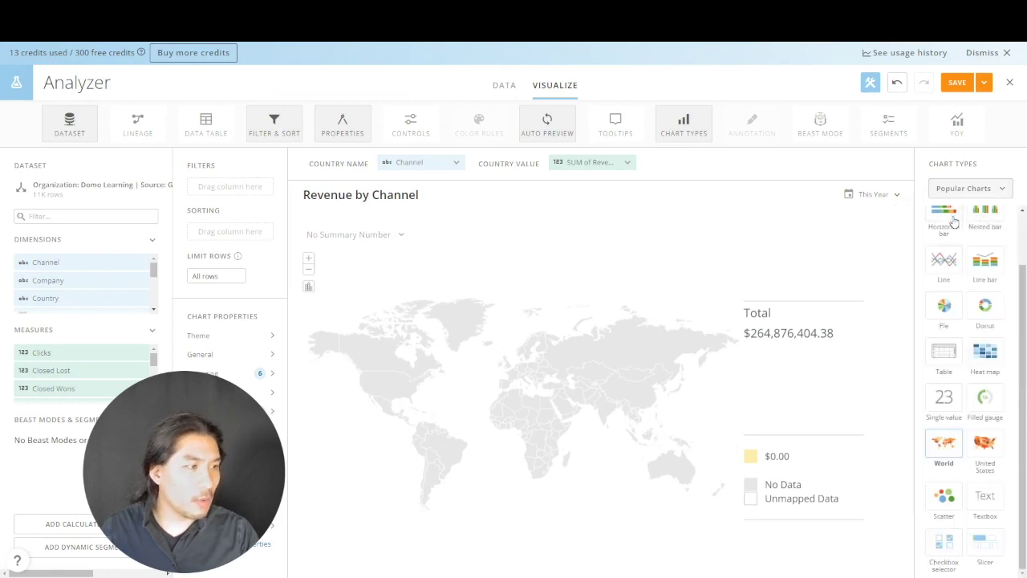
click(959, 189)
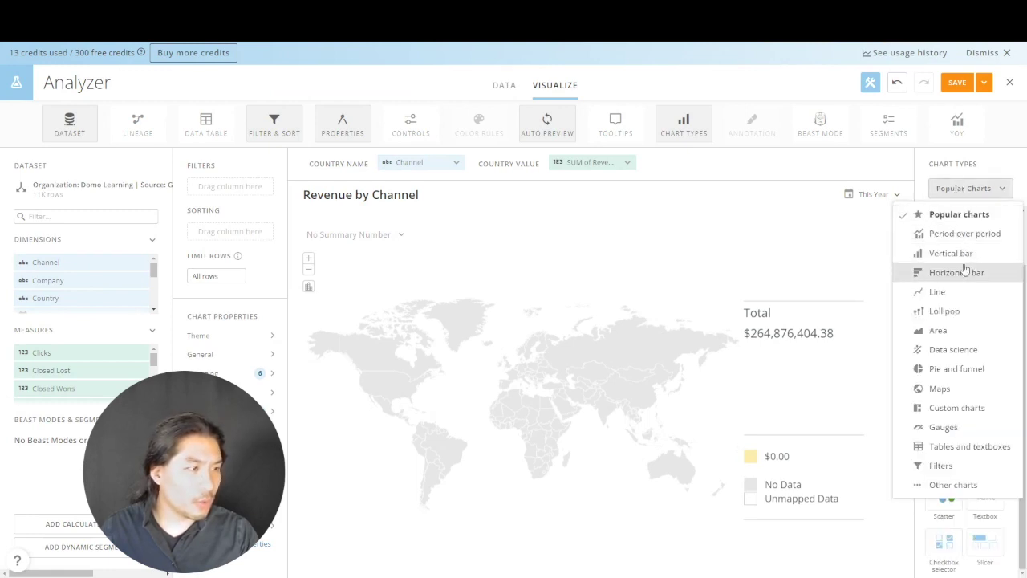
click(965, 269)
click(949, 227)
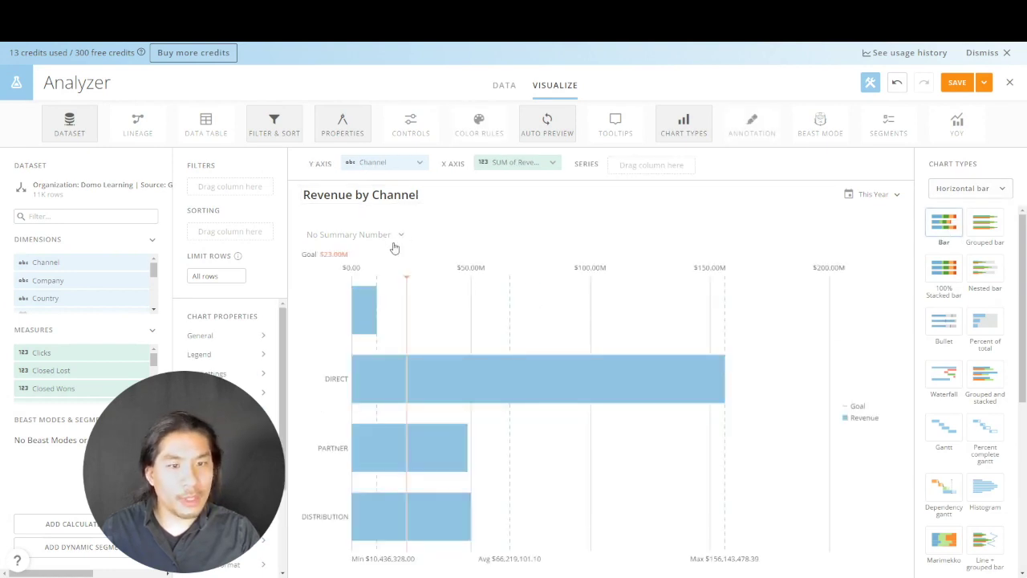
Sort the bars by the sum of Revenue in descending order and add Lead Source as the series
drag(258, 433, 919, 408)
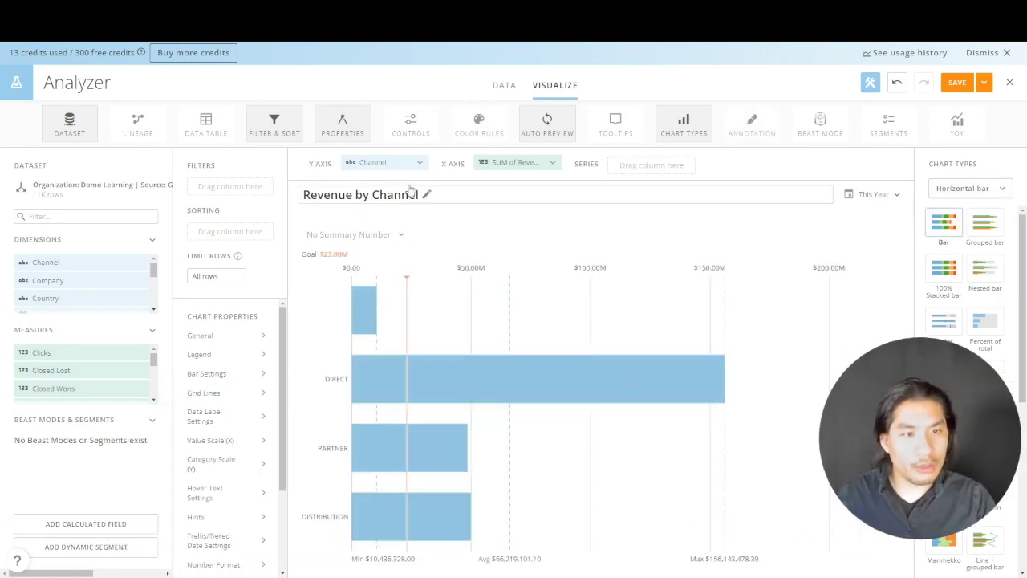
drag(521, 158, 229, 232)
click(259, 287)
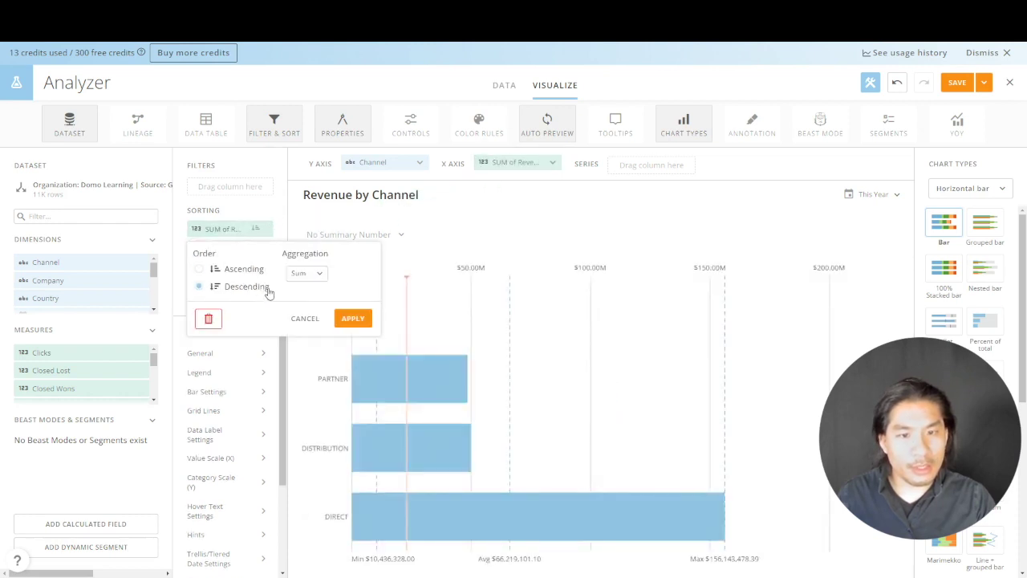
click(352, 318)
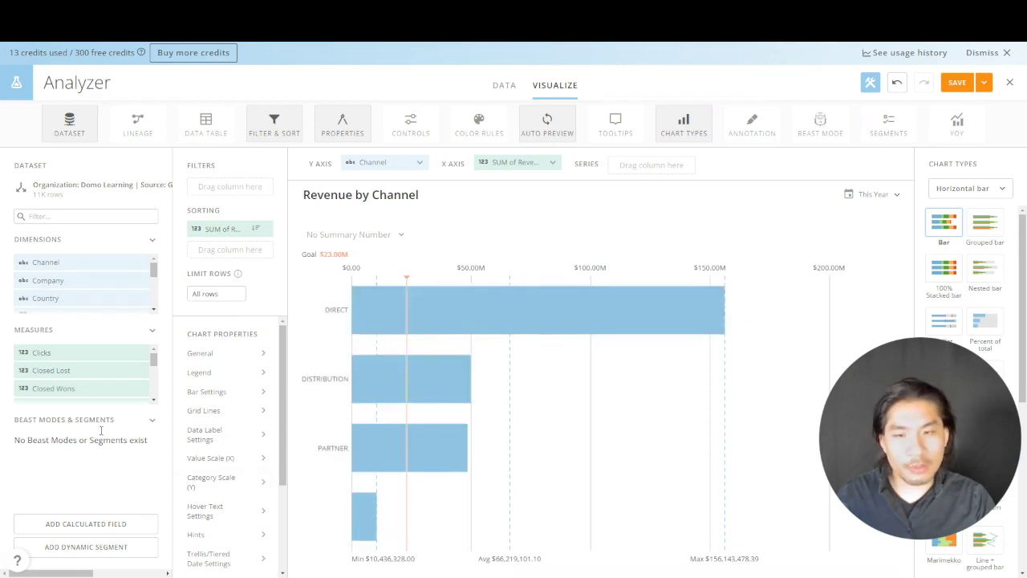
scroll(107, 292, down, 2)
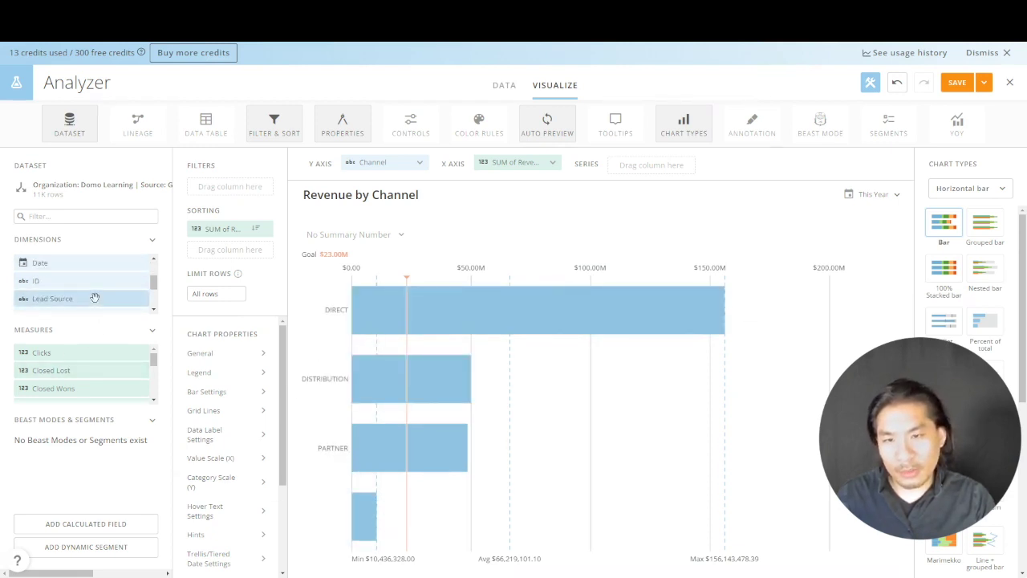
drag(52, 299, 670, 165)
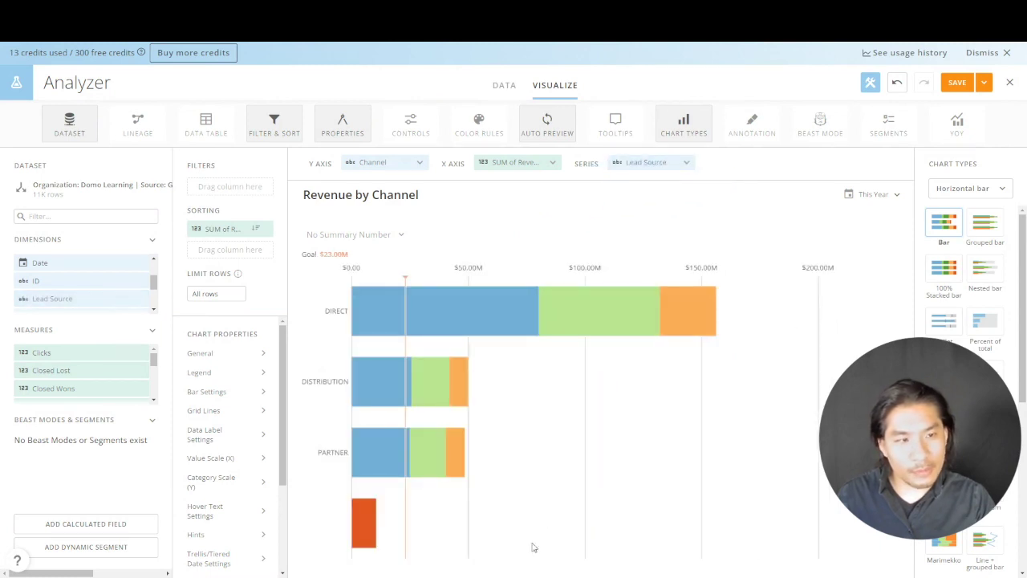
Set both the portrait view and landscape view legend positions to Top
click(231, 374)
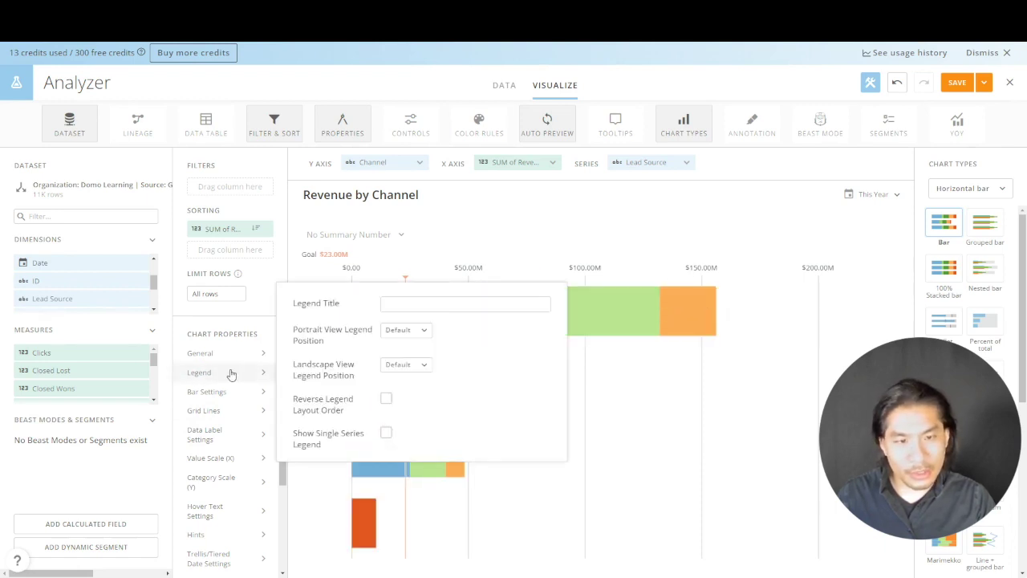
click(401, 338)
click(408, 373)
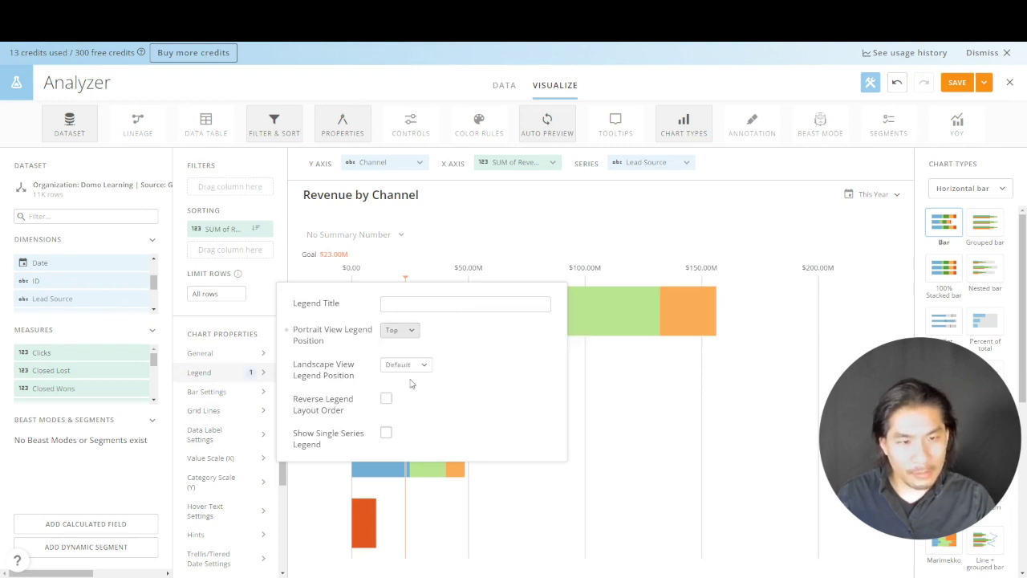
click(405, 364)
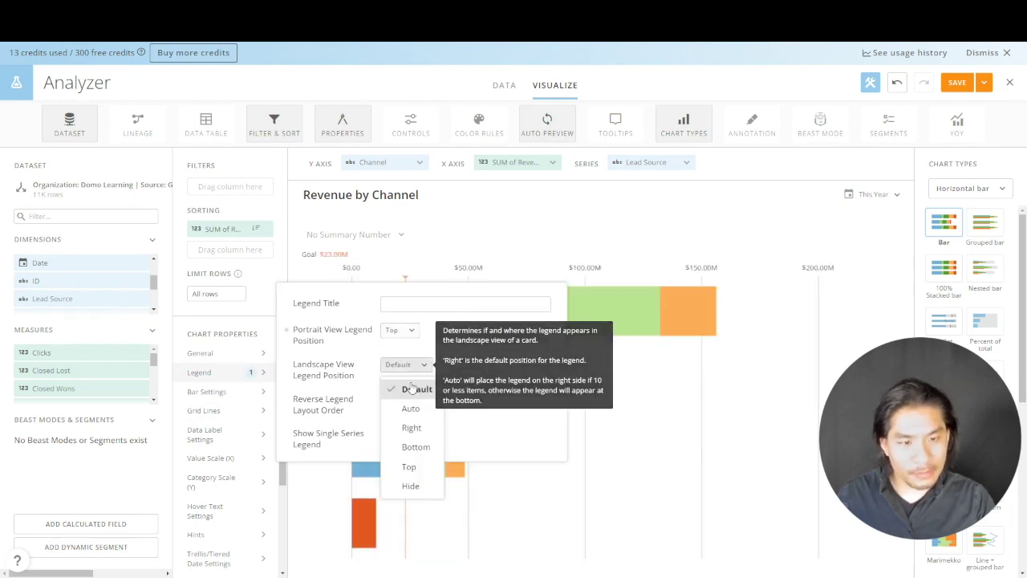
click(413, 466)
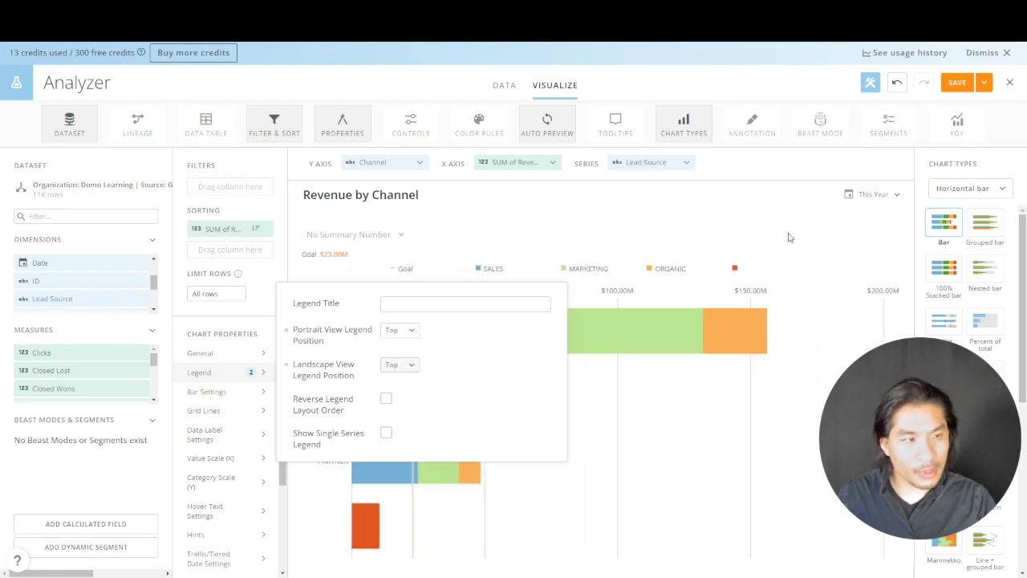
click(558, 236)
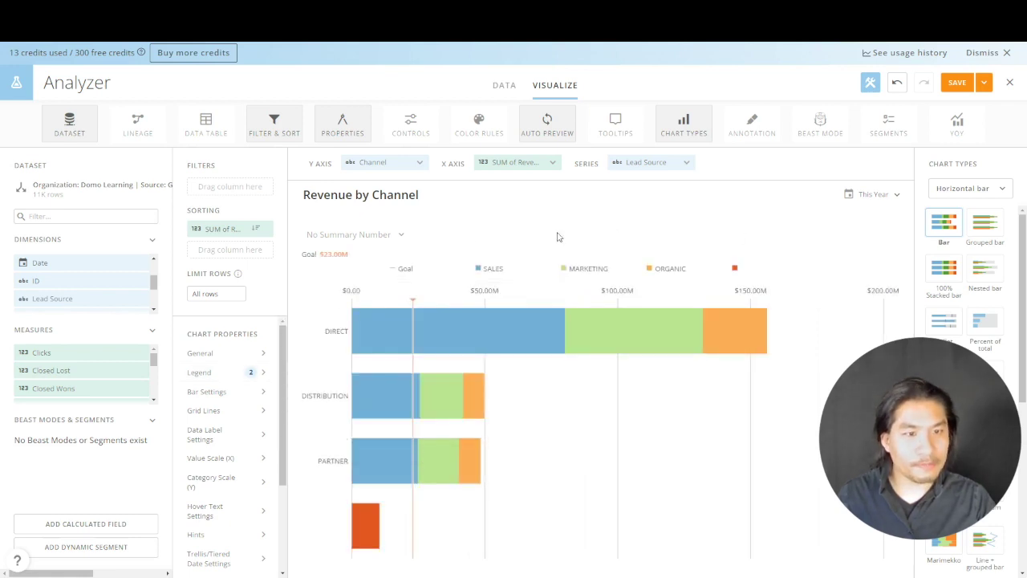
Clear the goal value from the SUM of Revenue field on the X axis
click(551, 162)
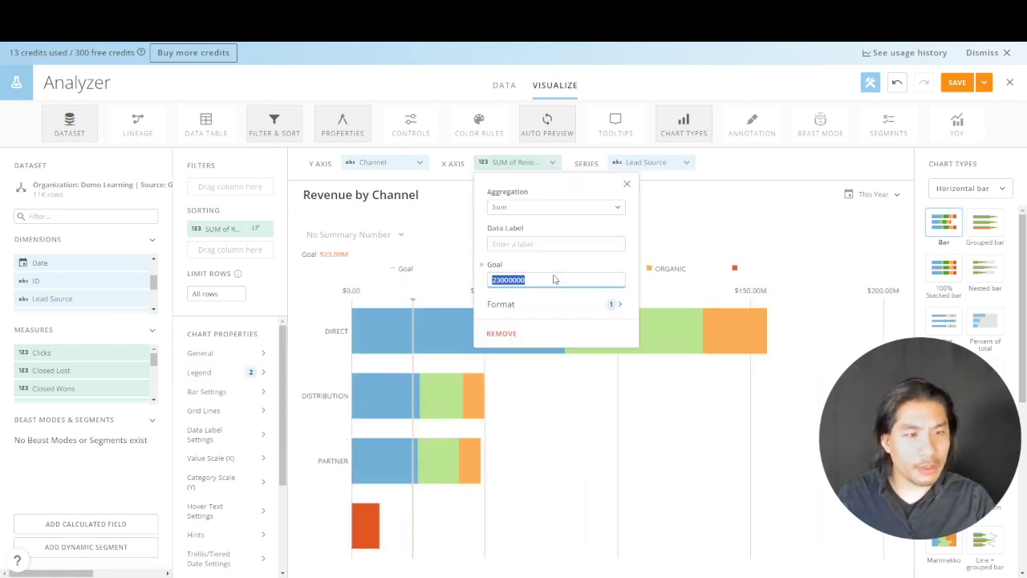
click(775, 230)
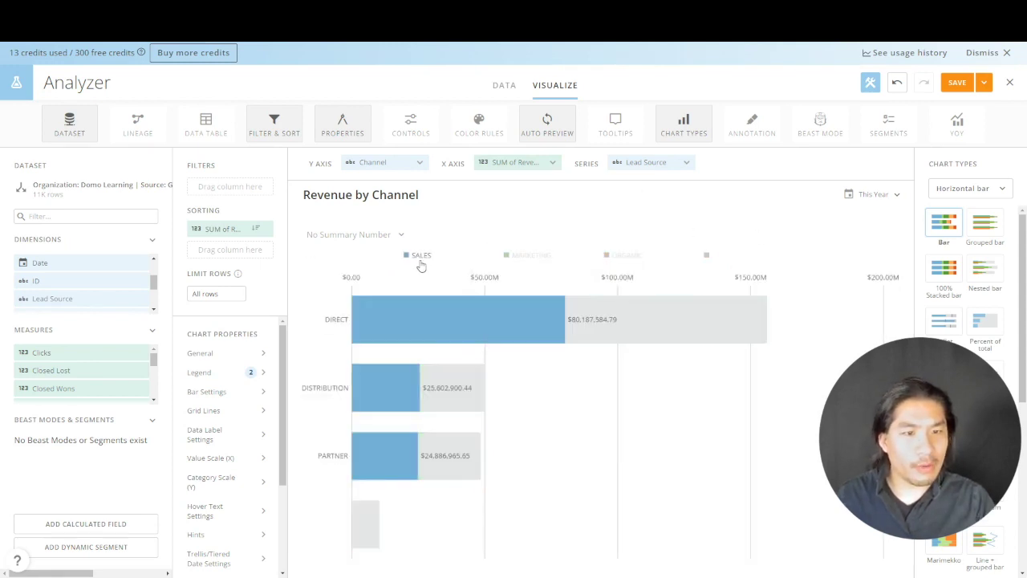
mouse_move(378, 334)
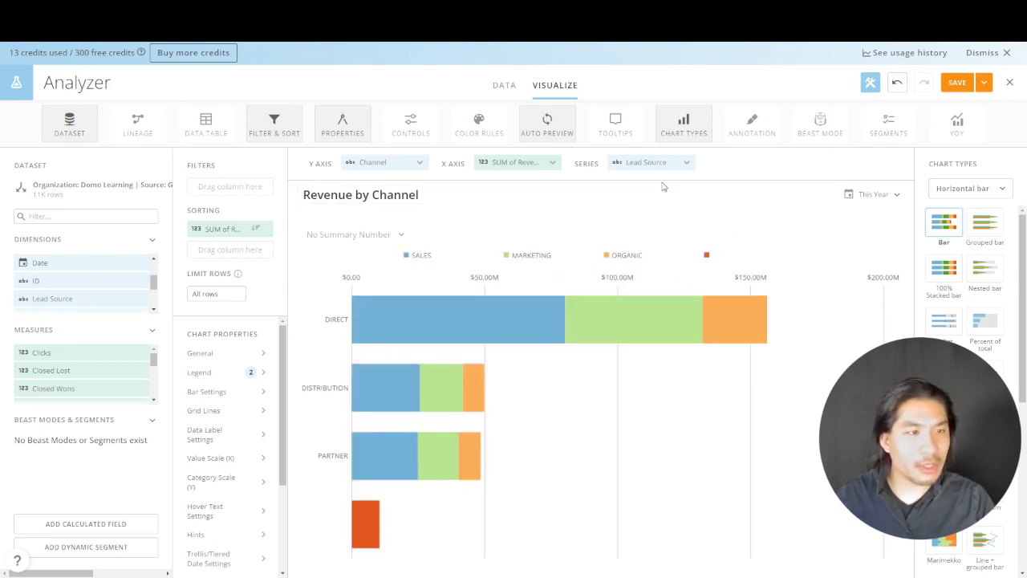
Filter the card on Channel with Not In to exclude the blank channel value
drag(371, 163, 233, 186)
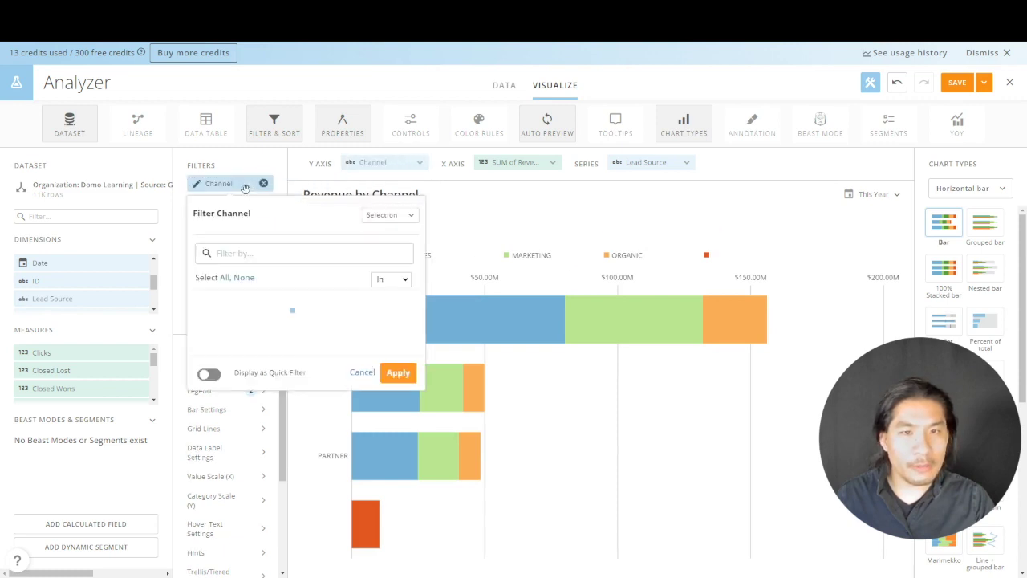
click(391, 279)
click(389, 301)
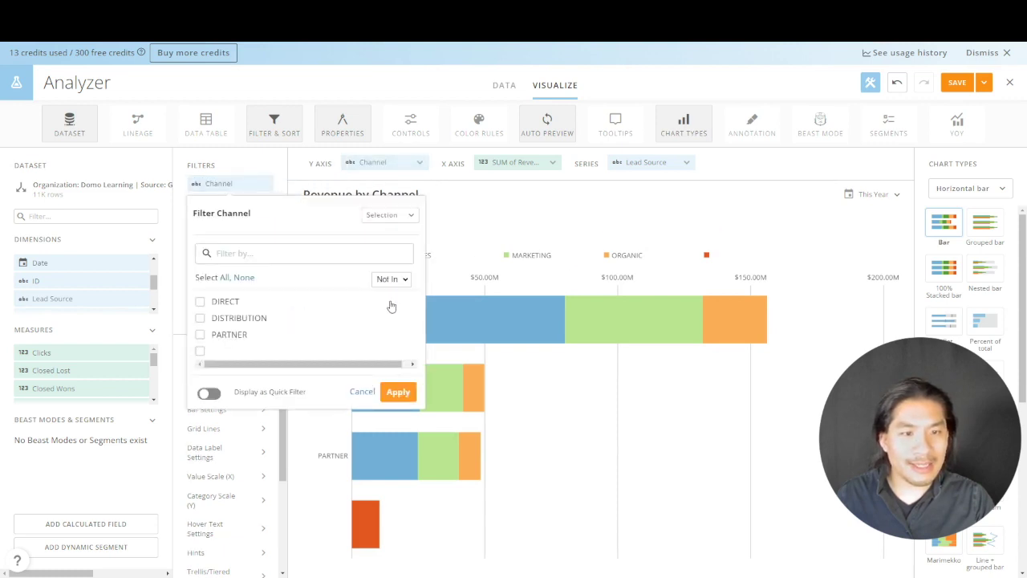
click(201, 353)
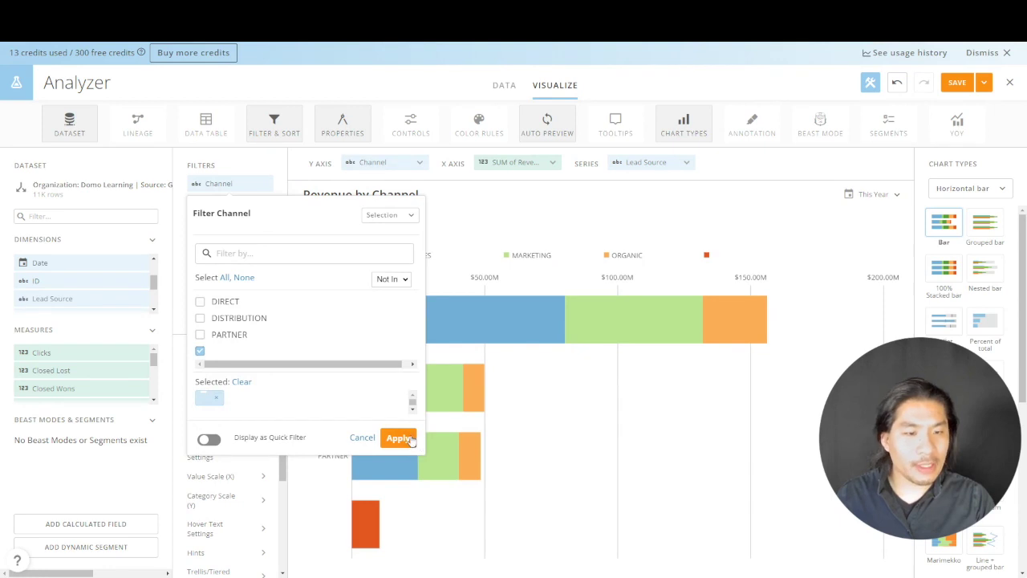
click(398, 437)
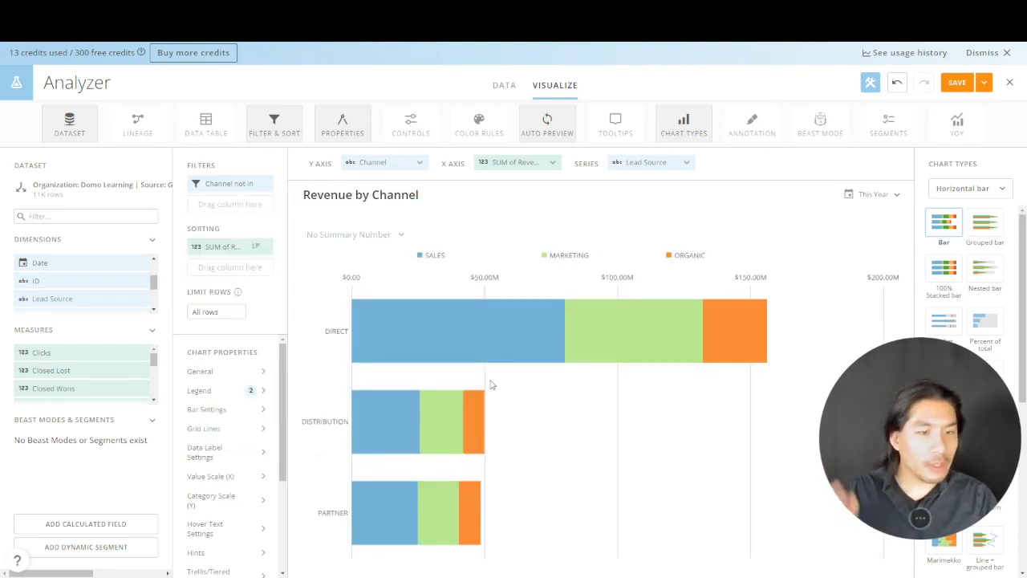
Hide the chart's grid lines, remove the min and max lines, and set the calculated line to None
click(232, 436)
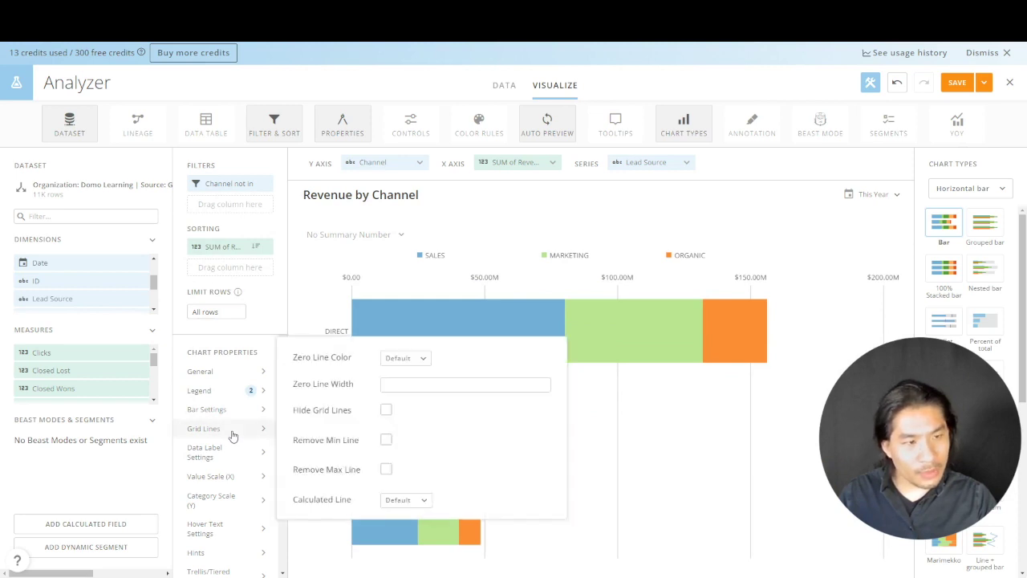
click(387, 411)
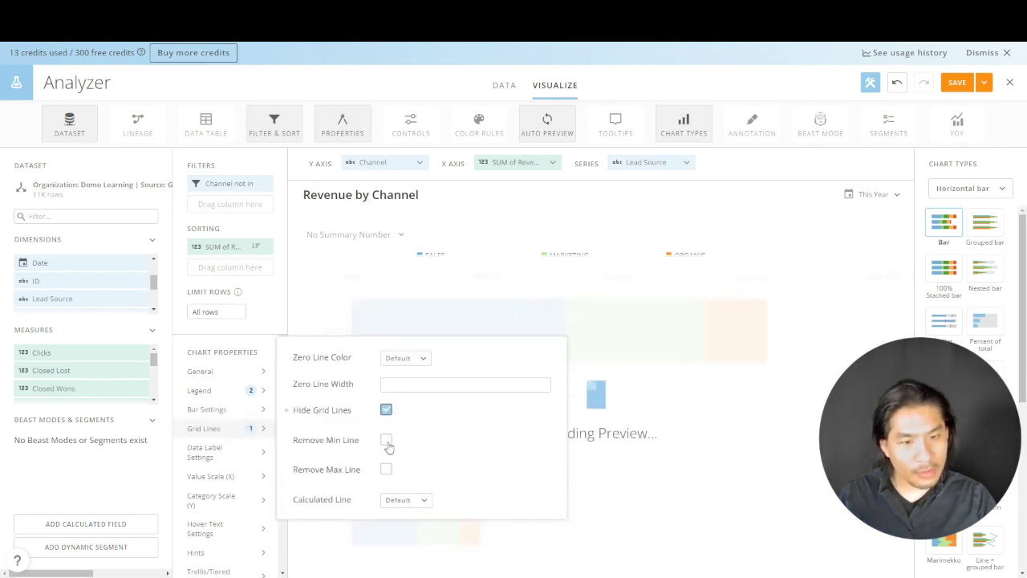
click(387, 441)
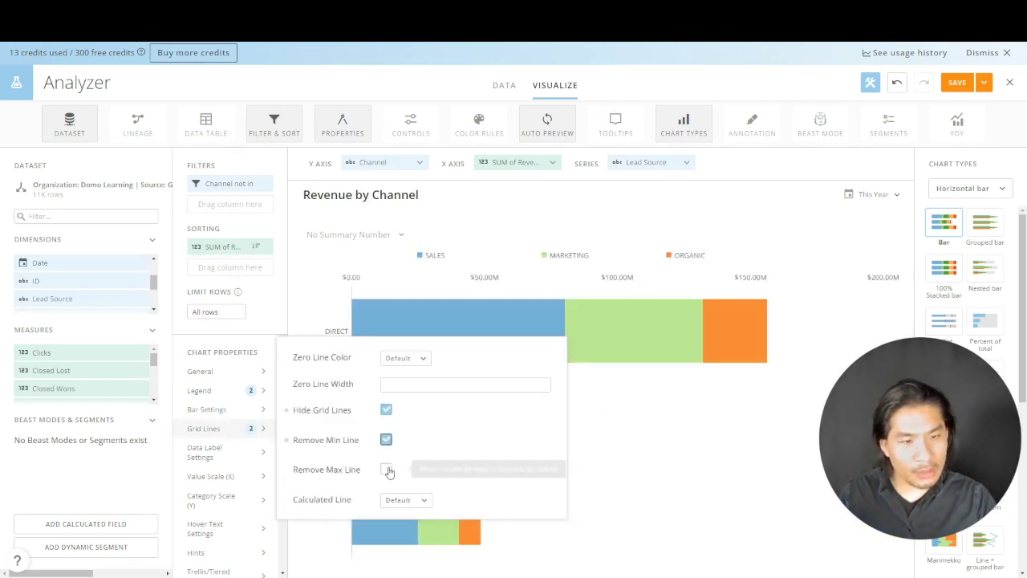
click(386, 468)
click(401, 499)
click(417, 438)
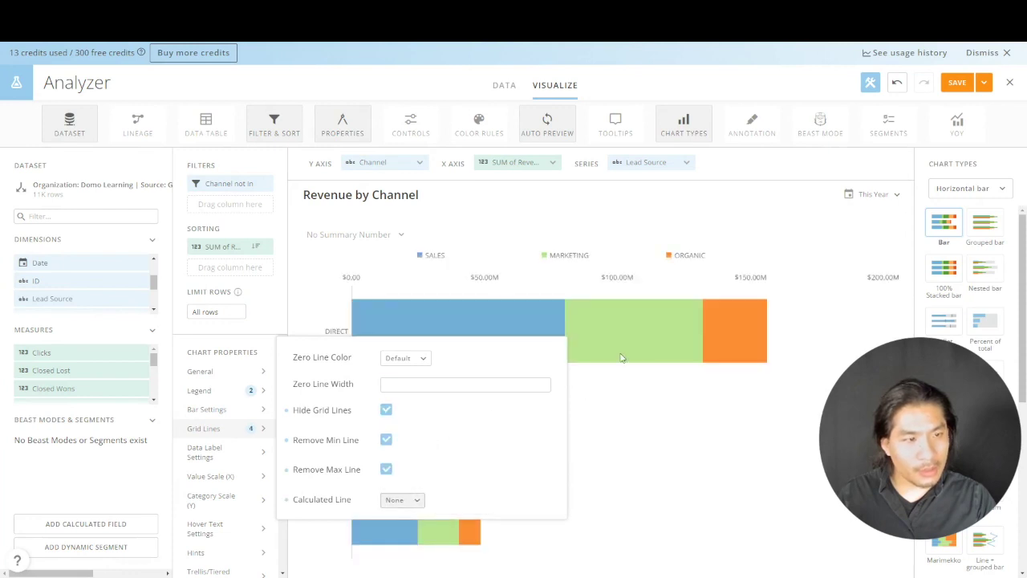
click(847, 244)
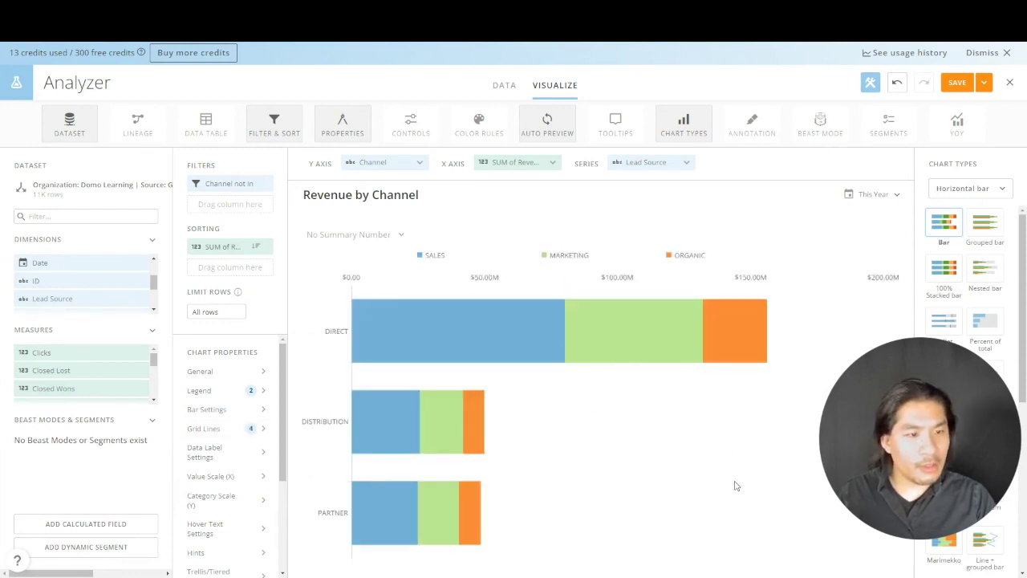
Show total labels on the Revenue by Channel bars, using scale abbreviation and decimal places set to None
click(242, 463)
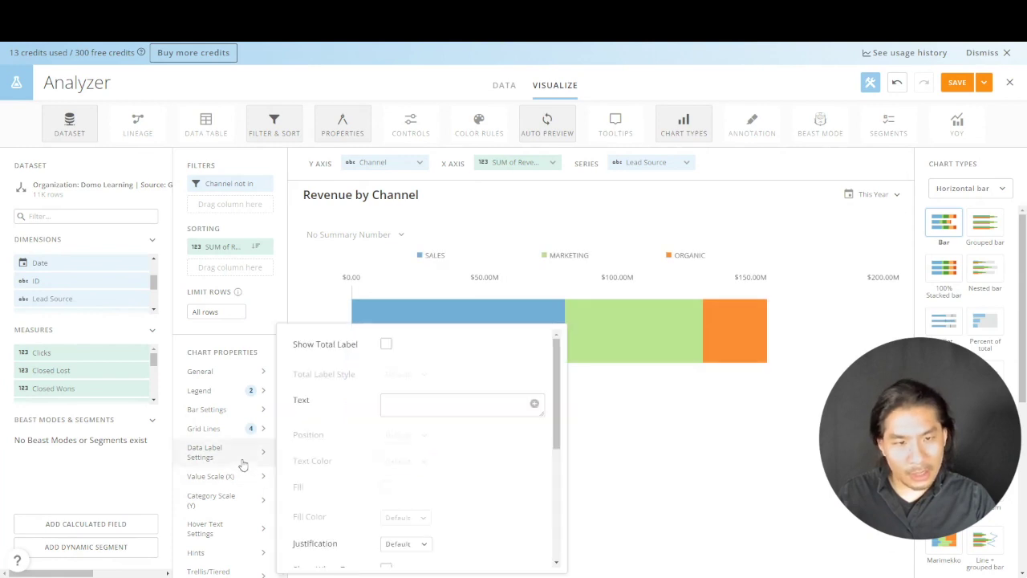
click(389, 344)
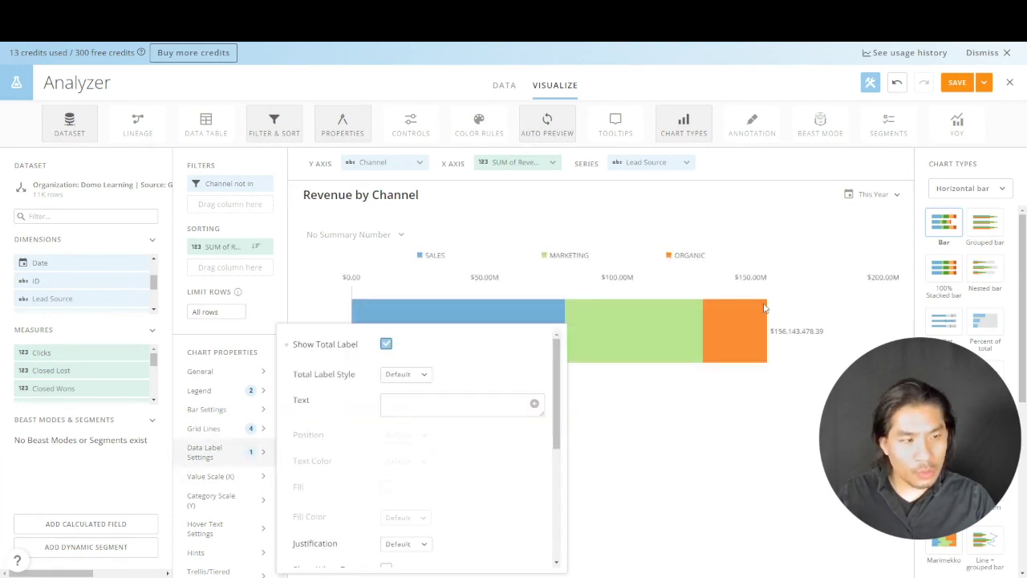
scroll(402, 506, down, 3)
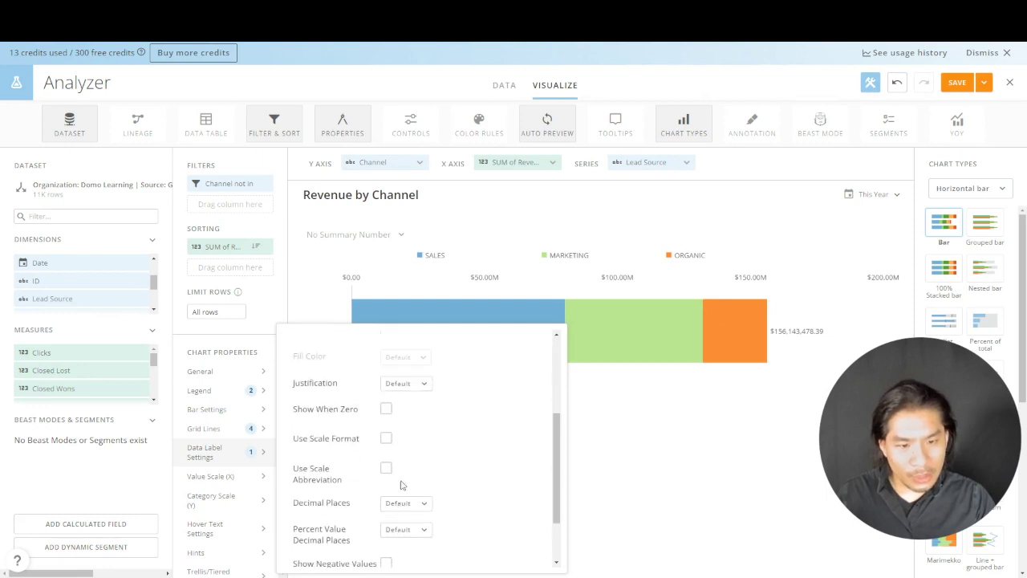
click(388, 444)
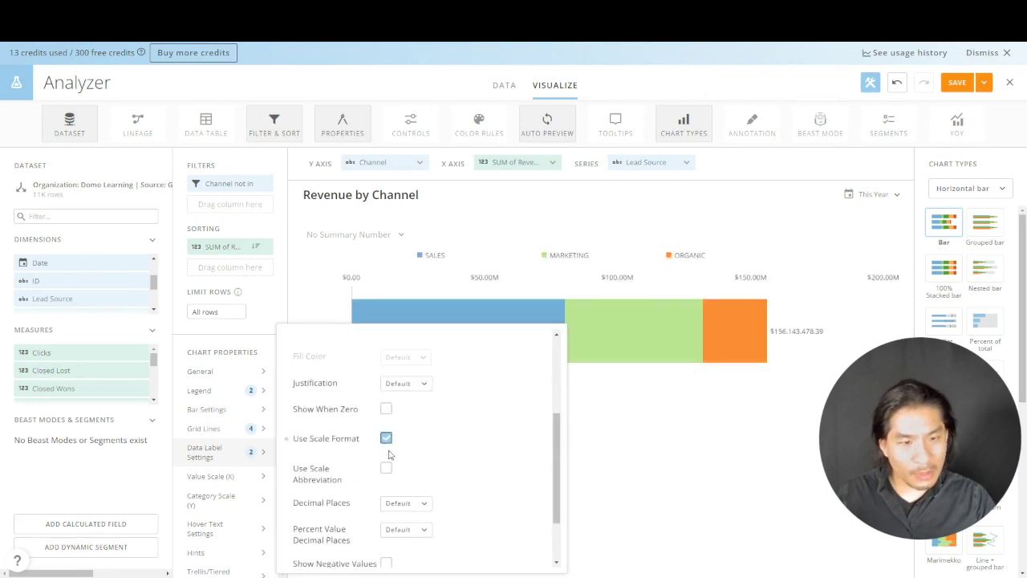
click(386, 467)
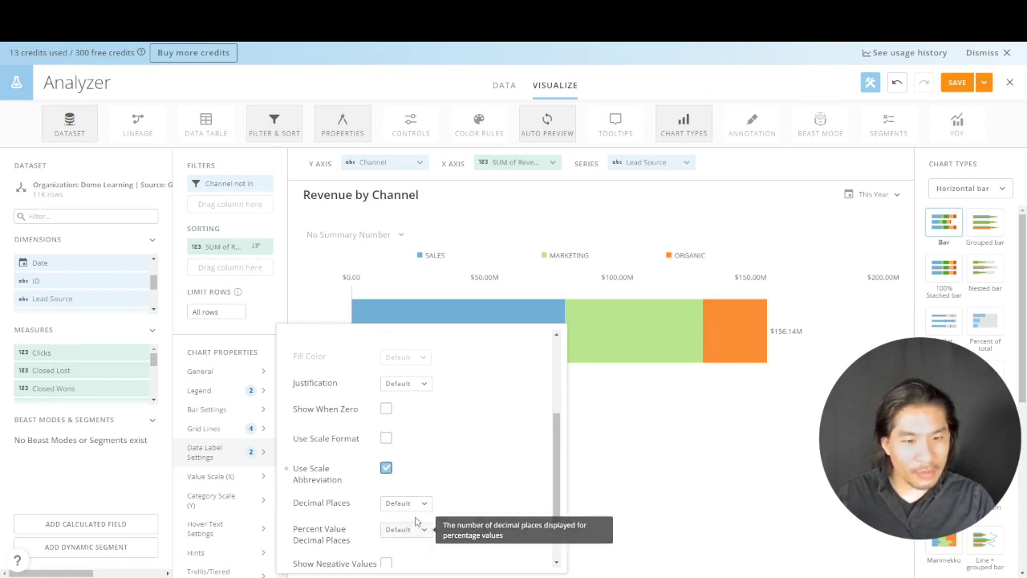
click(419, 511)
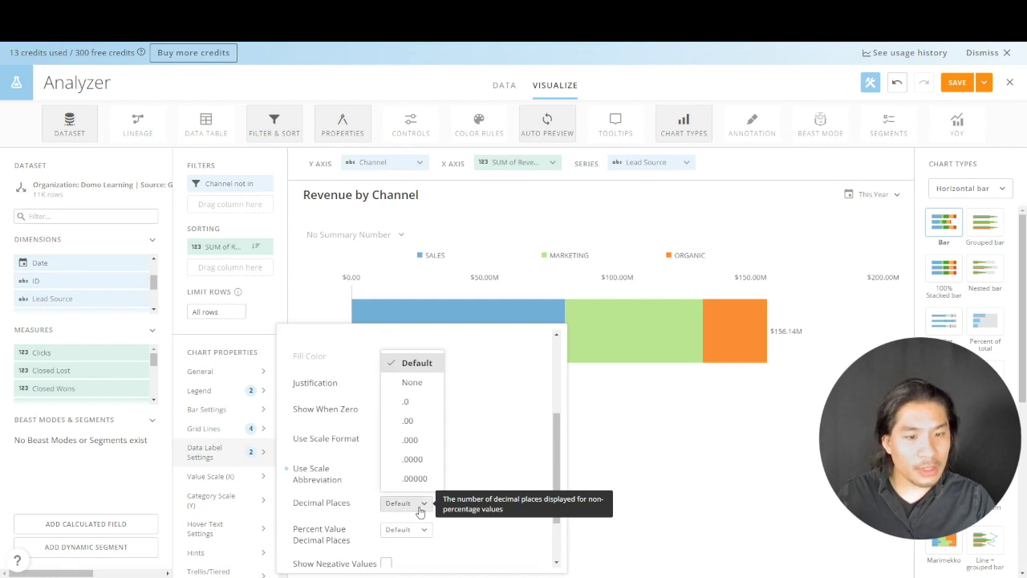
click(423, 383)
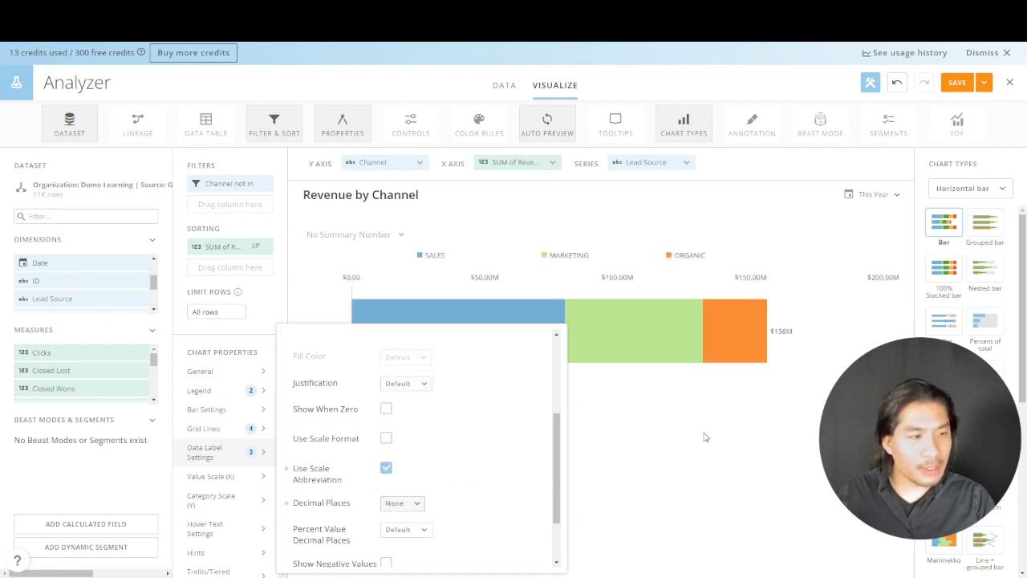
click(695, 415)
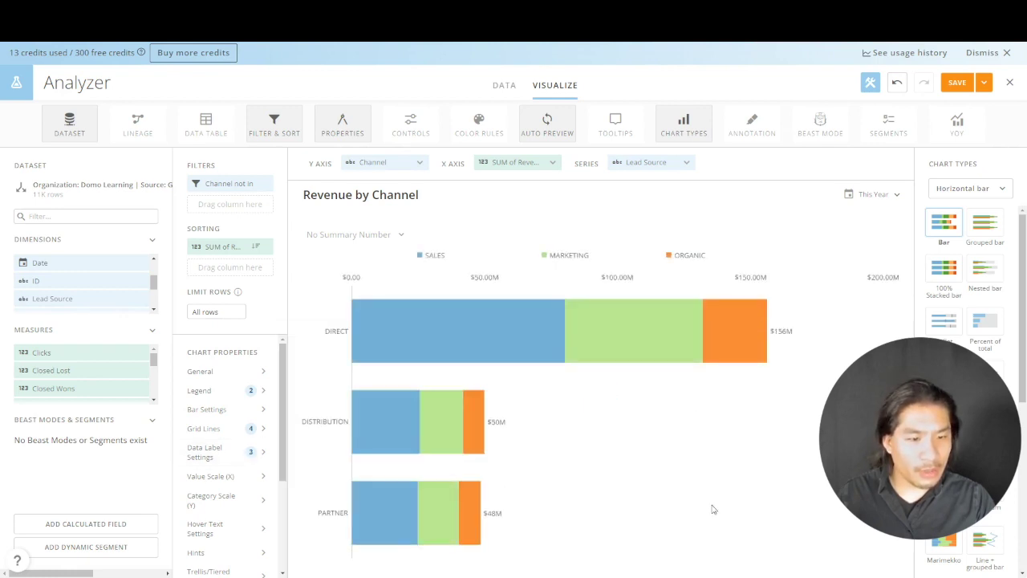
Set the data label text to %_VALUE / %_PERCENT_OF_CATEGORY using the Value and Percent Of Category replacement macros
mouse_move(688, 338)
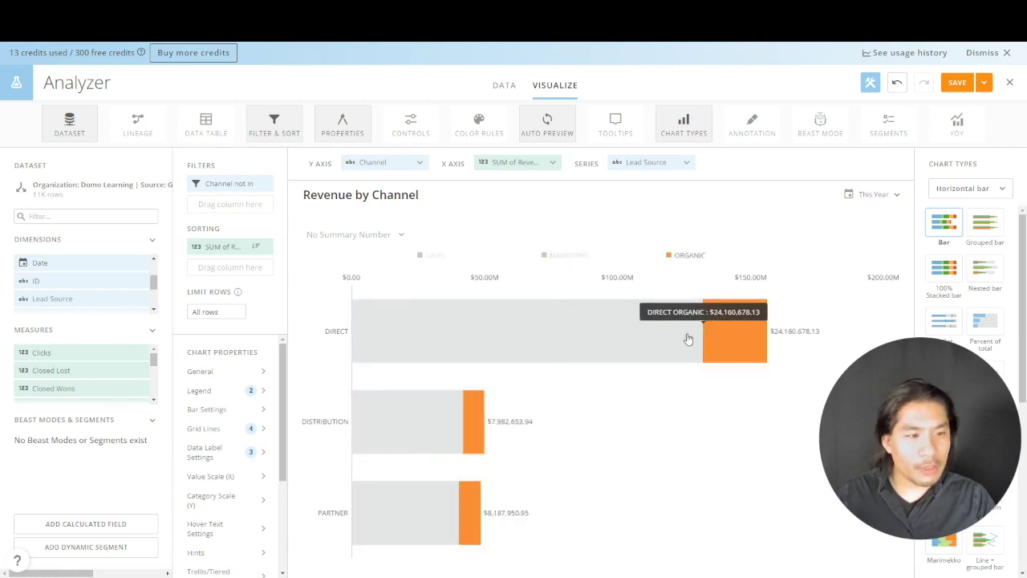
click(229, 459)
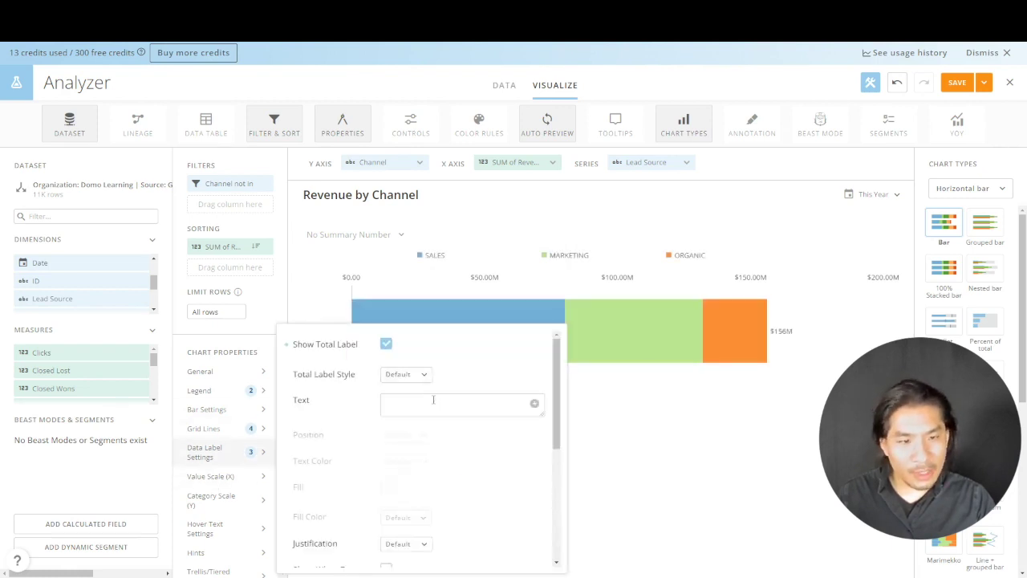
click(536, 404)
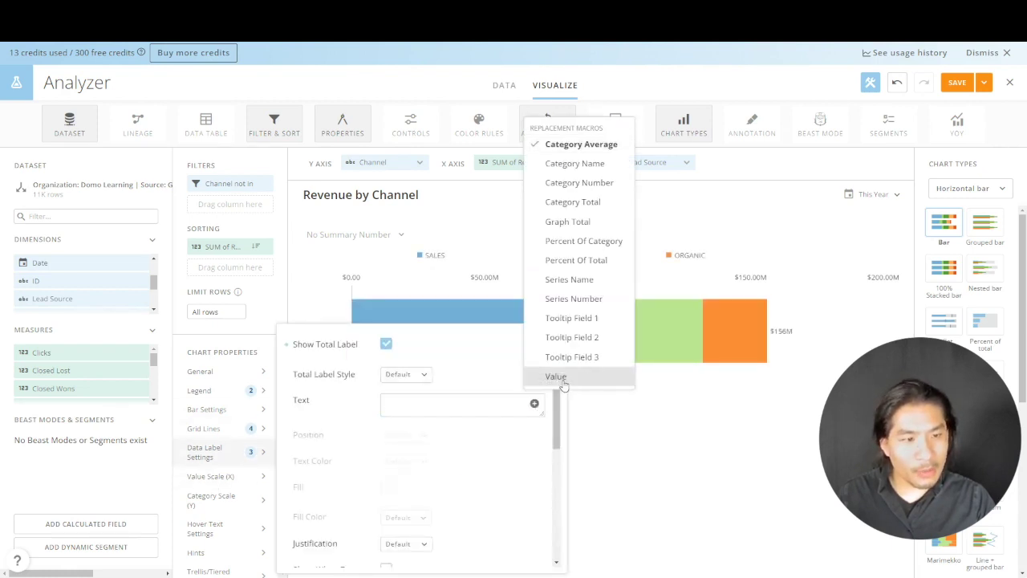
click(564, 385)
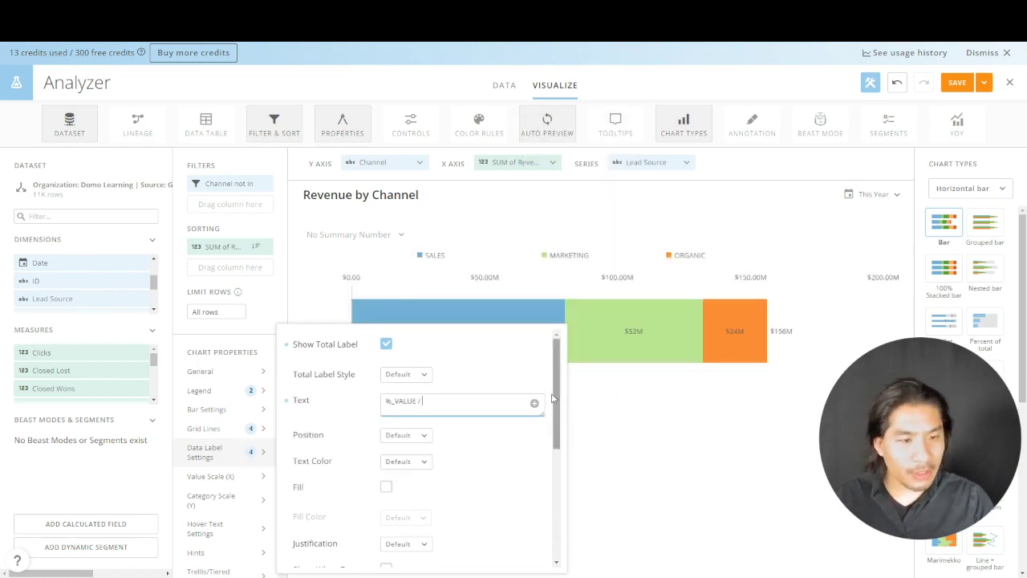
text(/)
click(534, 403)
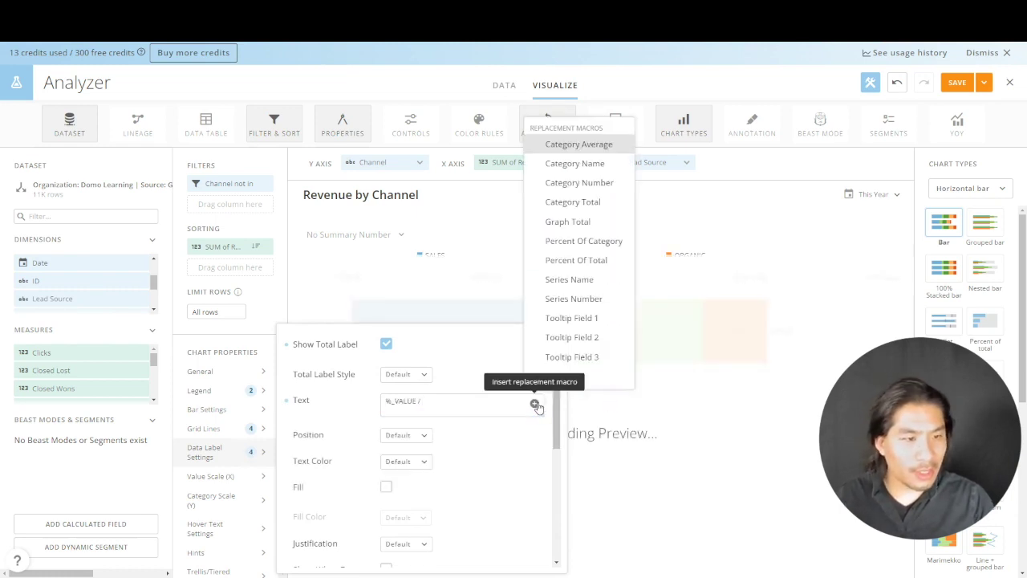
click(589, 242)
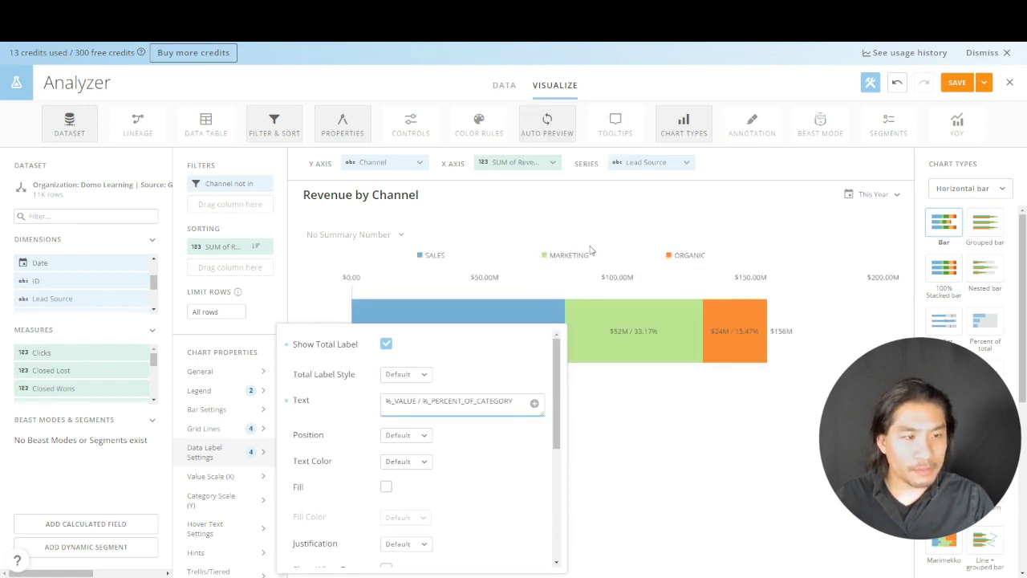
Set the data labels' percent value decimal places to None
scroll(452, 447, down, 5)
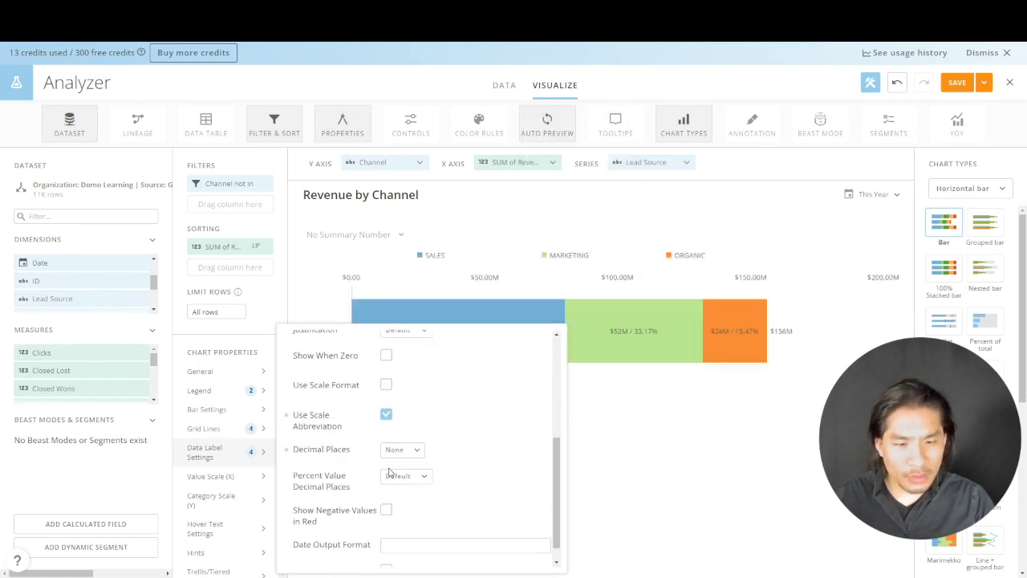
click(411, 478)
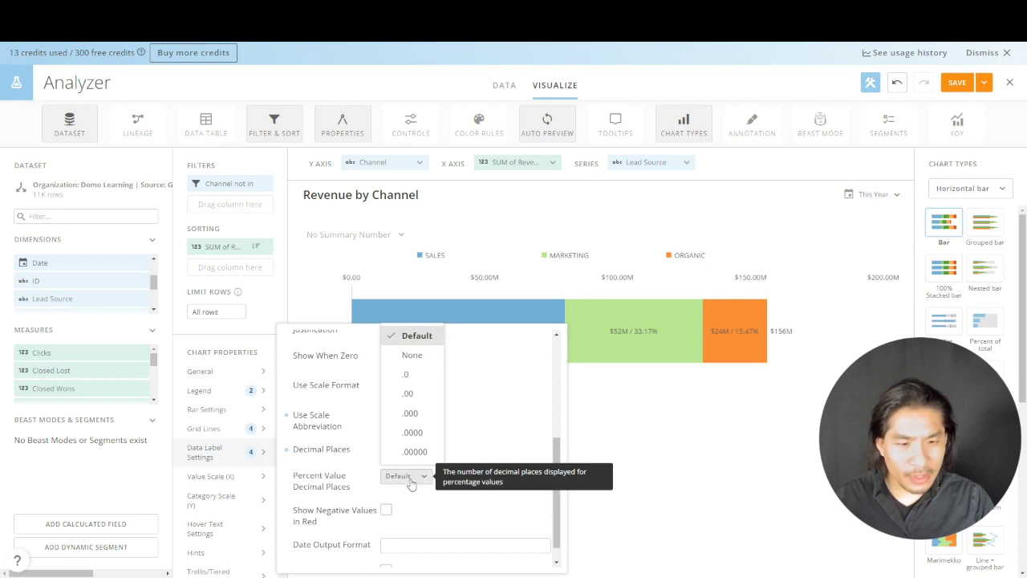
click(419, 358)
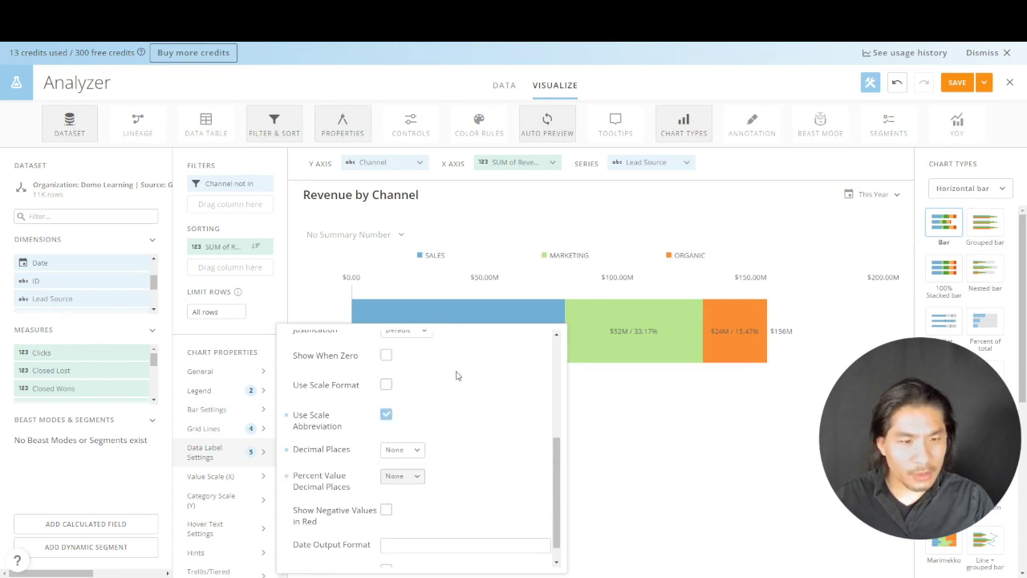
click(871, 333)
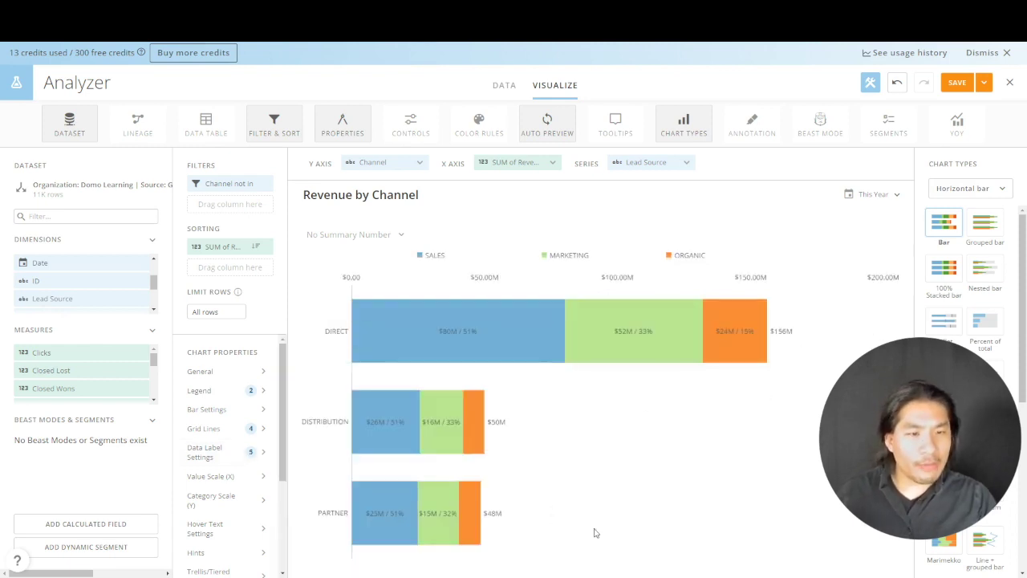
Set the data labels' text color to Complimentary
click(236, 454)
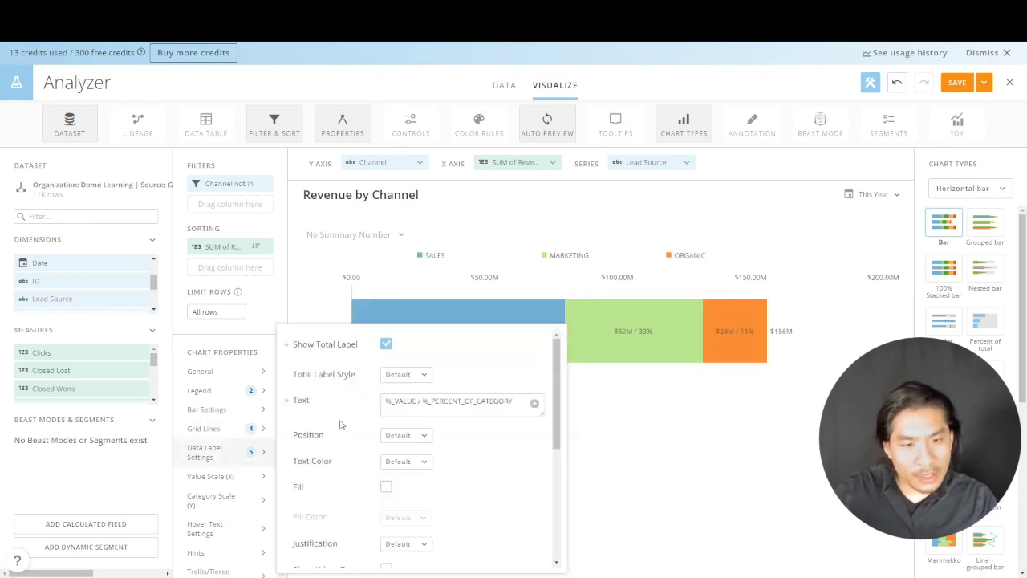
click(404, 462)
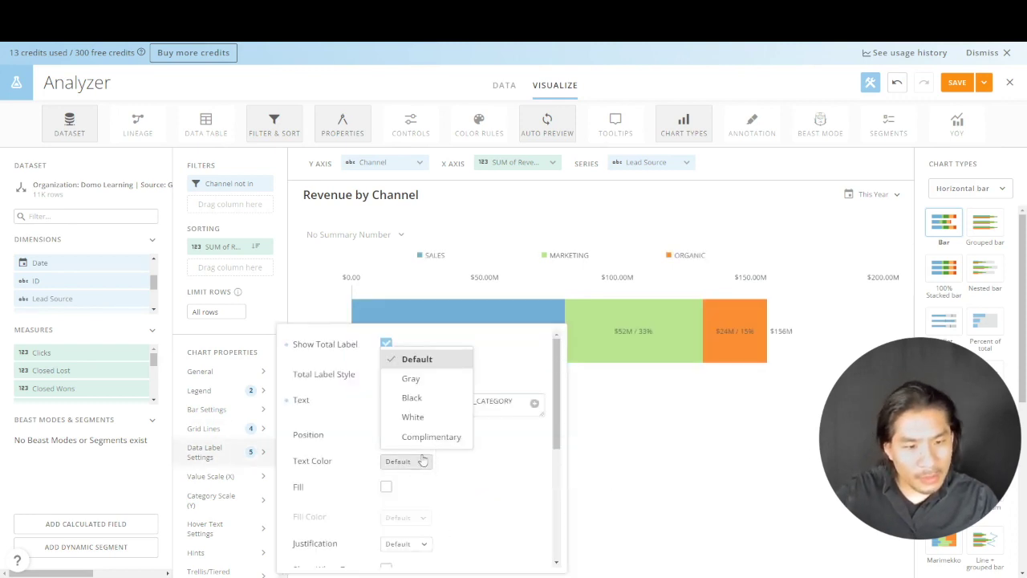
click(421, 433)
click(813, 242)
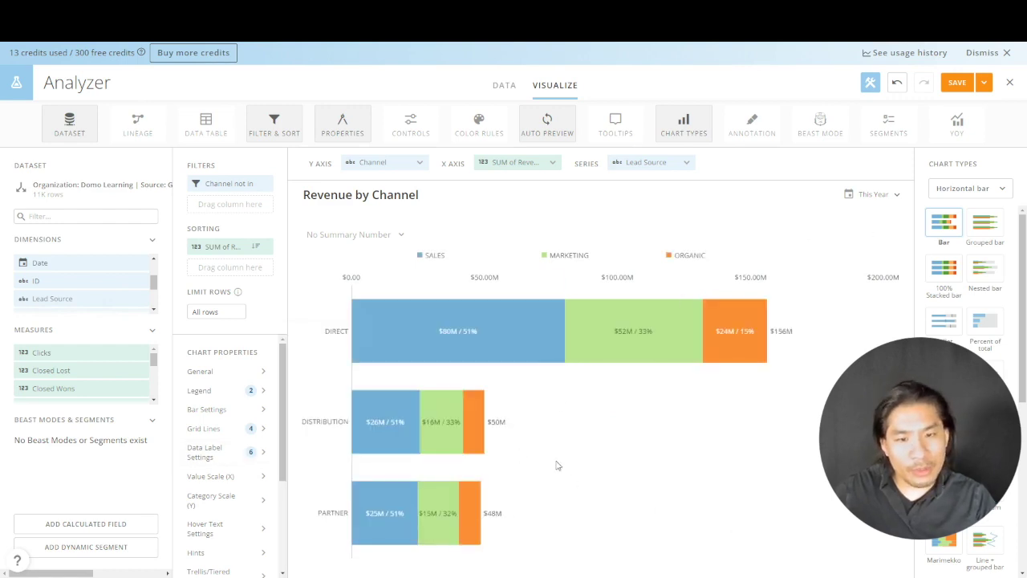
Set the total label style to Bold in the data label settings
click(215, 455)
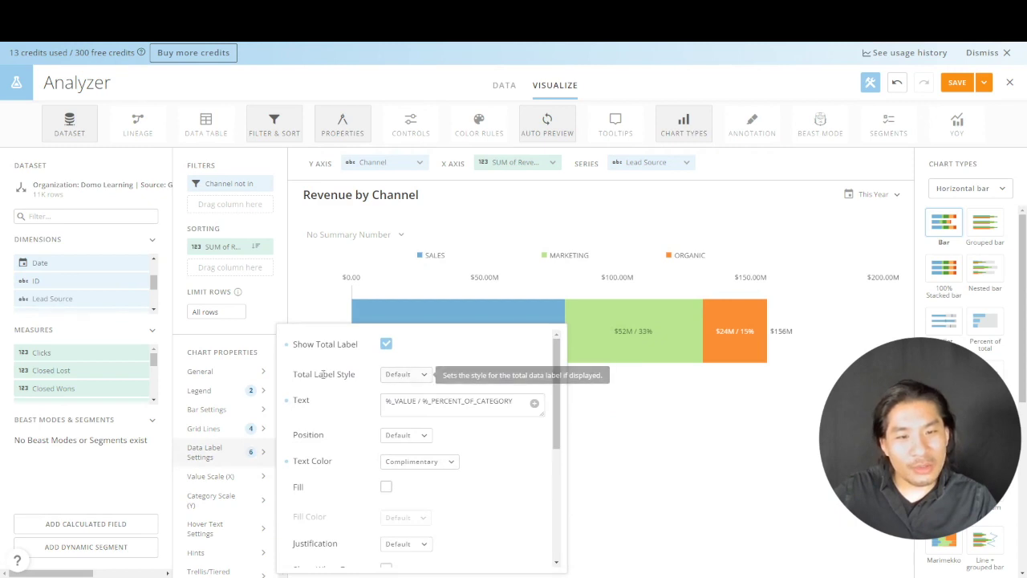
click(415, 375)
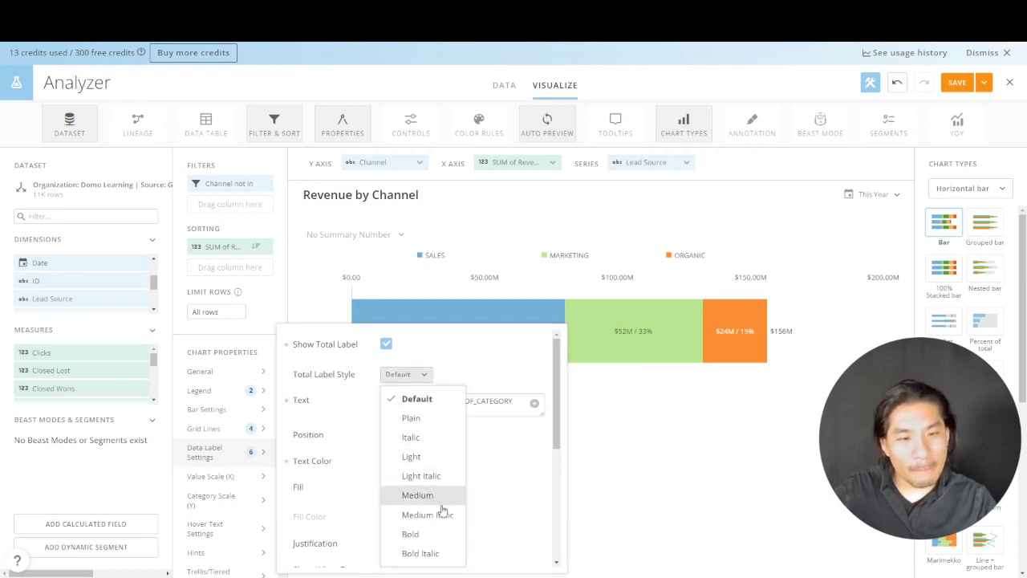
click(417, 534)
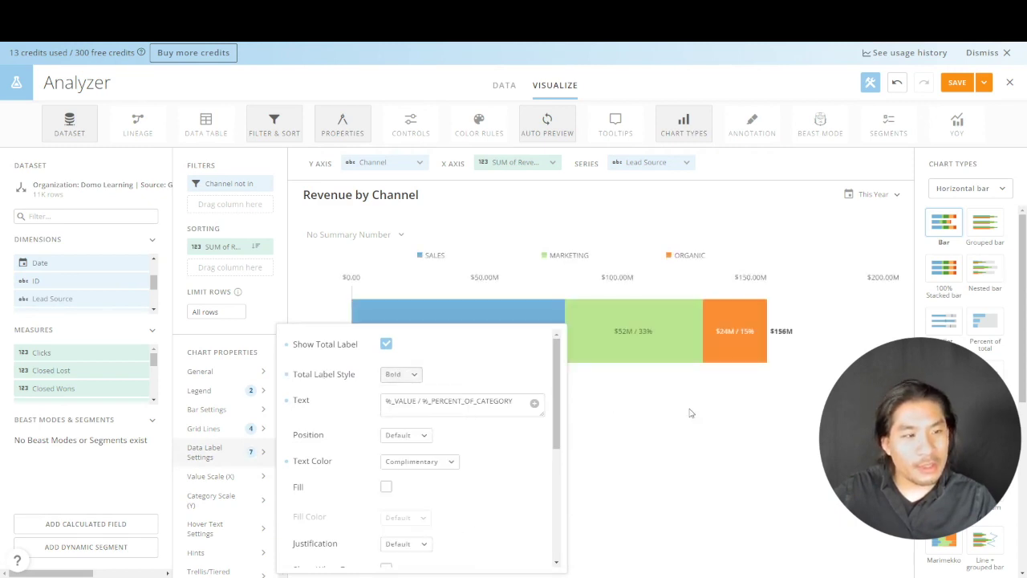
click(690, 413)
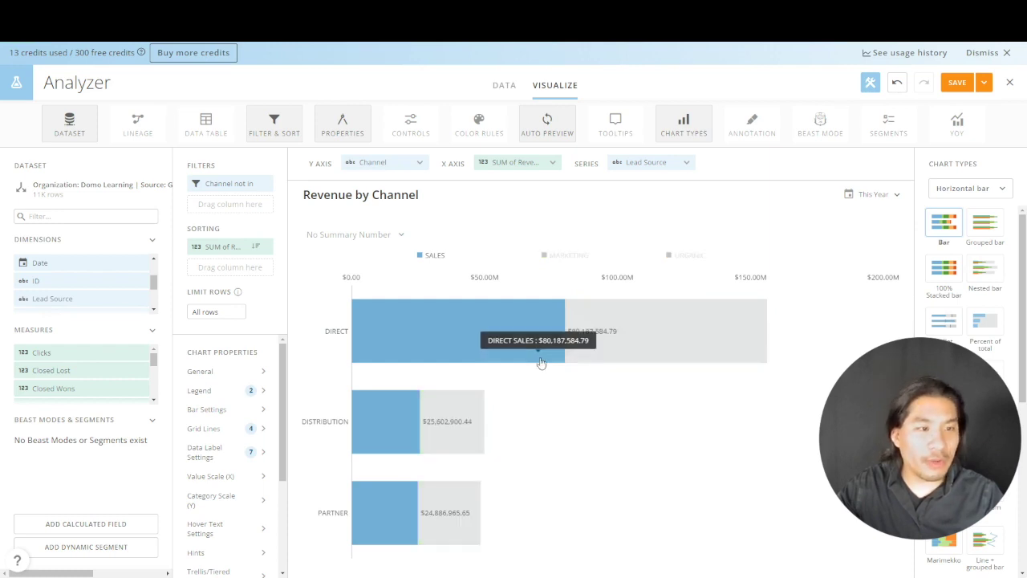
Save the Revenue by Channel card and close it to return to the Demo Dashboard
mouse_move(747, 353)
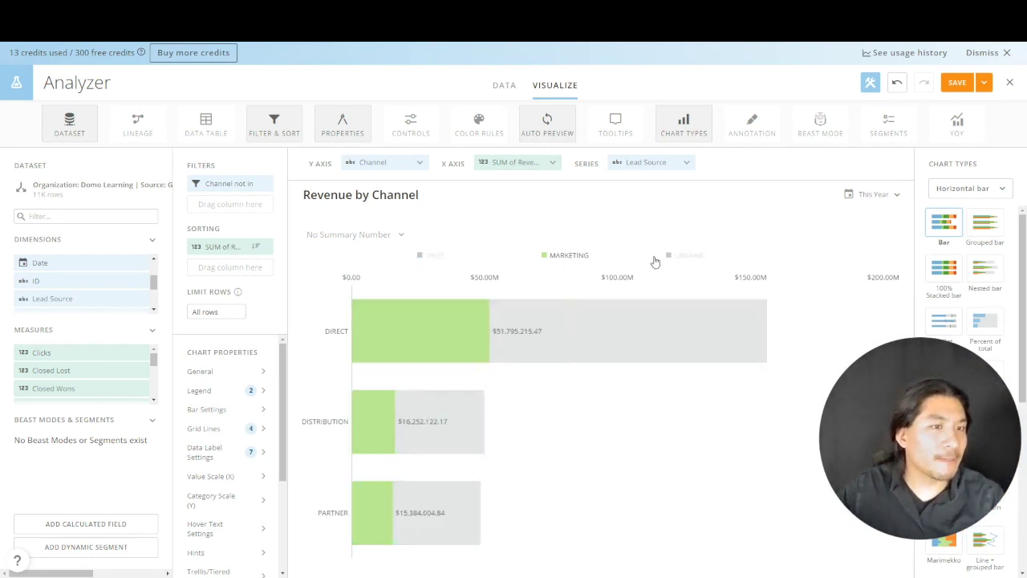
click(984, 83)
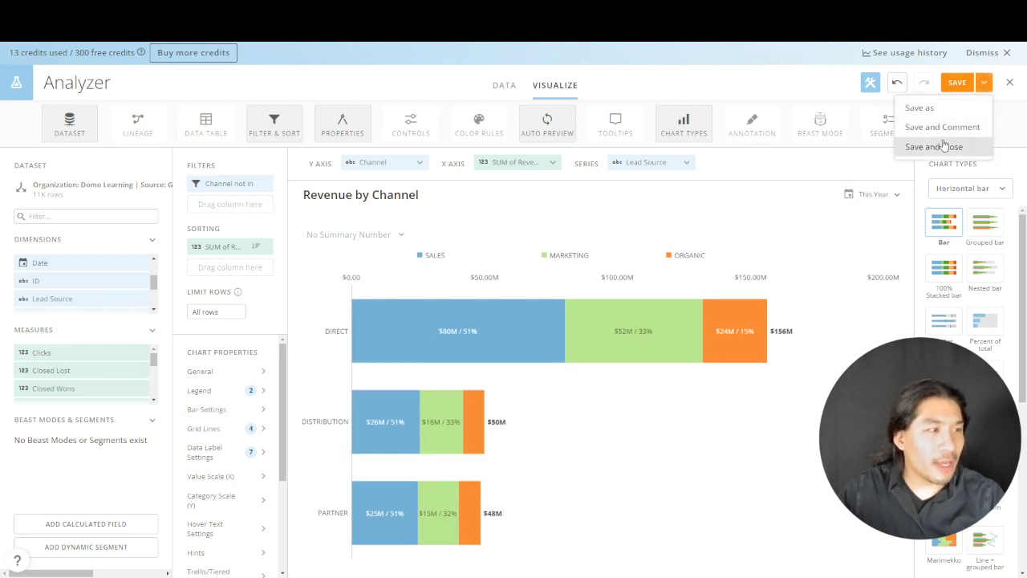
click(944, 146)
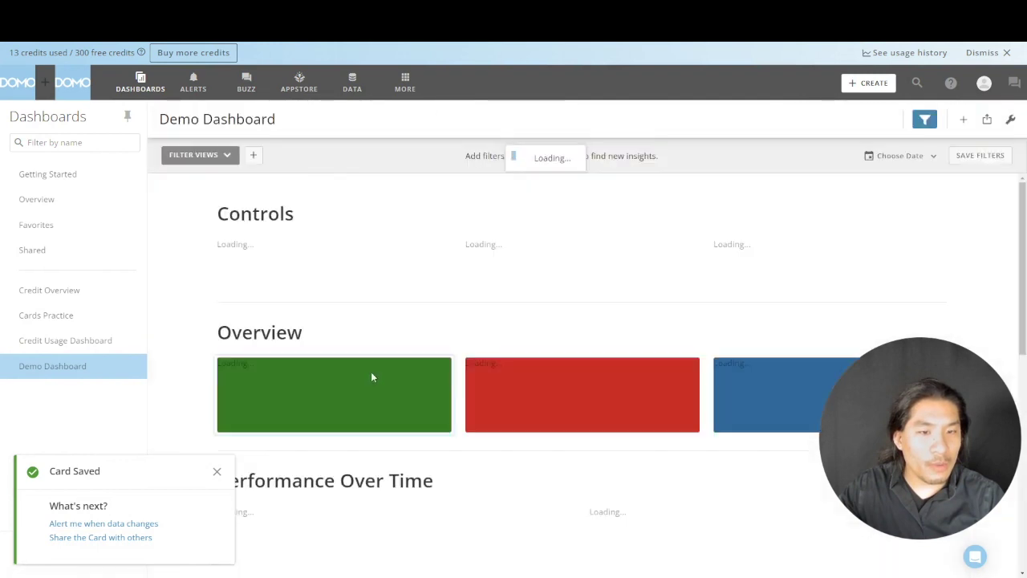
Save a copy of the Revenue by Channel card to the Demo Dashboard titled "Detailed Table" and open it in Analyzer
scroll(416, 388, down, 4)
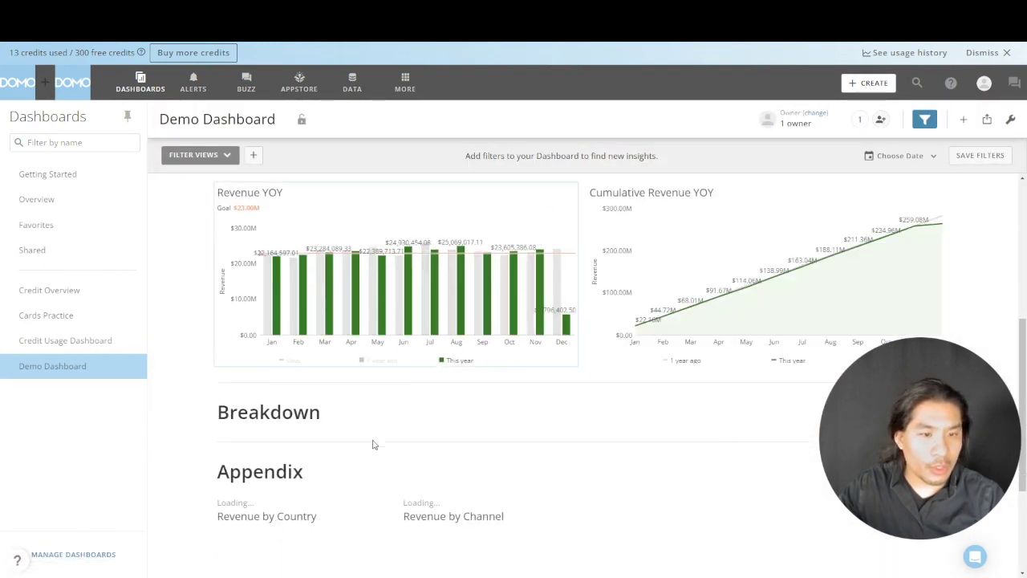
scroll(374, 442, down, 2)
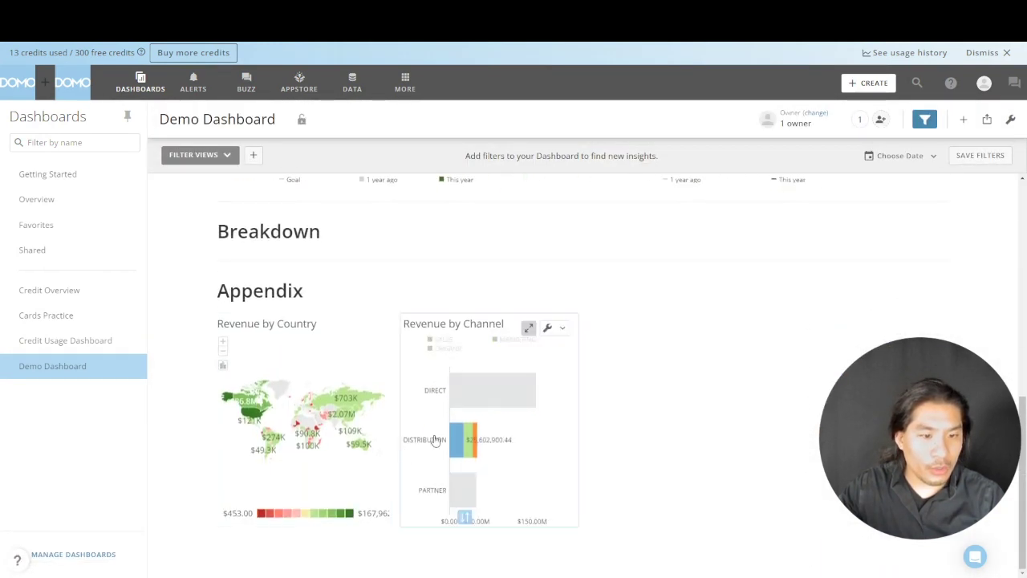
click(557, 330)
click(539, 477)
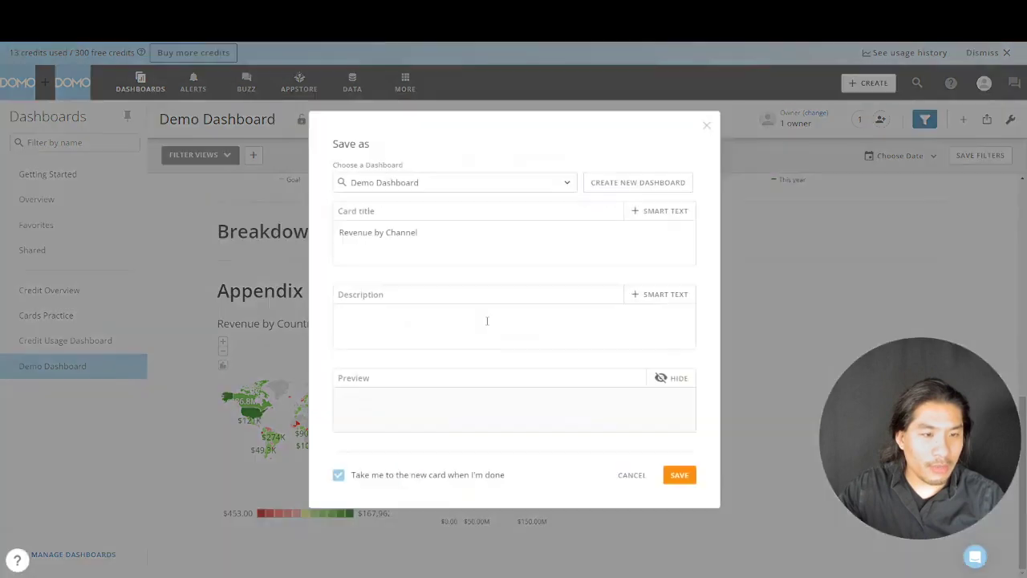
double_click(388, 234)
triple_click(385, 234)
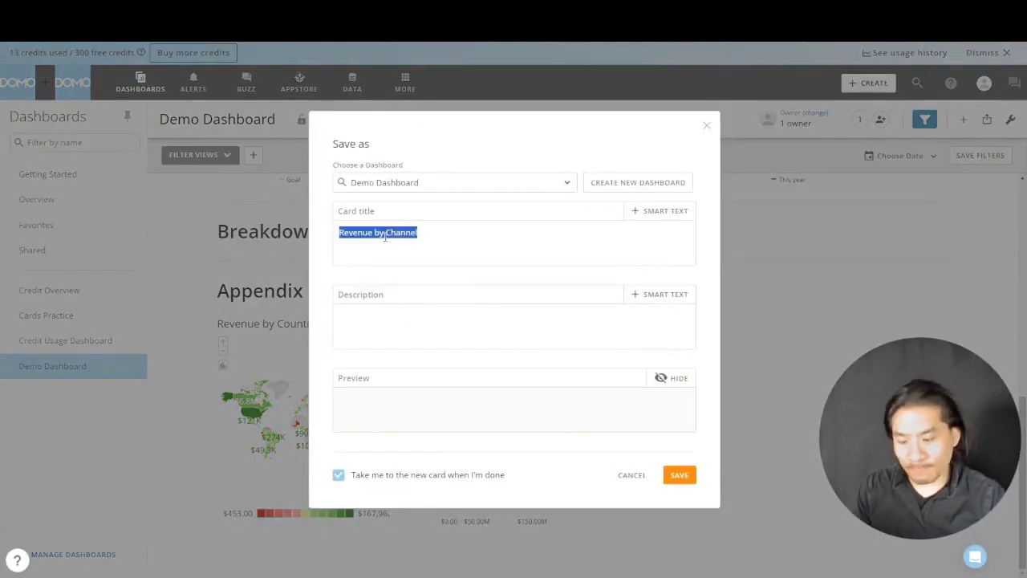
text(Detailed Table)
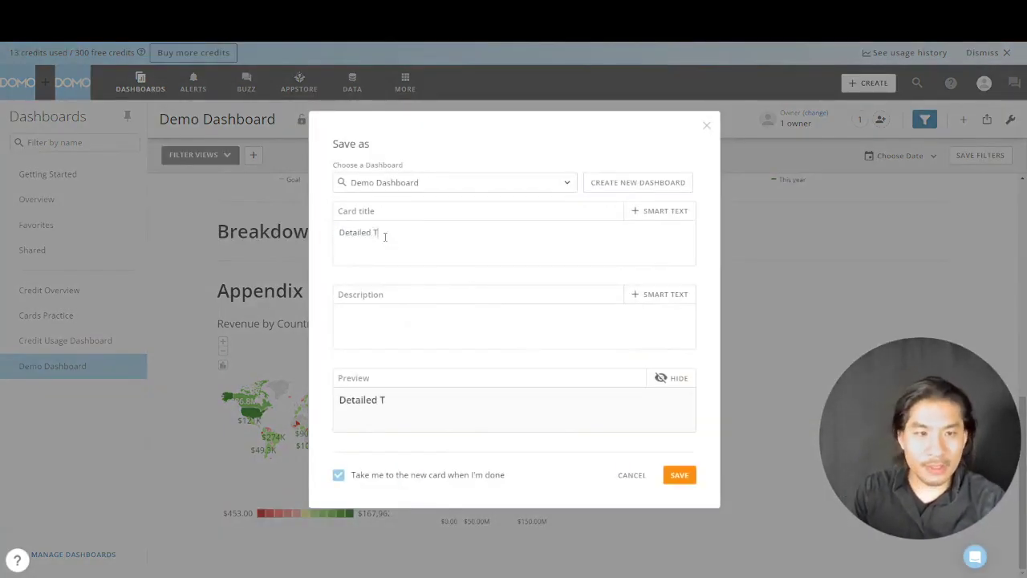
click(690, 480)
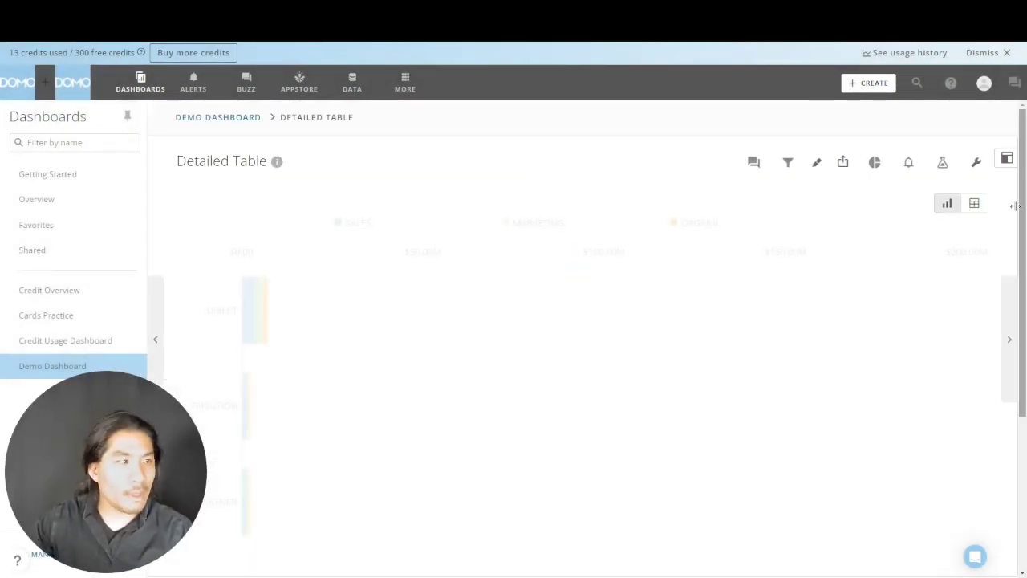
click(944, 162)
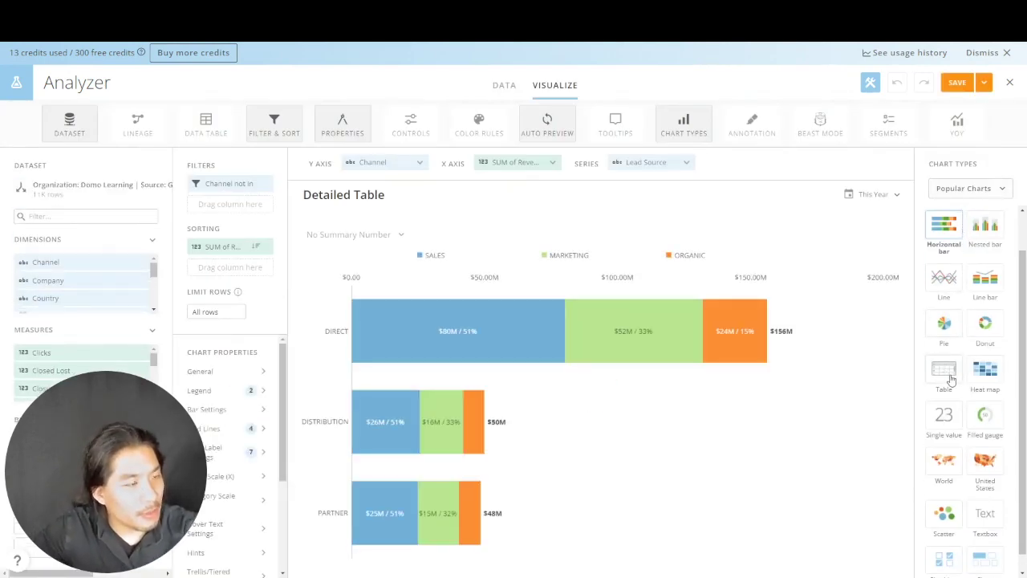
Switch the Detailed Table card to the Table chart type and remove its Channel filter and Revenue sorting
click(947, 374)
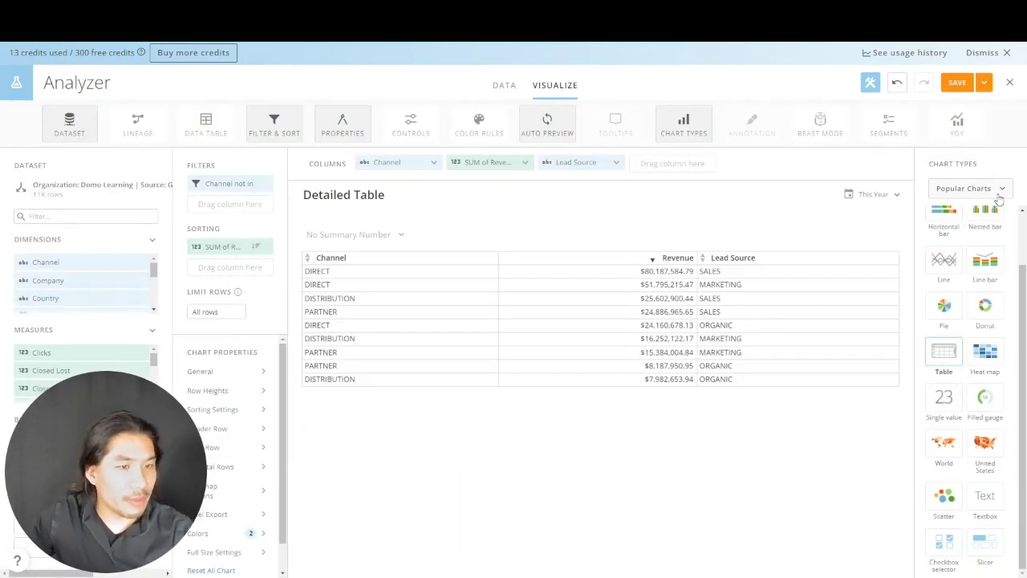
mouse_move(270, 189)
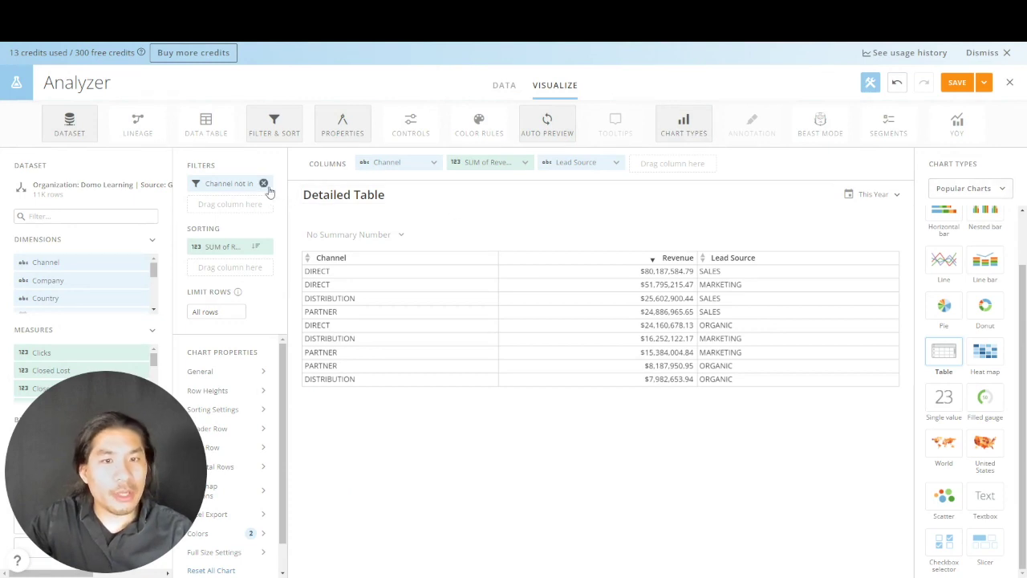
click(264, 184)
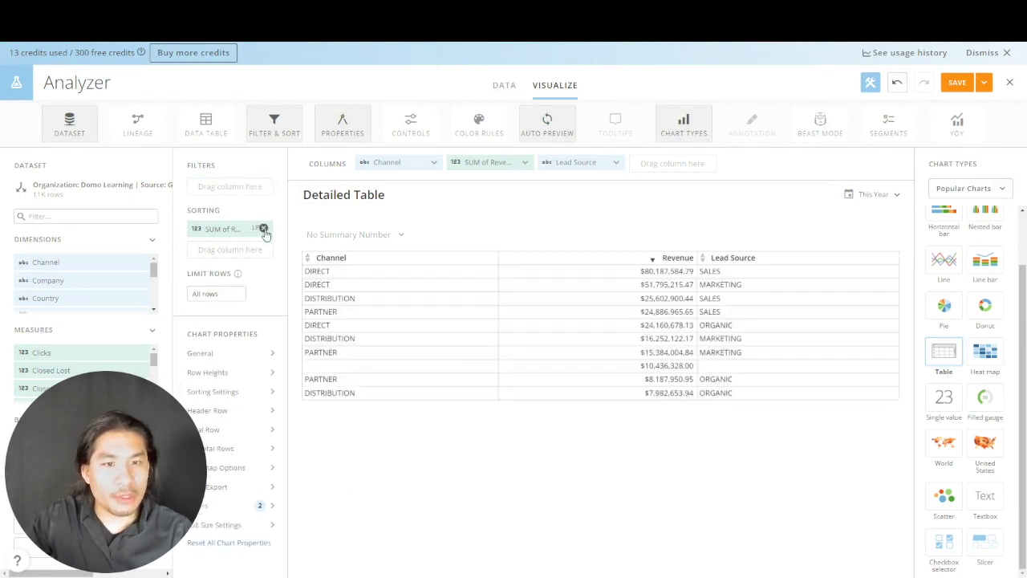
click(263, 229)
Remove the Channel, Revenue and Lead Source columns from the table
click(436, 164)
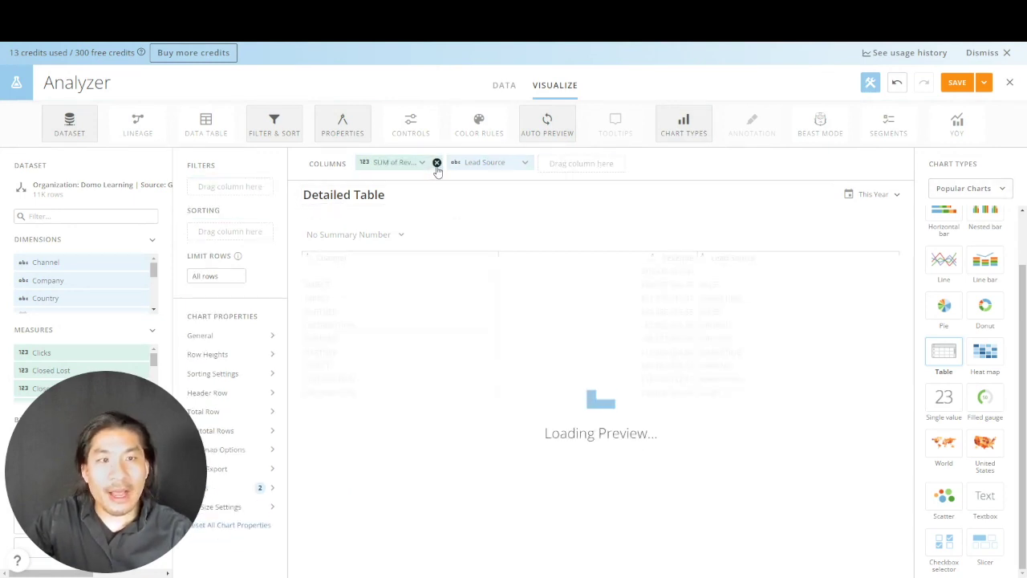
click(437, 164)
click(437, 164)
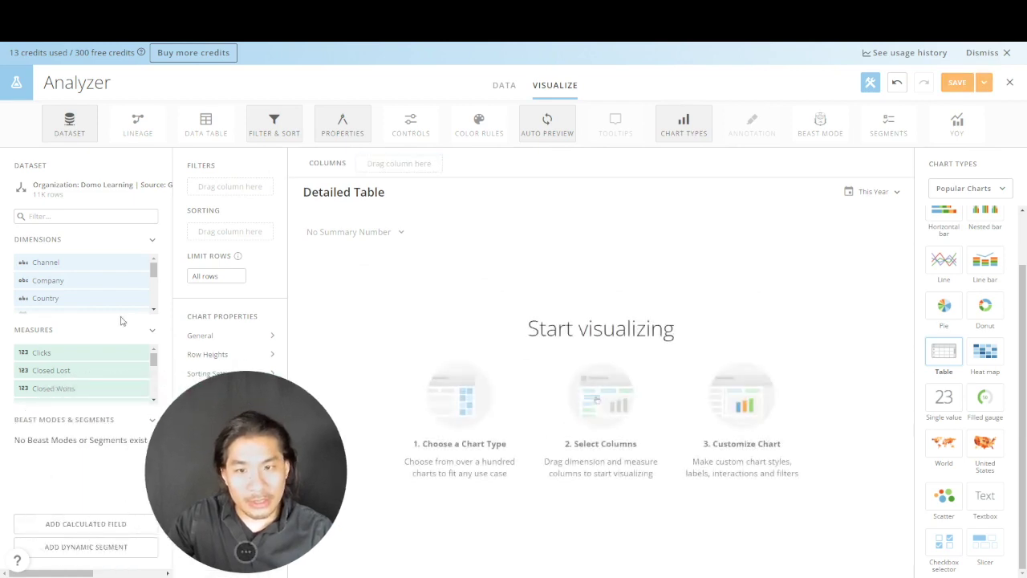
Add Date as the table's first column and graph the dates by Month
scroll(102, 285, down, 2)
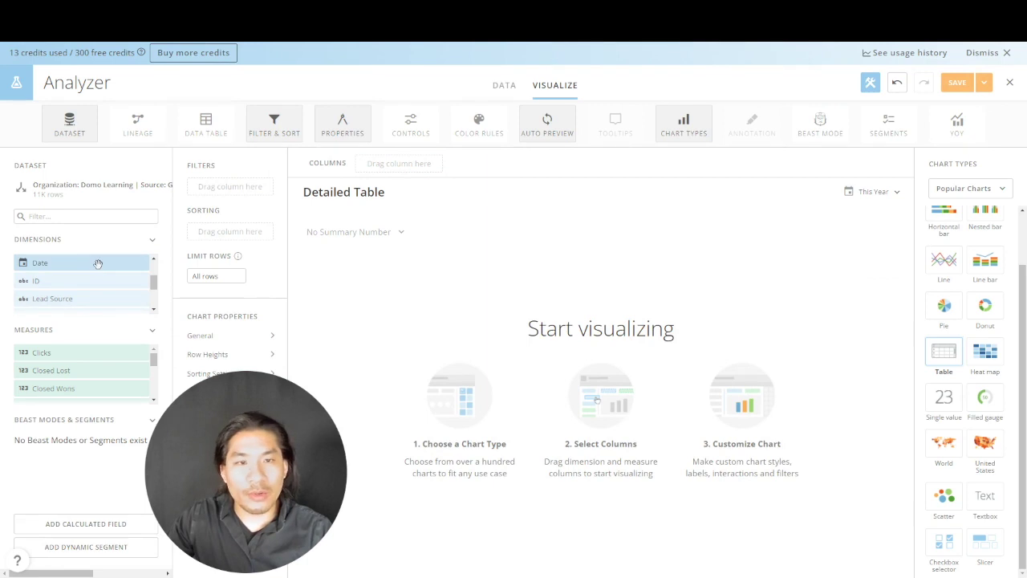
drag(99, 269, 421, 175)
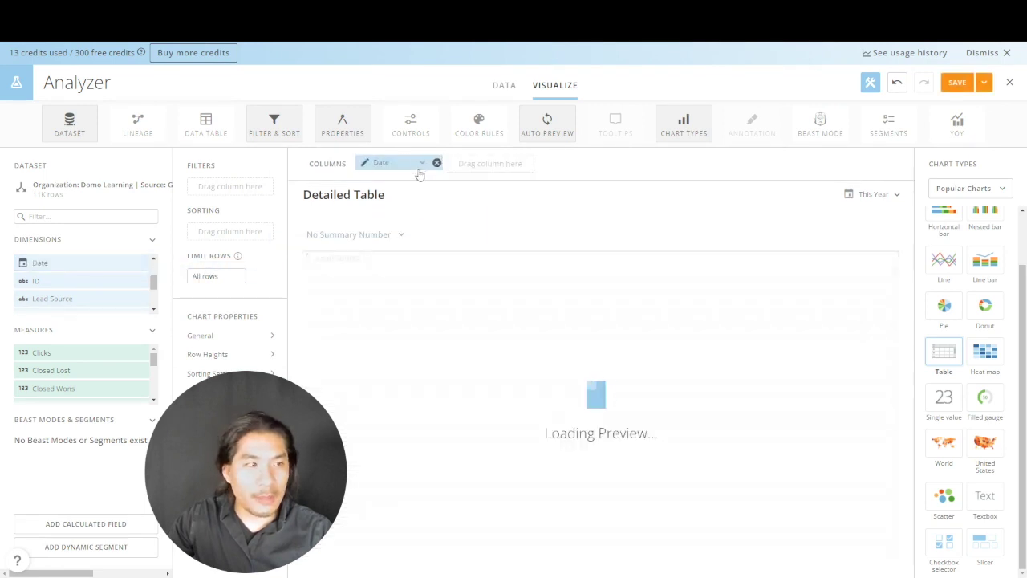
click(890, 195)
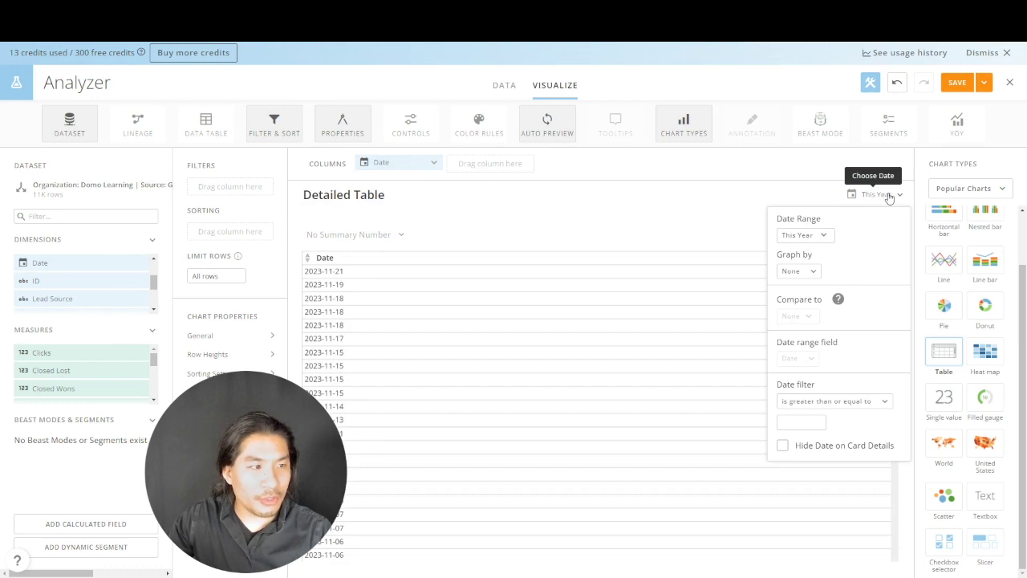
click(796, 273)
click(806, 390)
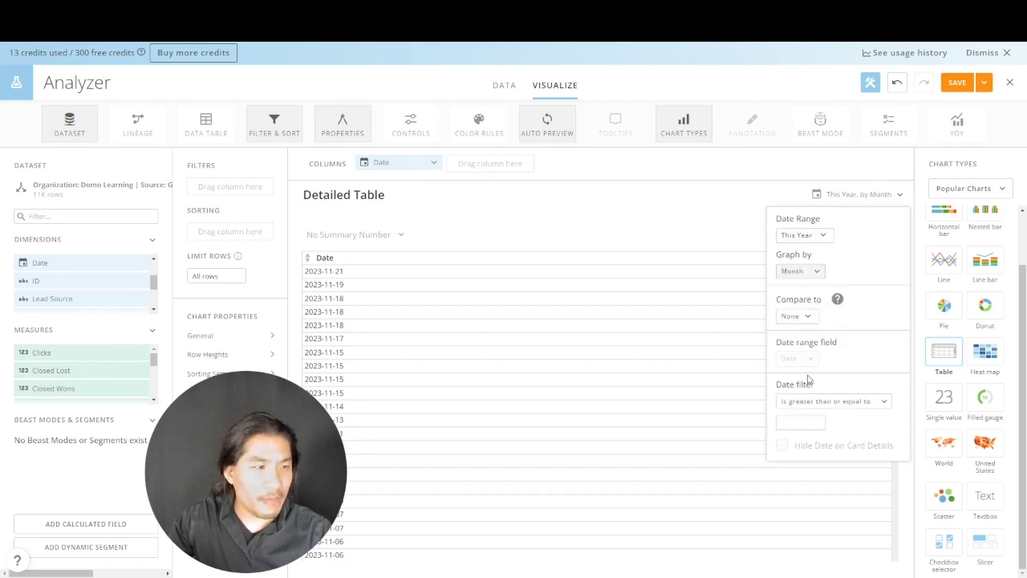
Set the card's date range to the last 12 months
click(811, 238)
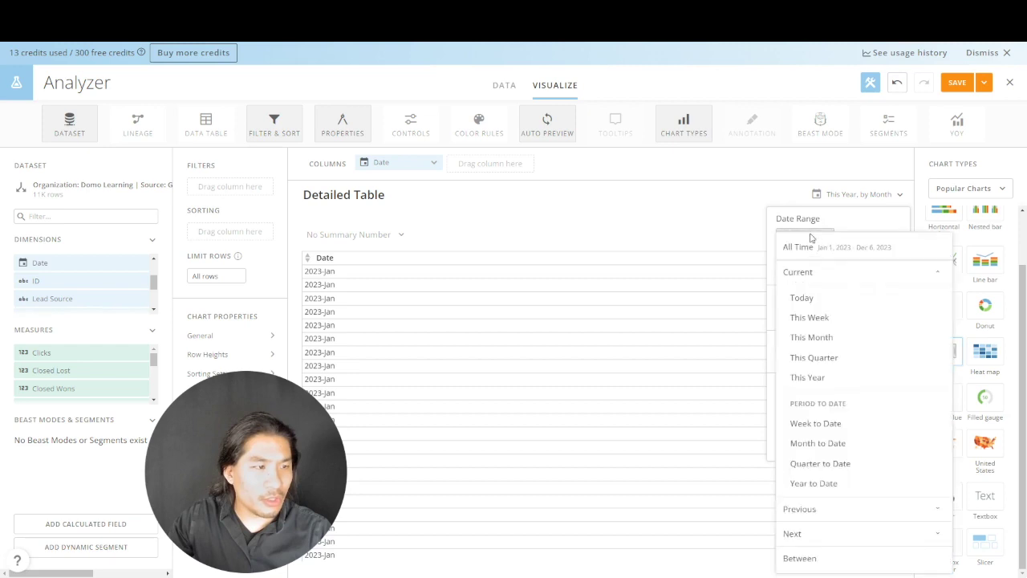
click(820, 508)
click(825, 446)
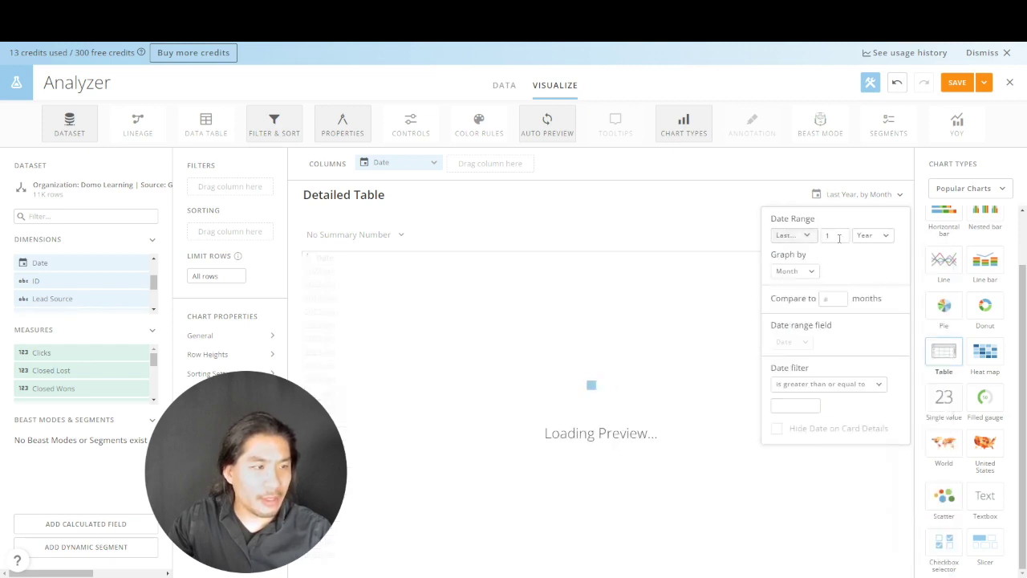
click(839, 238)
text(2)
click(871, 236)
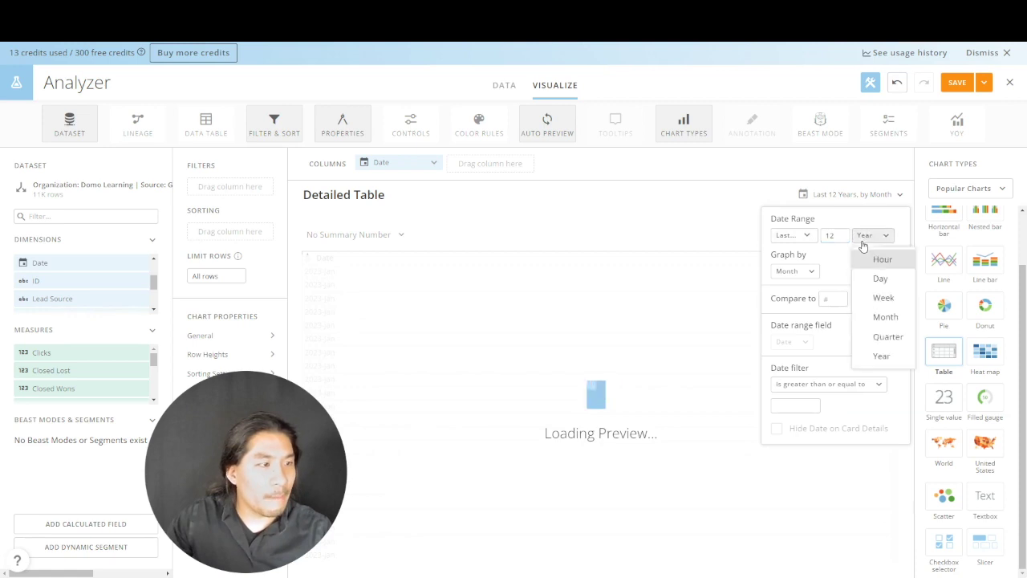
click(886, 317)
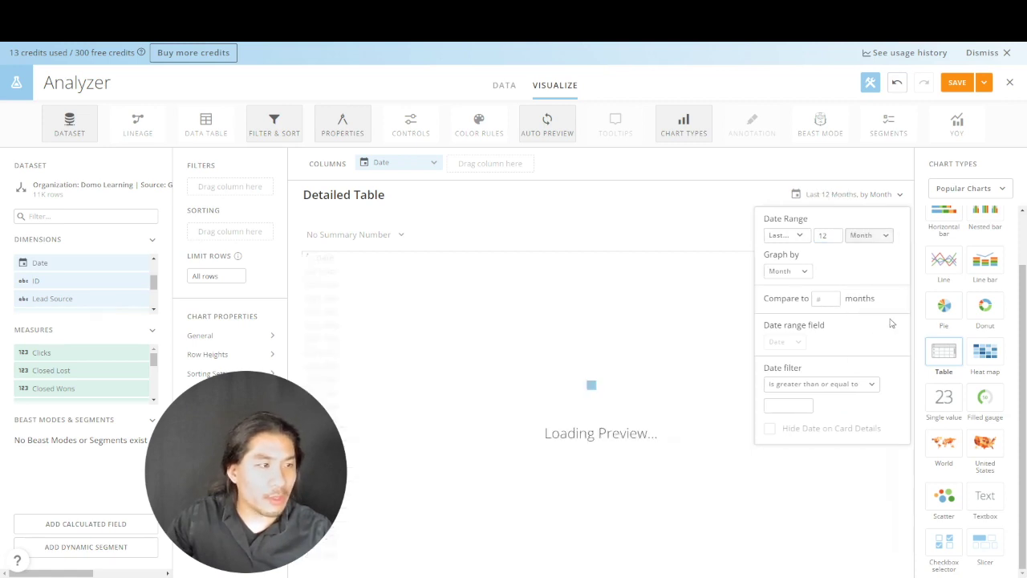
click(878, 170)
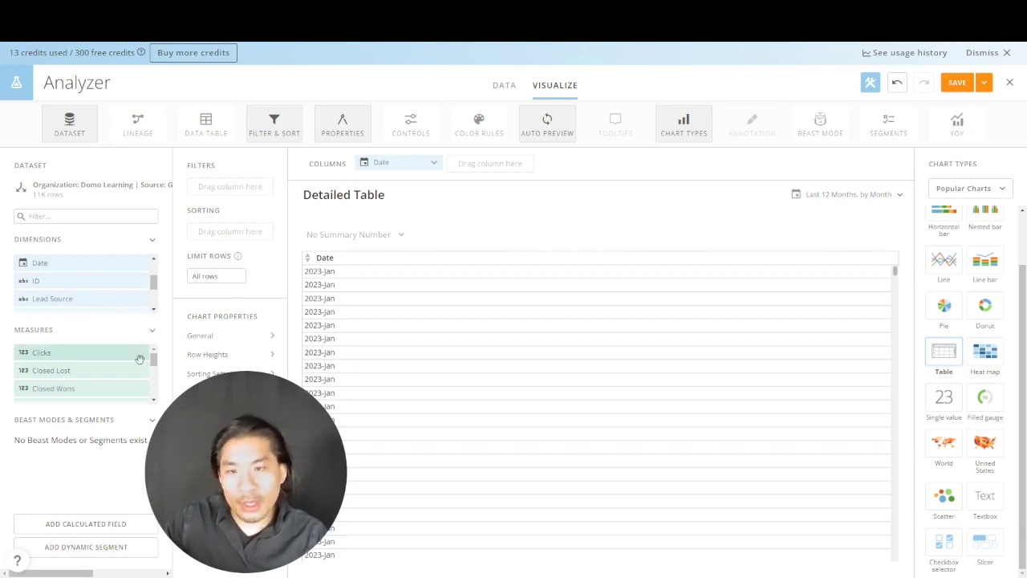
Add the Revenue, Spend and Orders measures as table columns after Date, in that order
scroll(140, 297, down, 3)
scroll(137, 348, down, 3)
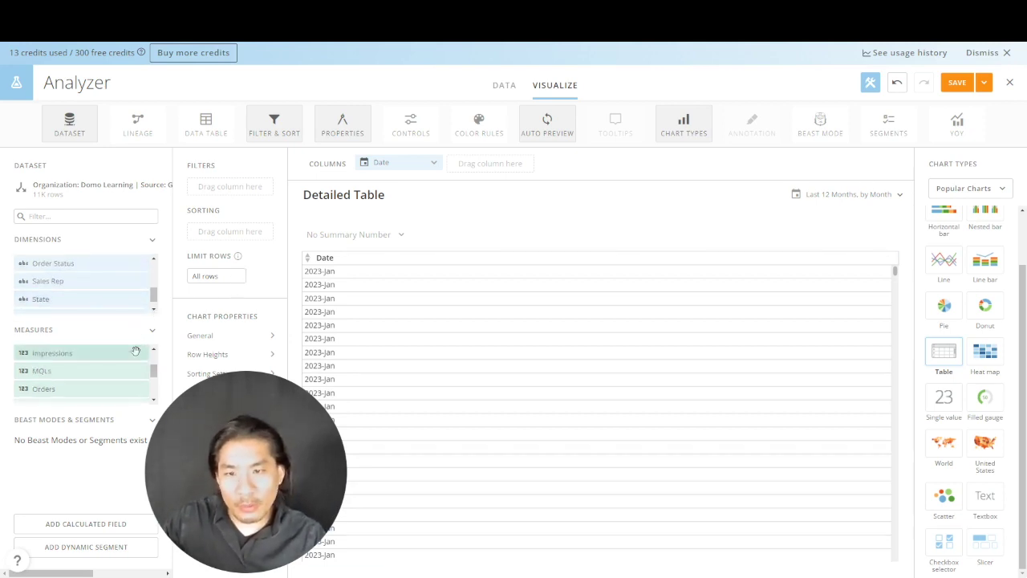
scroll(136, 353, down, 3)
scroll(108, 354, up, 3)
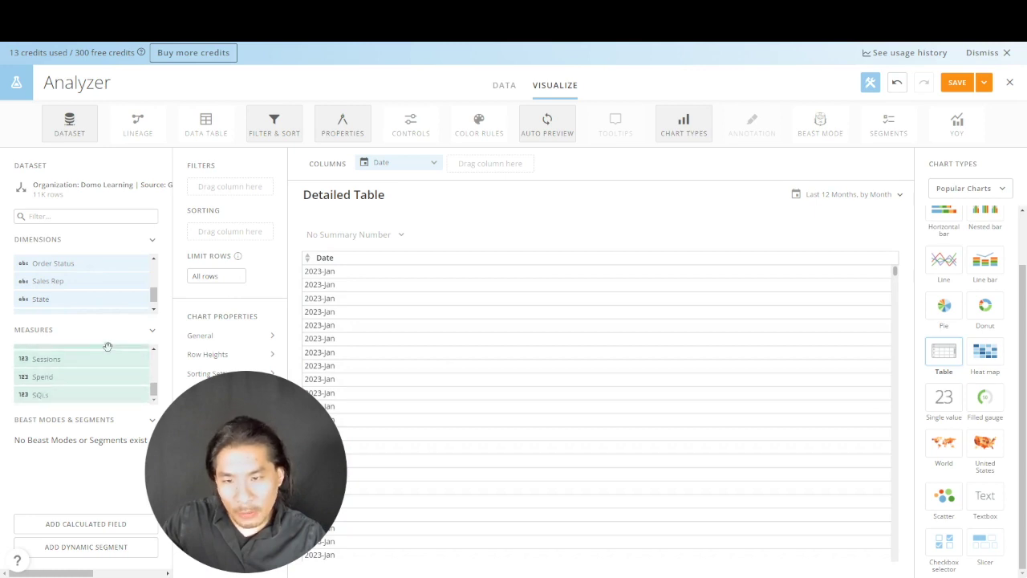
scroll(97, 371, up, 2)
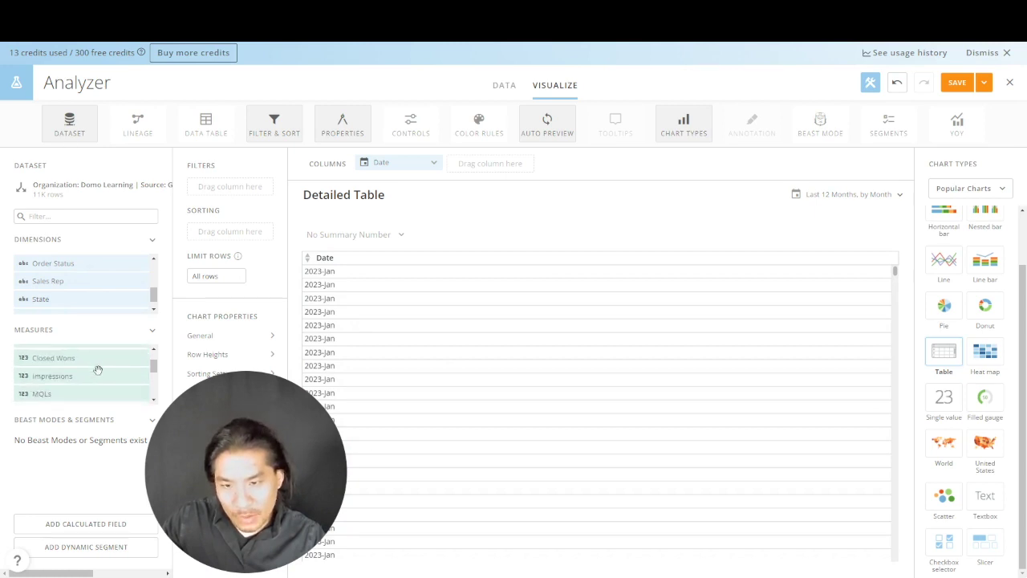
scroll(95, 377, down, 2)
drag(93, 382, 486, 163)
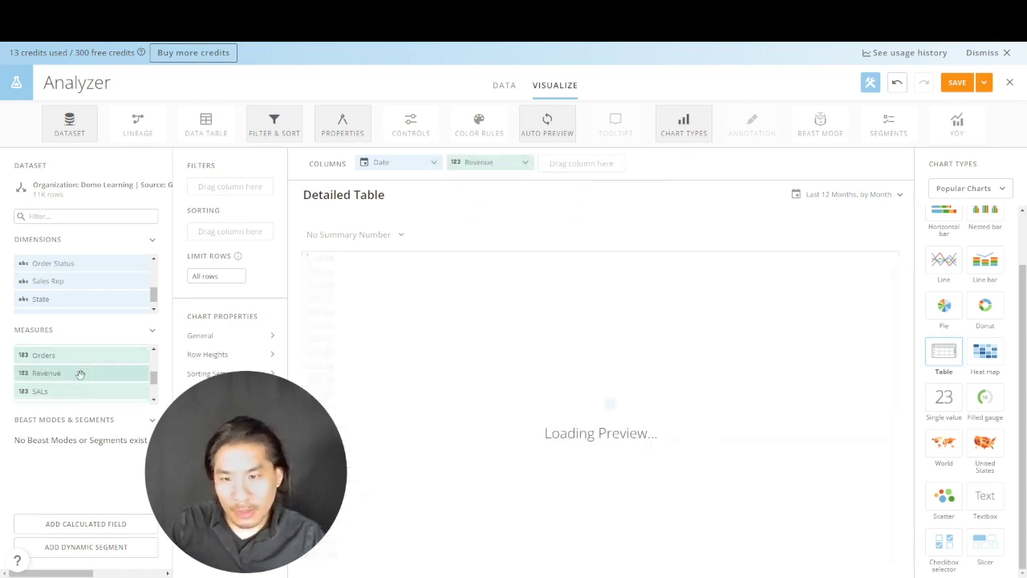
scroll(80, 374, down, 2)
drag(80, 376, 580, 173)
scroll(104, 374, up, 2)
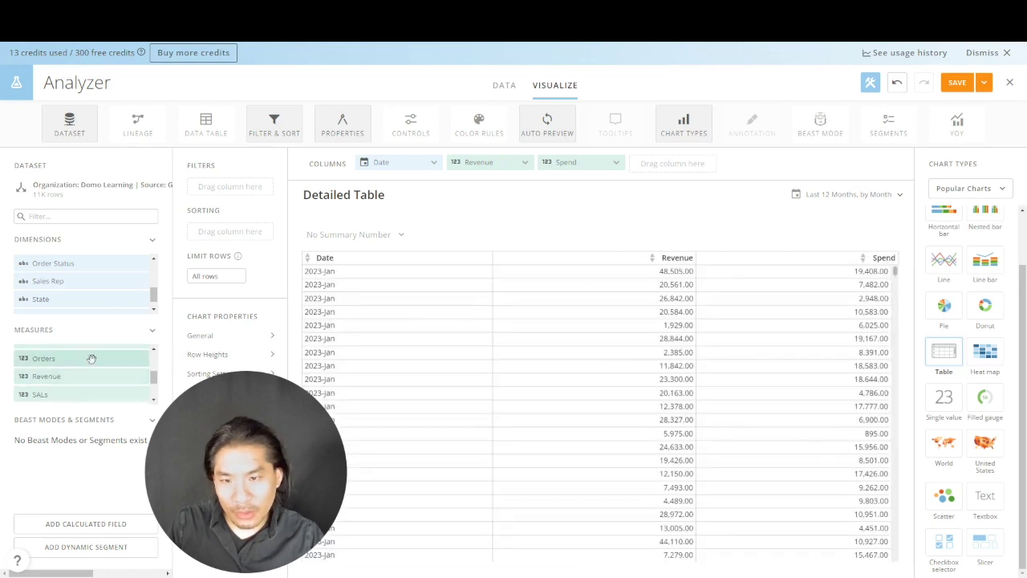
drag(91, 359, 688, 170)
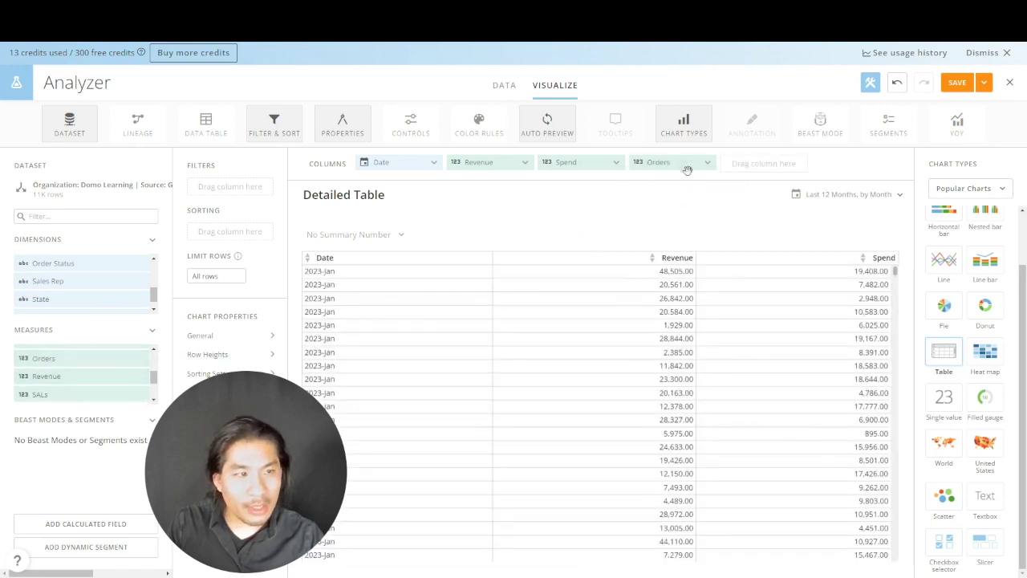
Aggregate the Revenue column as Sum and format it as $ currency with 0 decimals
click(482, 163)
click(484, 208)
click(489, 231)
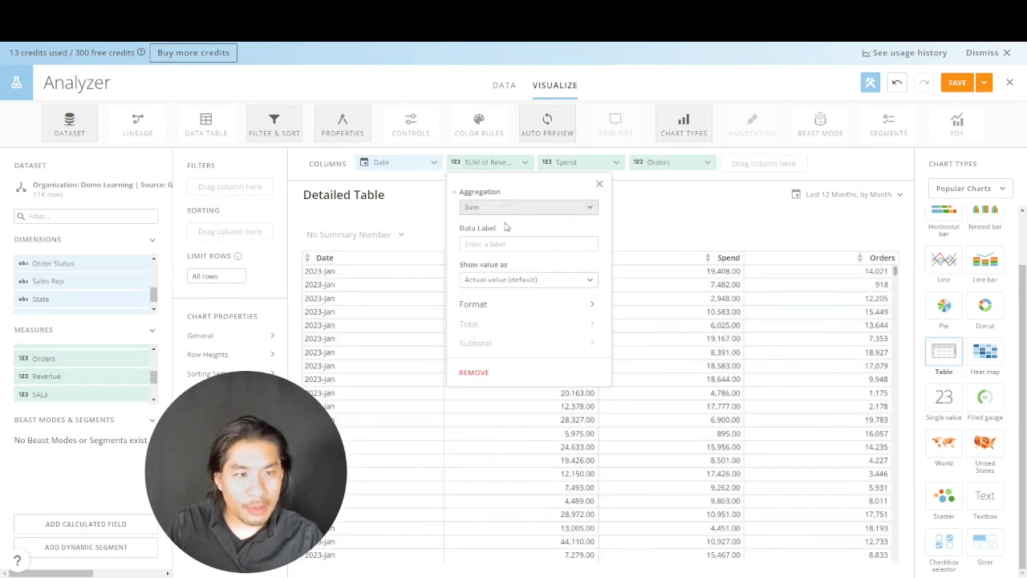
click(505, 305)
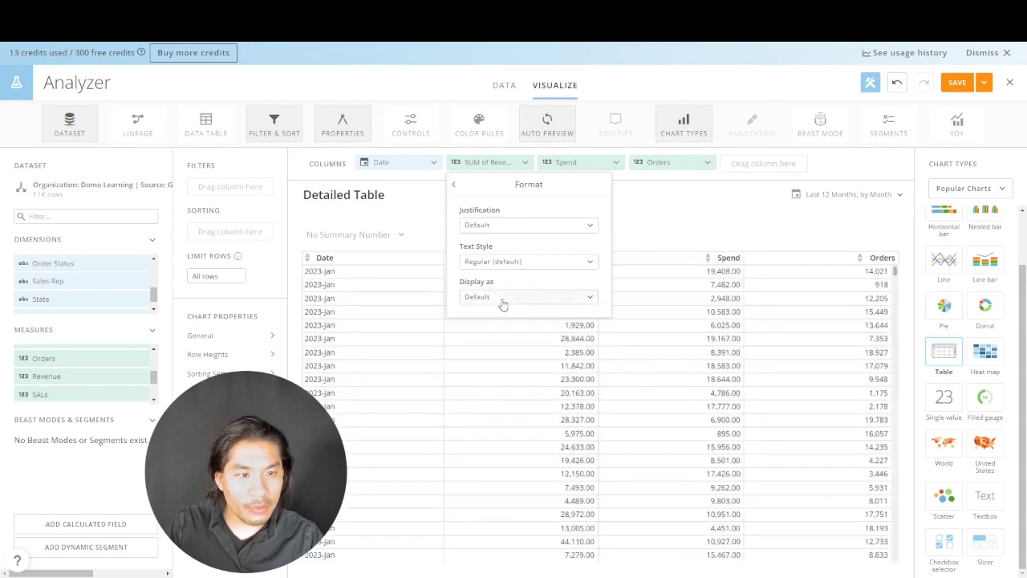
click(500, 297)
click(498, 363)
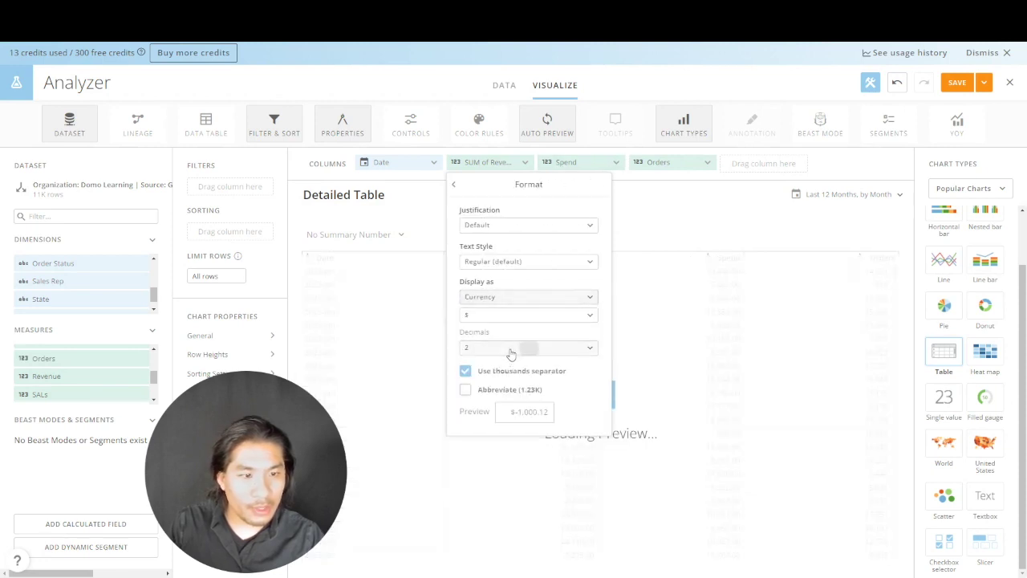
click(529, 347)
click(499, 374)
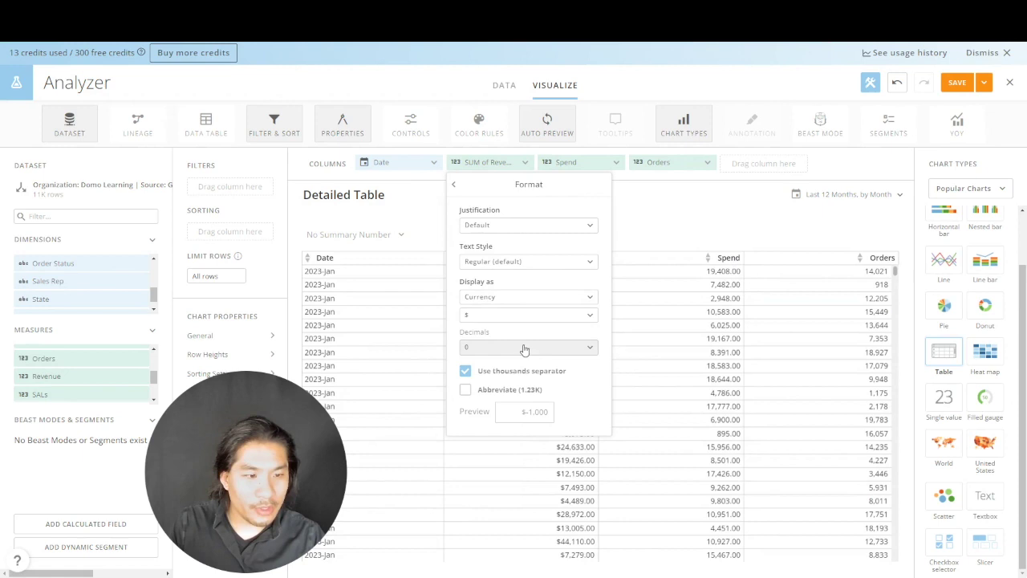
Aggregate the Spend column as Sum and format it as $ currency with 0 decimals
click(580, 164)
click(581, 209)
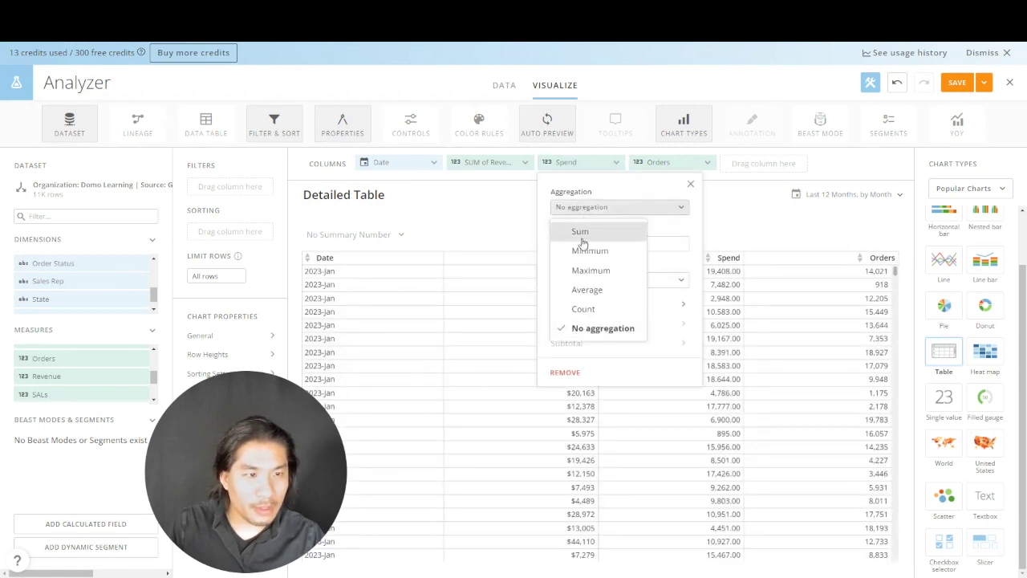
click(580, 232)
click(580, 303)
click(581, 297)
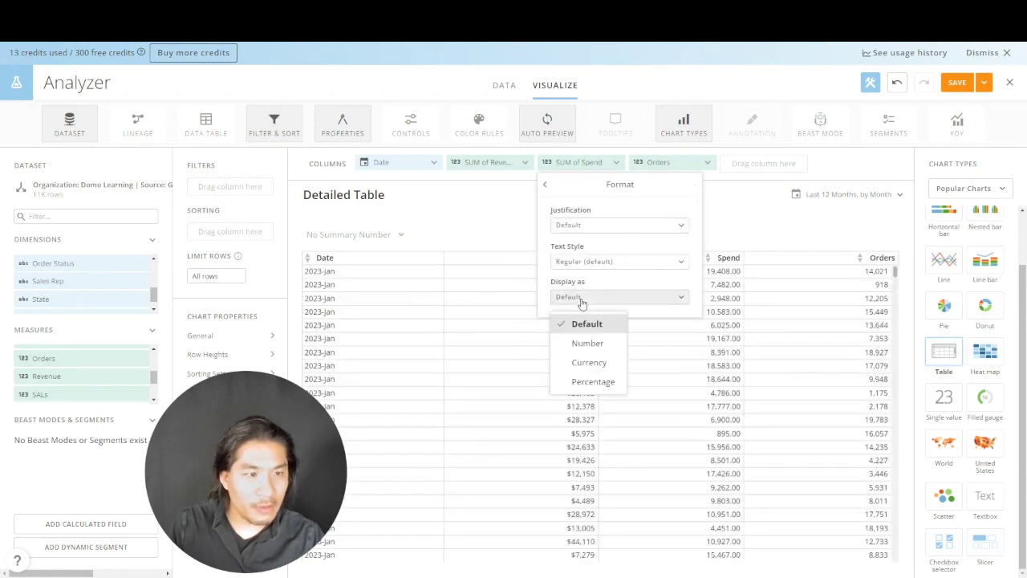
click(583, 362)
click(589, 346)
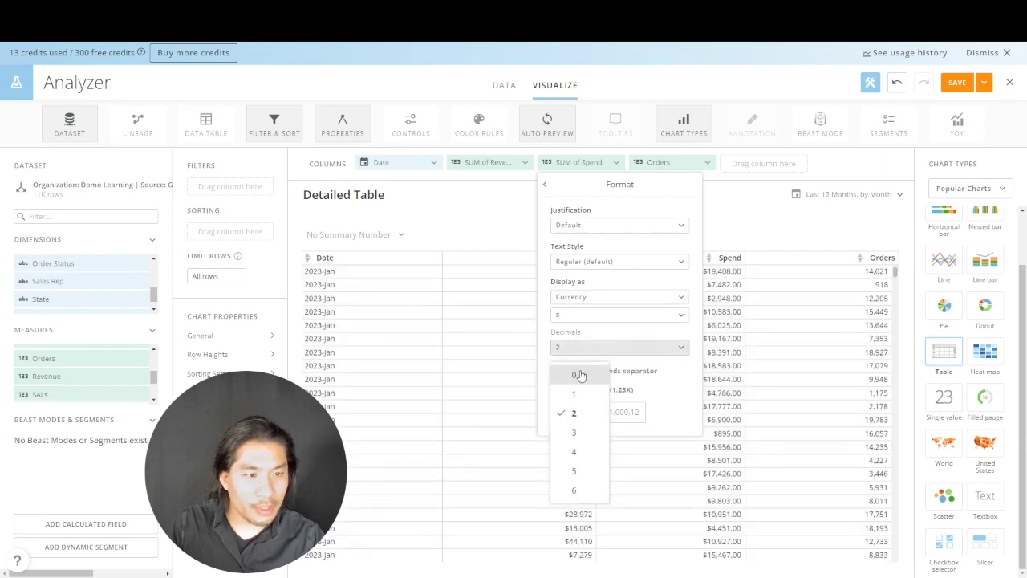
click(577, 372)
Set the Orders column's aggregation to Sum and close its settings
click(660, 161)
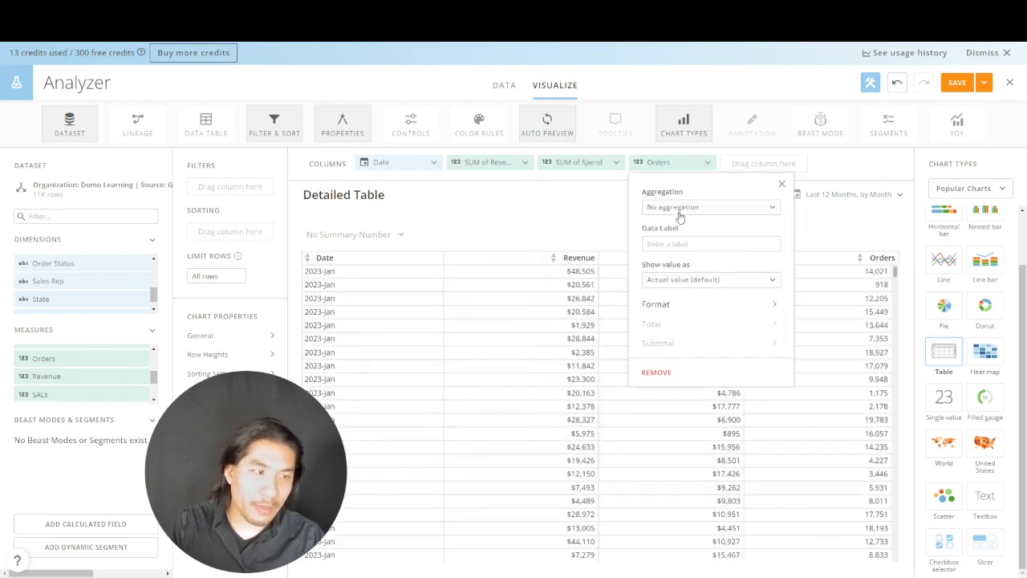
click(679, 209)
click(671, 231)
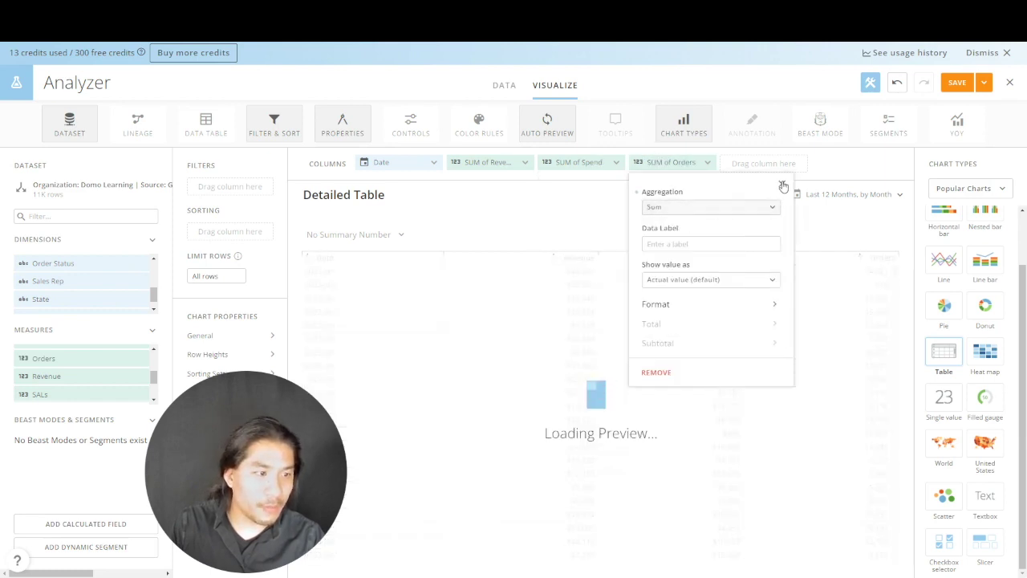
click(783, 187)
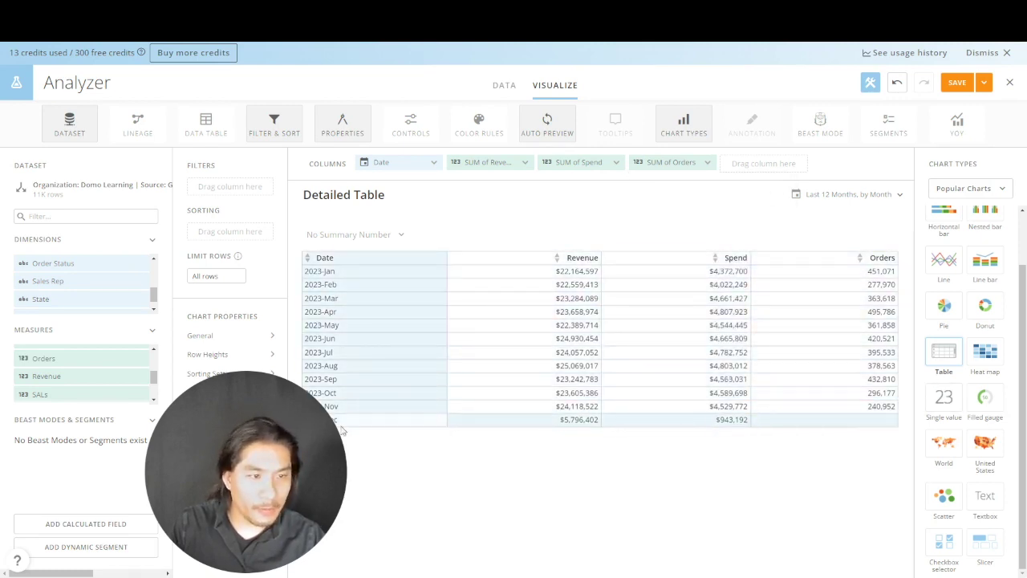
drag(305, 441, 401, 436)
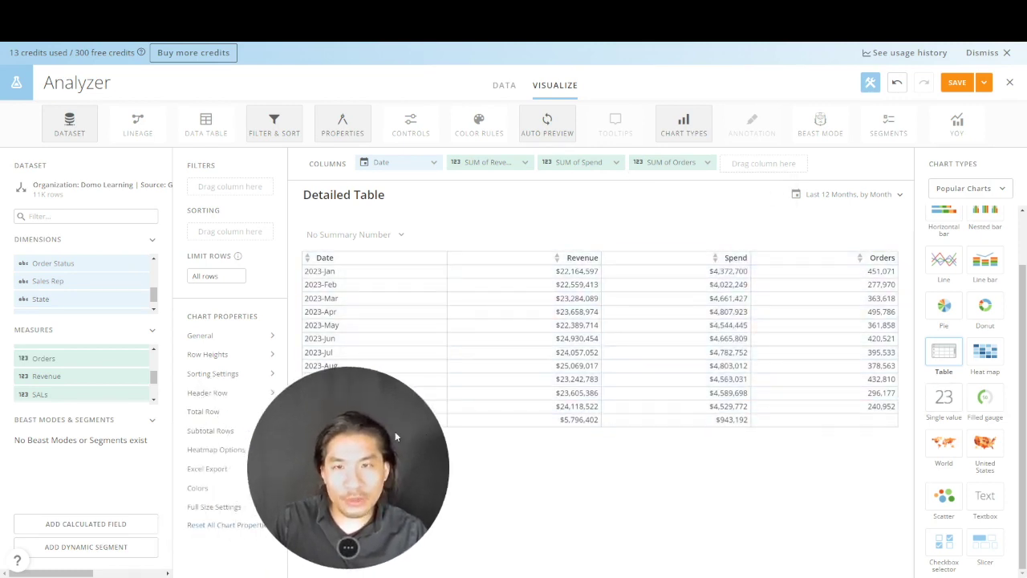
Start a new calculated field for the card and name it Profit
click(104, 523)
click(203, 156)
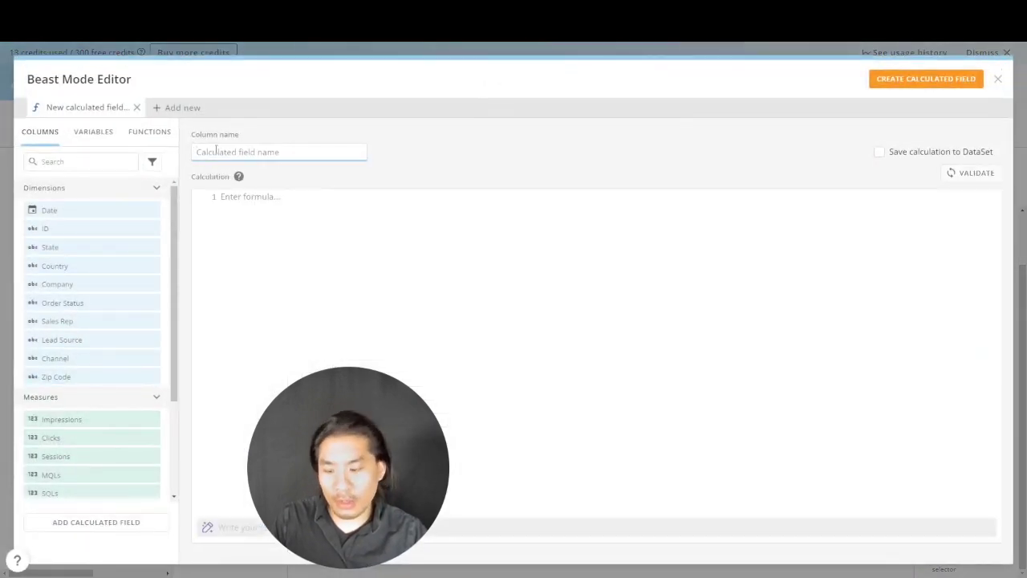
text(Profi)
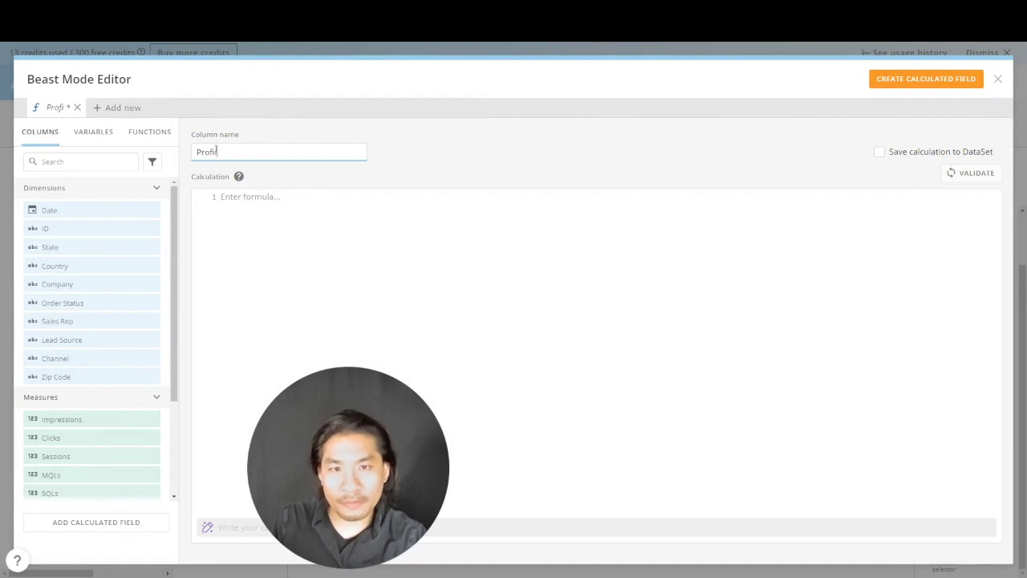
text(t)
Define Profit with the formula sum(`Revenue`)-SUM(`Spend`), create the calculated field, and close the formula editor
key(Tab)
key(Tab)
text(s)
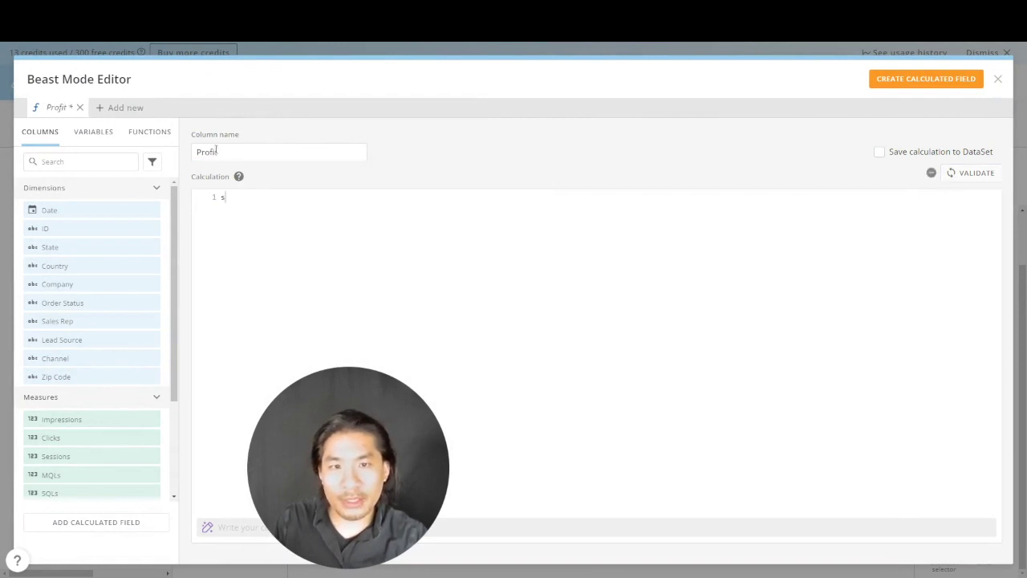
text(um(`Revenue`)
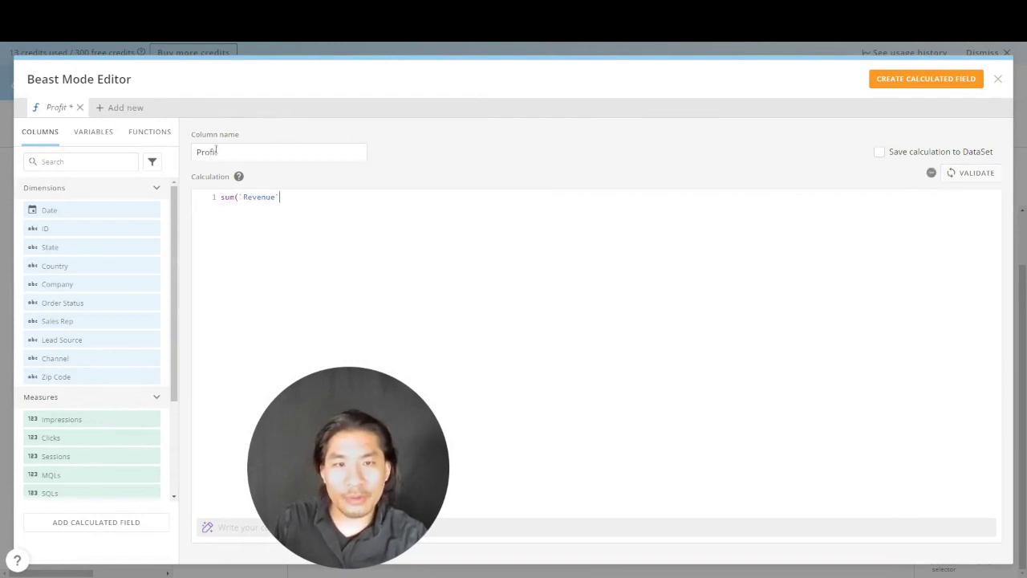
text()-sum)
key(Return)
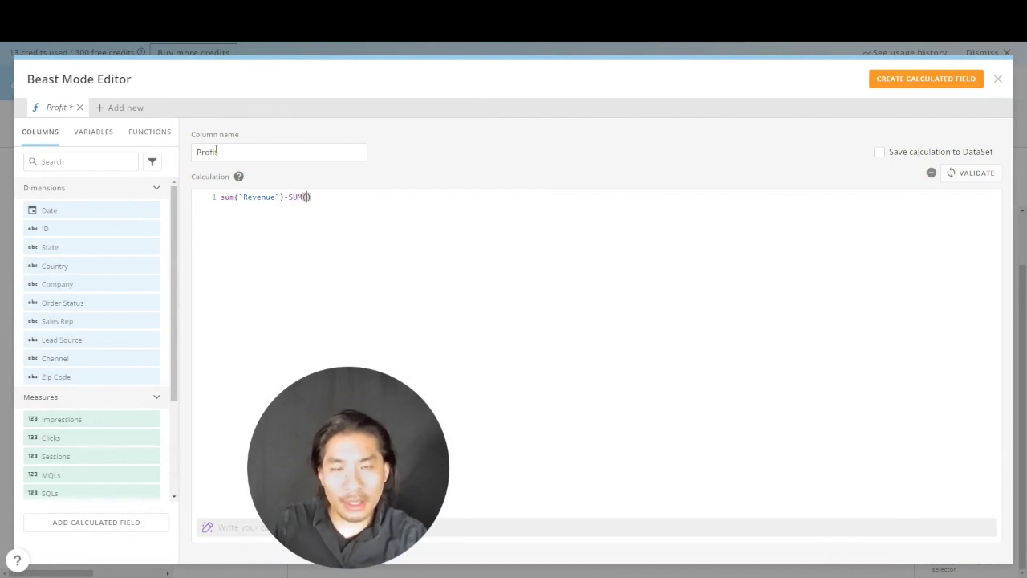
text(sp)
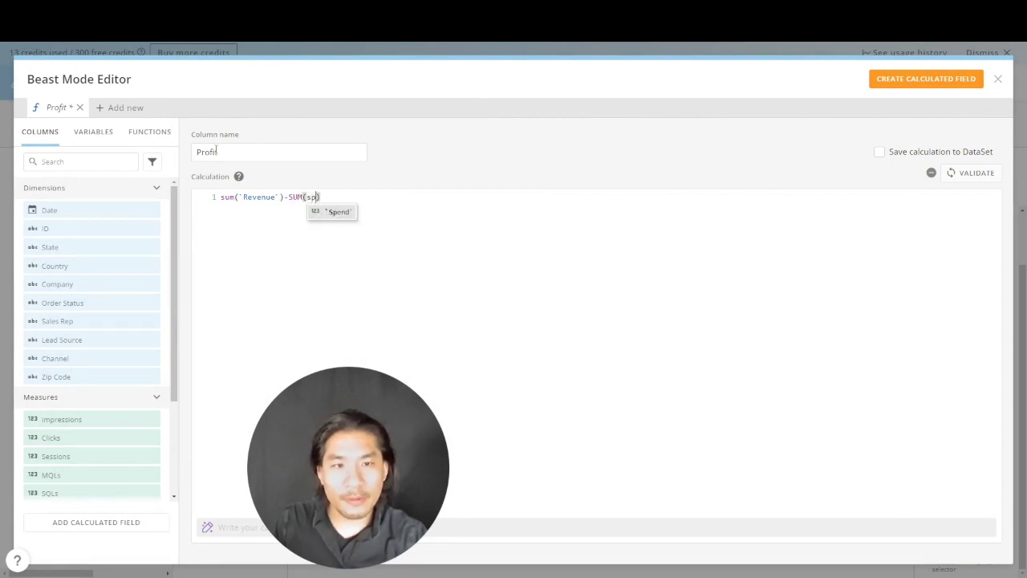
key(Return)
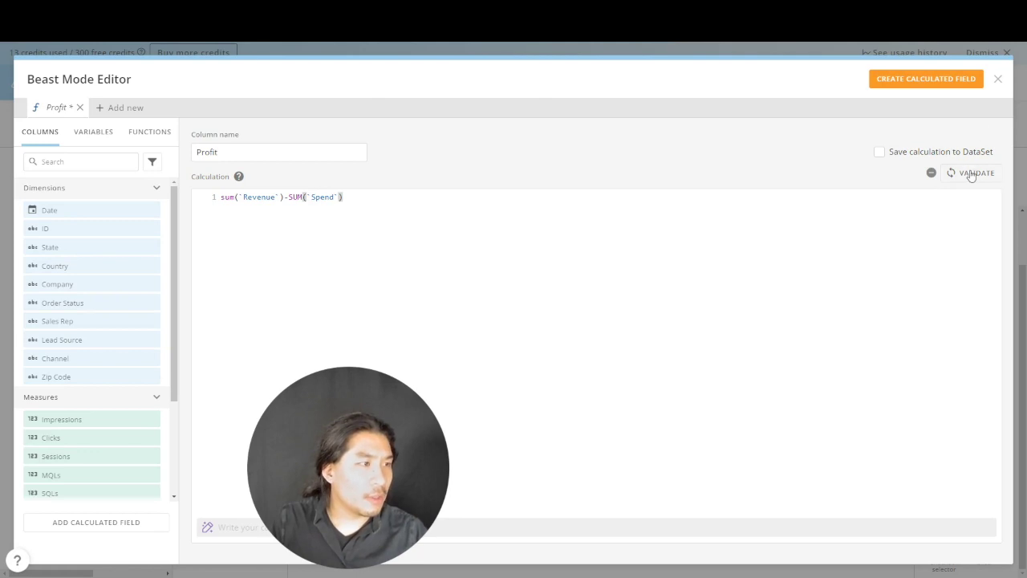
click(942, 79)
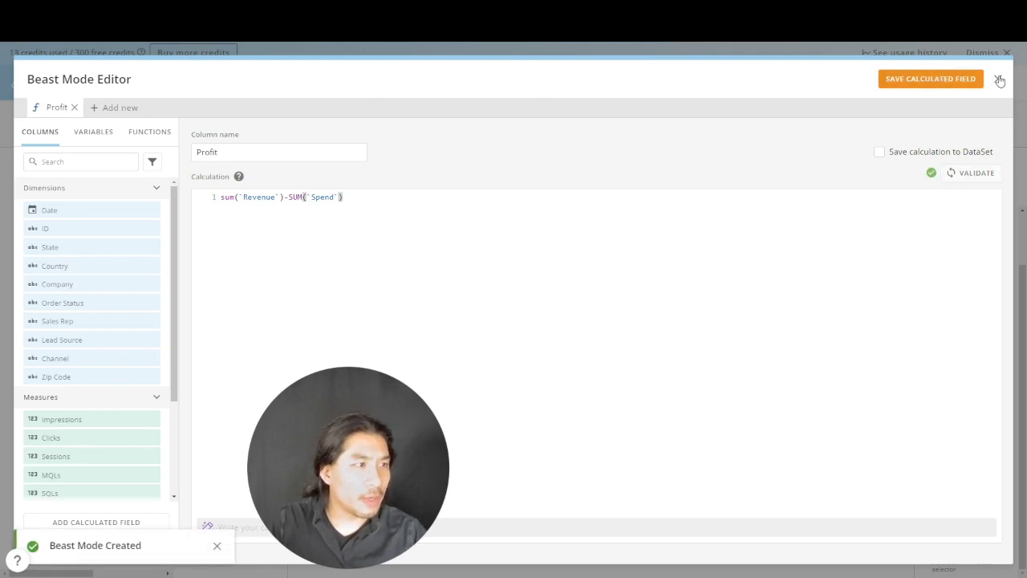
click(998, 79)
Add the Profit field to the table between Spend and Orders and format it as $ currency with 0 decimals
drag(90, 439, 614, 177)
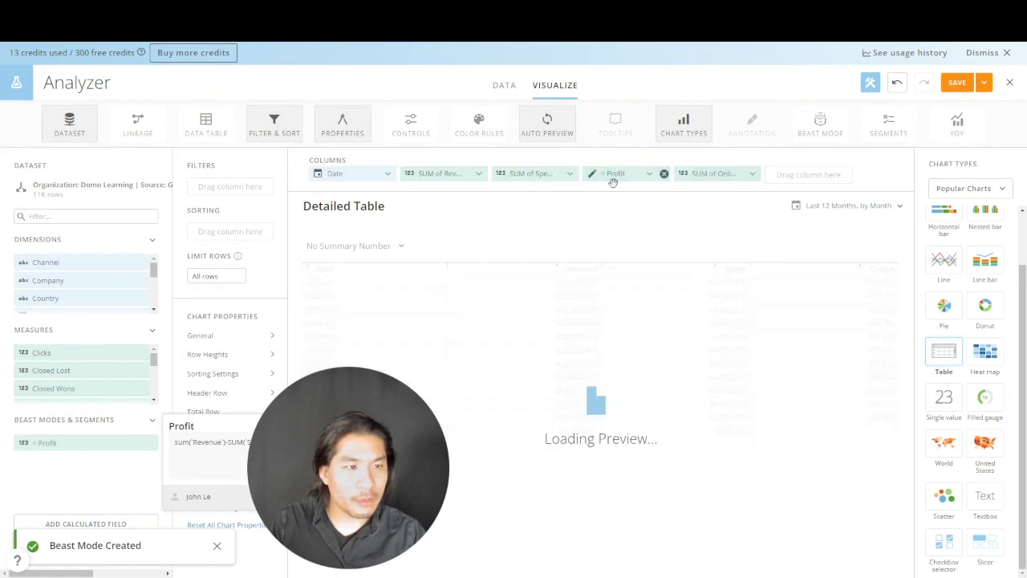
click(630, 175)
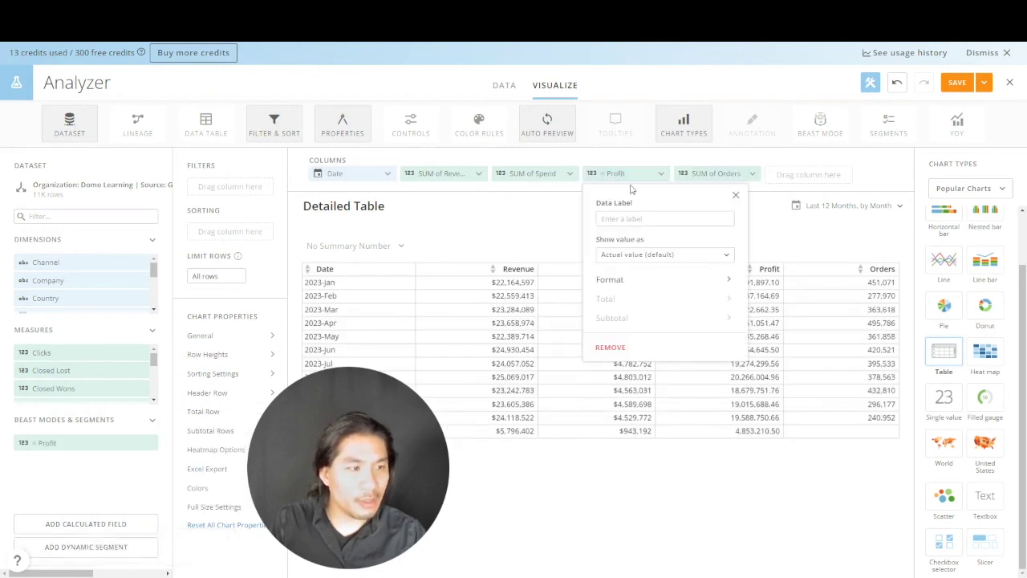
click(642, 279)
click(646, 307)
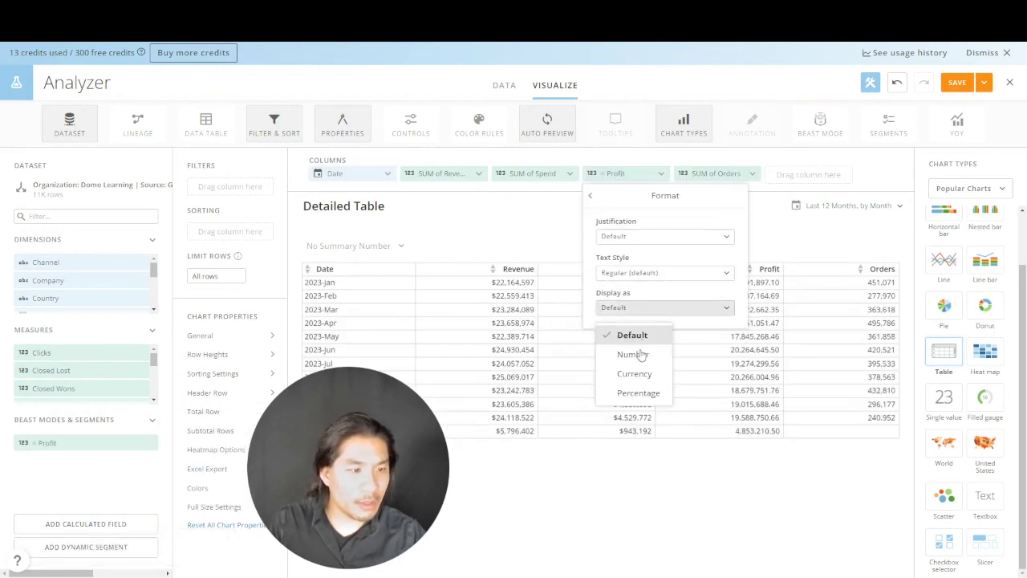
click(640, 374)
click(634, 358)
click(634, 358)
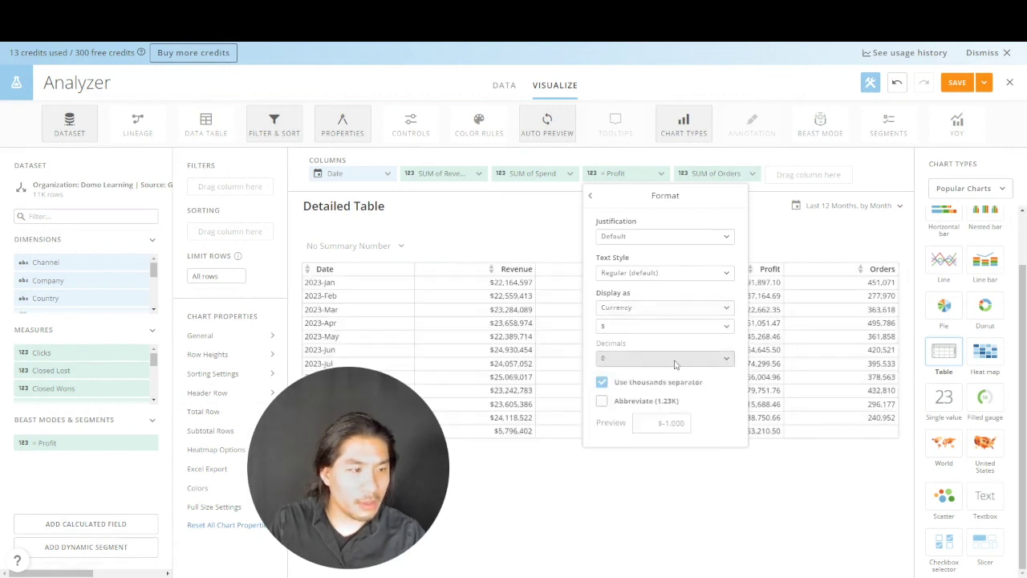
click(771, 297)
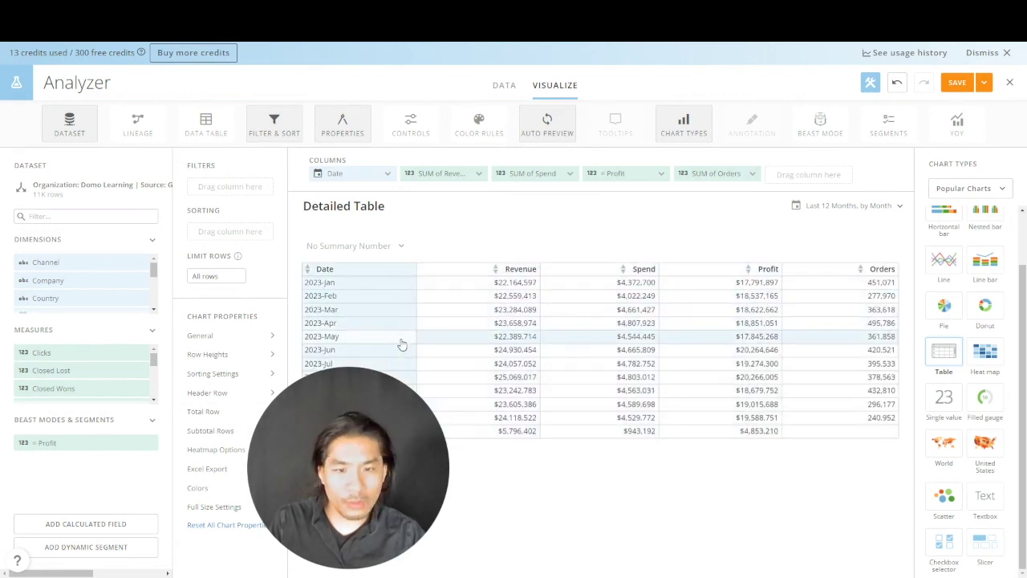
Set the table's header row fill color to the darkest gray
click(251, 399)
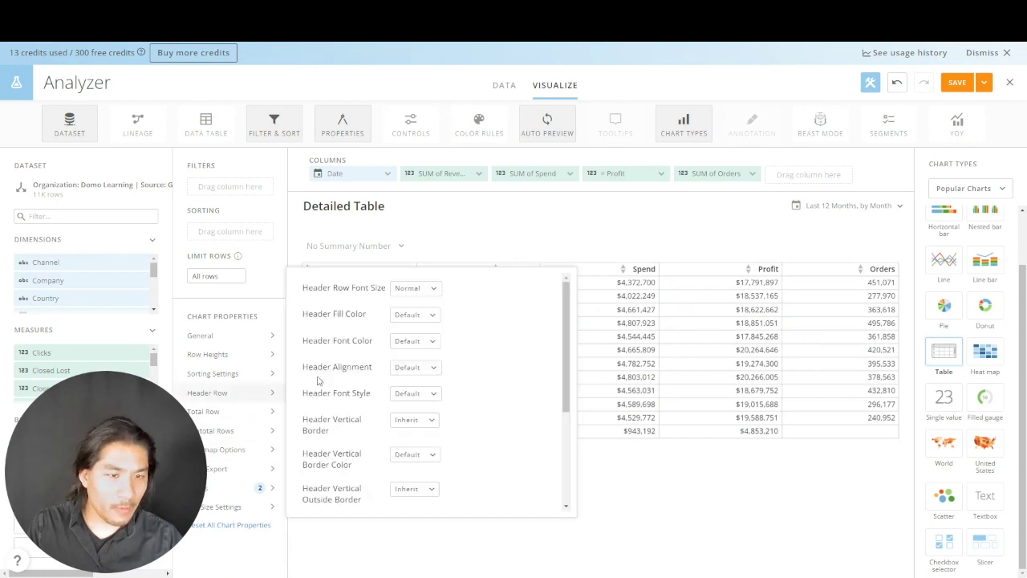
click(423, 314)
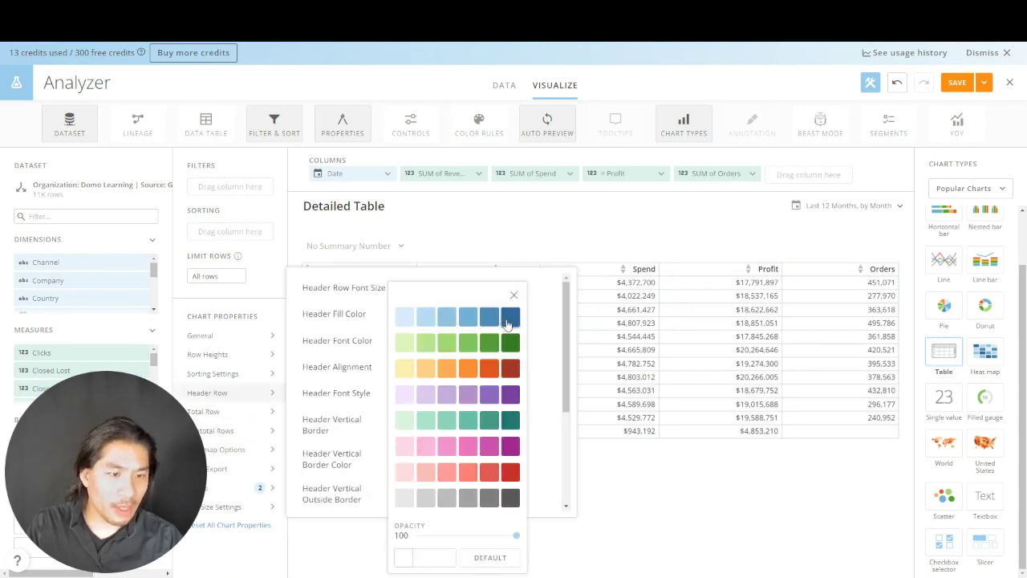
click(511, 500)
click(625, 500)
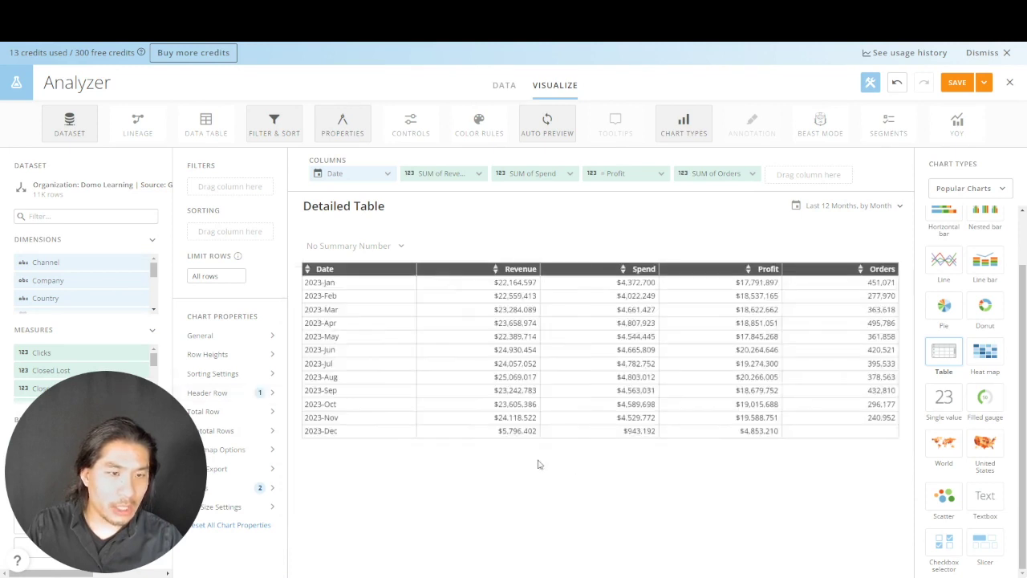
Show a total row positioned Before the data rows and fill it with the lightest gray
click(252, 413)
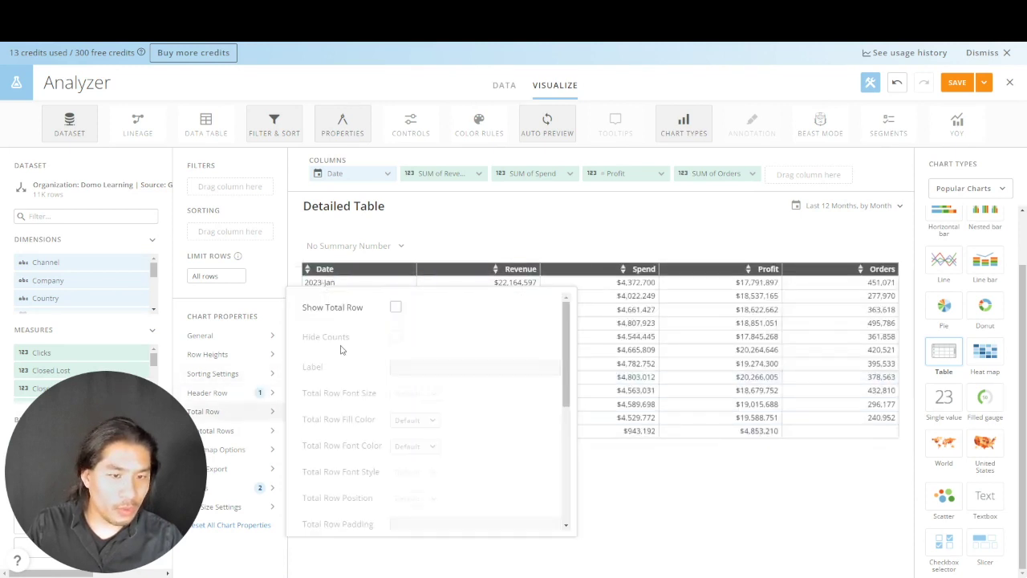
click(396, 309)
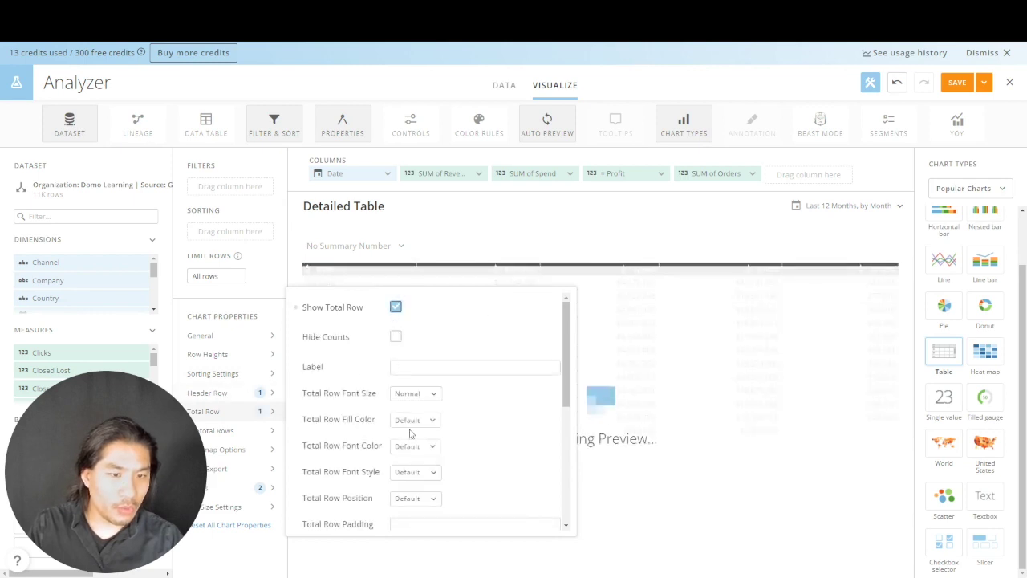
click(411, 499)
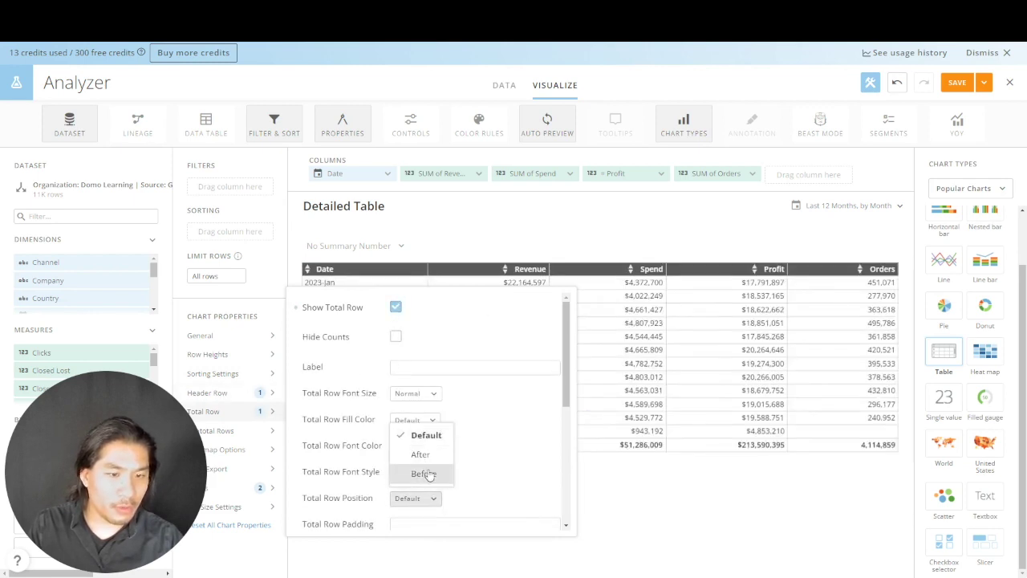
click(417, 473)
click(414, 420)
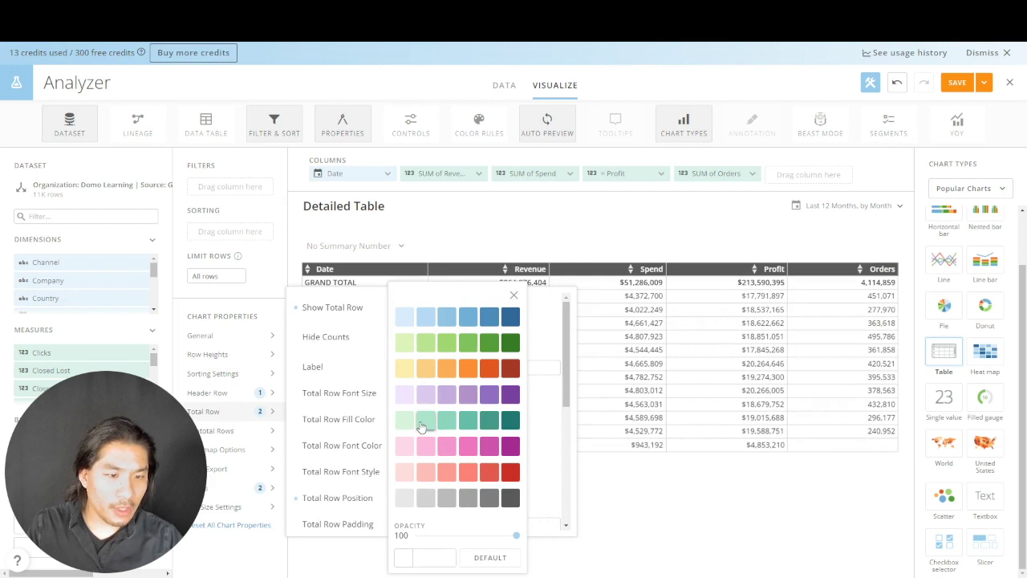
click(407, 499)
click(660, 490)
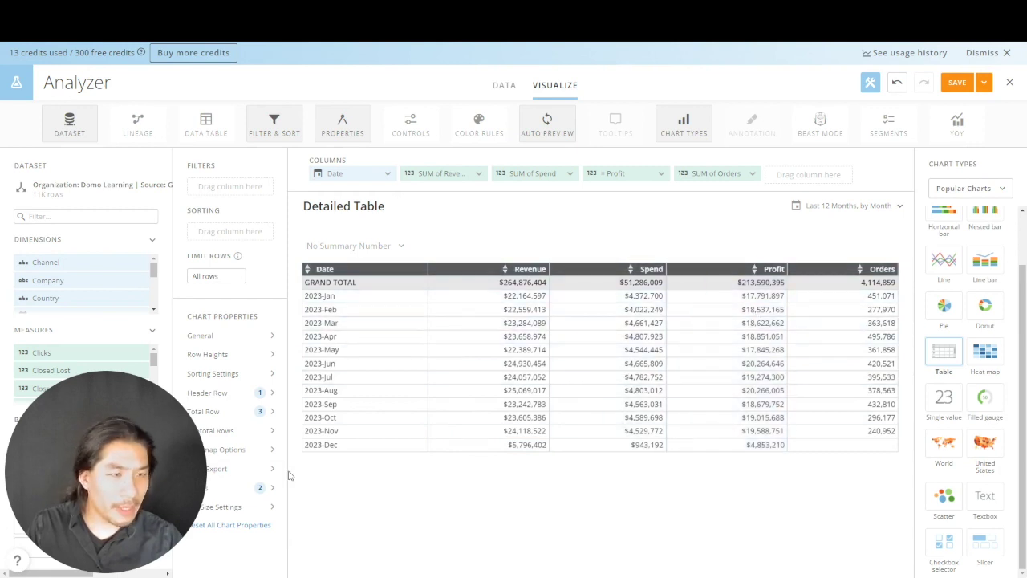
Color the table as a heatmap with the five-shade green color theme and independent column ranges
drag(171, 451, 170, 240)
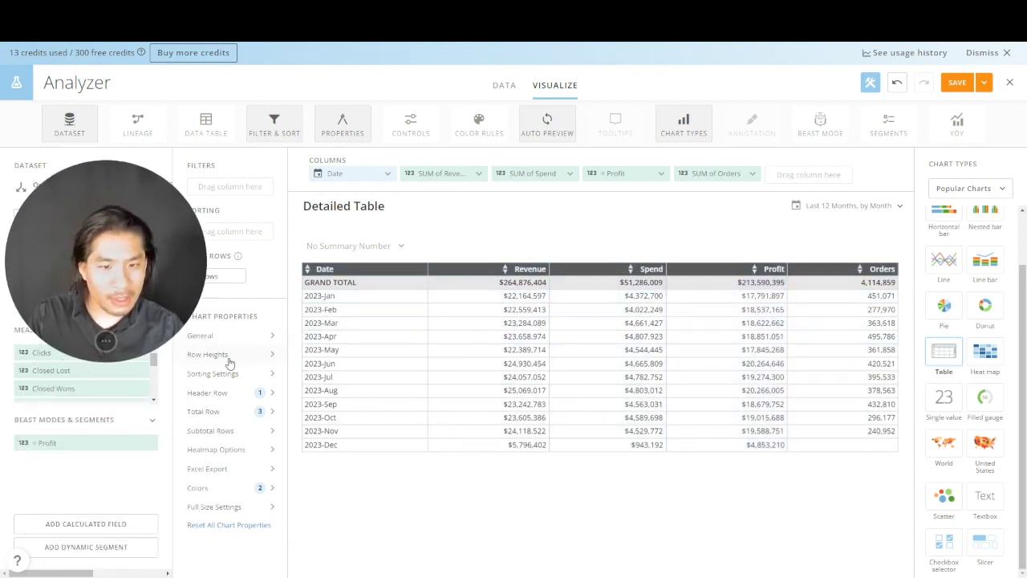
click(237, 459)
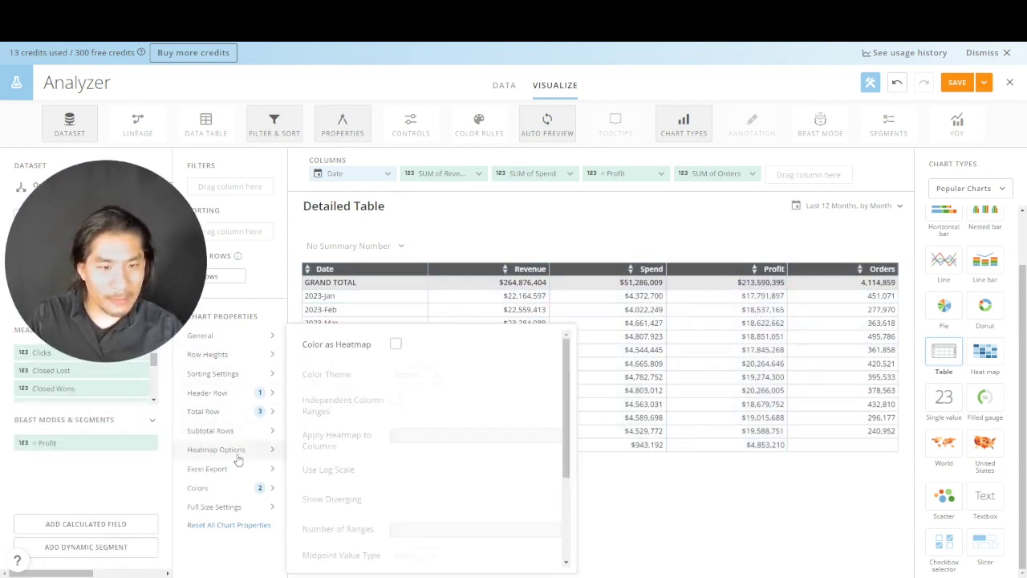
click(394, 347)
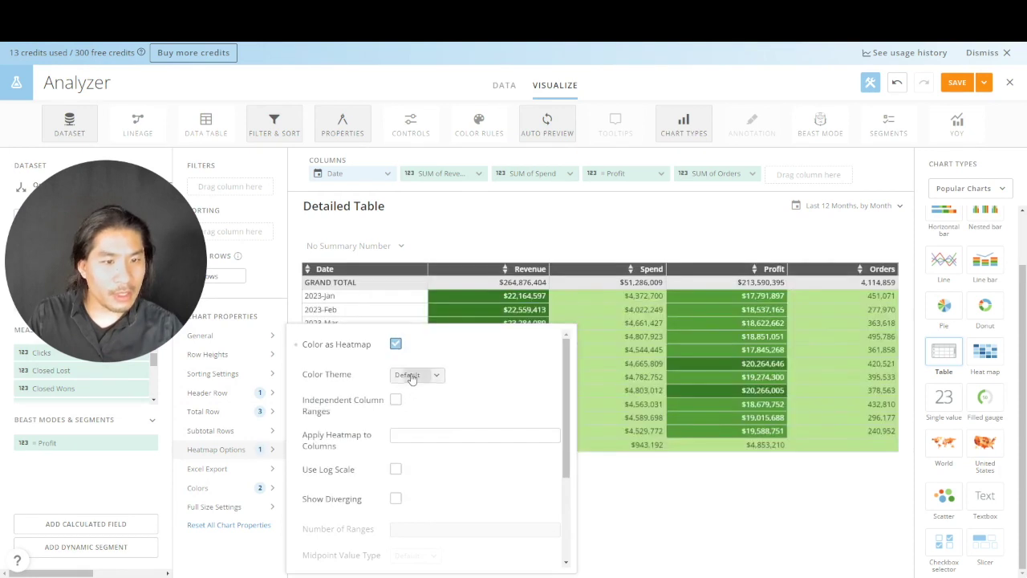
click(411, 375)
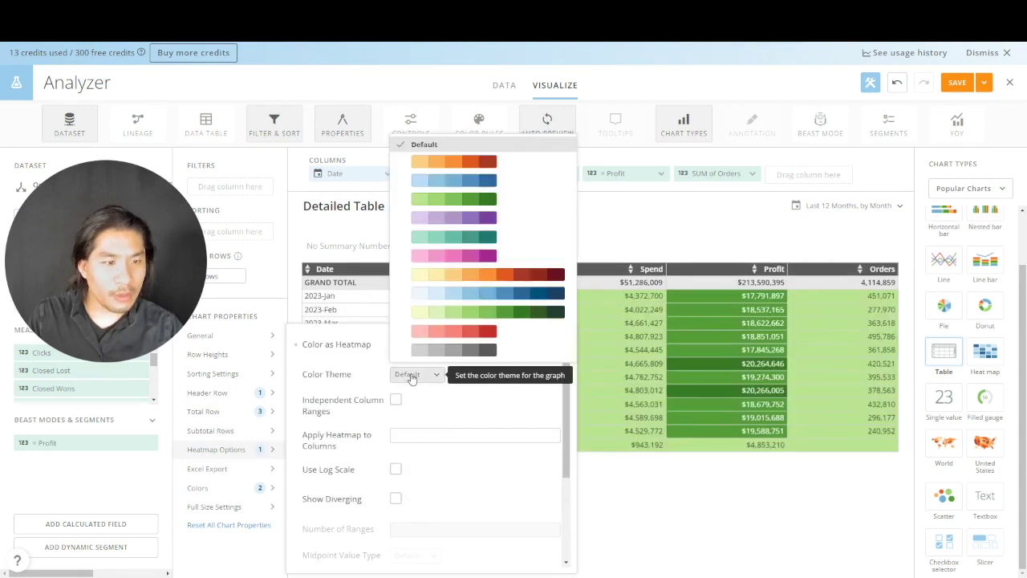
click(459, 199)
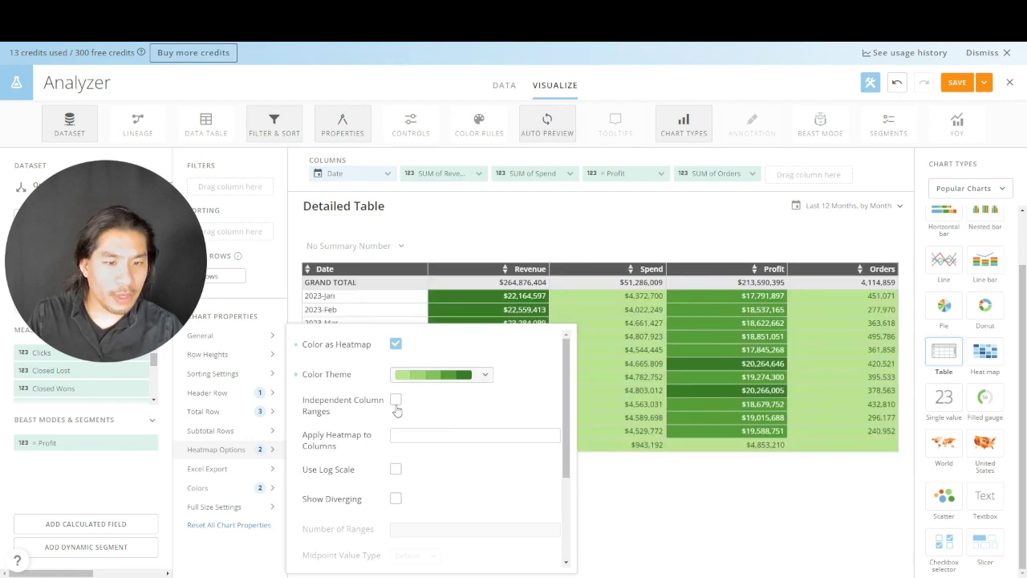
click(396, 401)
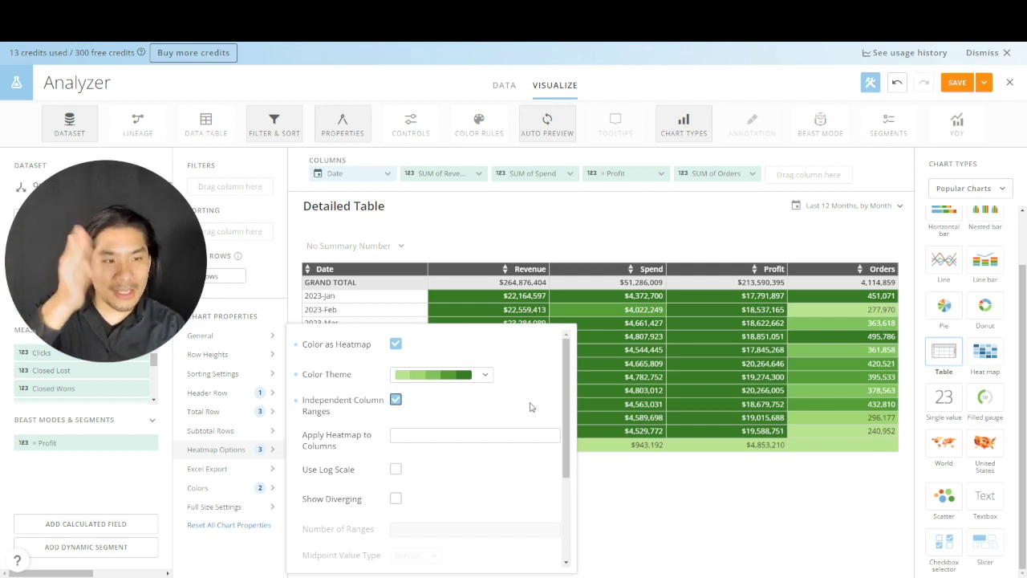
click(677, 498)
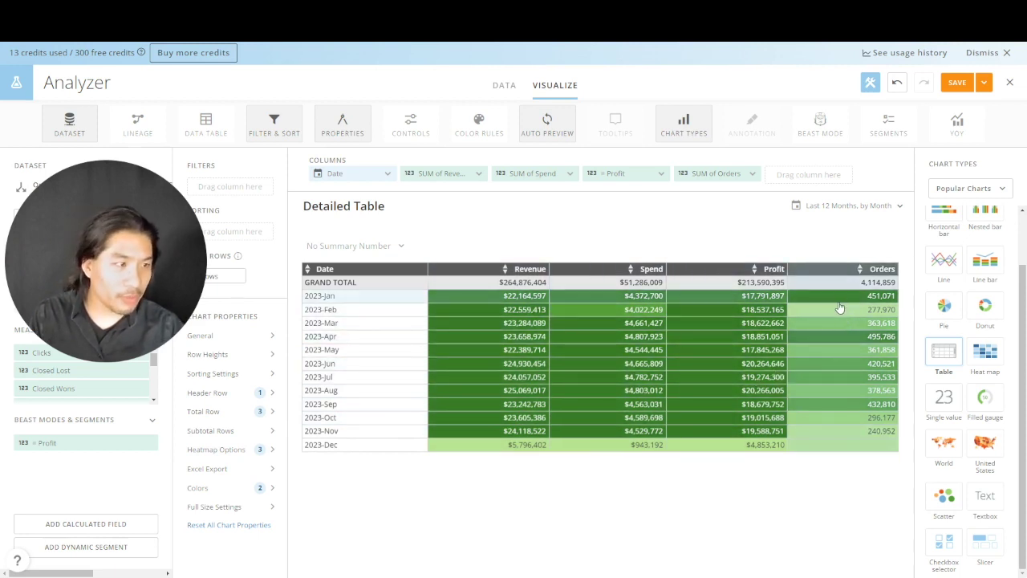
Save and close the Detailed Table card, and return to the Demo Dashboard
click(983, 88)
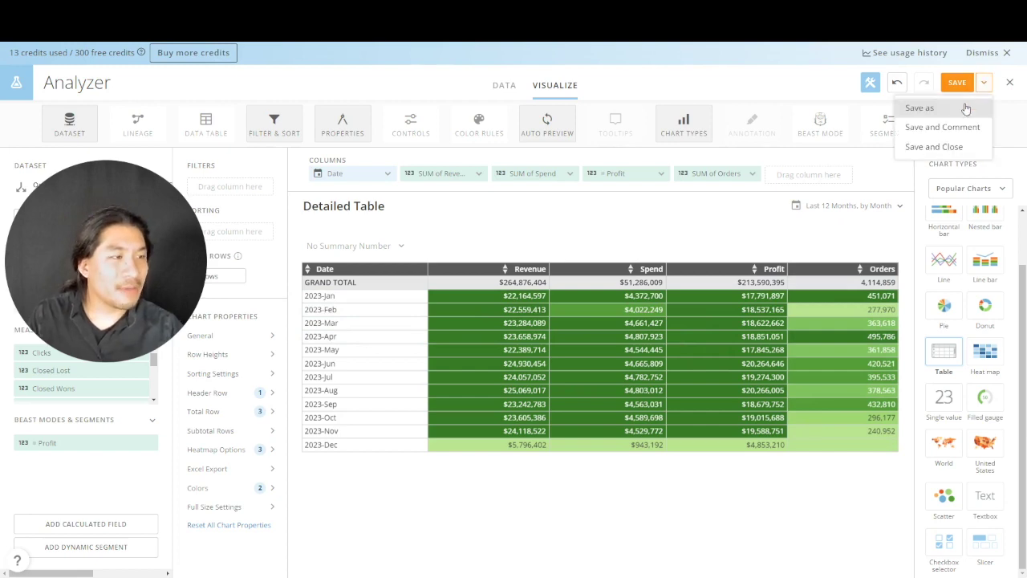
click(934, 147)
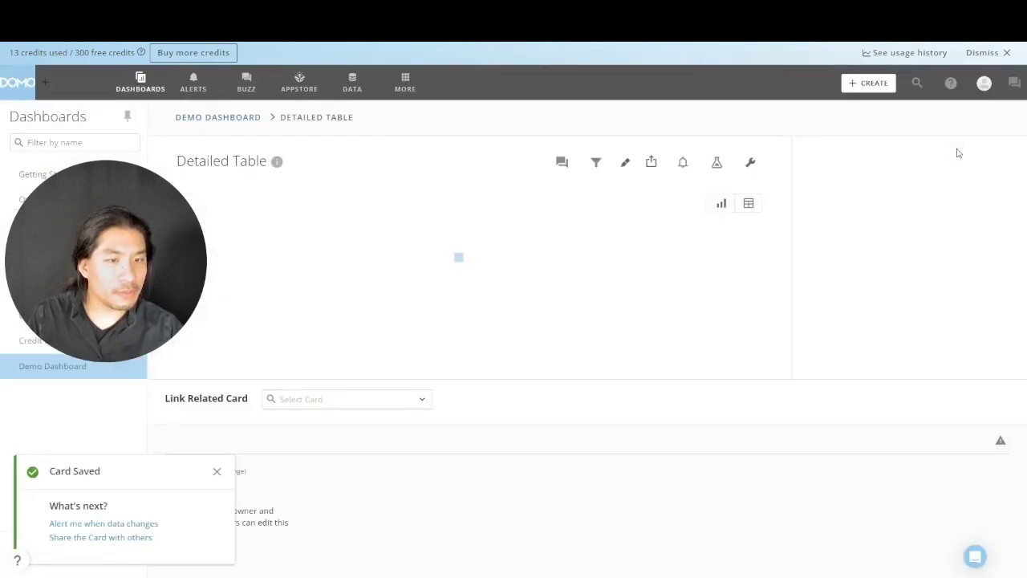
click(175, 117)
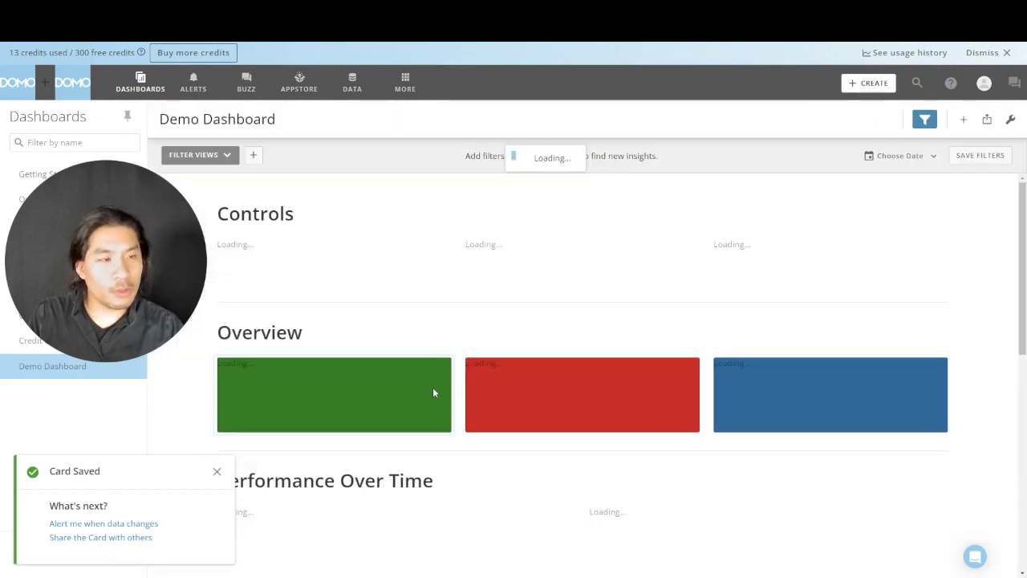
Edit the dashboard layout, moving the Revenue by Country card from Appendix into the Breakdown section and making it taller
scroll(434, 387, down, 10)
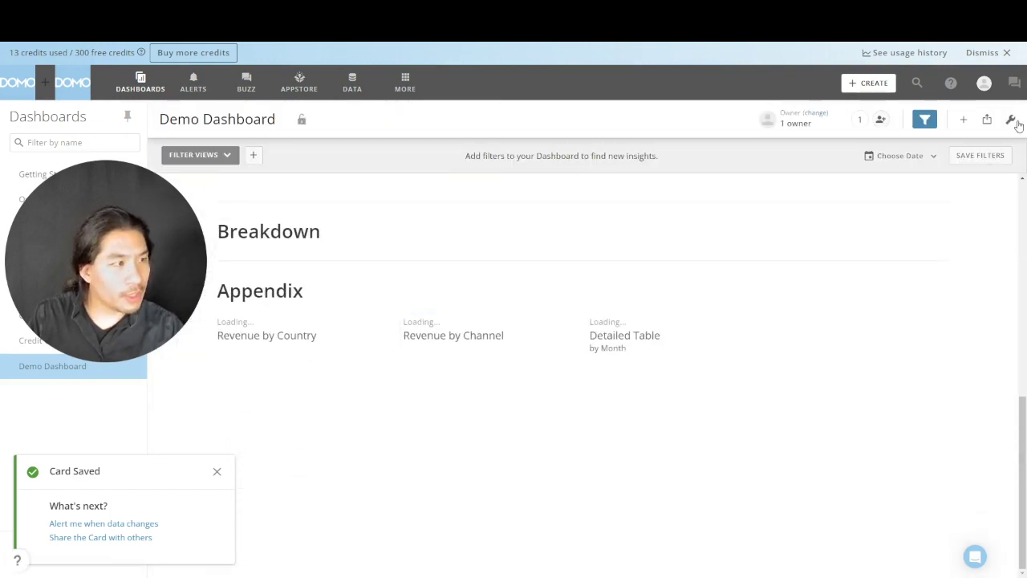
click(1012, 120)
click(915, 147)
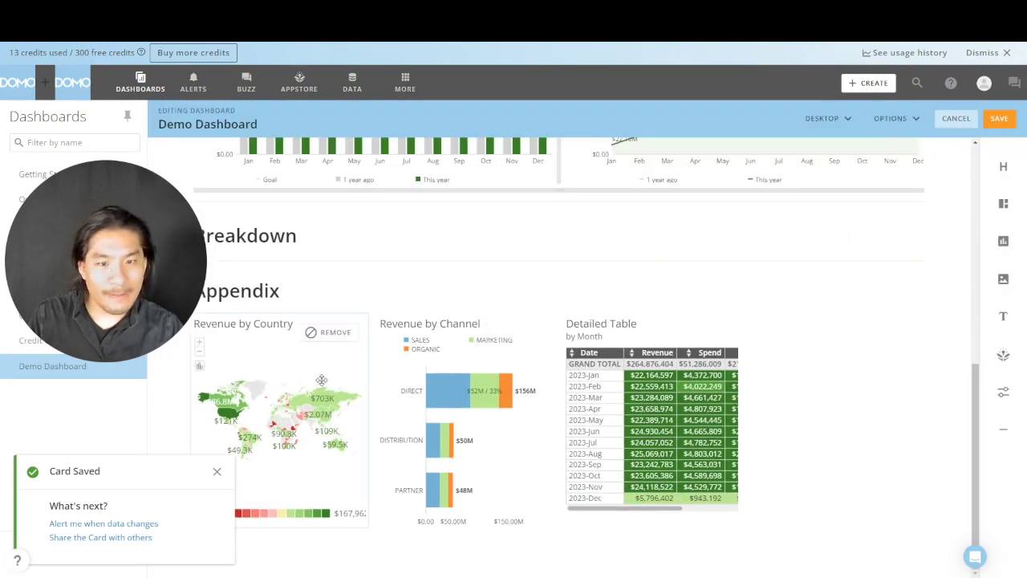
drag(321, 379, 306, 363)
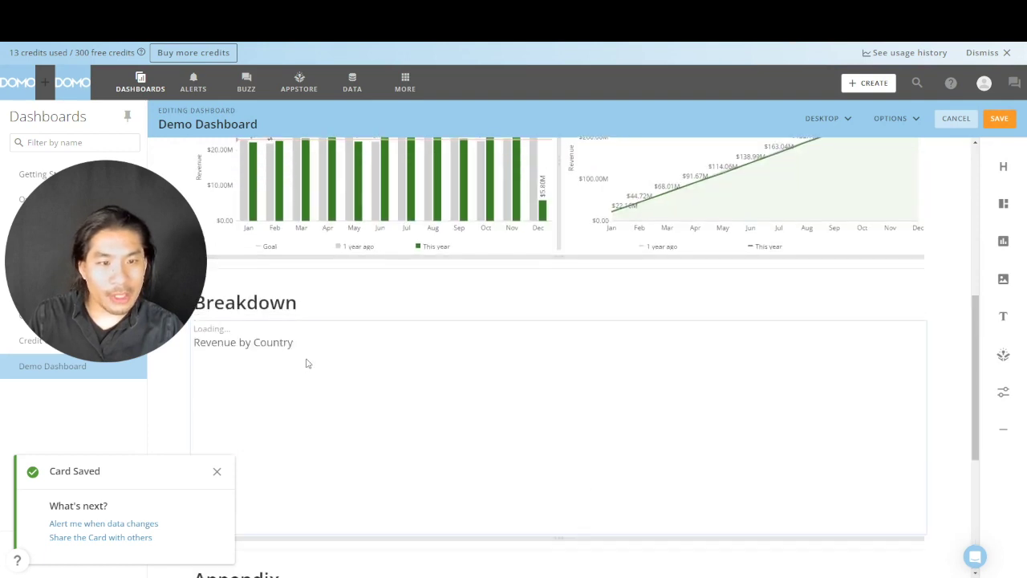
scroll(306, 364, down, 3)
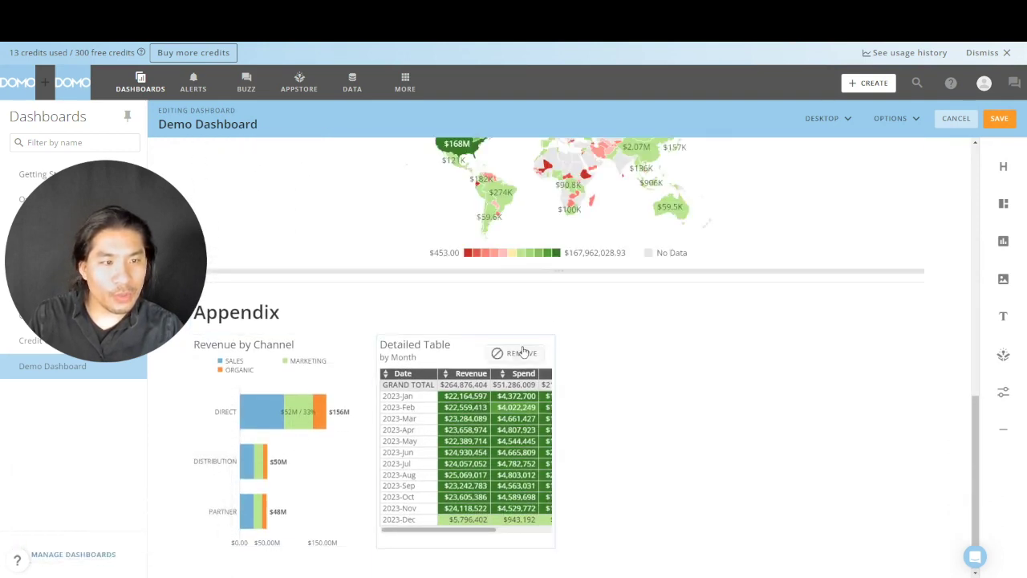
drag(557, 273, 538, 372)
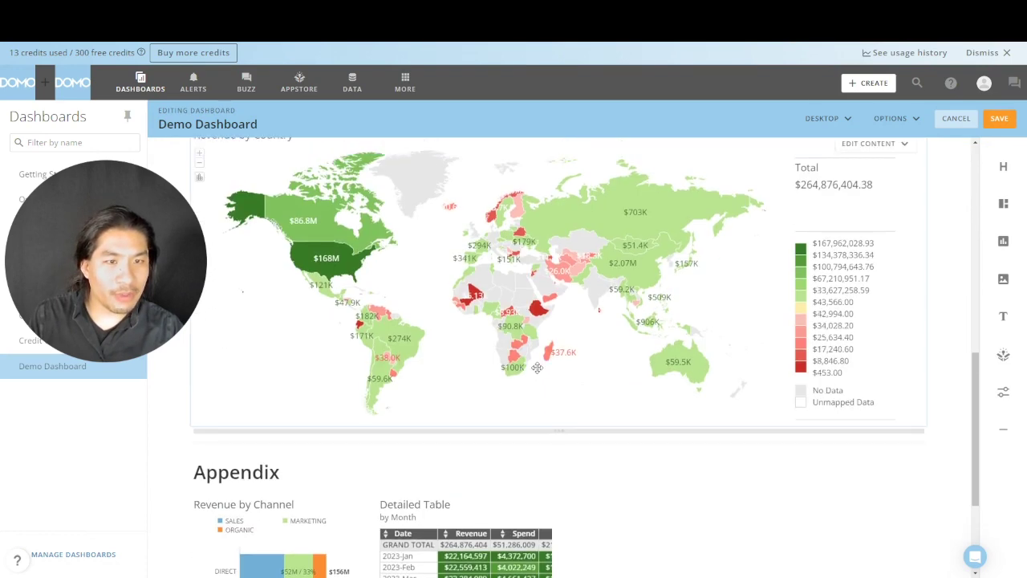
Move the Revenue by Channel card from Appendix into the Breakdown section, full width below the Revenue by Country map
scroll(543, 307, down, 1)
drag(543, 307, 434, 375)
drag(451, 337, 455, 326)
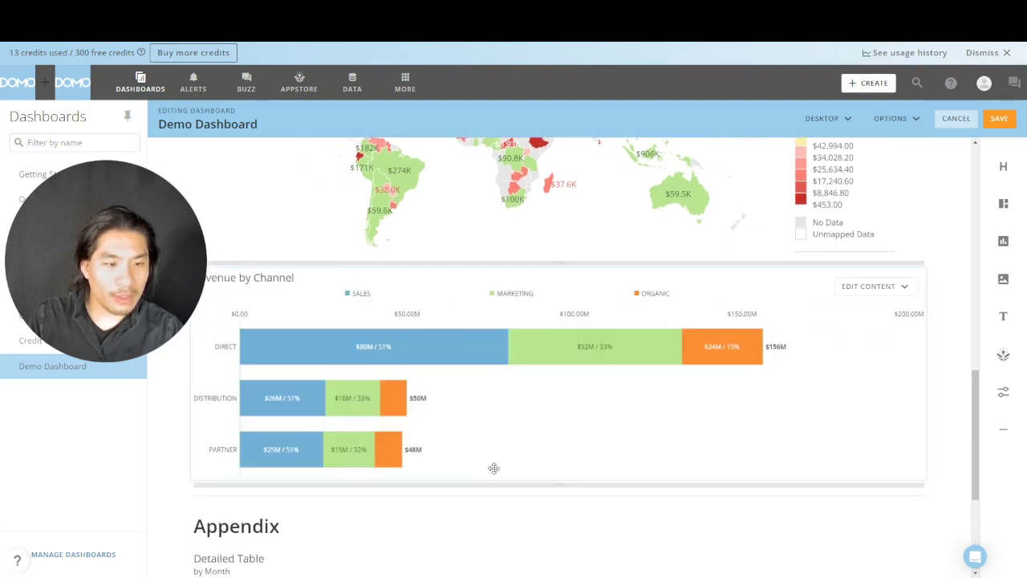
Move the Detailed Table card from Appendix into the Breakdown section beside Revenue by Channel, and make that row slightly taller
scroll(493, 468, down, 1)
drag(524, 442, 504, 460)
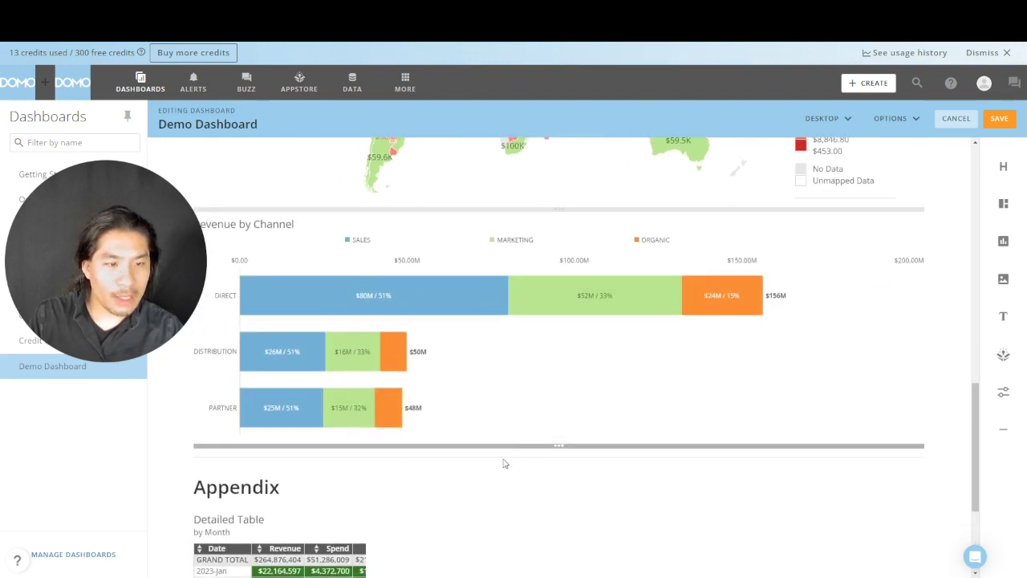
scroll(504, 461, down, 3)
drag(331, 453, 934, 338)
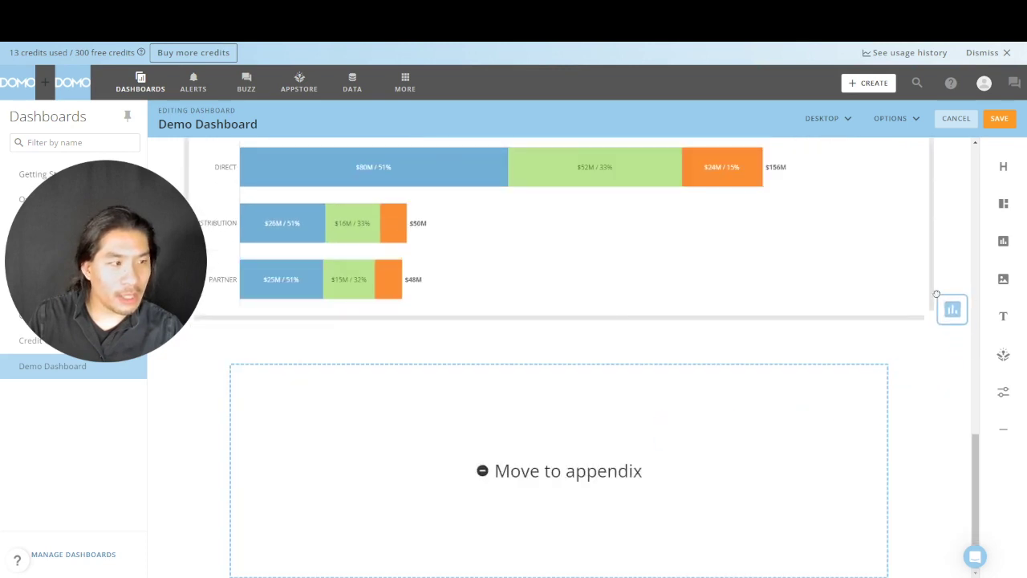
drag(937, 294, 899, 299)
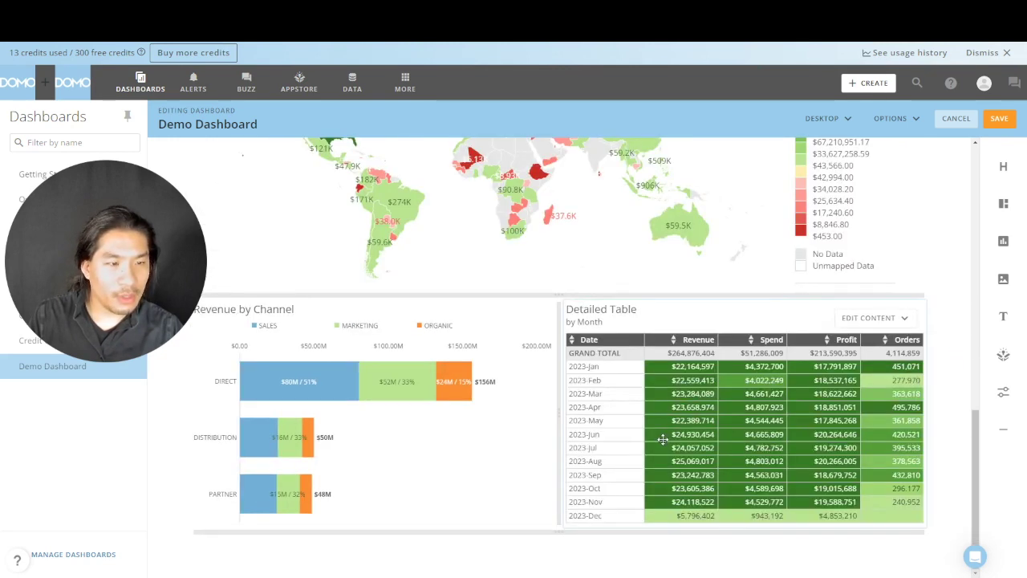
mouse_move(620, 531)
mouse_down()
mouse_move(619, 550)
mouse_move(619, 511)
mouse_up()
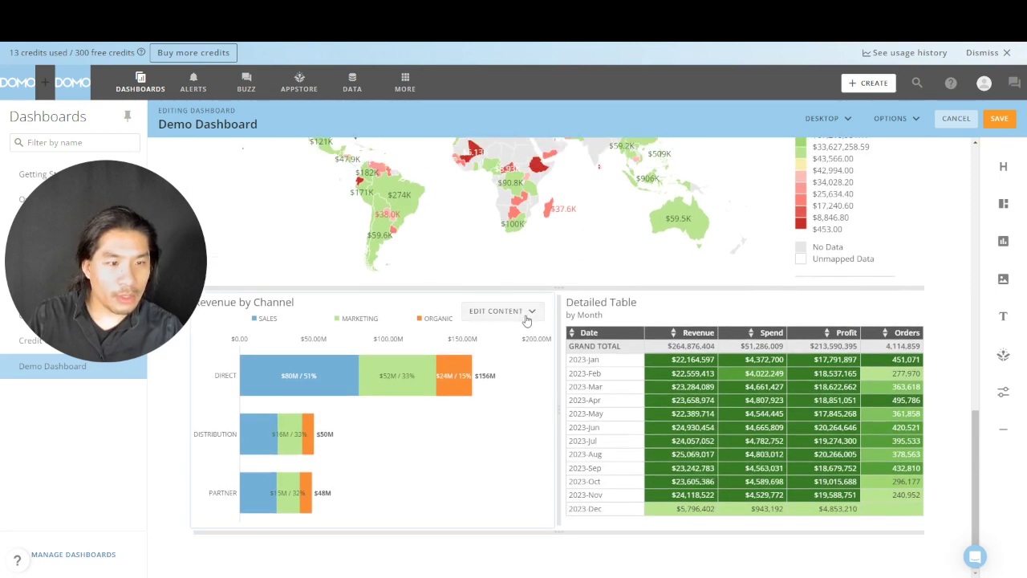
Hide the timeframe on the Revenue by Channel and Detailed Table cards, and save the dashboard layout
click(527, 318)
click(474, 392)
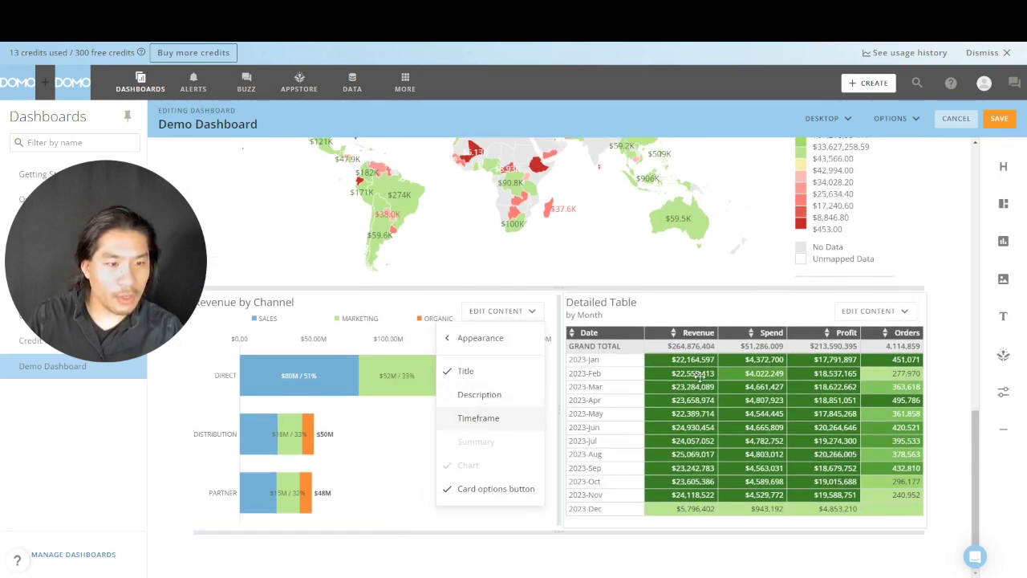
click(887, 313)
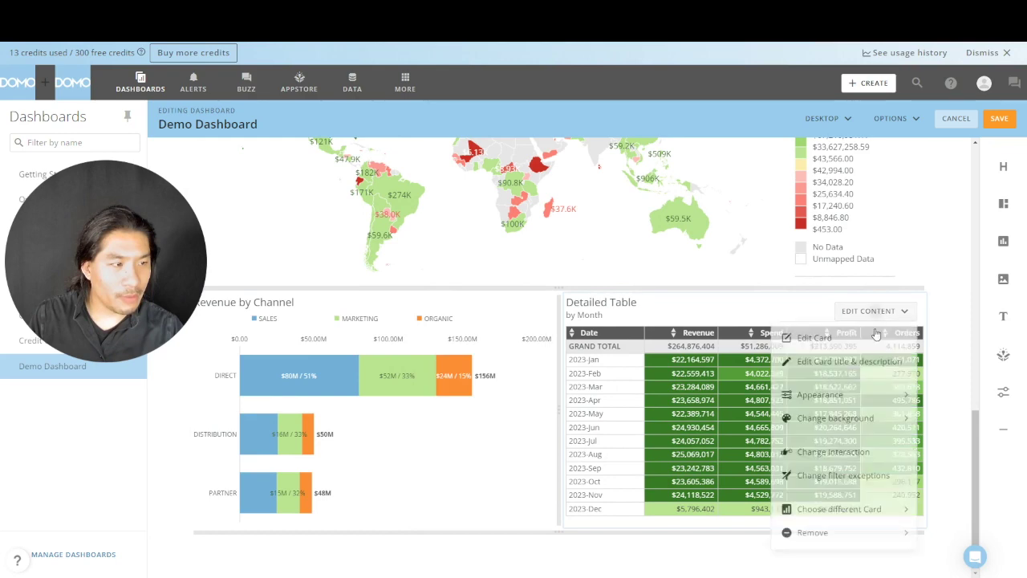
click(856, 400)
click(844, 419)
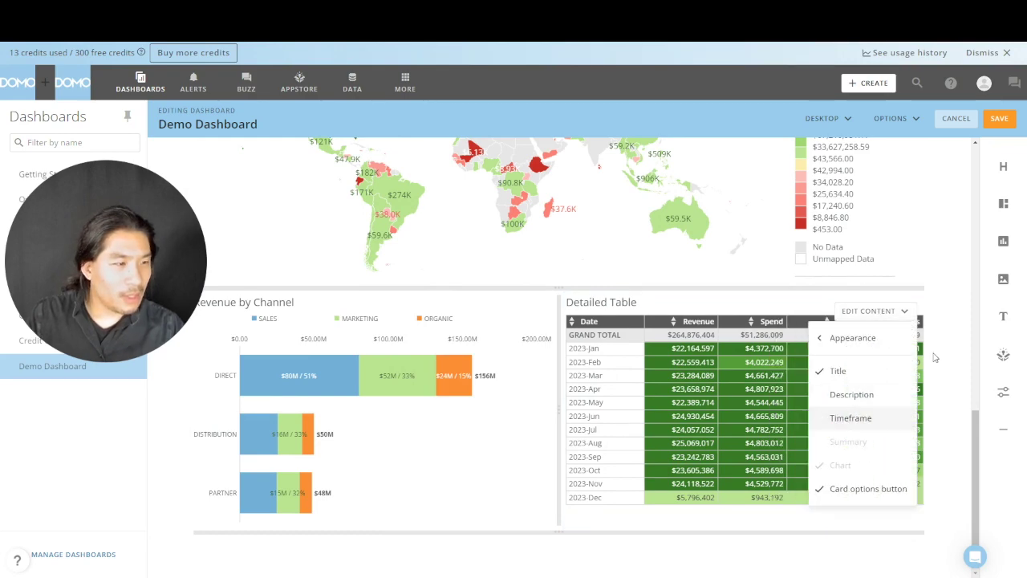
click(999, 120)
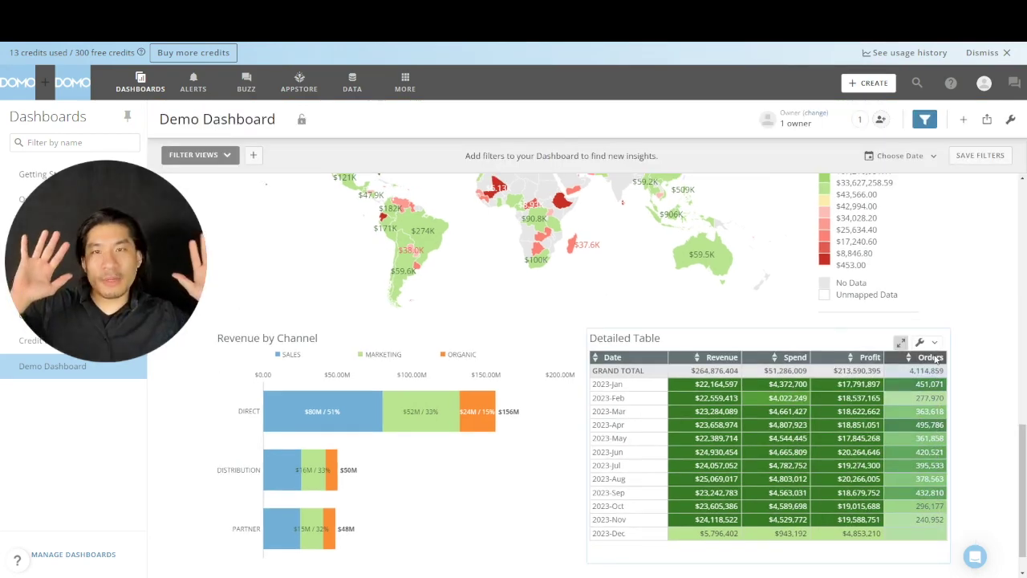
Filter the whole dashboard to the This Year date range
scroll(955, 361, up, 10)
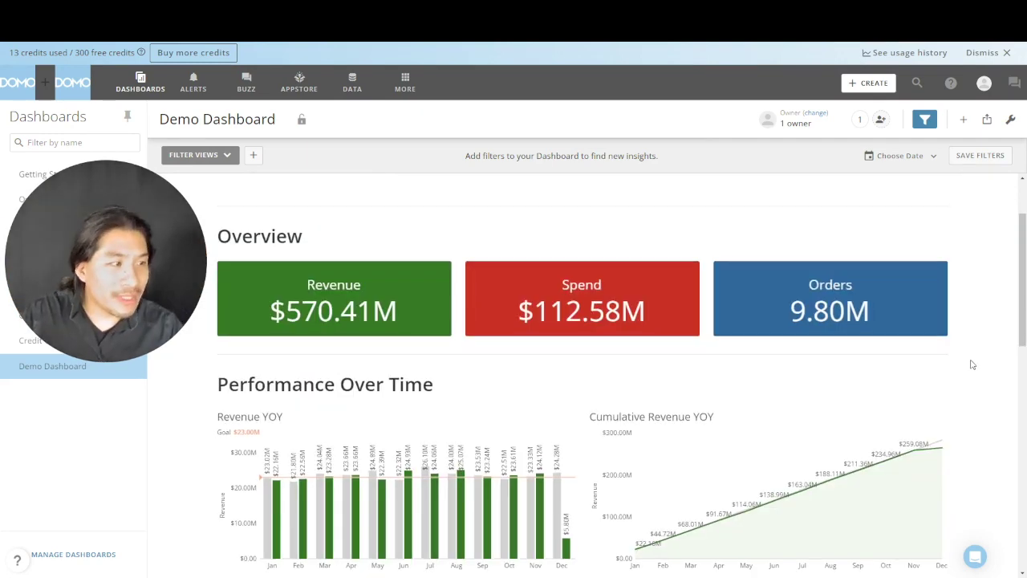
scroll(969, 362, down, 3)
scroll(971, 365, up, 4)
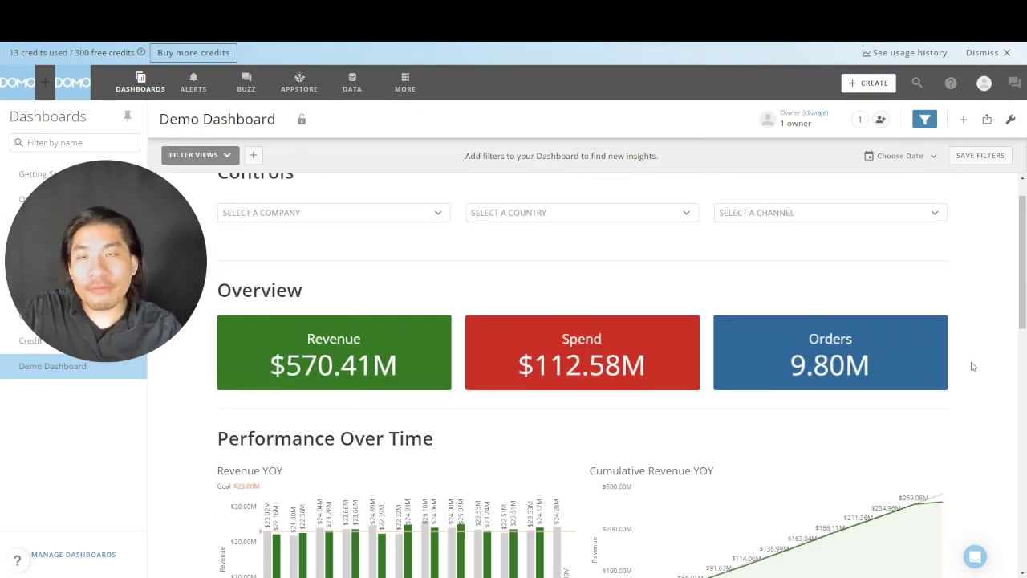
scroll(973, 367, up, 1)
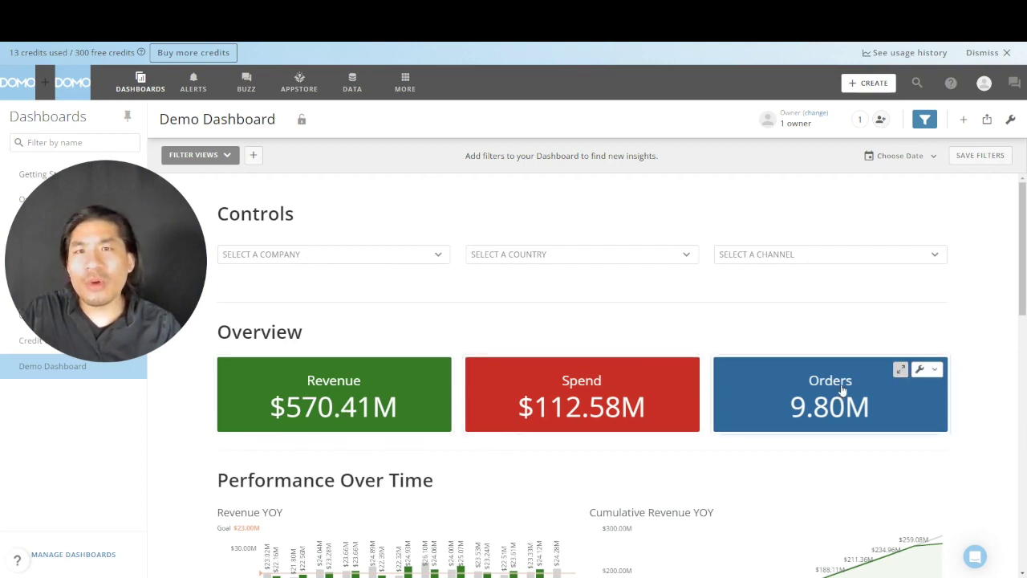
click(900, 159)
click(863, 200)
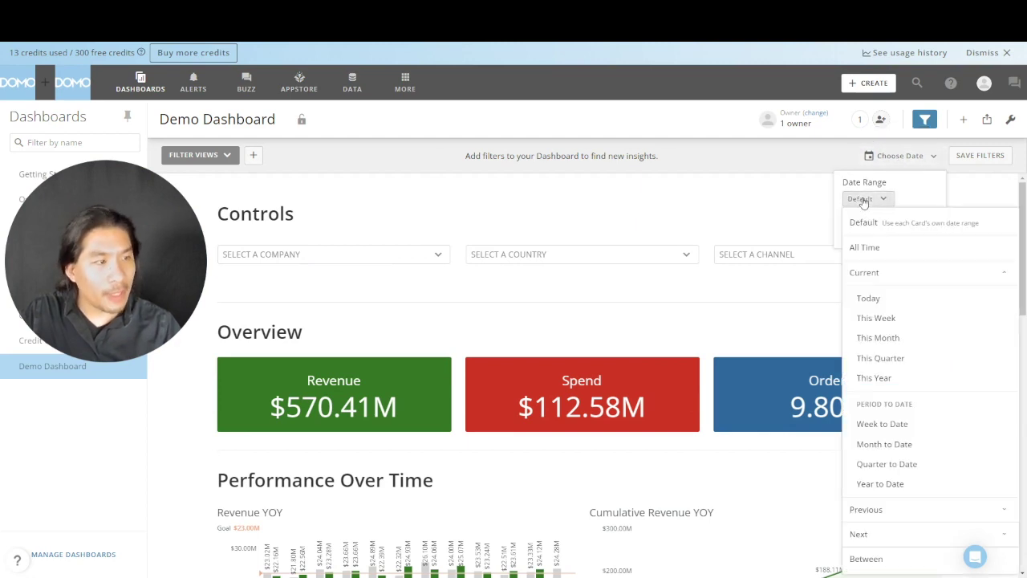
click(874, 379)
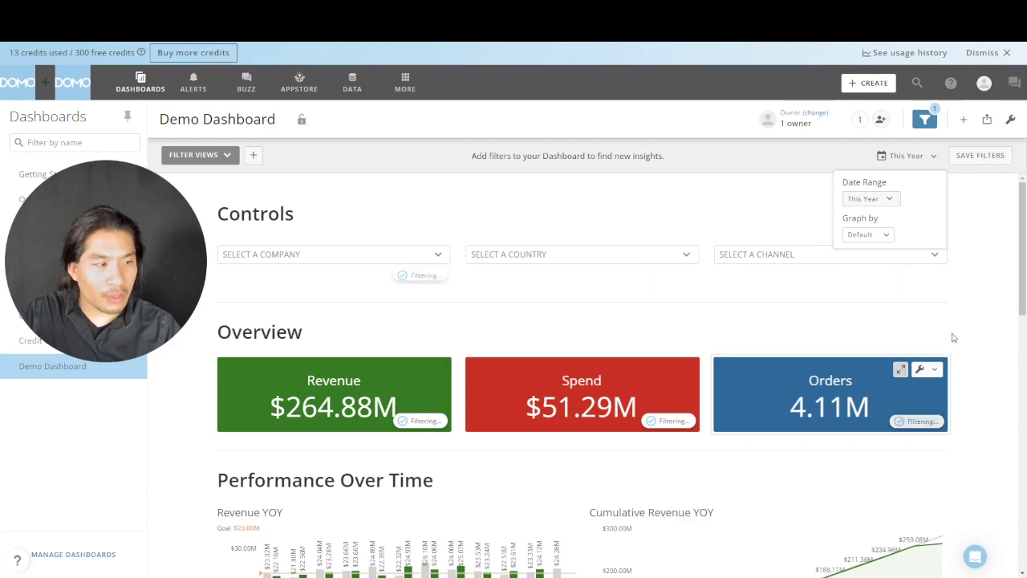
Change the dashboard's date range filter to Previous Quarter
click(874, 201)
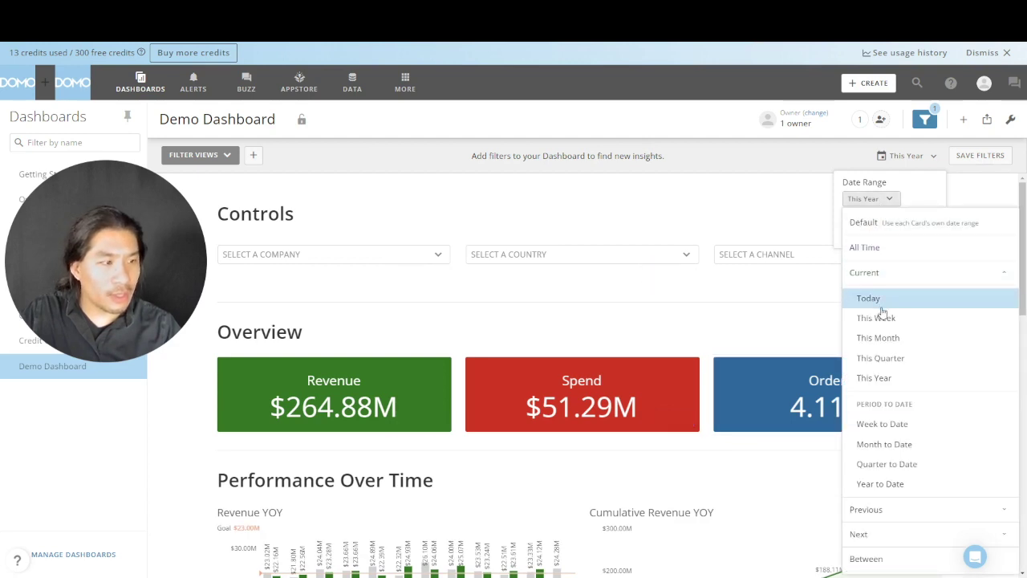
click(901, 508)
click(912, 386)
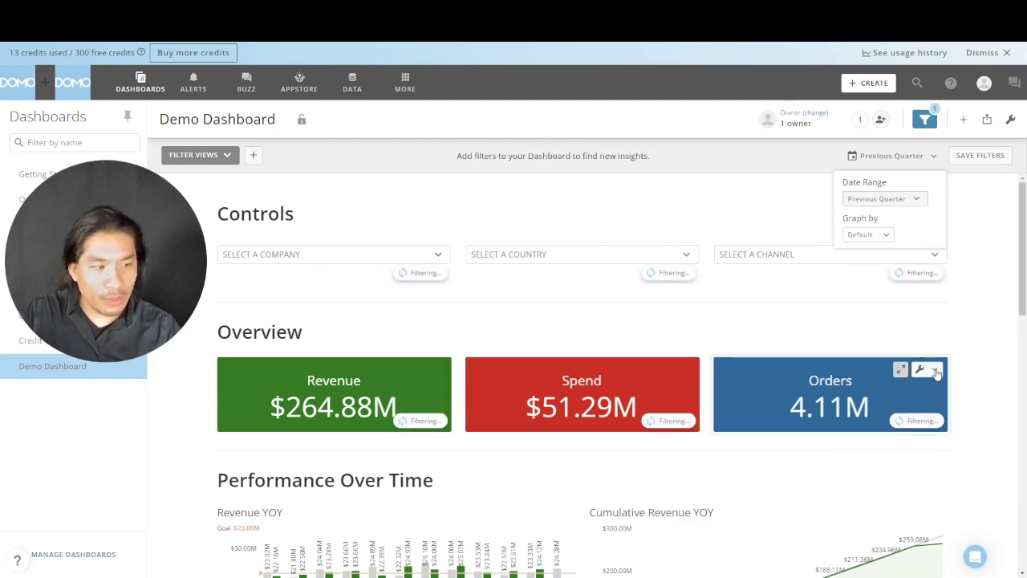
Set the dashboard's date range filter to the last 12 months
click(877, 201)
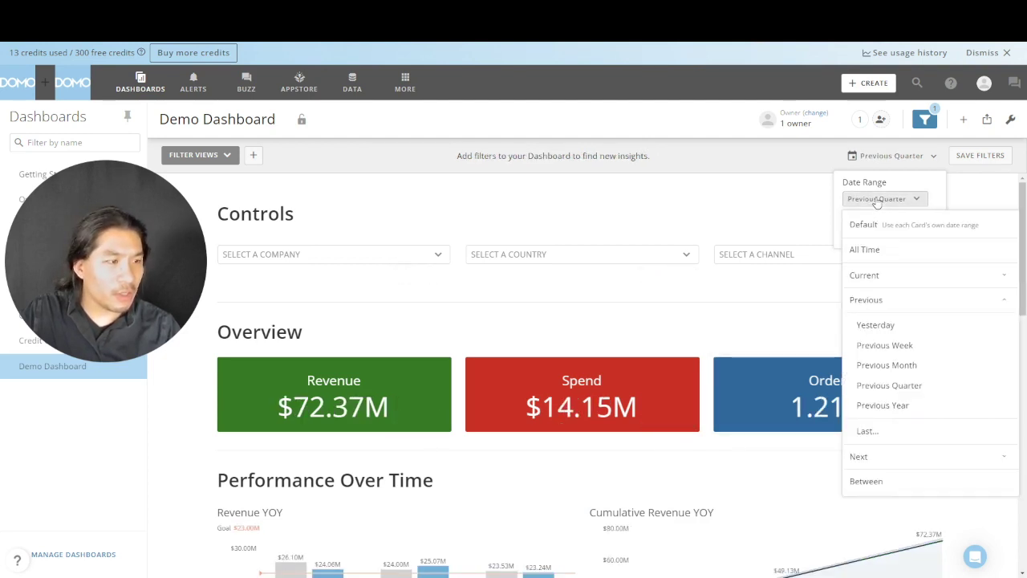
click(894, 434)
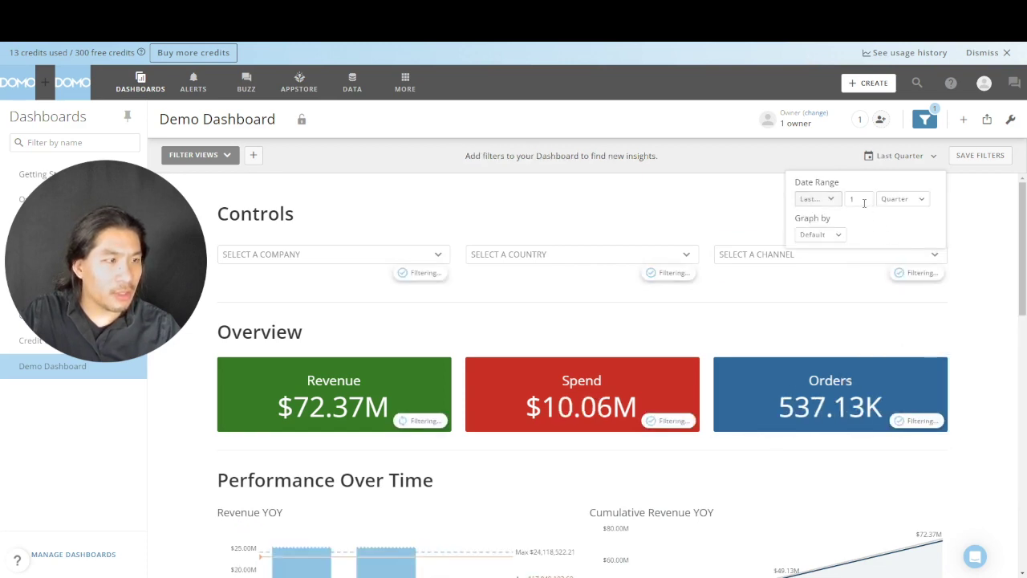
text(2)
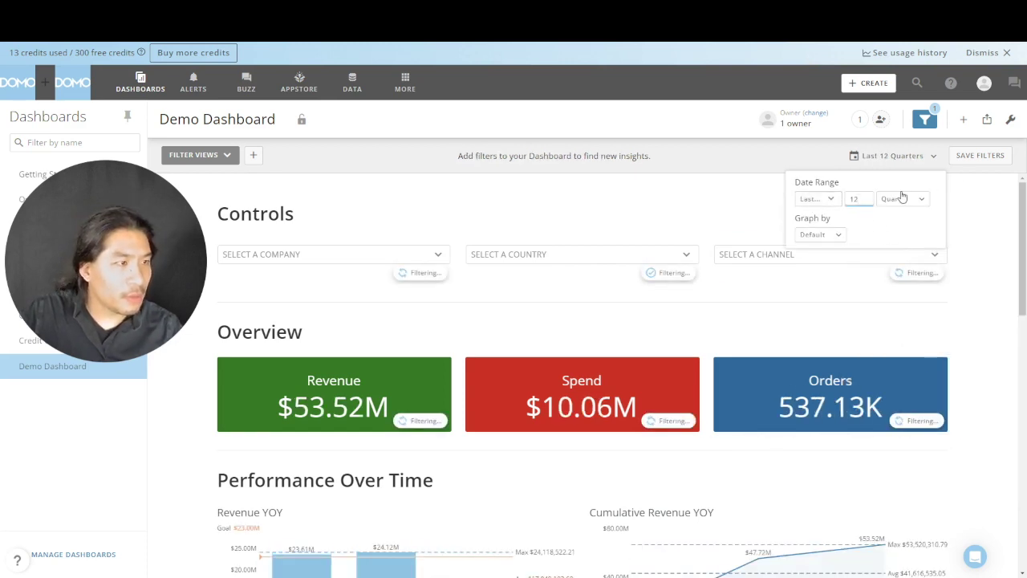
click(902, 199)
click(909, 282)
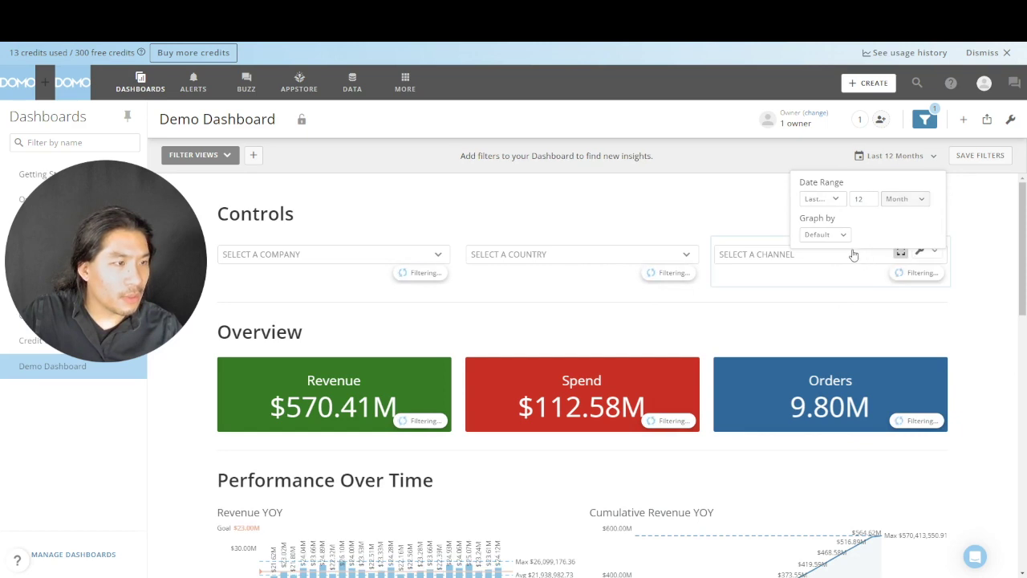
Graph the dashboard by Month and reset its date range to Default, using each card's own range
click(842, 237)
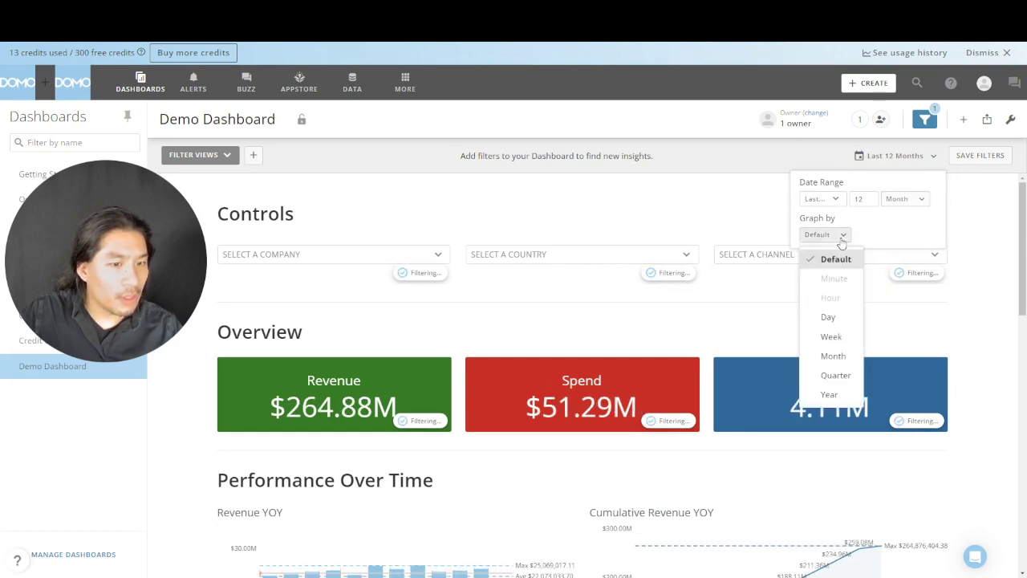
click(838, 356)
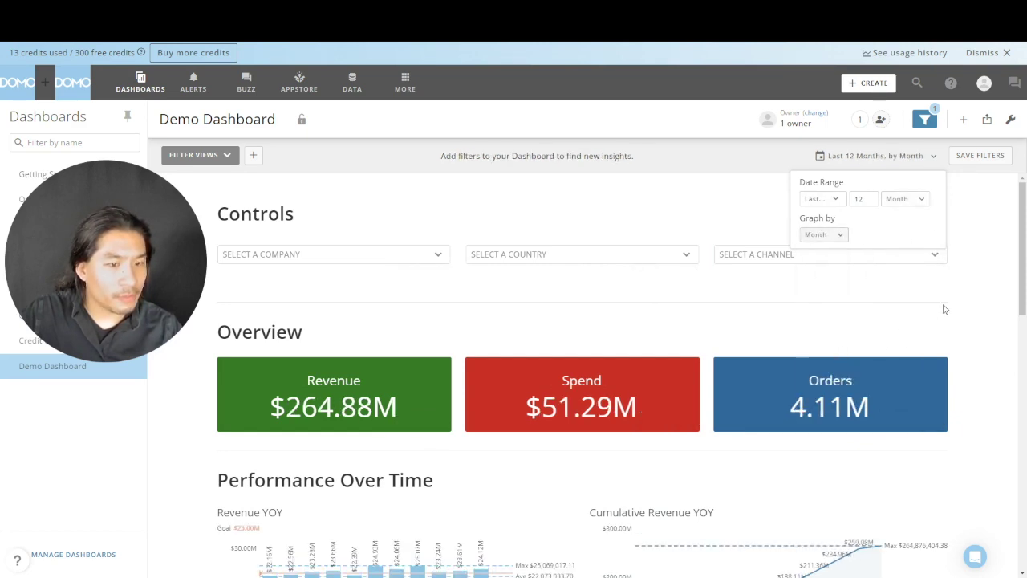
click(827, 199)
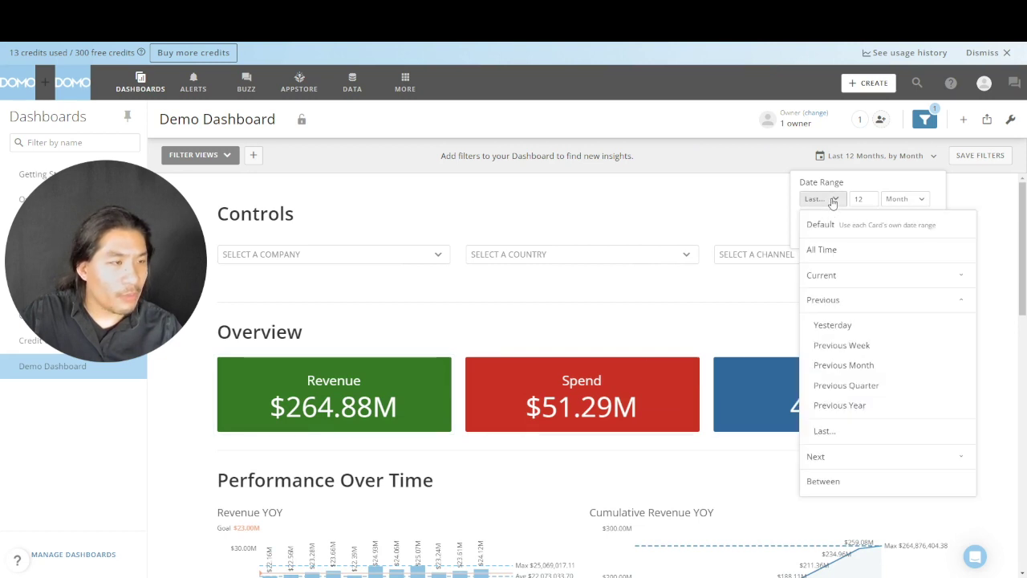
click(822, 225)
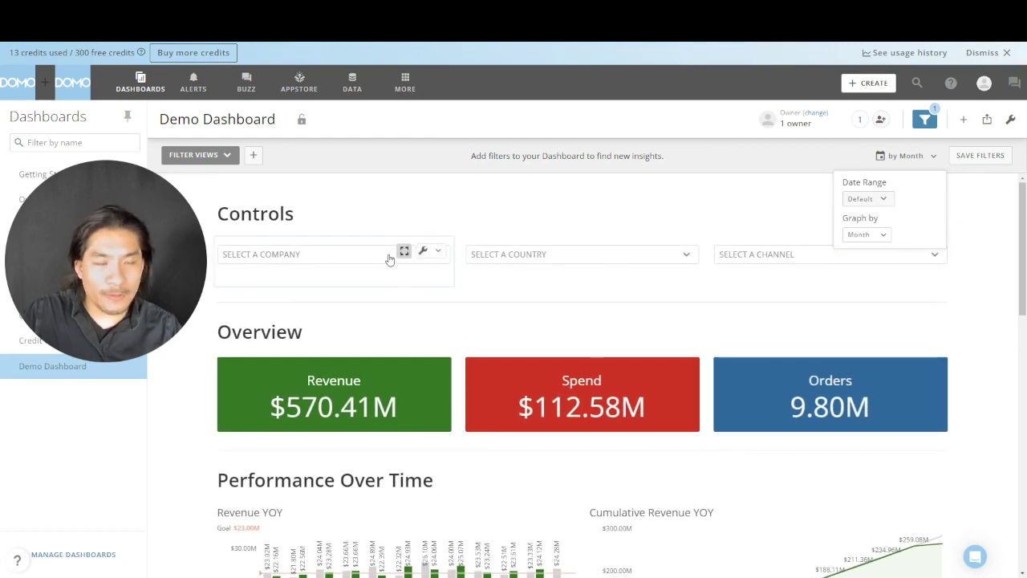
Try selecting Abbott and Sons, Abbott Group and Abbott Inc in the company filter, and clear those selections again
click(377, 255)
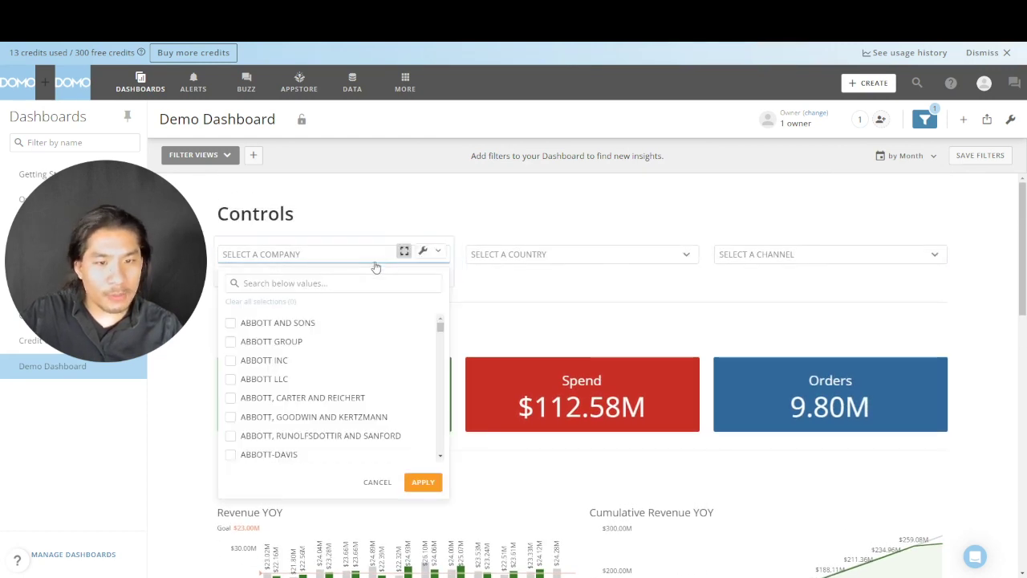
click(287, 324)
click(279, 343)
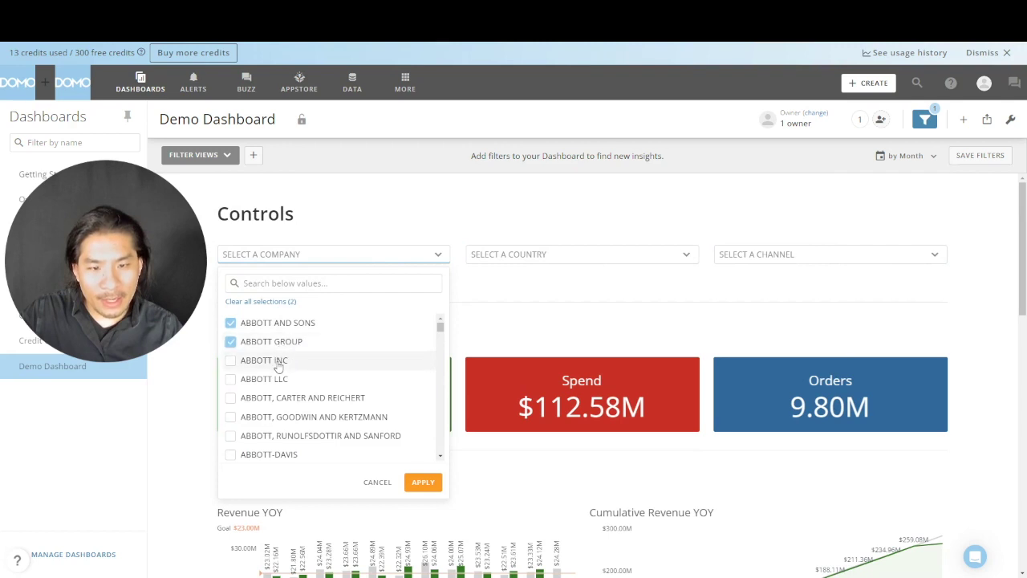
click(278, 362)
click(266, 330)
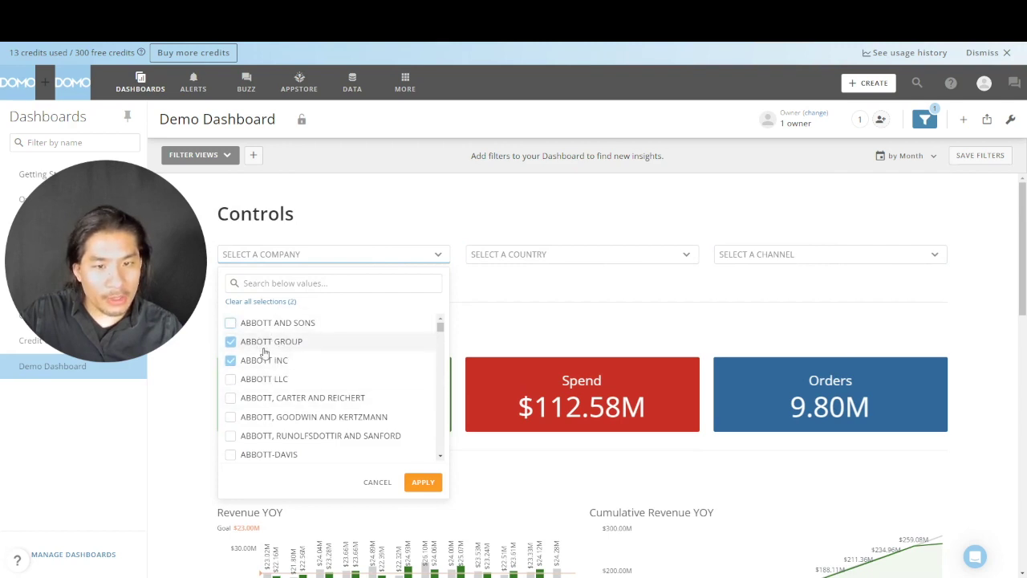
click(265, 343)
click(265, 361)
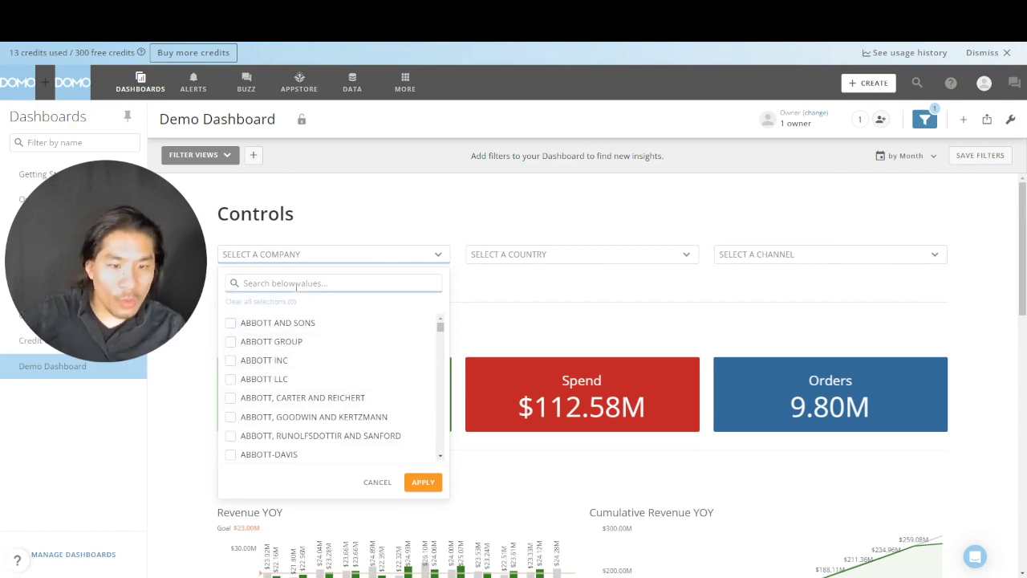
Search the company filter for abbott and select every match from Abbott and Sons through Abbott-Davis
text(a)
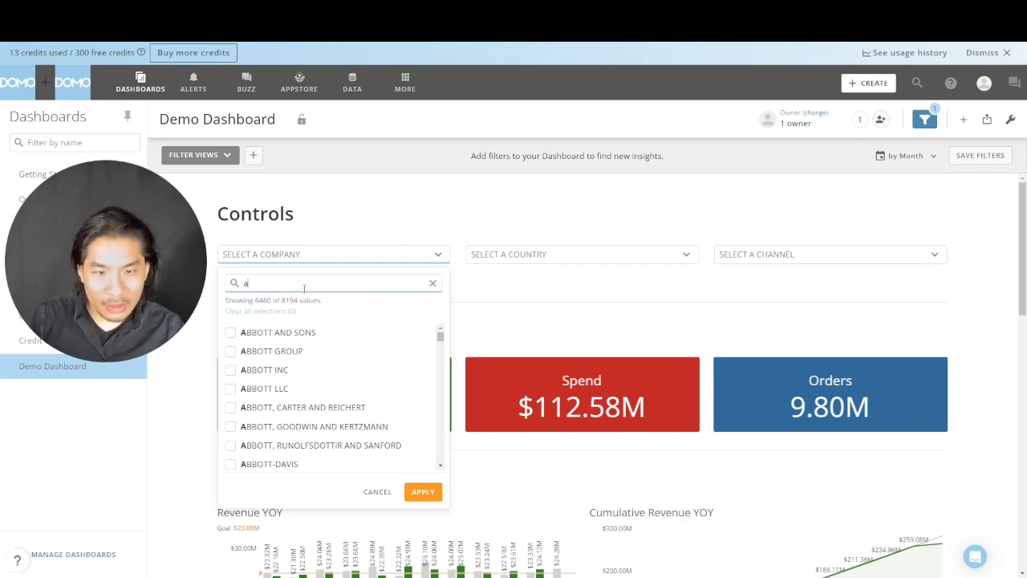
text(bb)
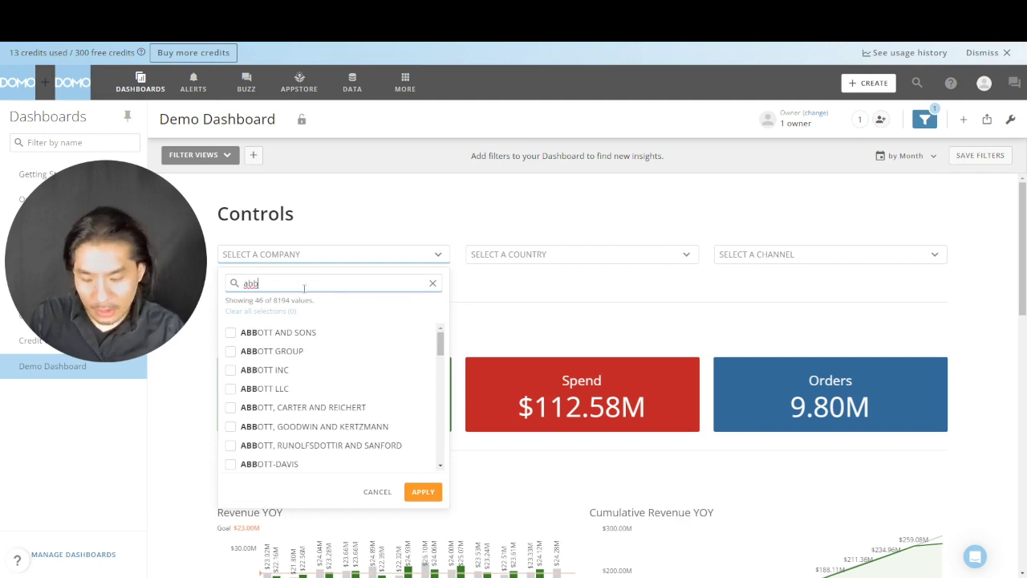
text(ott)
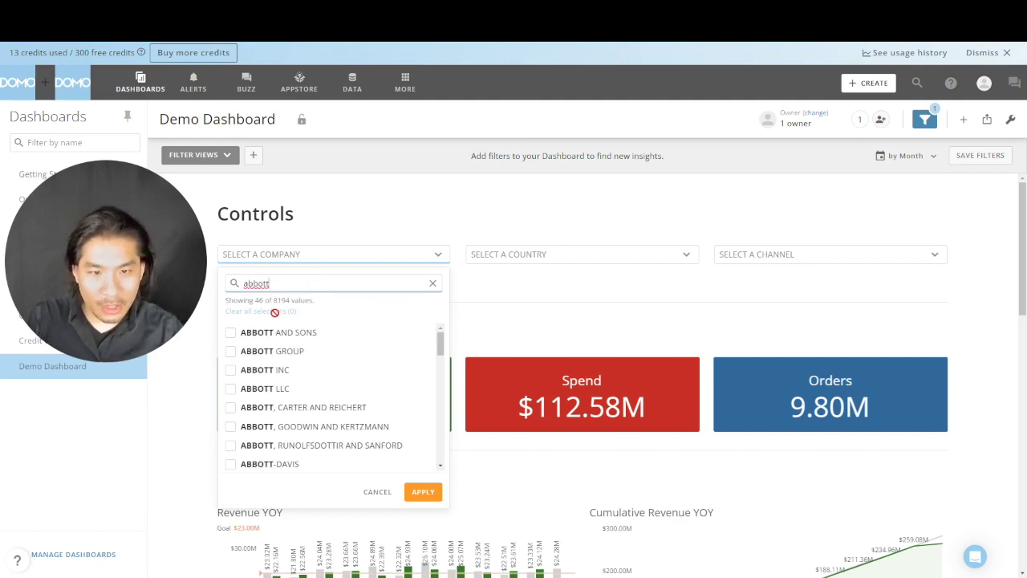
click(231, 333)
click(231, 350)
click(232, 369)
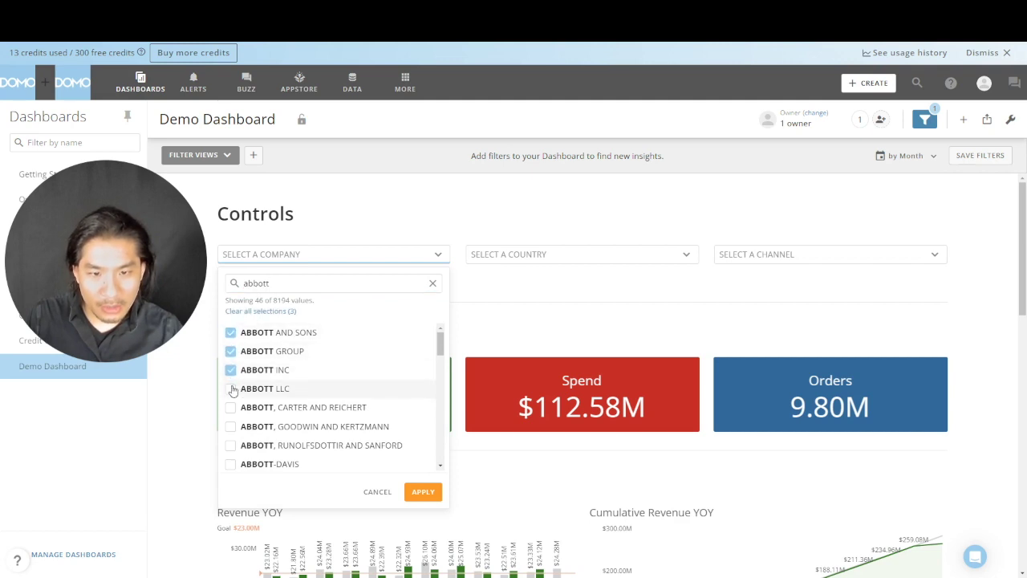
click(231, 389)
click(231, 427)
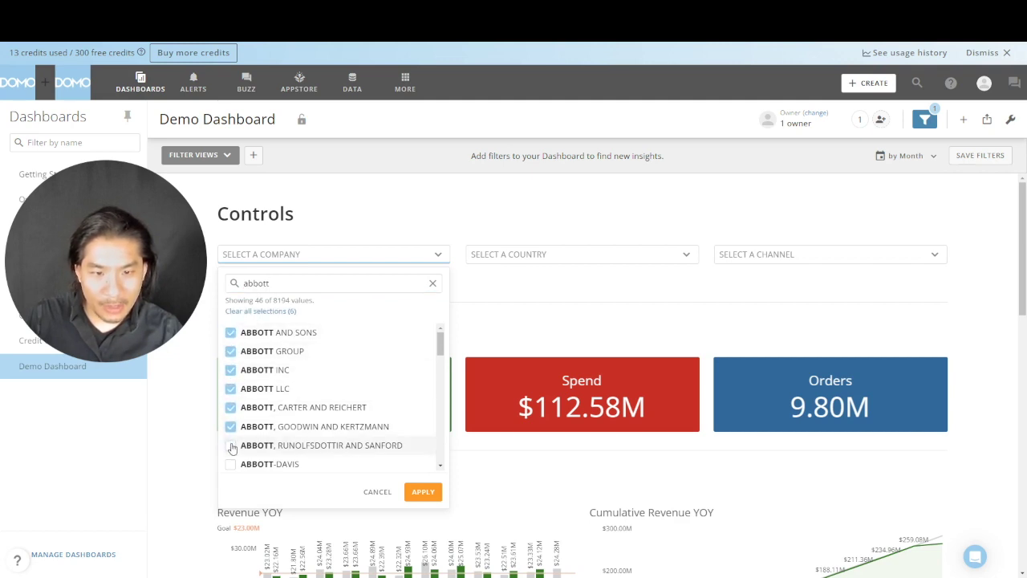
click(232, 445)
click(231, 464)
Add Abbott-Hilll, Abbott-Keeling, Abbott-Kertzmann, Abbott-Kiehn, Abbott-Ruecker and Abbott-Torp to the company selection and apply the filter
scroll(233, 433, down, 3)
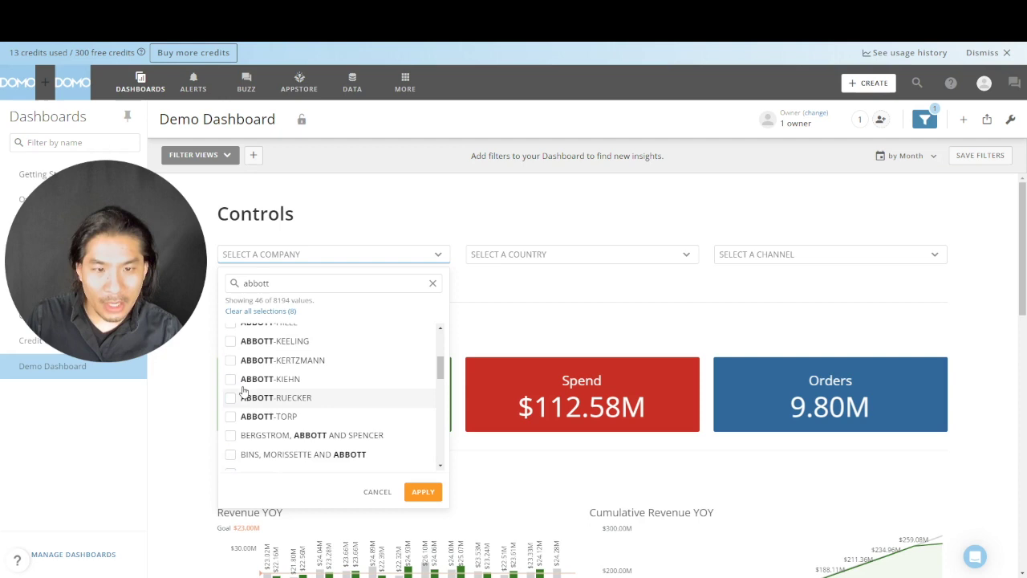
click(231, 341)
click(231, 361)
click(231, 379)
click(231, 397)
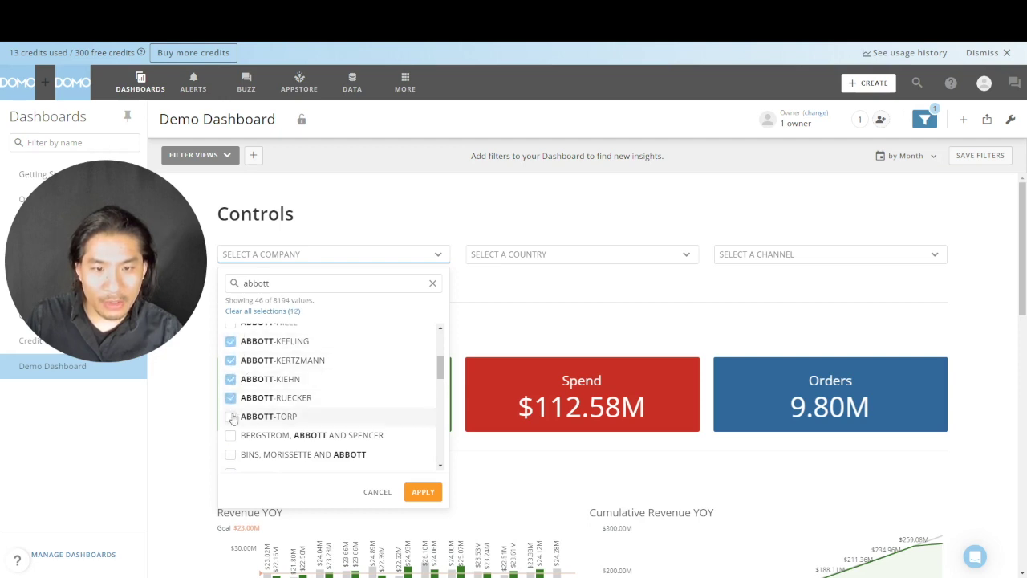
click(232, 416)
scroll(241, 393, up, 1)
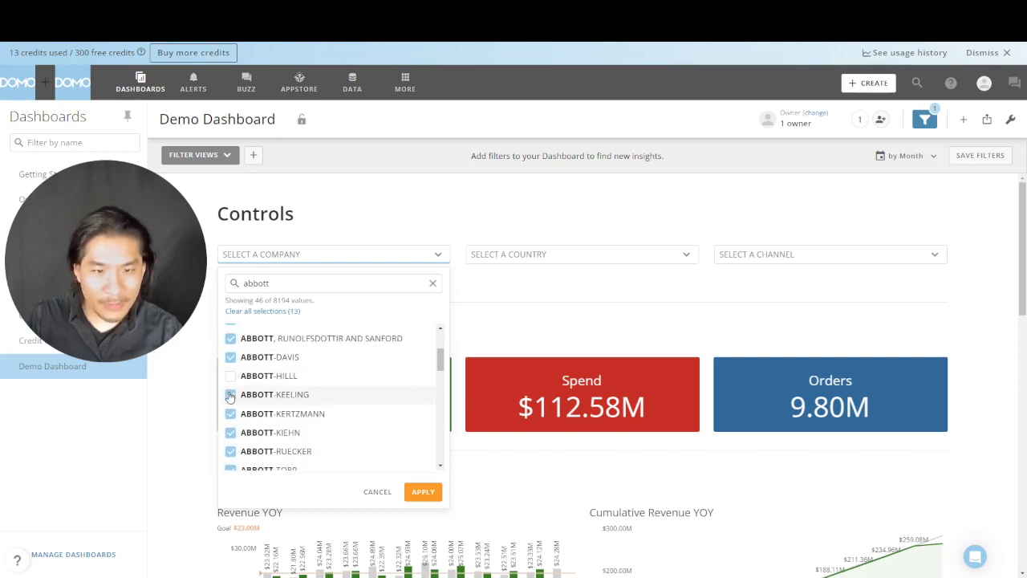
click(423, 492)
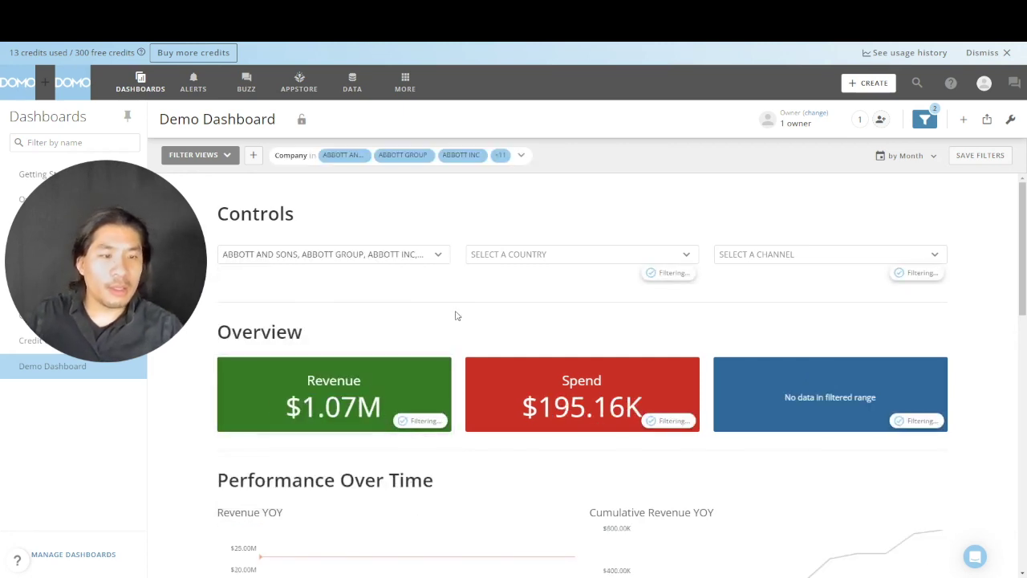
Check the cards filtered to the Abbott companies and clear the company filter
scroll(454, 314, down, 2)
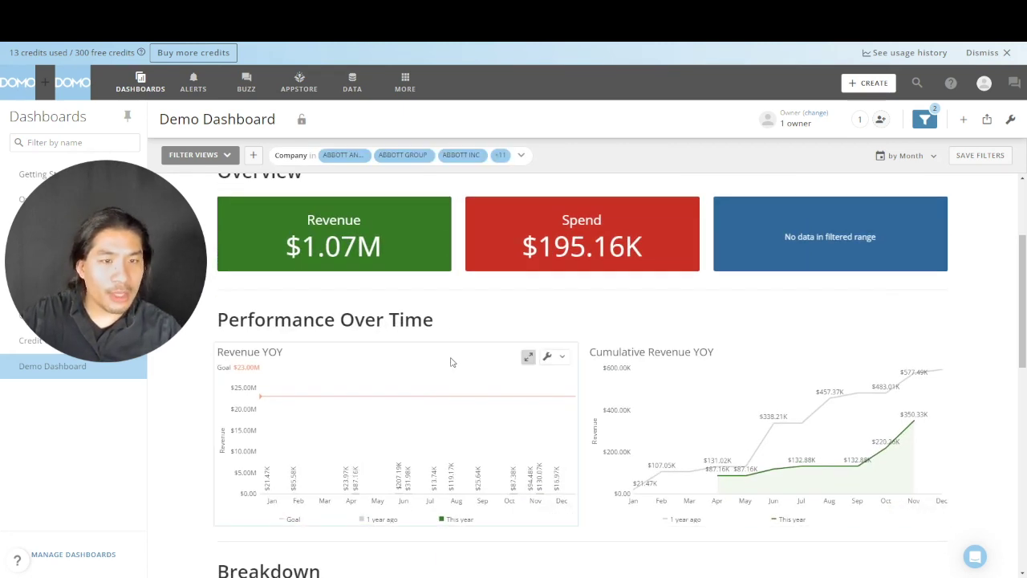
scroll(451, 362, up, 2)
mouse_move(406, 254)
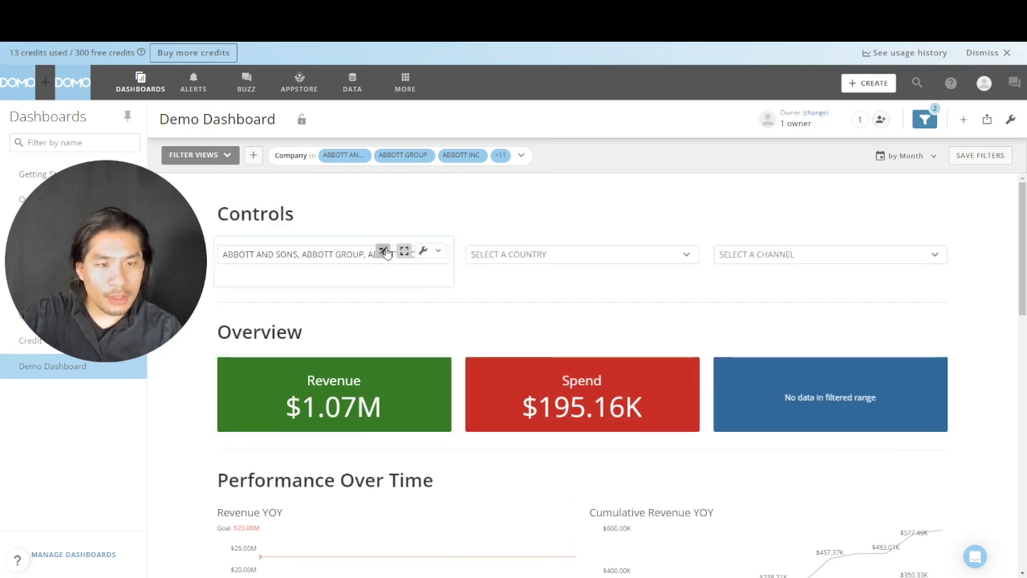
click(384, 252)
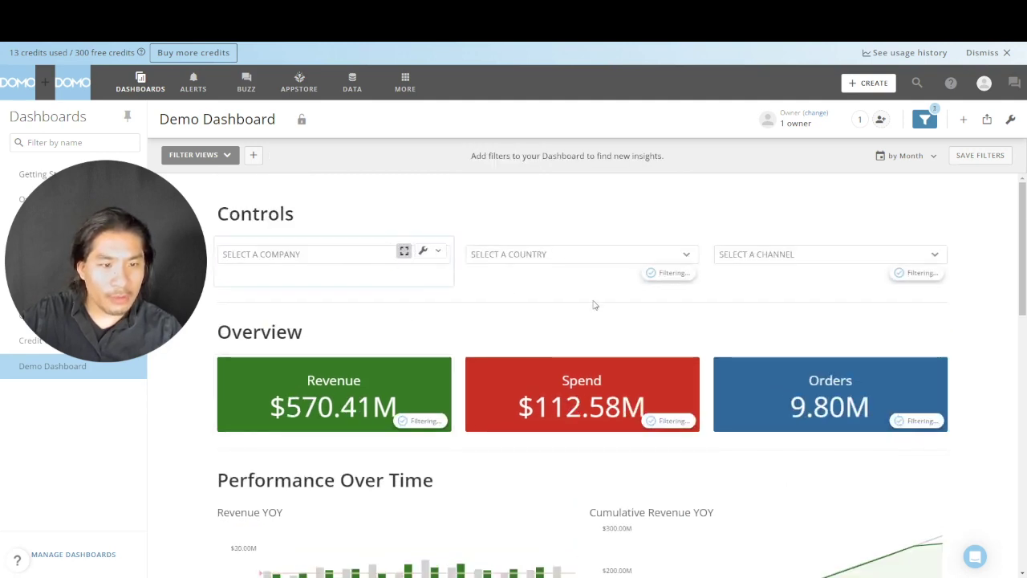
Review the dashboard without a company filter, from the Overview cards through the Revenue YOY chart to the Detailed Table
scroll(951, 325, down, 1)
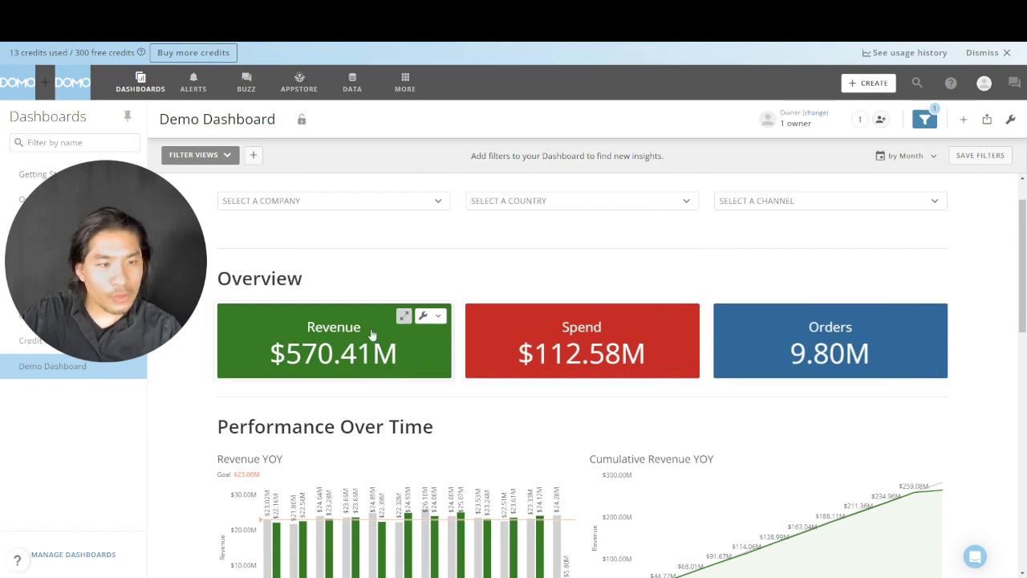
scroll(681, 350, down, 2)
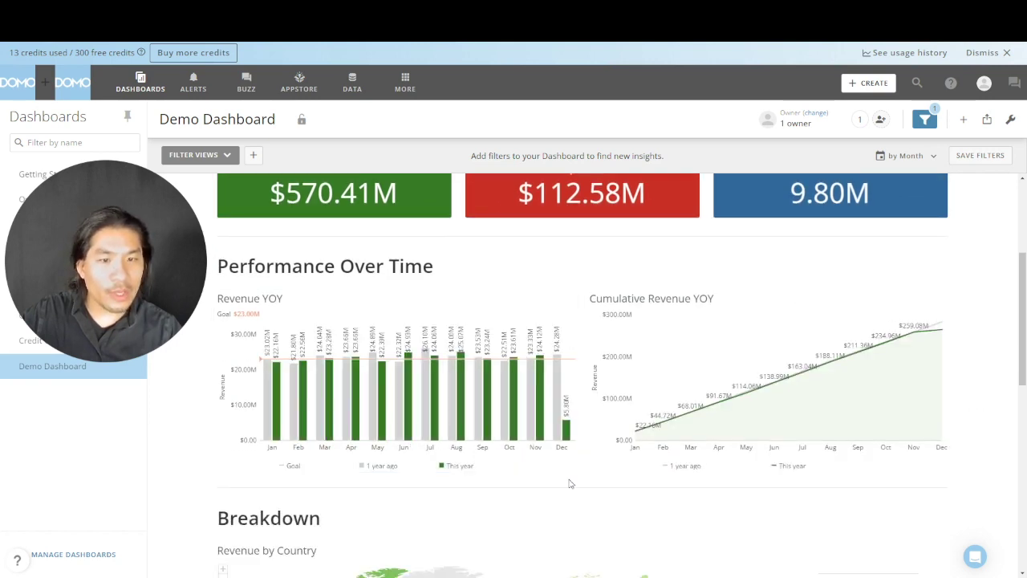
mouse_move(548, 454)
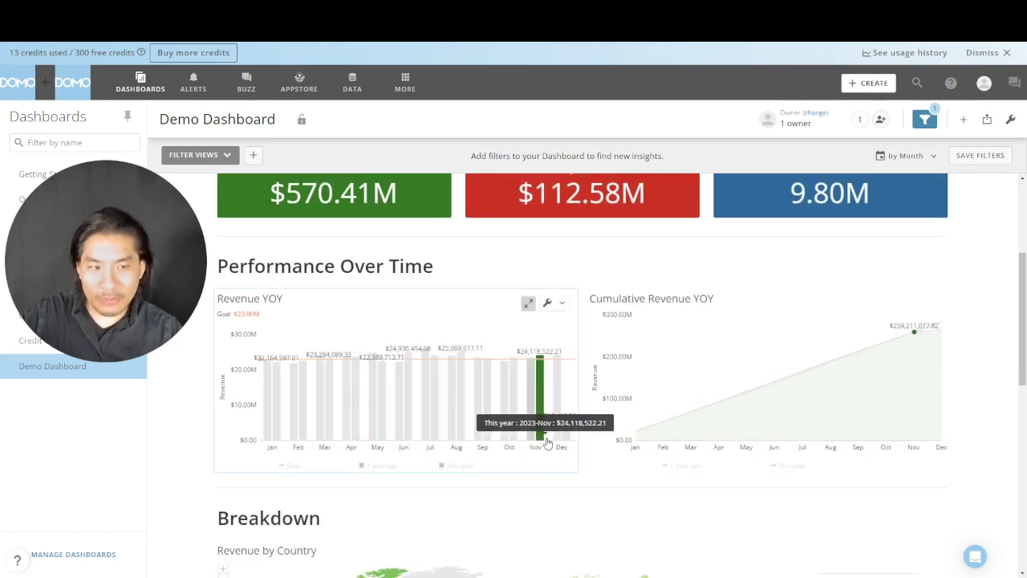
scroll(811, 474, down, 3)
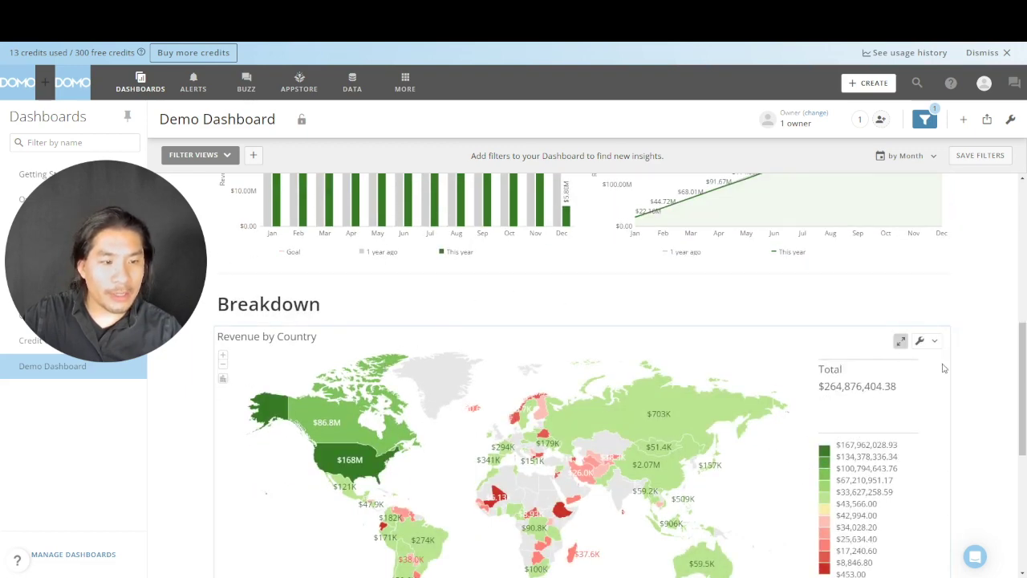
scroll(946, 365, down, 5)
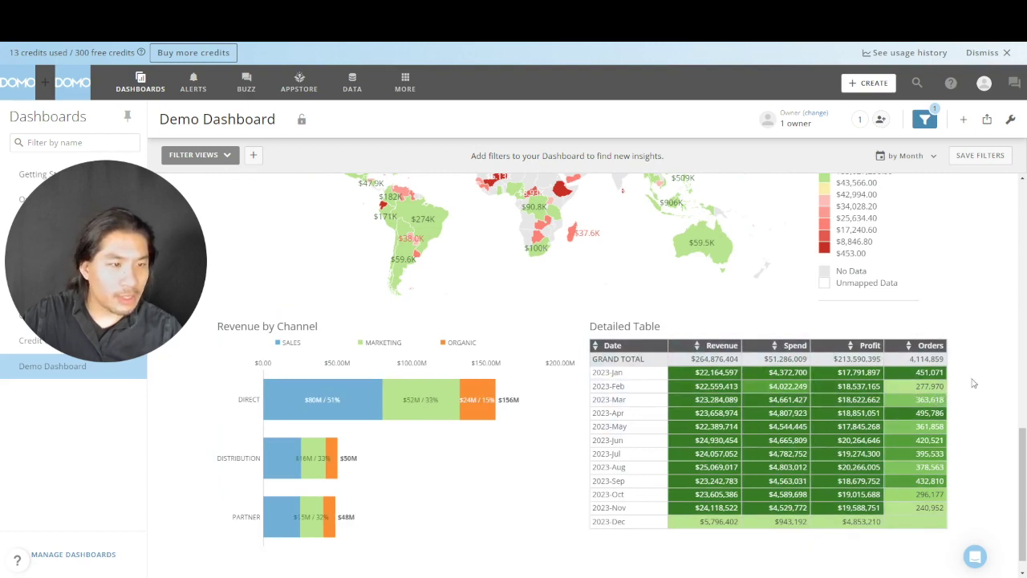
scroll(1002, 325, up, 10)
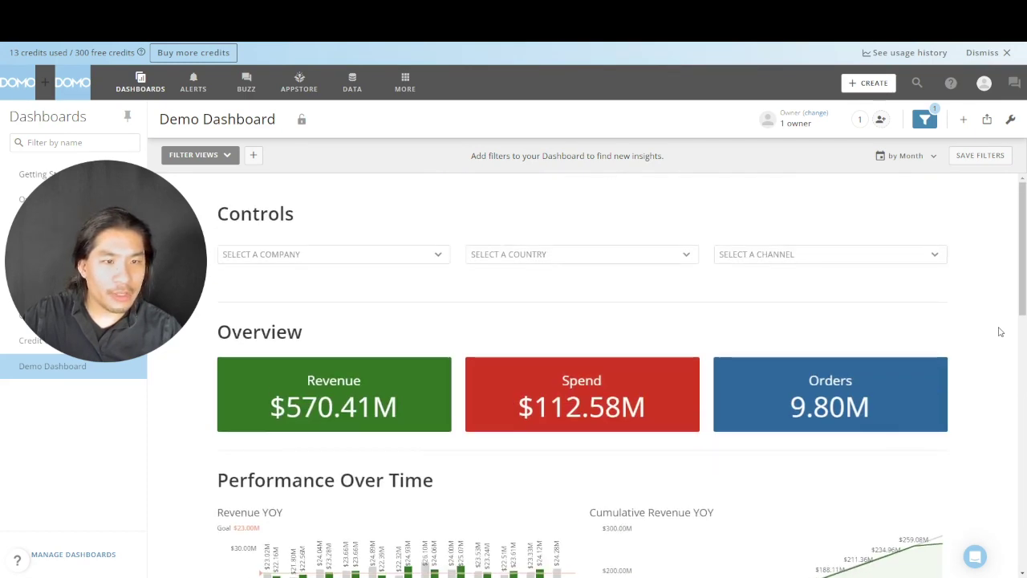
Select the first eight companies in the company filter, from Abbott and Sons through Abbott-Davis
click(350, 255)
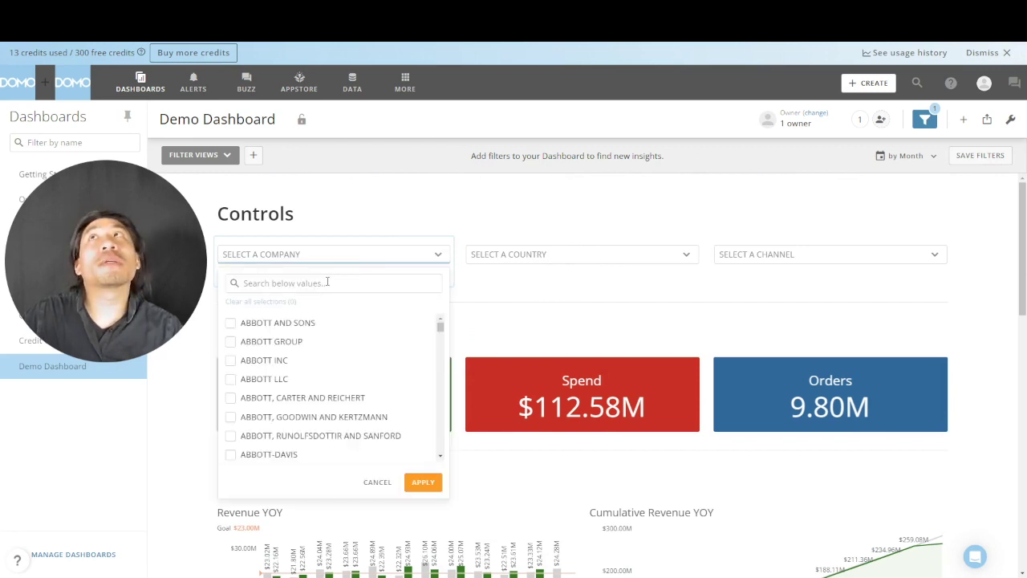
click(230, 324)
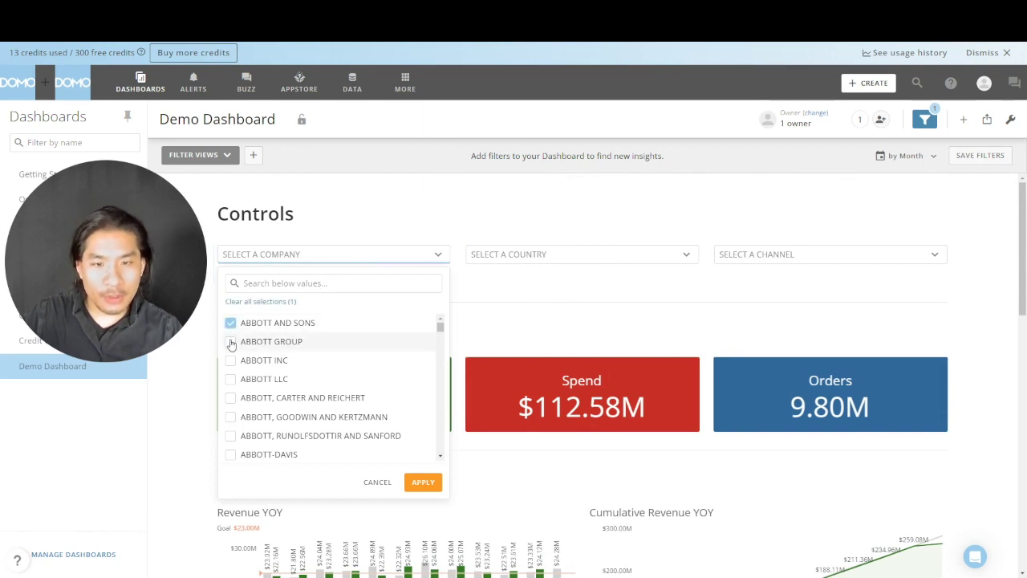
click(230, 341)
click(231, 360)
click(231, 417)
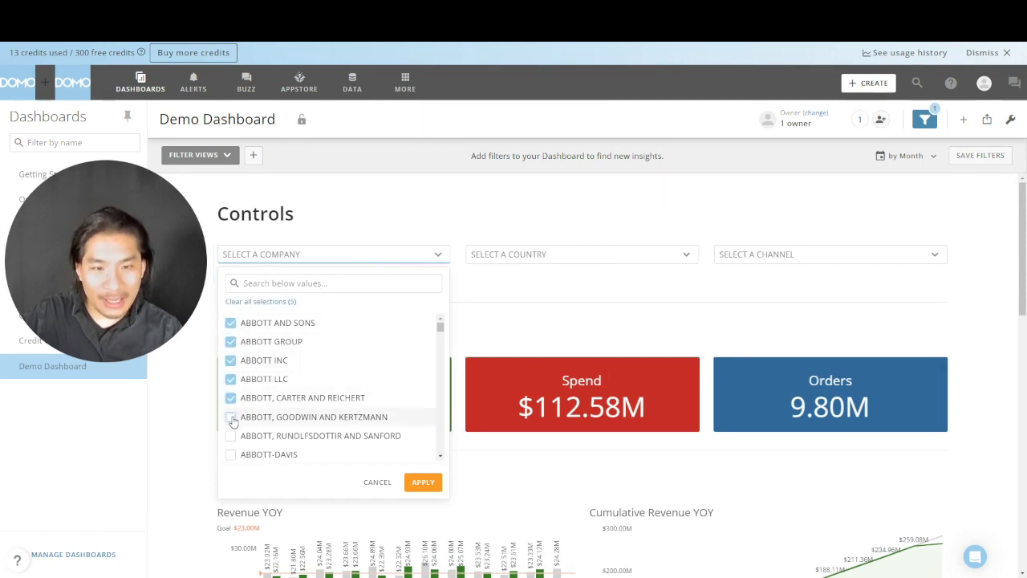
click(231, 436)
click(231, 455)
Add the remaining Abbott companies, Abbott-Hilll through Abbott-Torp, to the company filter selection
scroll(257, 428, down, 1)
scroll(257, 428, down, 2)
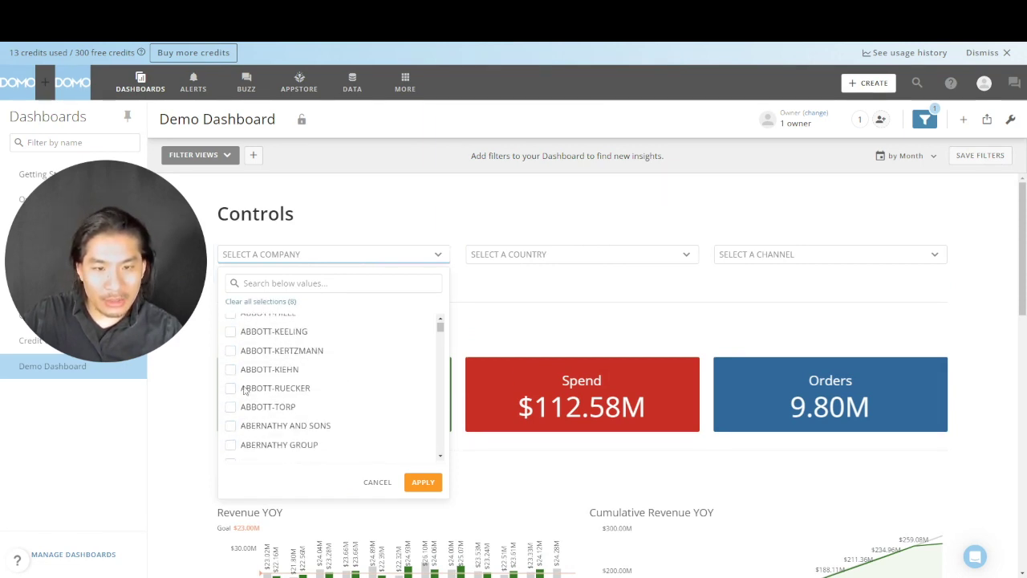
click(232, 321)
scroll(232, 321, up, 2)
click(231, 414)
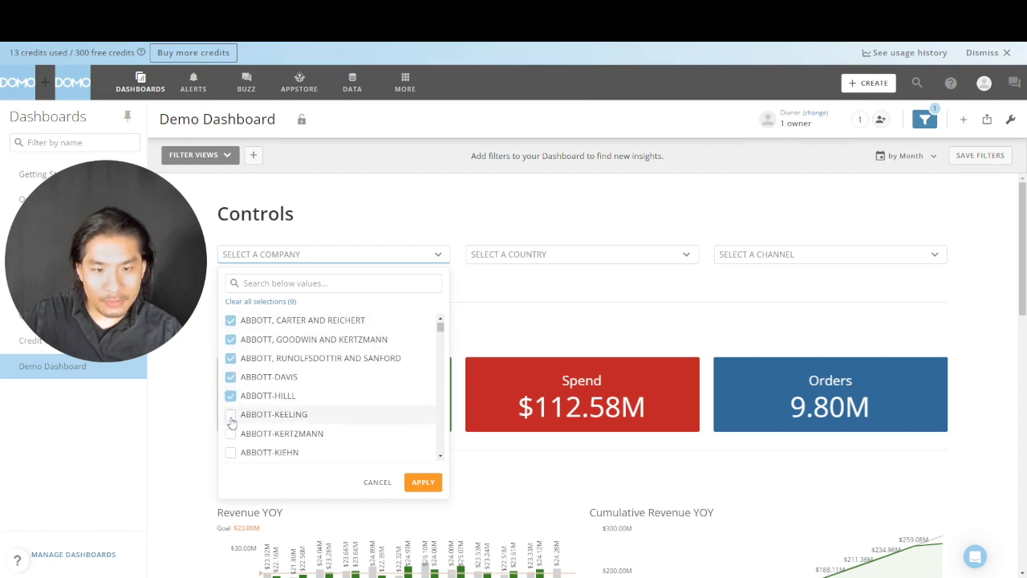
click(232, 433)
click(231, 452)
scroll(237, 440, down, 3)
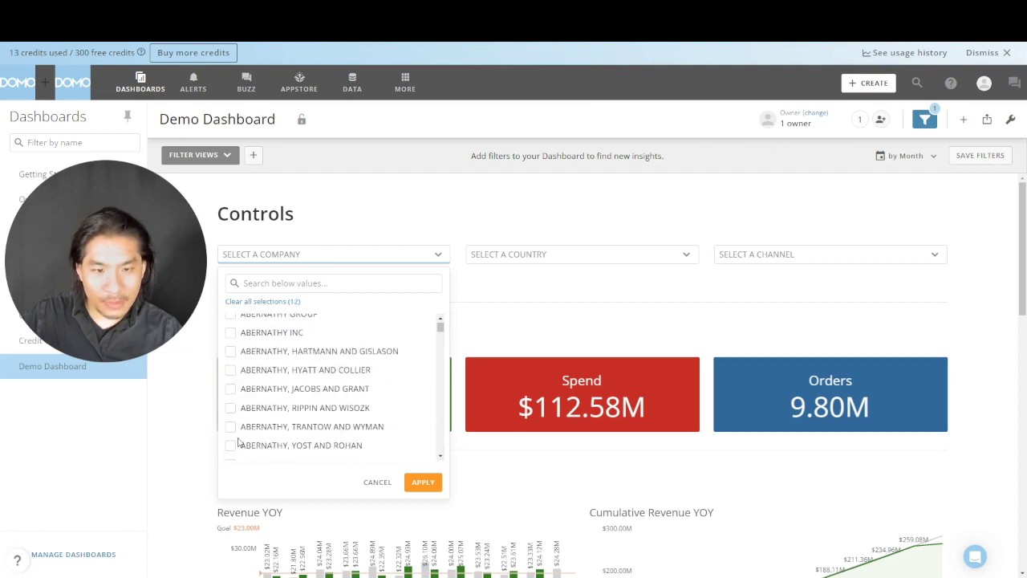
scroll(234, 353, up, 1)
click(232, 336)
scroll(232, 336, up, 1)
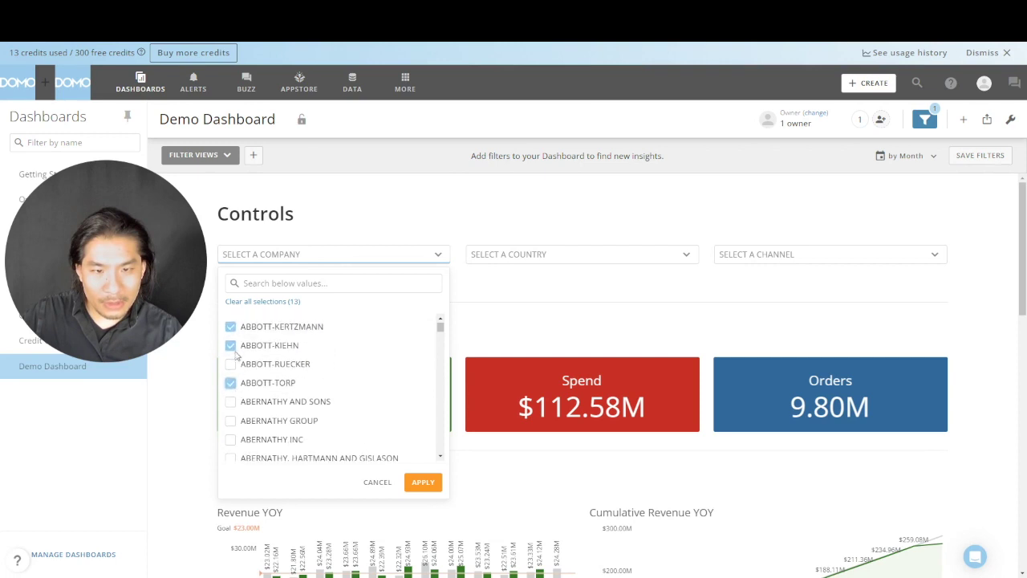
click(230, 363)
Search the company filter for com, add Company A, Company B, Company C and Company D, and apply the filter
click(344, 287)
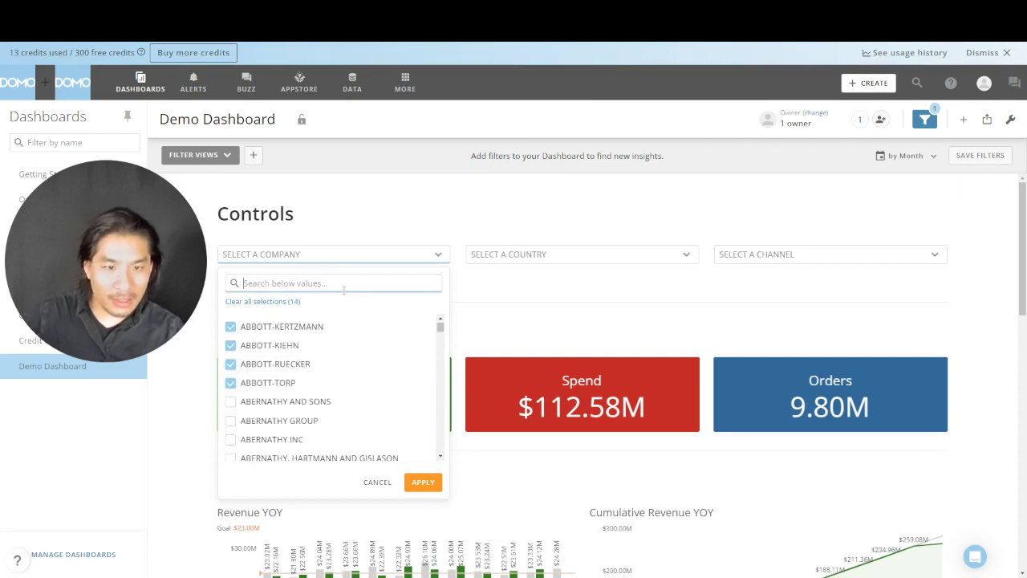
text(comop)
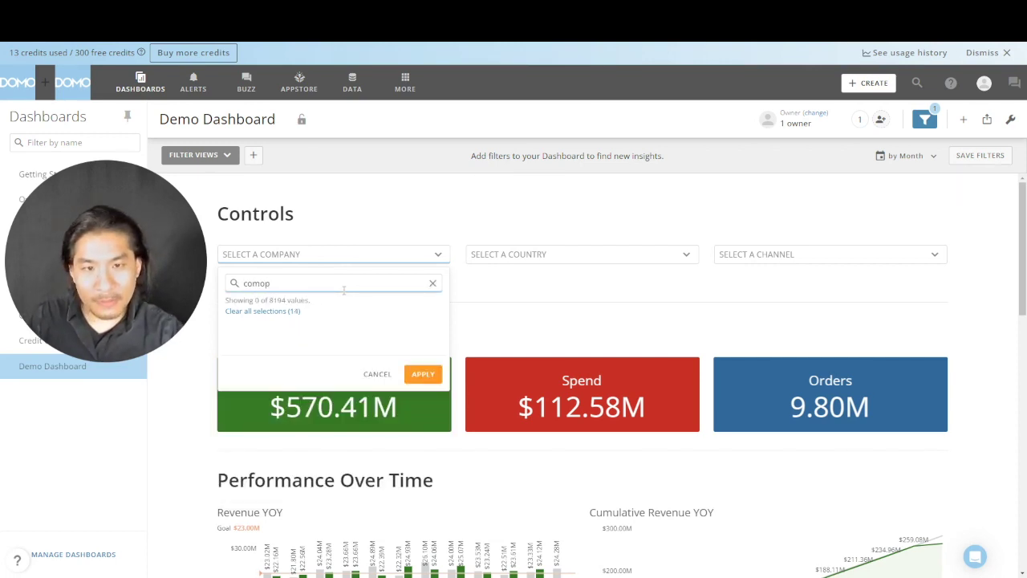
key(BackSpace)
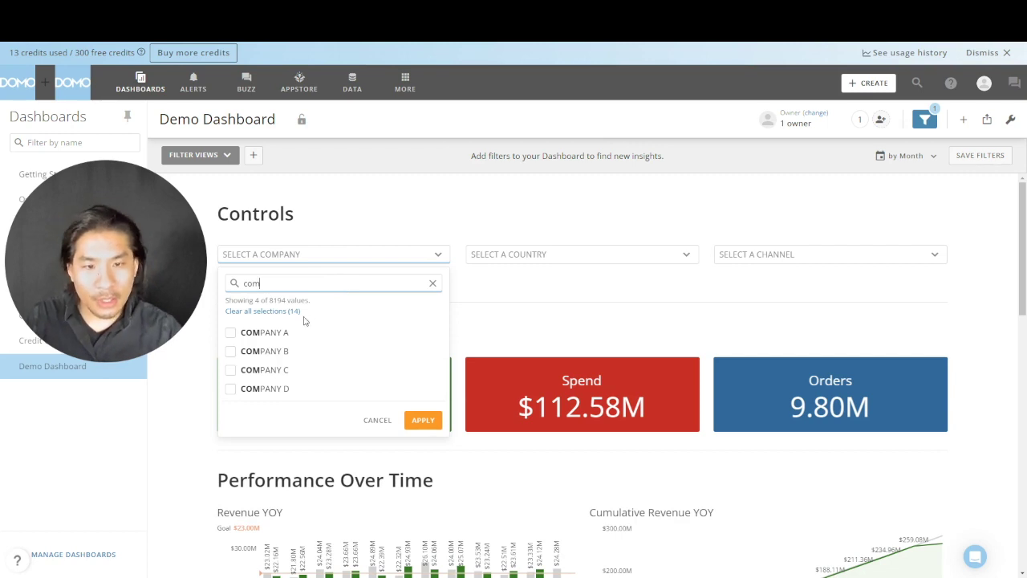
click(265, 332)
click(261, 351)
click(262, 369)
click(264, 389)
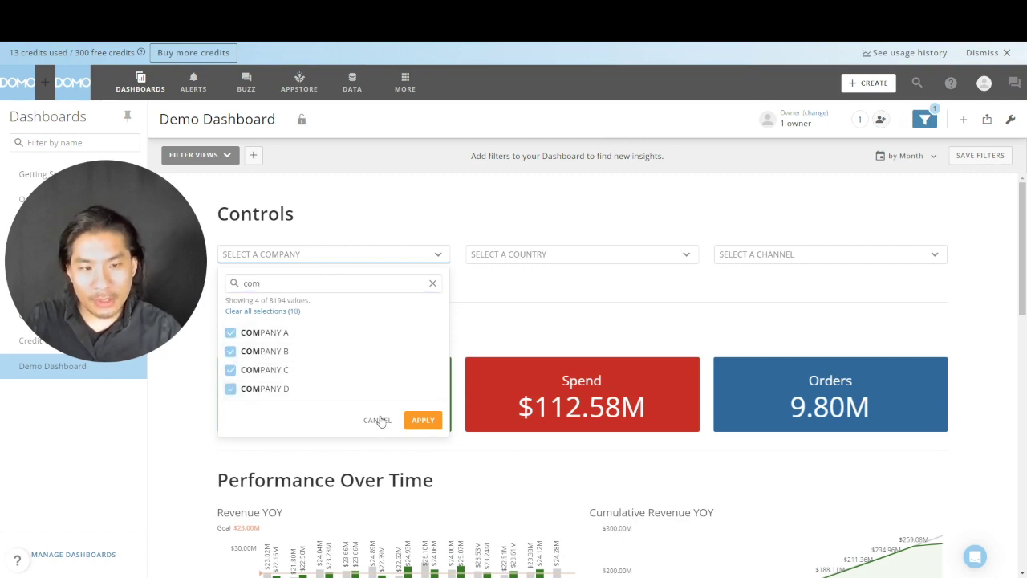
click(425, 420)
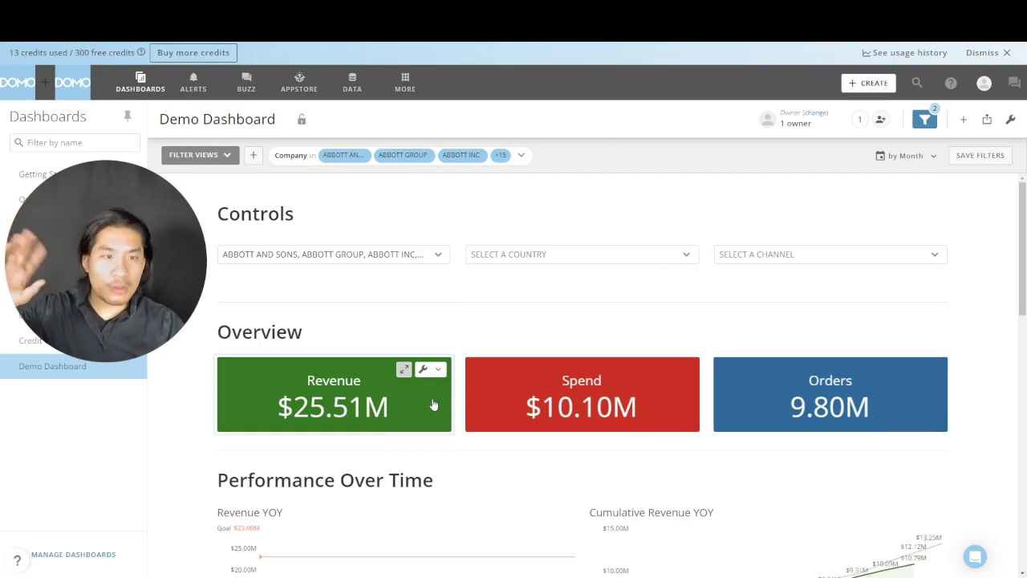
Examine how the company filter affects the year-over-year charts, country map, channel breakdown and Detailed Table
scroll(553, 334, down, 2)
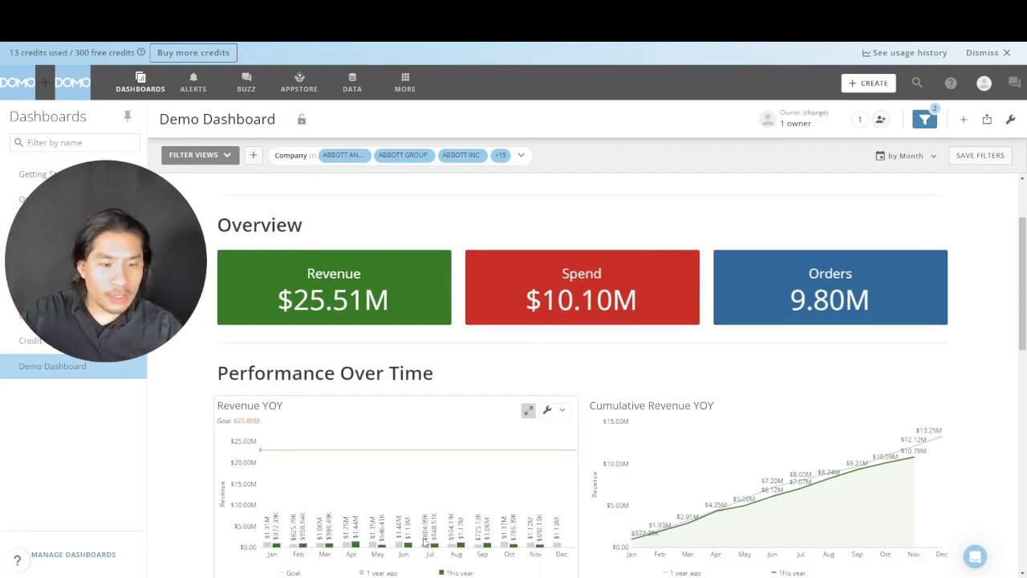
scroll(851, 317, down, 3)
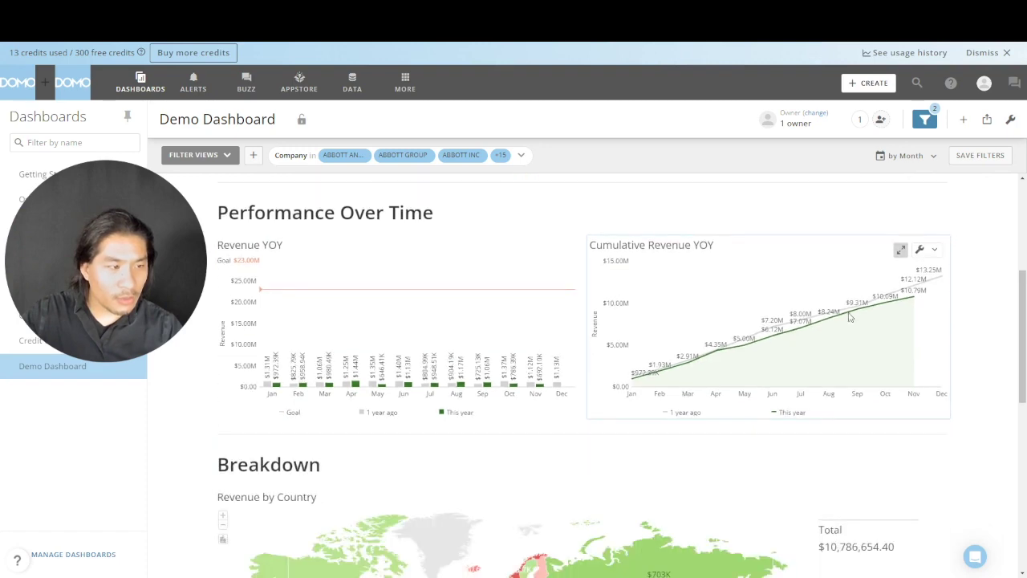
scroll(628, 458, down, 3)
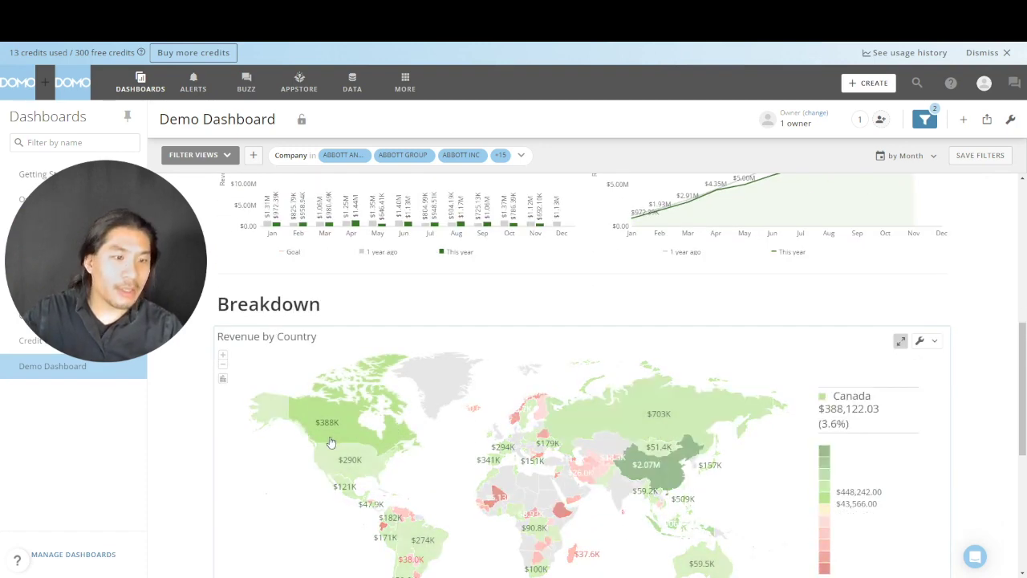
scroll(986, 376, down, 5)
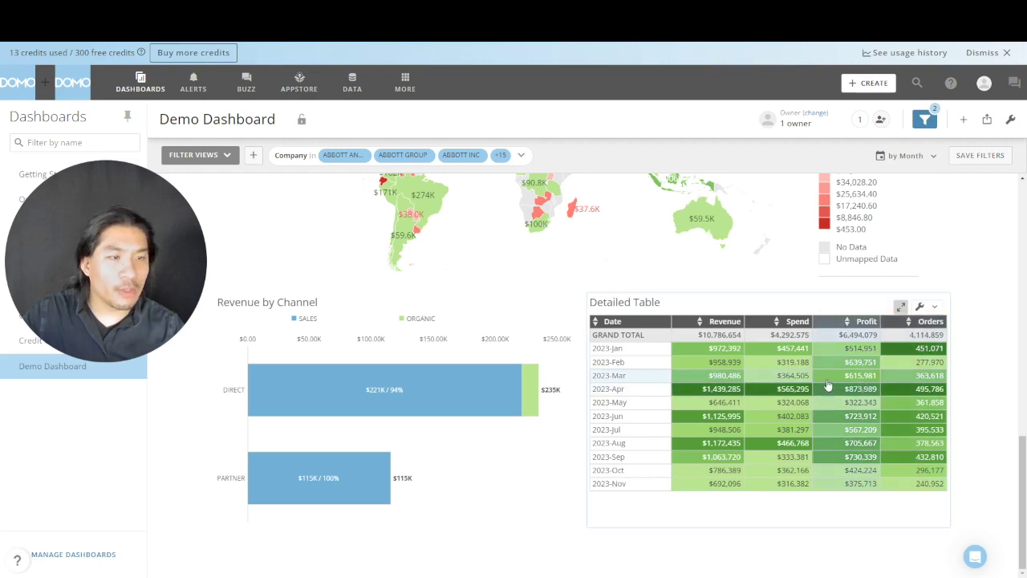
scroll(506, 339, up, 4)
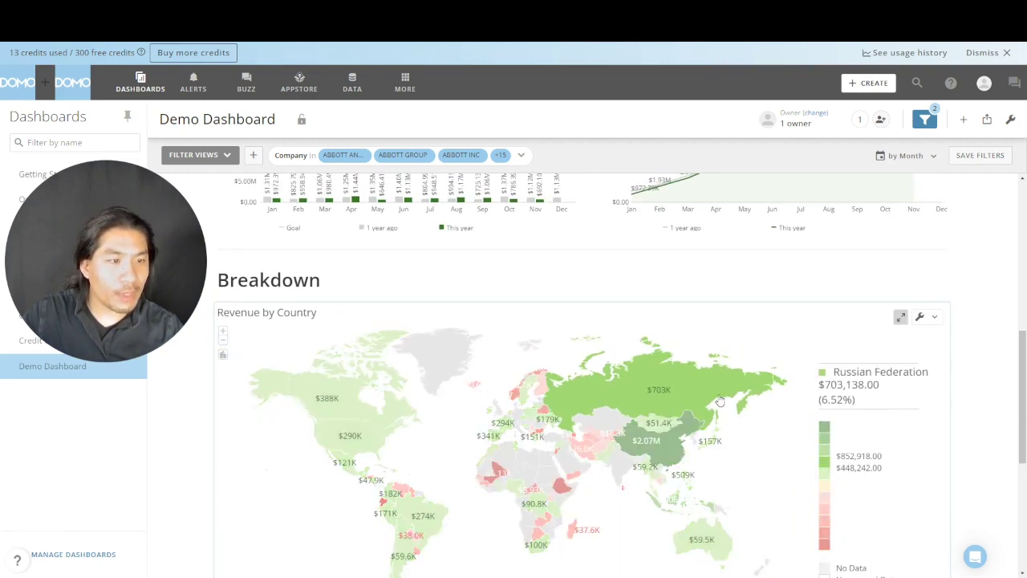
scroll(955, 368, up, 6)
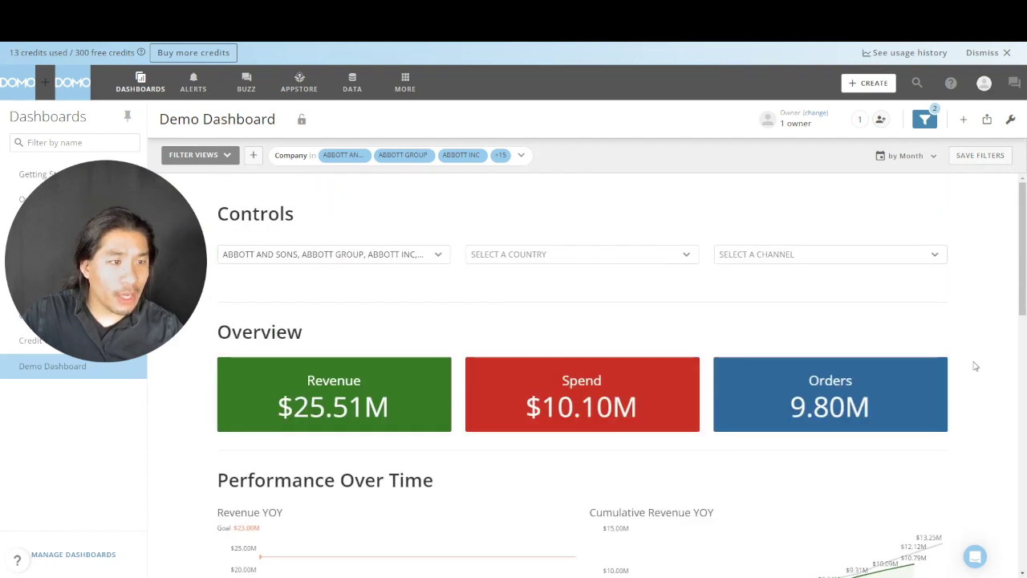
Search the country filter for uni, select United States and apply it to the dashboard
click(547, 256)
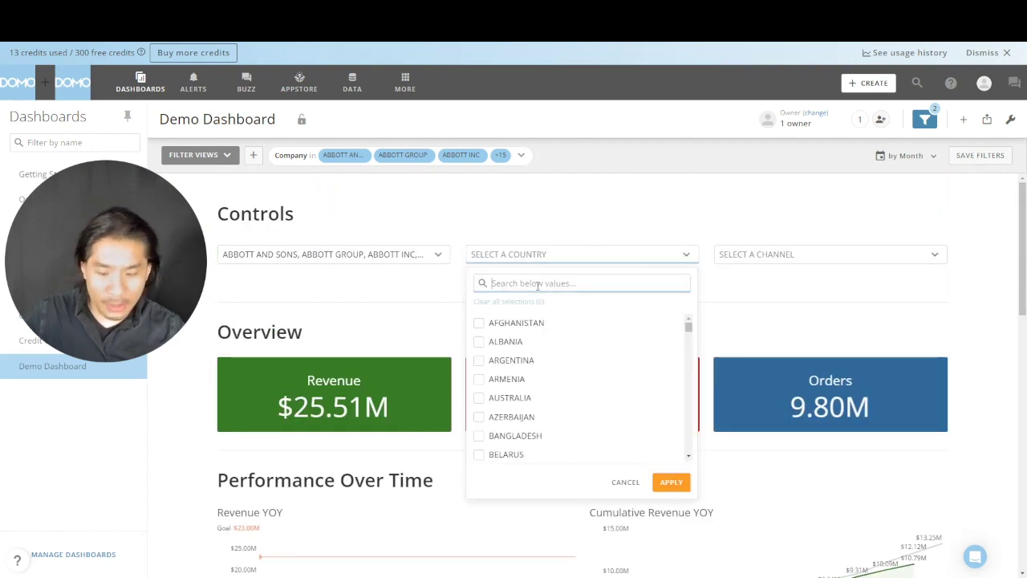
click(538, 283)
text(uni)
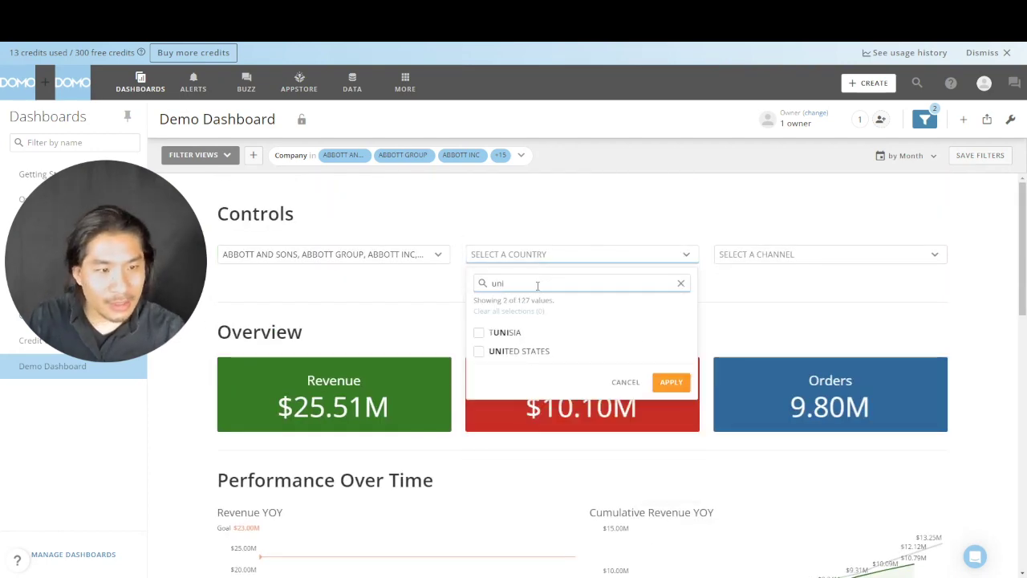
click(533, 350)
click(671, 382)
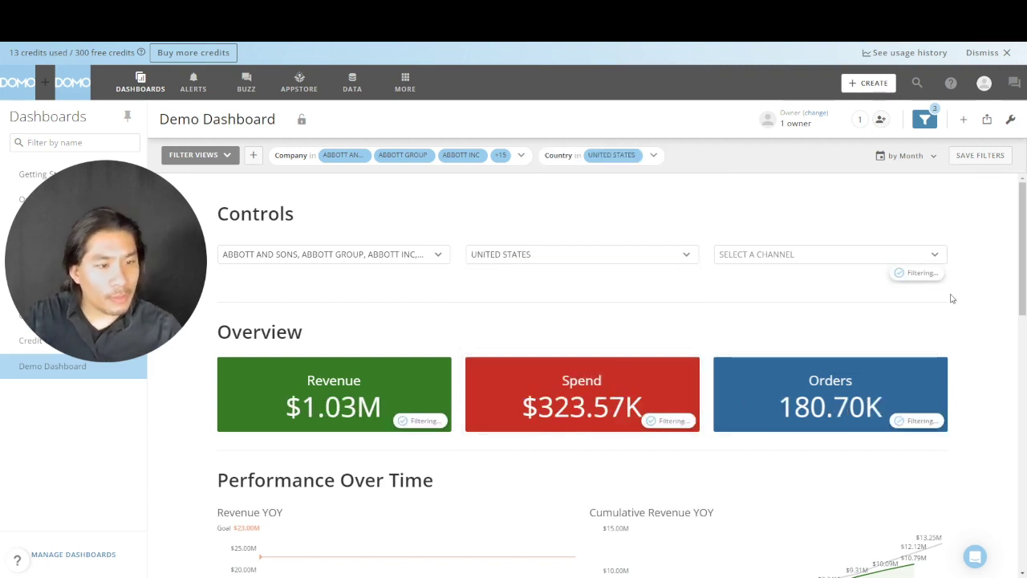
scroll(975, 323, down, 3)
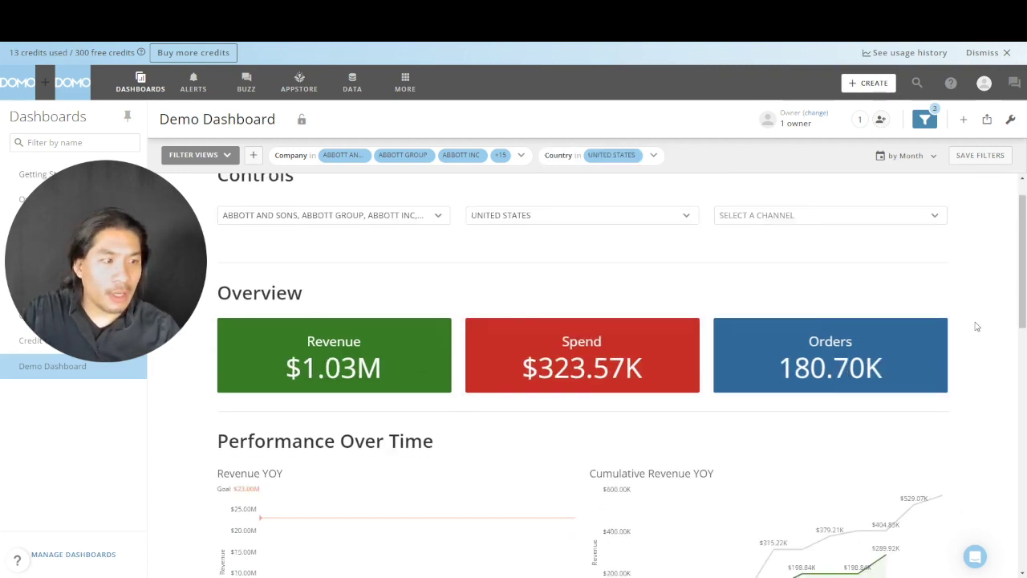
Examine how the United States filter affects the overview figures, year-over-year charts, country map, channel breakdown and Detailed Table
scroll(466, 253, up, 2)
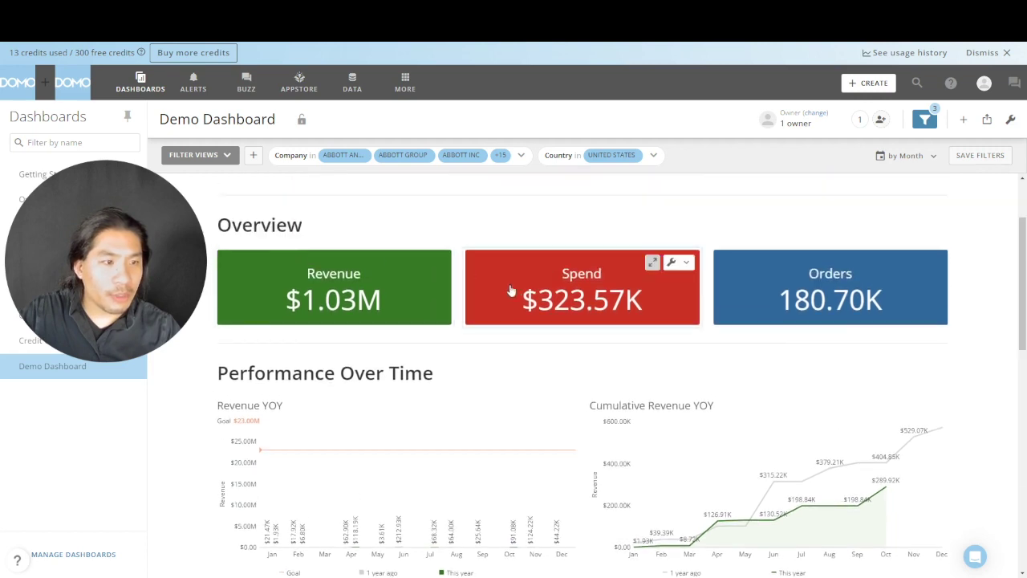
scroll(956, 323, down, 3)
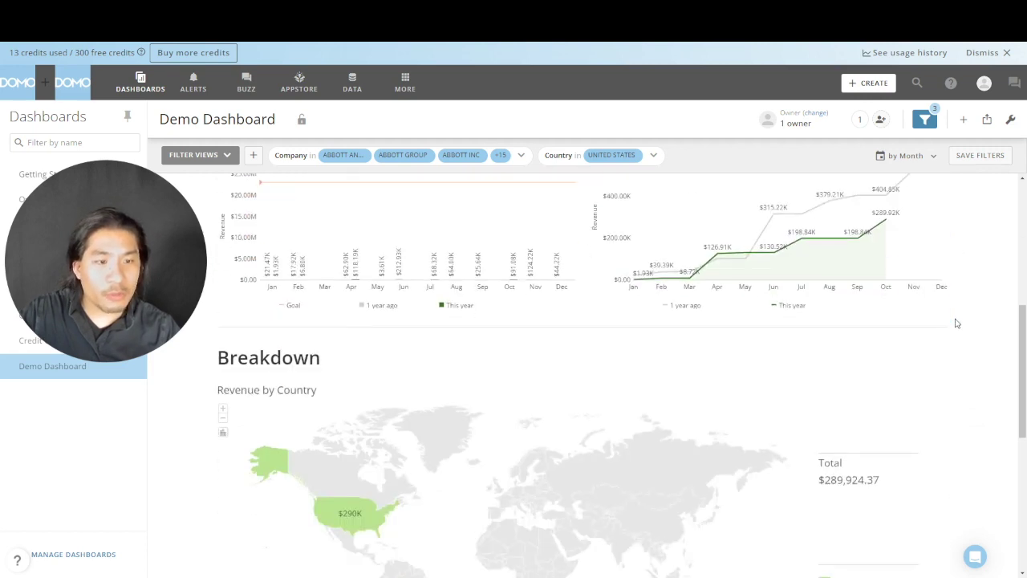
scroll(956, 323, down, 2)
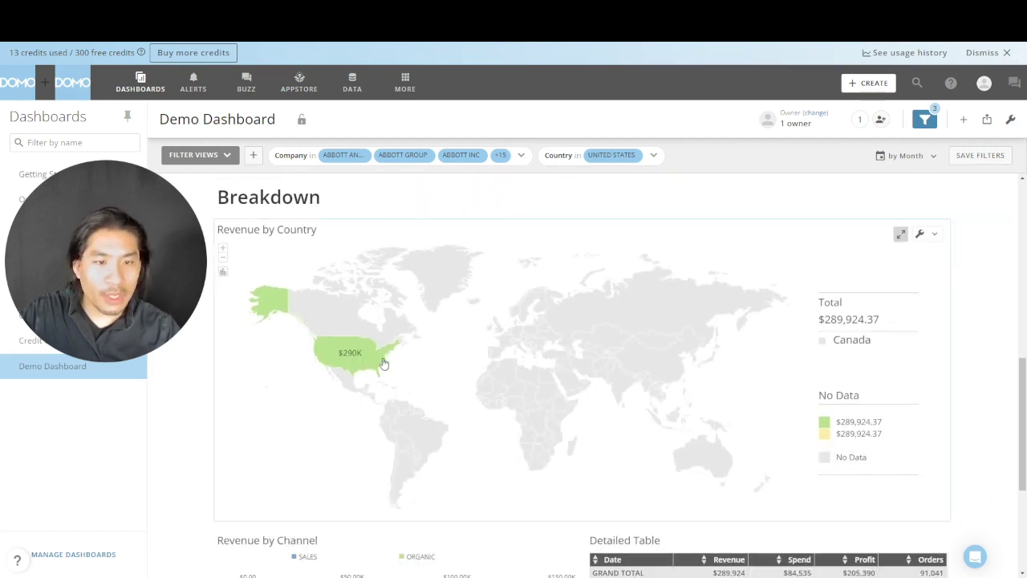
mouse_move(350, 357)
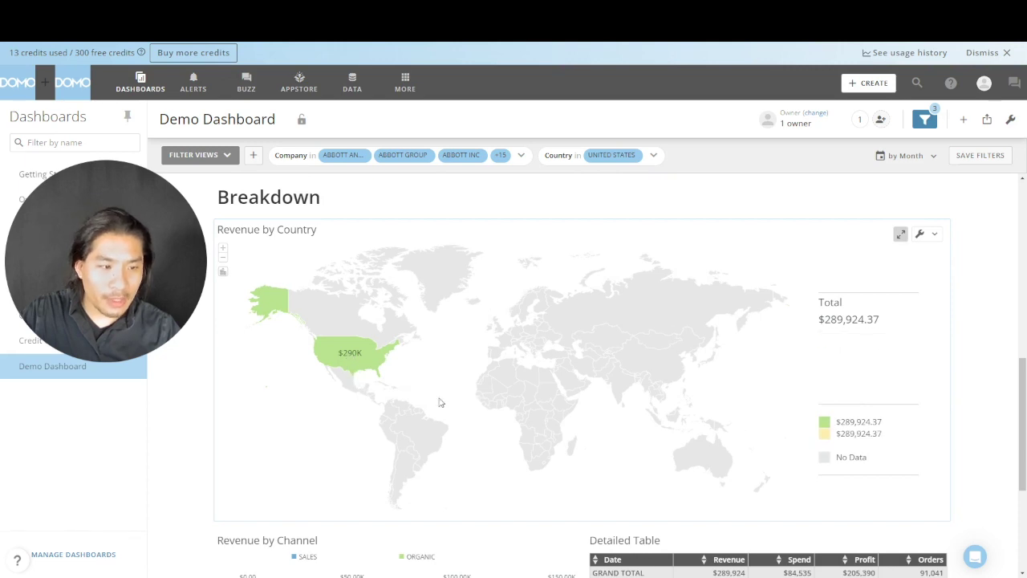
scroll(993, 360, down, 3)
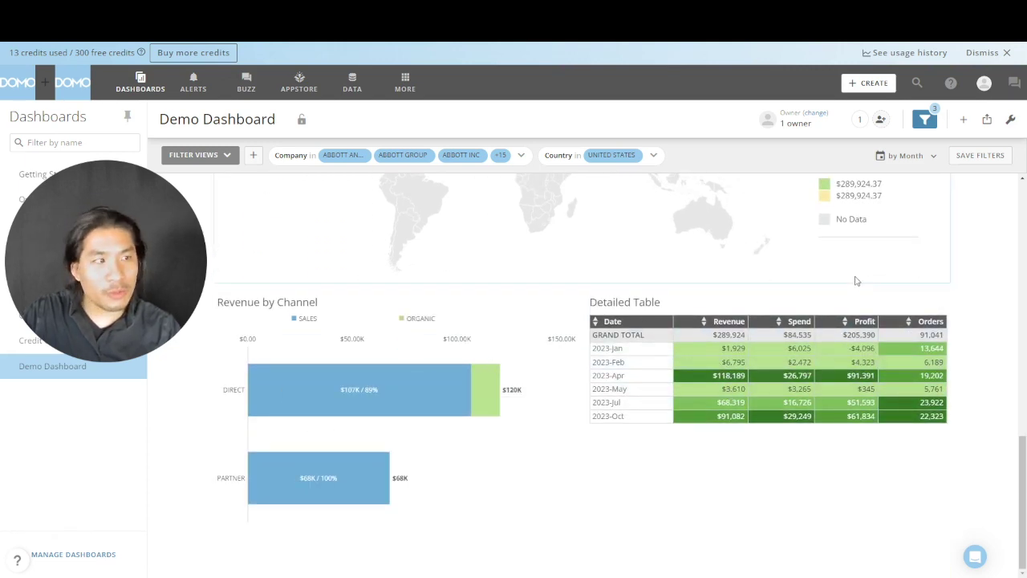
Clear the country filter and the company filter from the dashboard's Controls section
scroll(955, 265, up, 10)
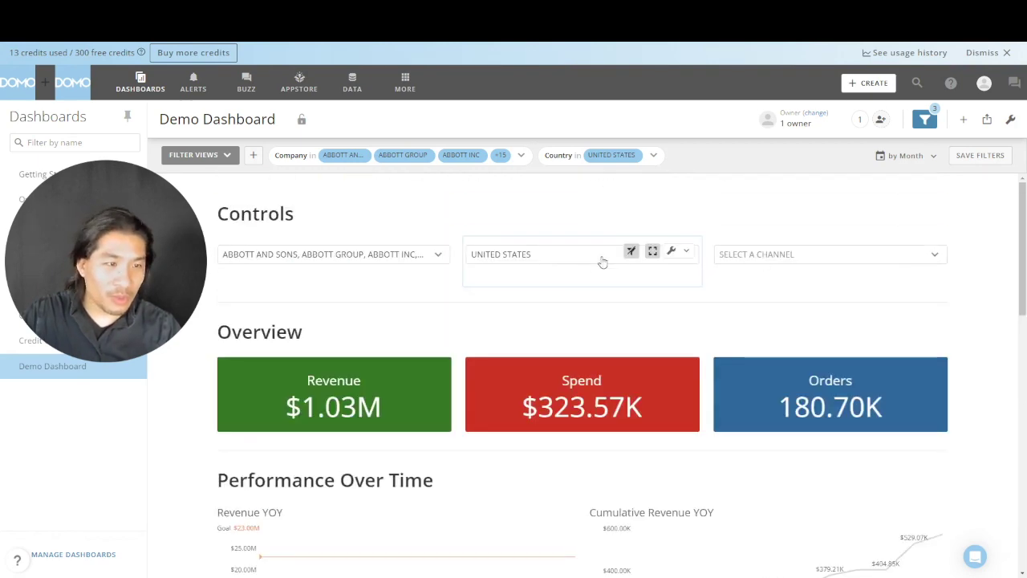
click(631, 251)
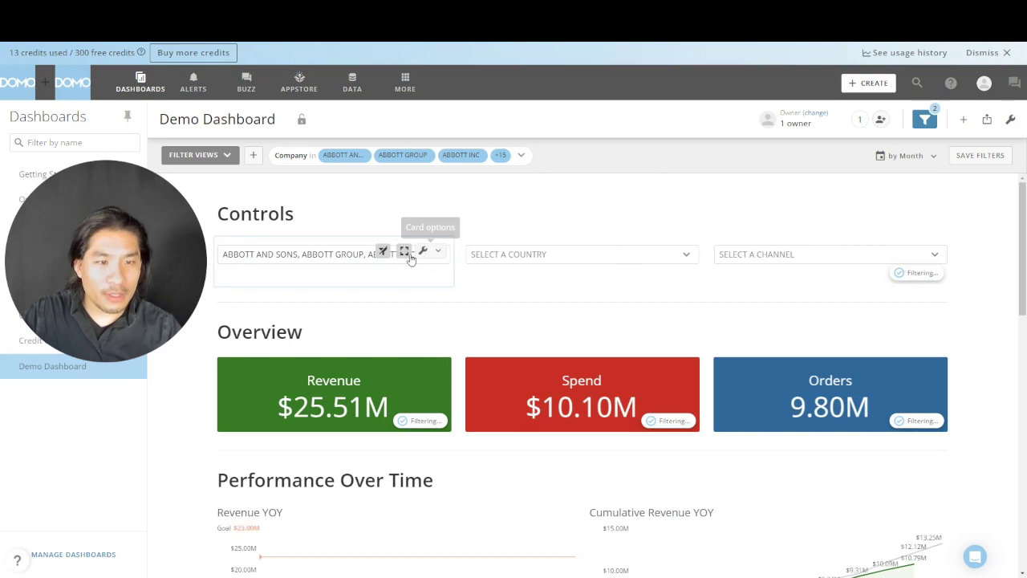
click(388, 253)
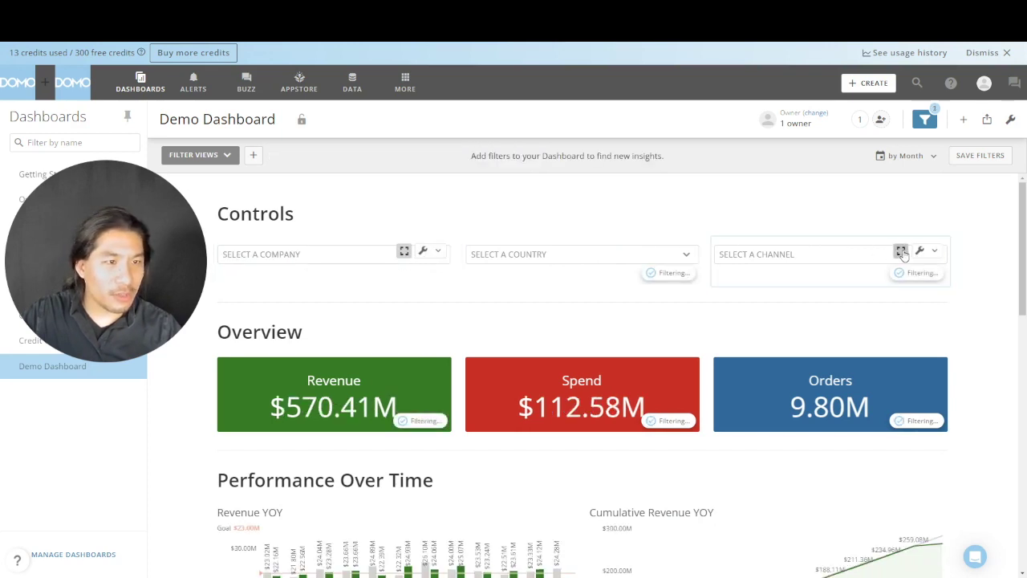